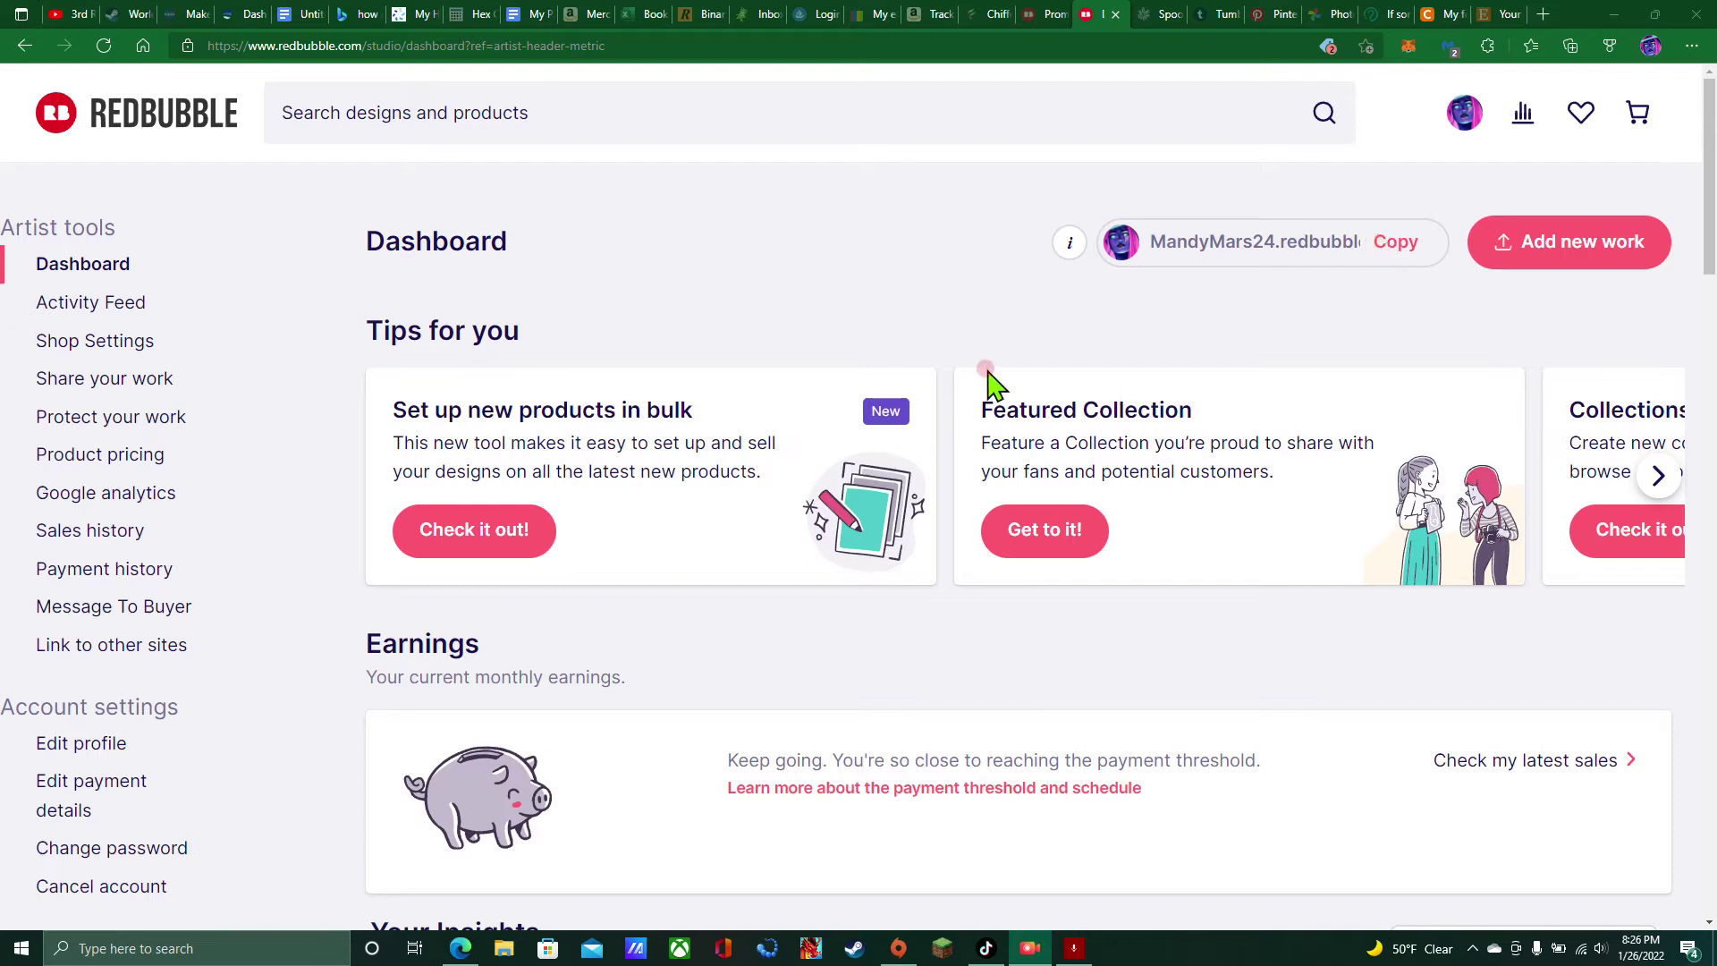
Open the page for adding a new work from the artist dashboard
{"action": "left_click", "coordinate": [1463, 116]}
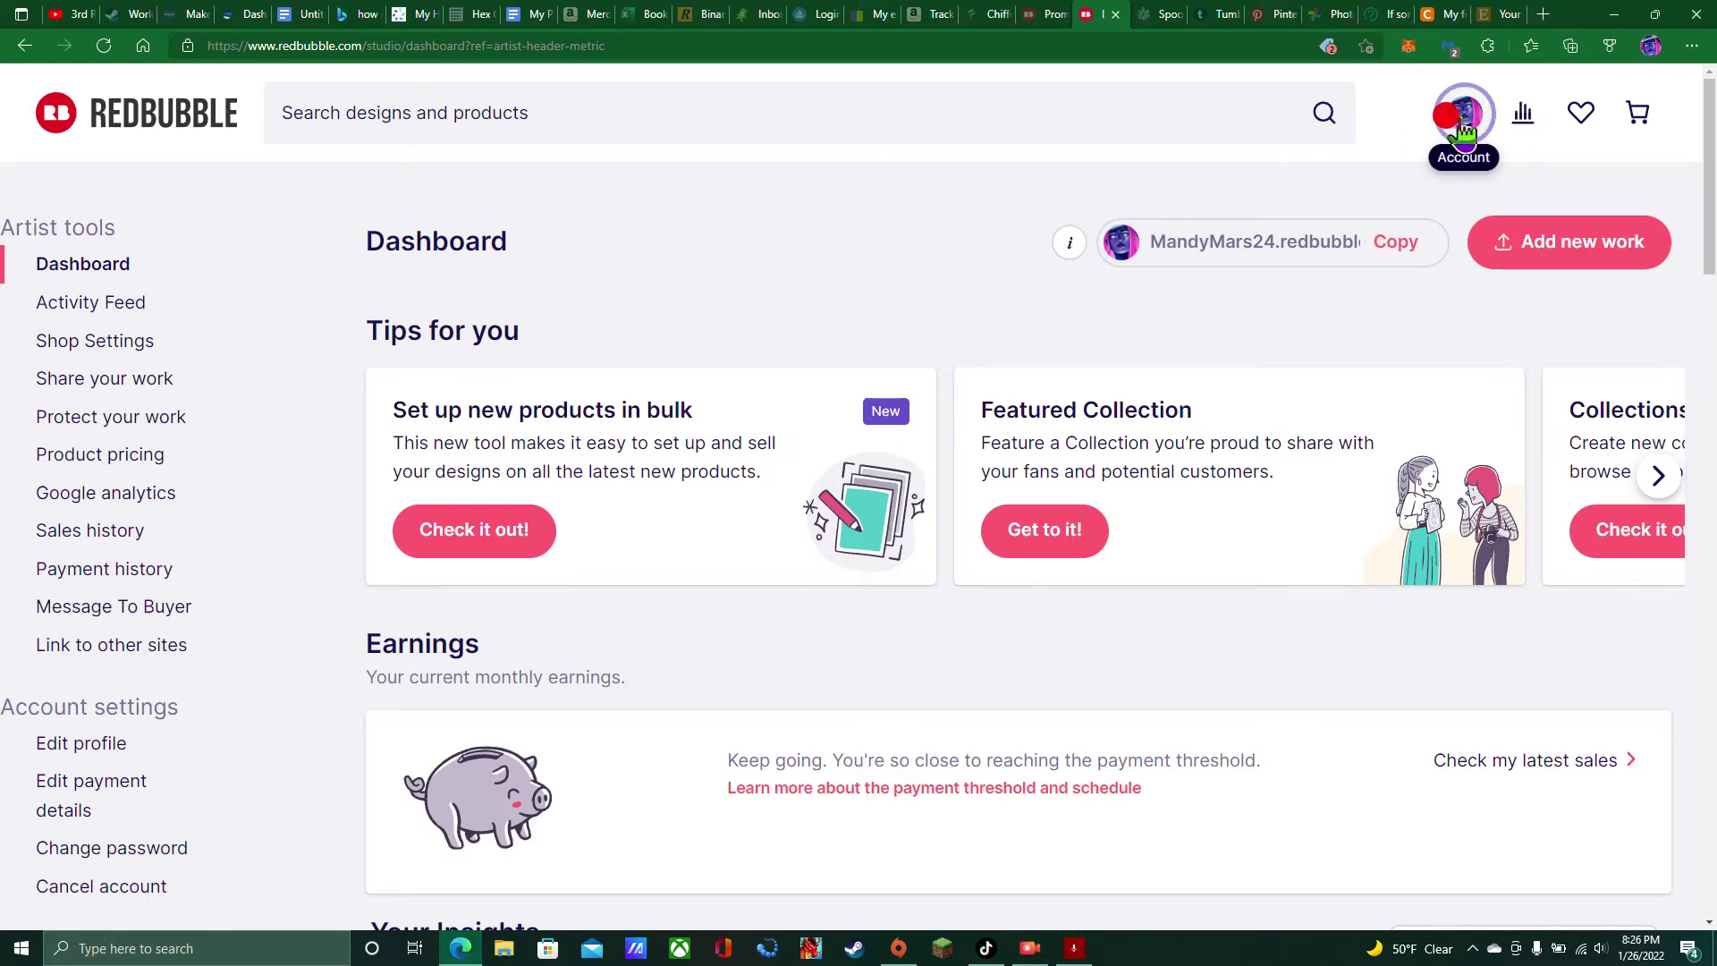
{"action": "left_click", "coordinate": [1439, 460]}
{"action": "left_click", "coordinate": [1227, 344]}
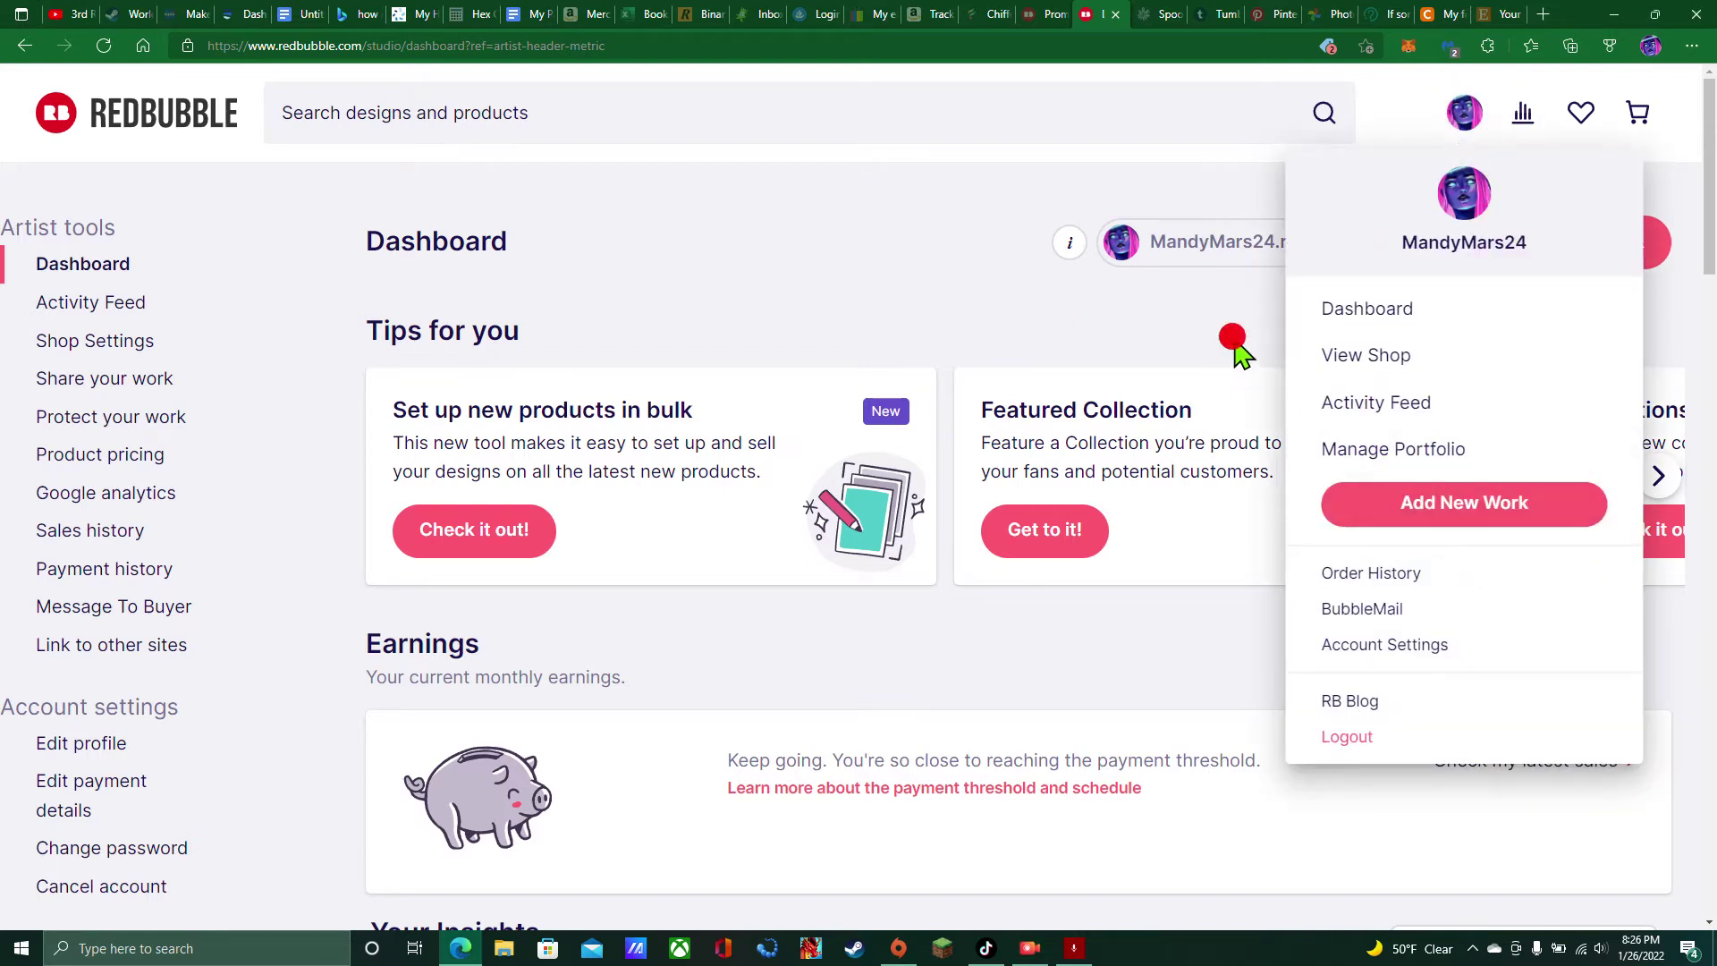
{"action": "left_click", "coordinate": [1575, 249]}
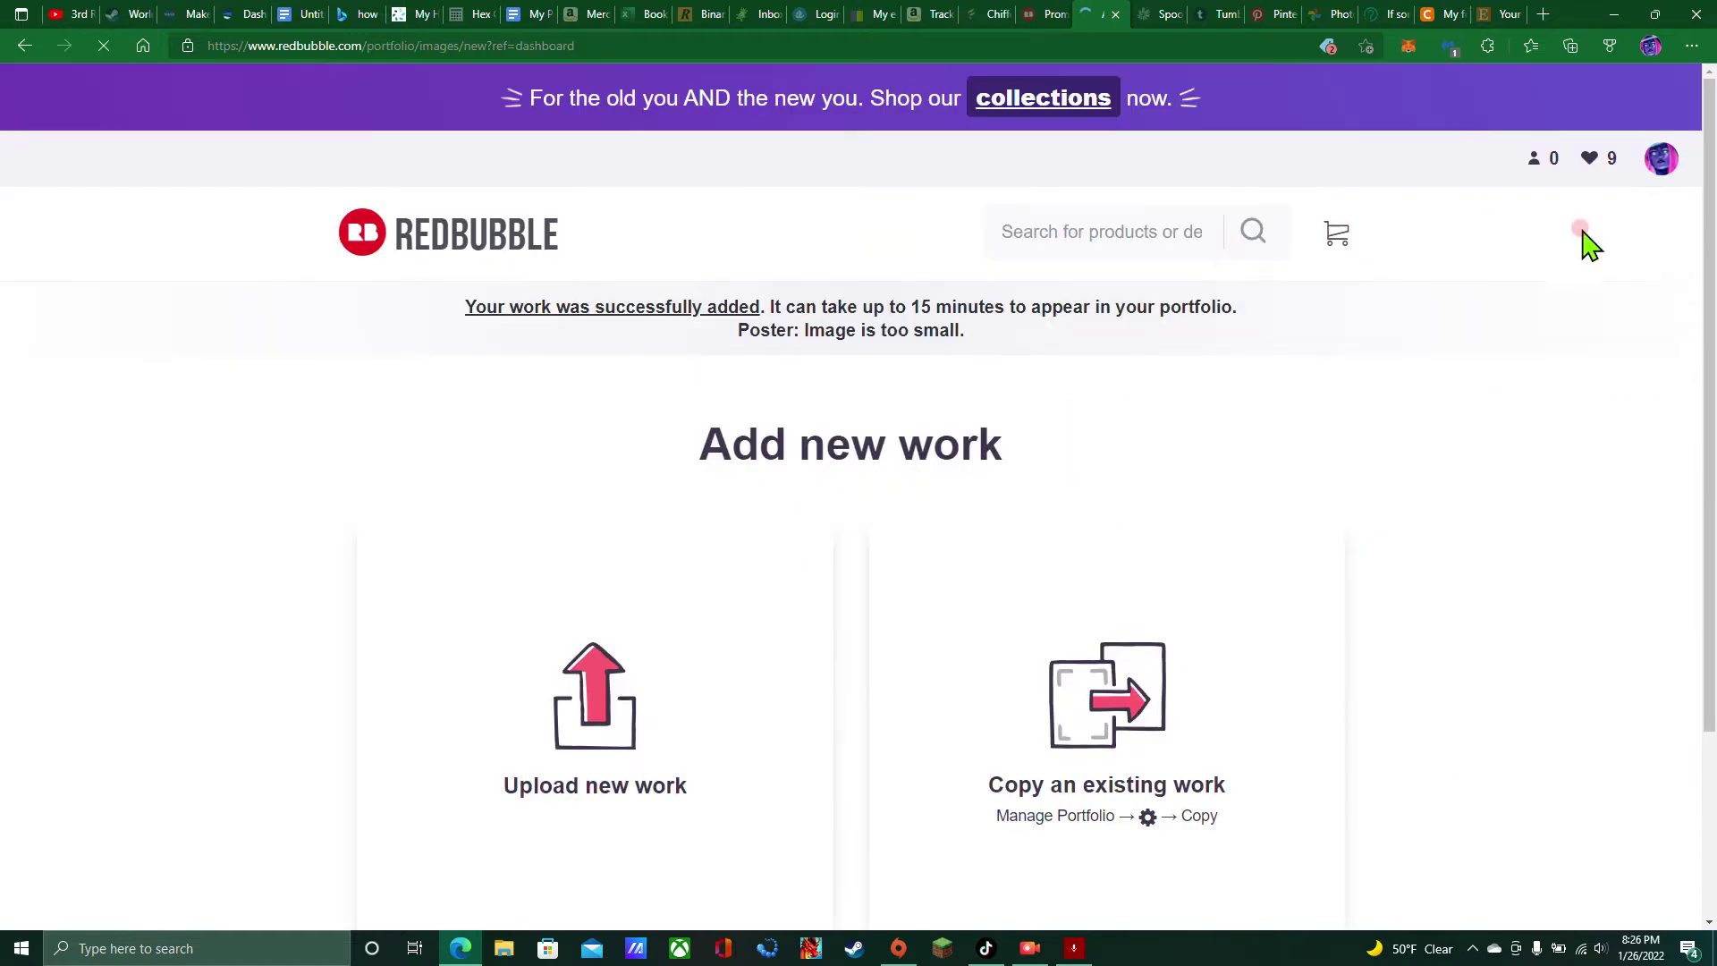
{"action": "left_click", "coordinate": [1656, 170]}
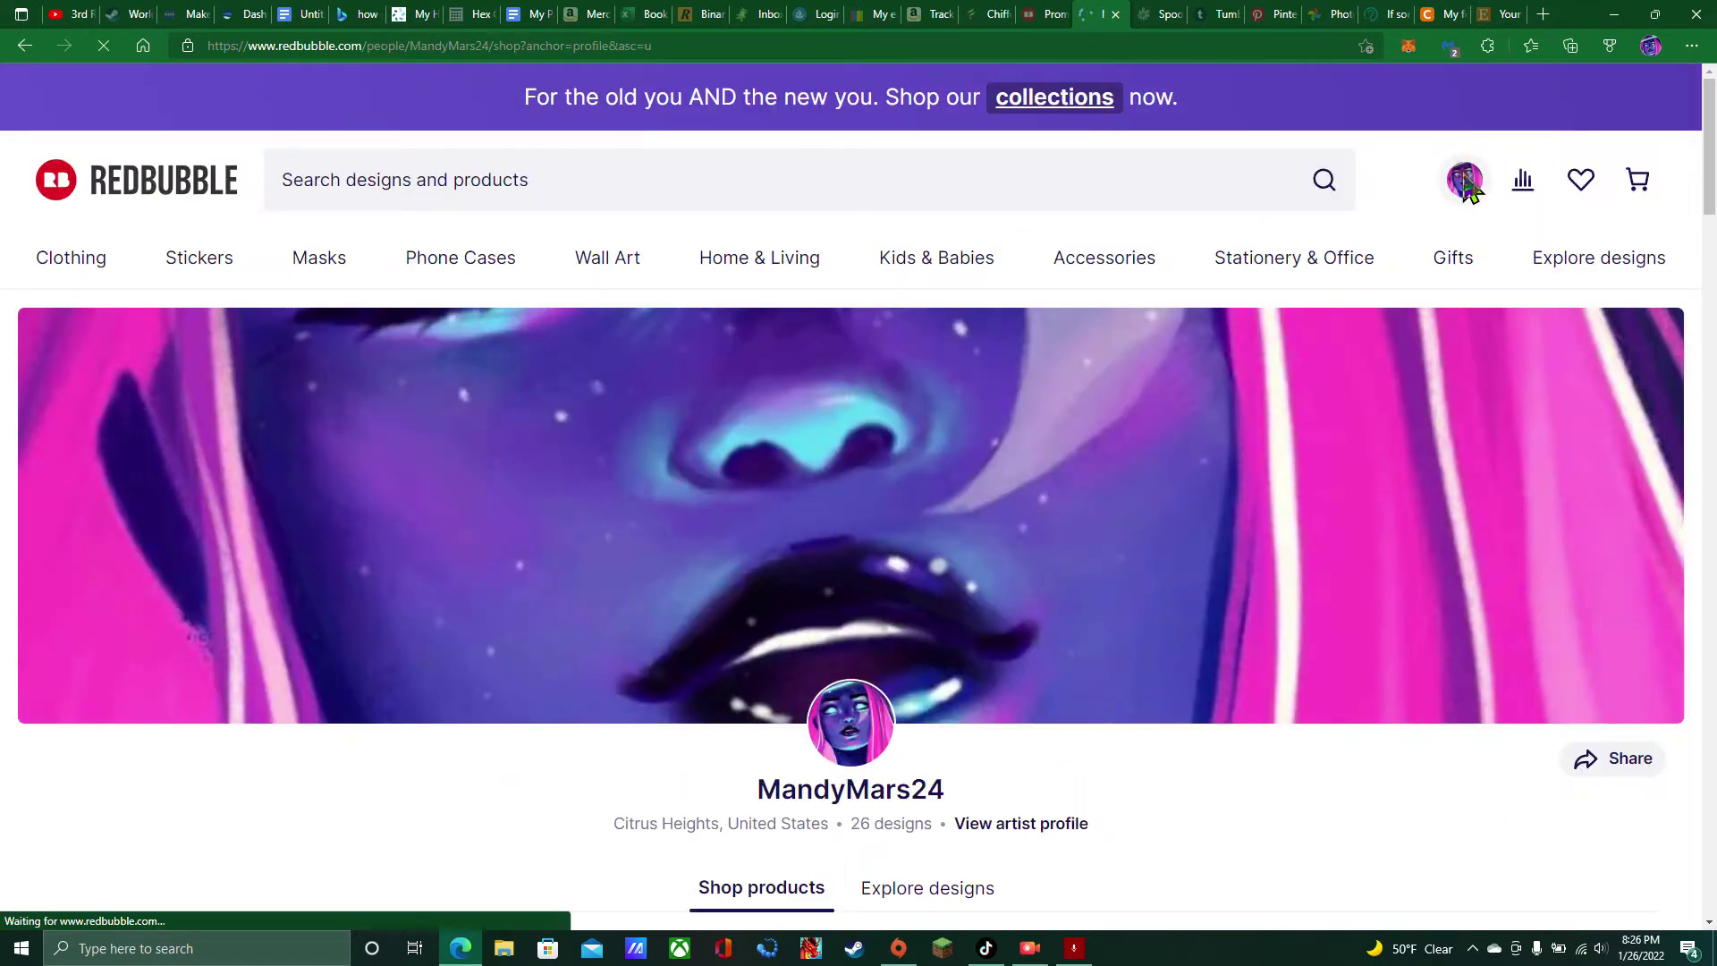
{"action": "left_click", "coordinate": [1467, 183]}
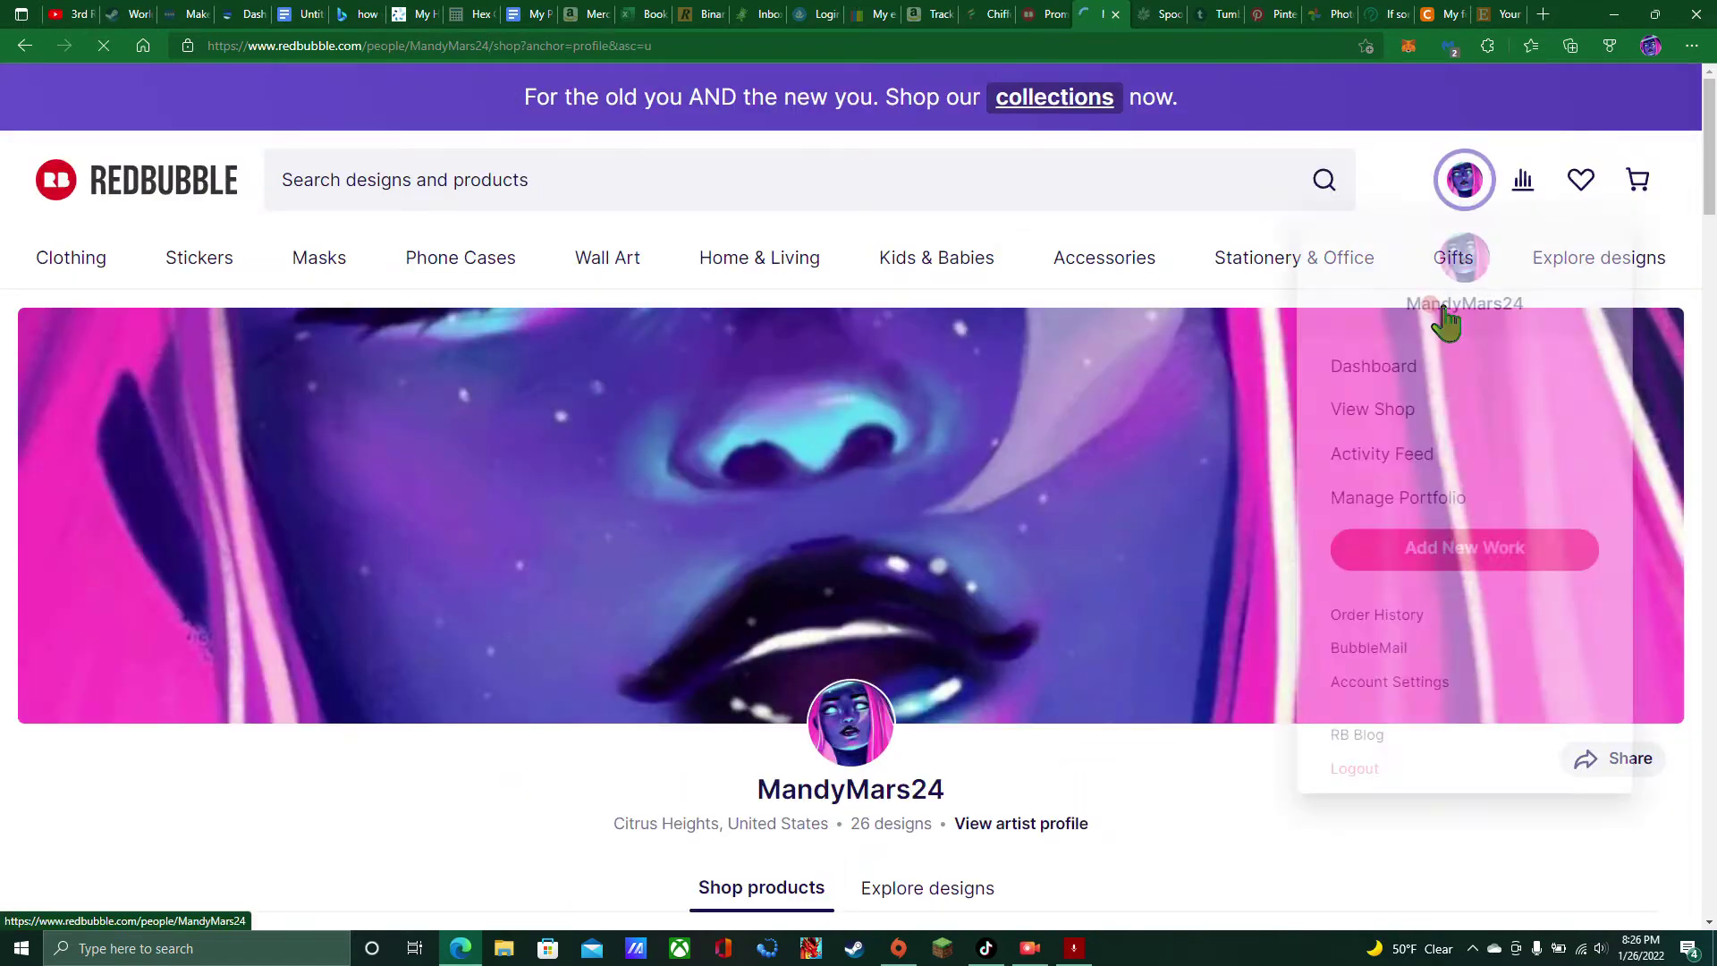
{"action": "left_click", "coordinate": [24, 46]}
Upload IMG_0730 from the Pictures folder as a new work
{"action": "scroll", "coordinate": [660, 438], "scroll_direction": "down", "scroll_amount": 3}
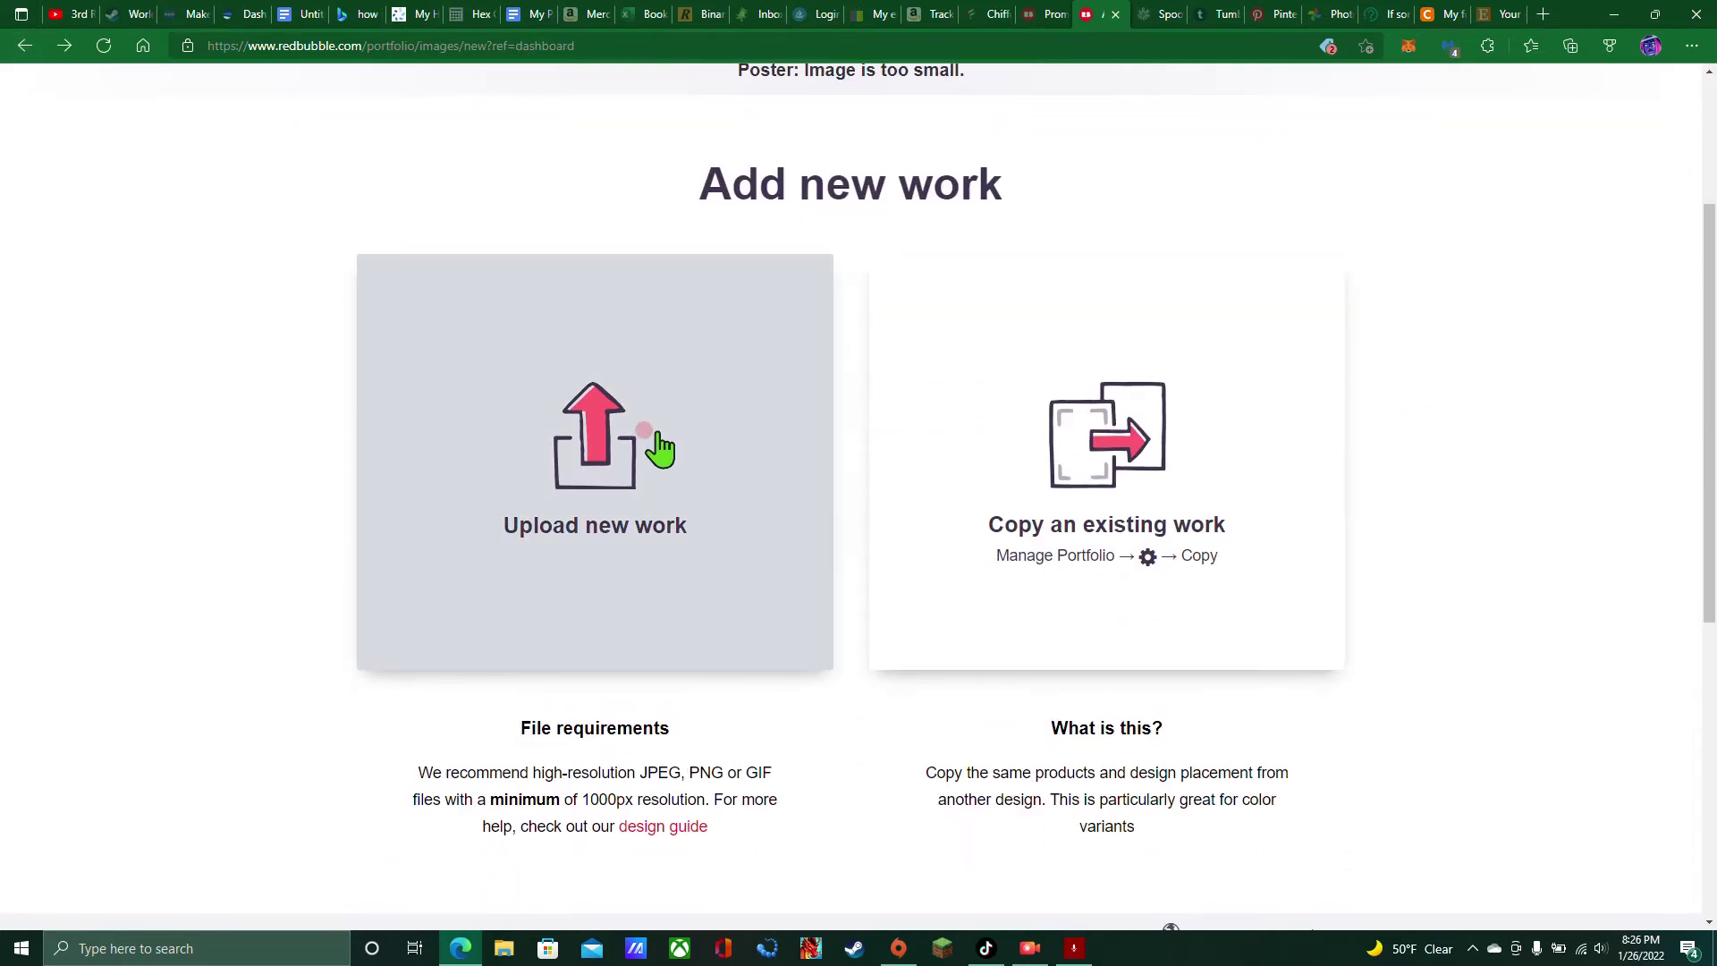
{"action": "left_click", "coordinate": [578, 454]}
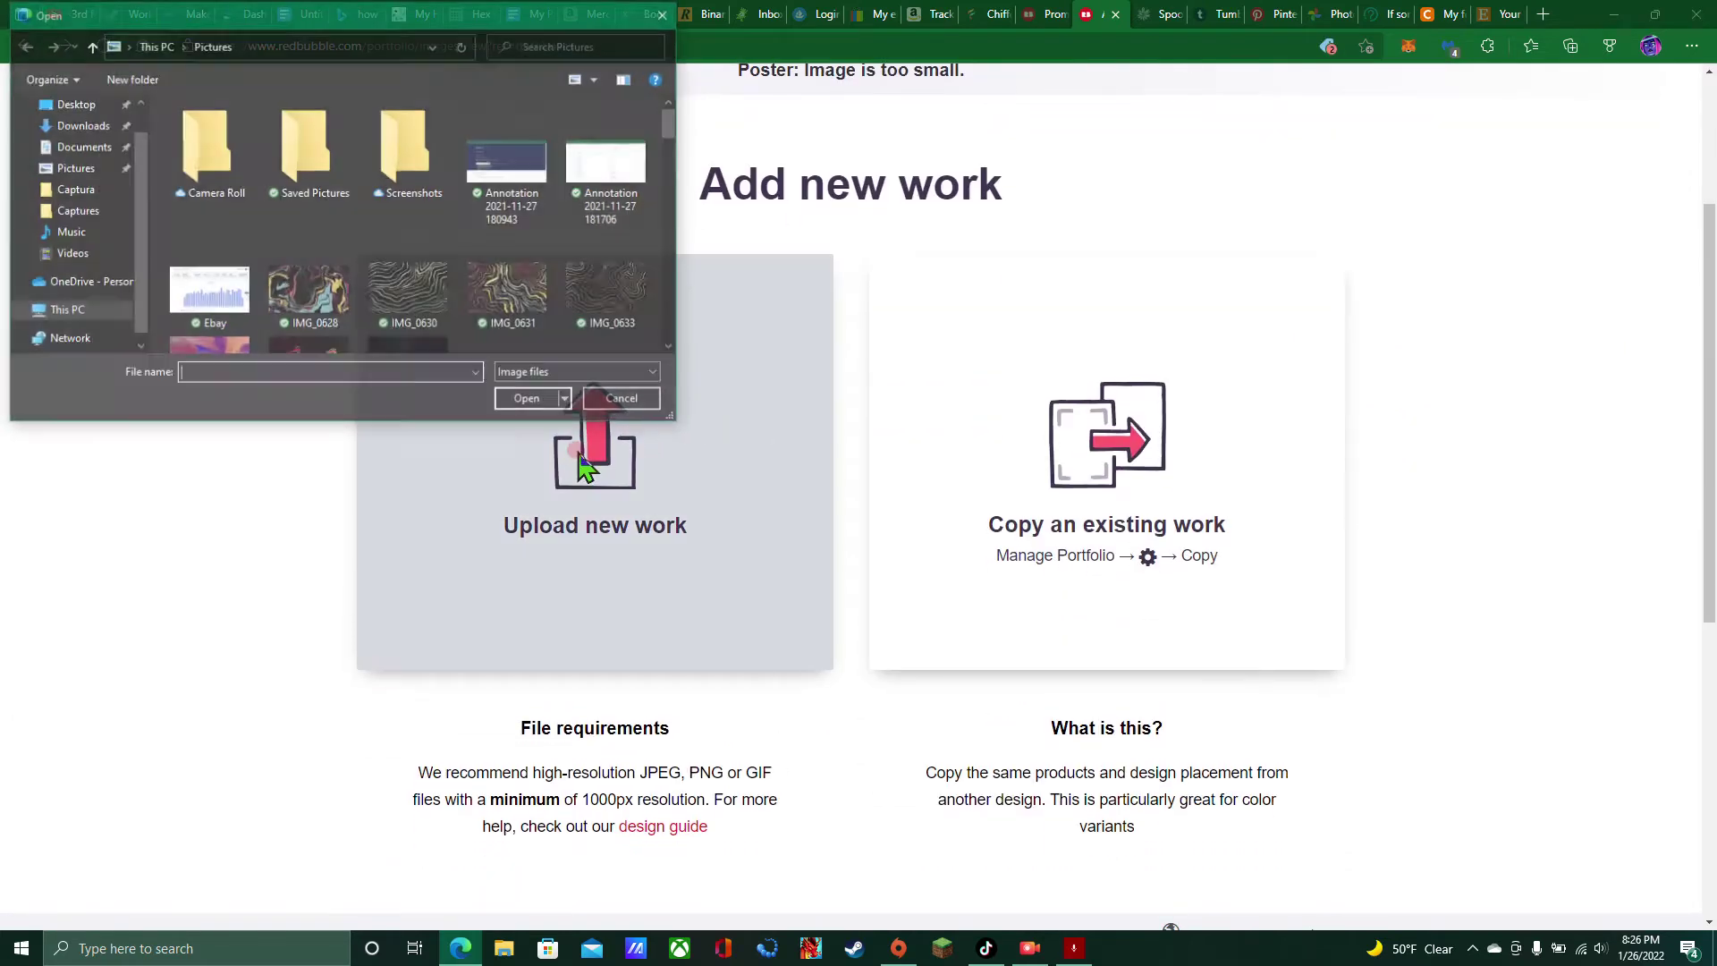
{"action": "scroll", "coordinate": [483, 255], "scroll_direction": "down", "scroll_amount": 5}
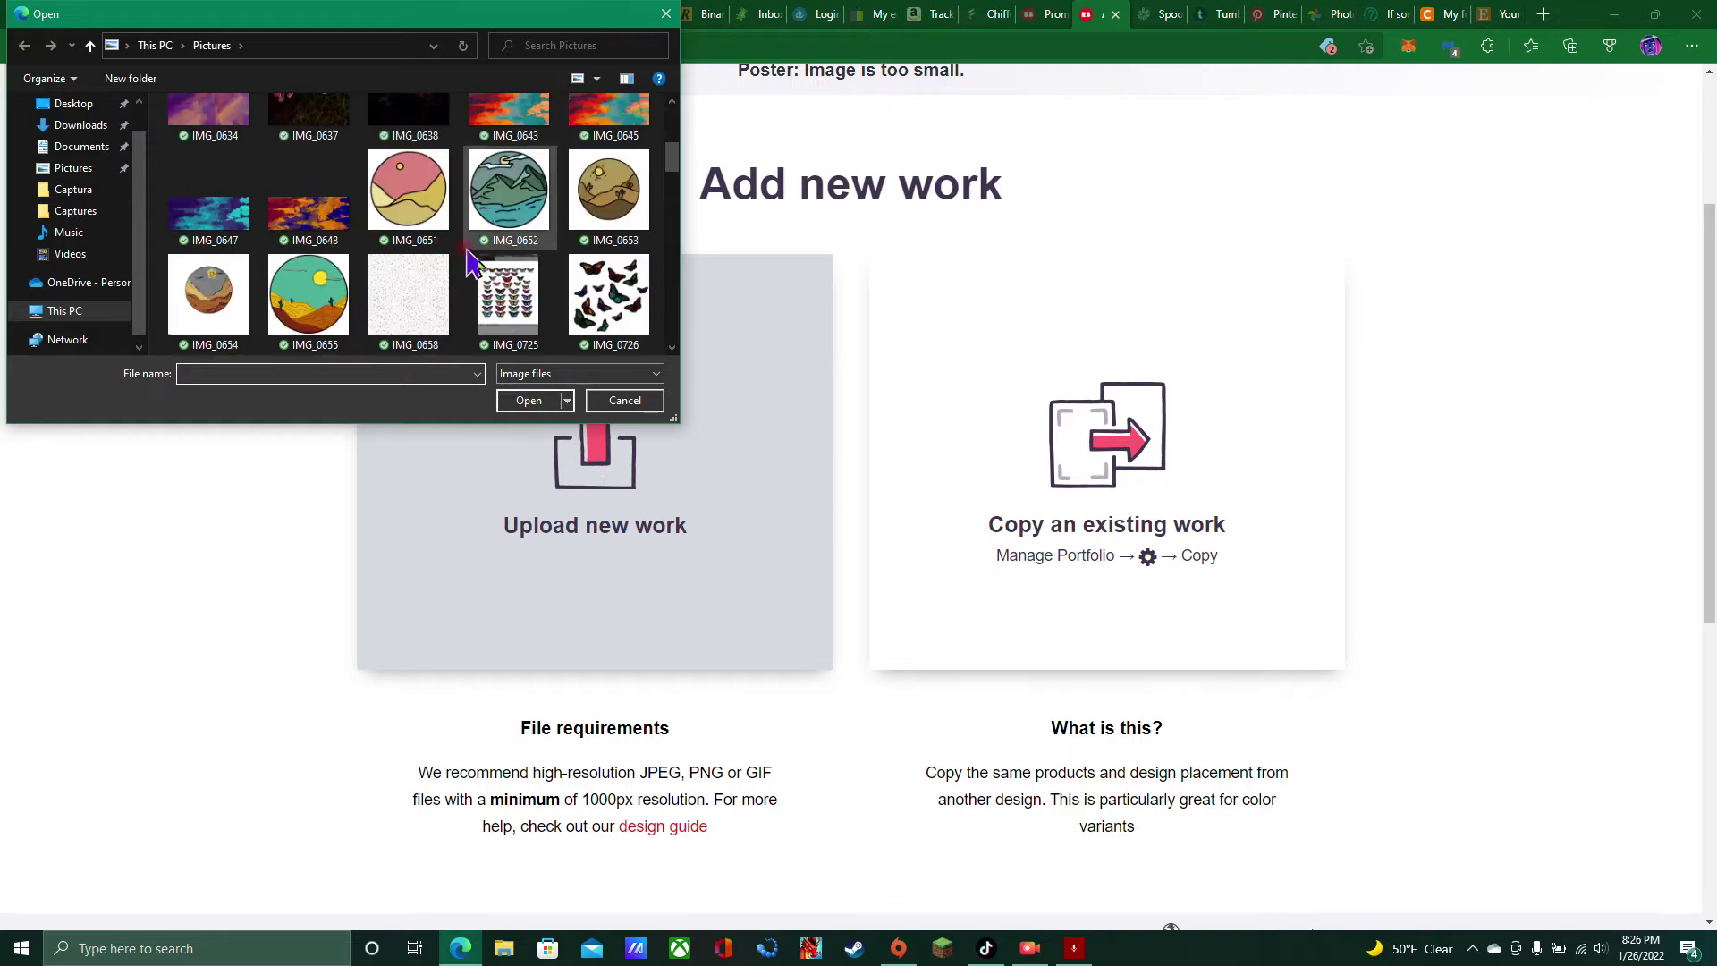
{"action": "left_click", "coordinate": [492, 243]}
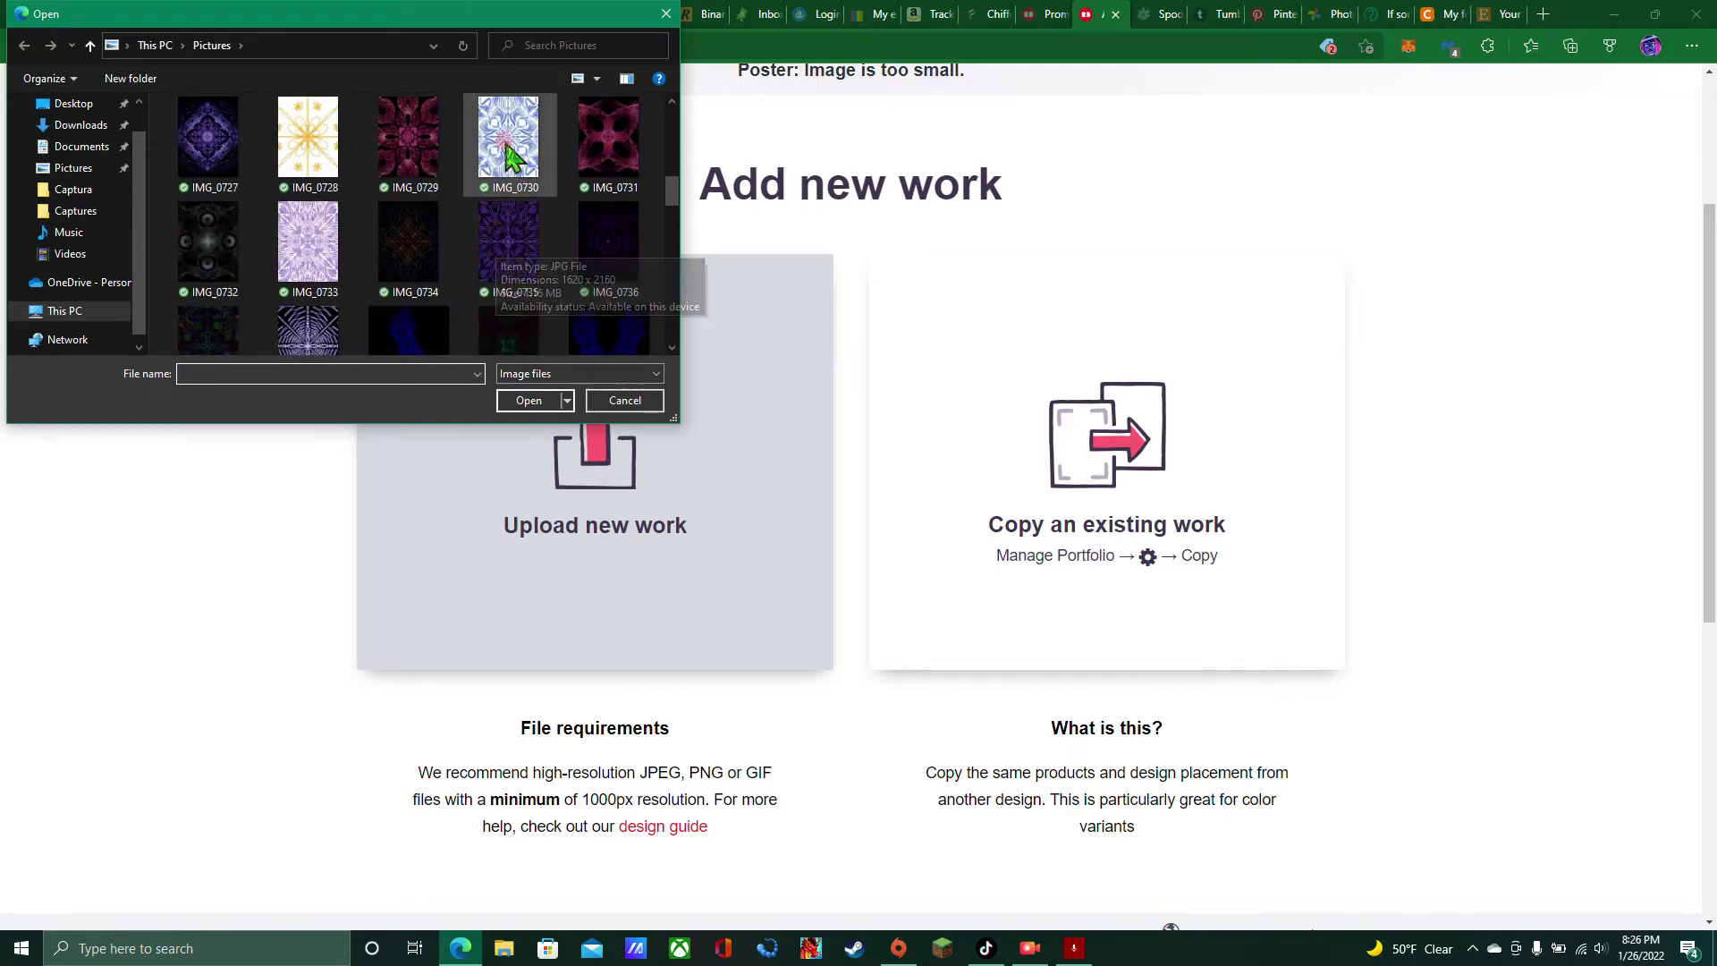
{"action": "left_click", "coordinate": [529, 400]}
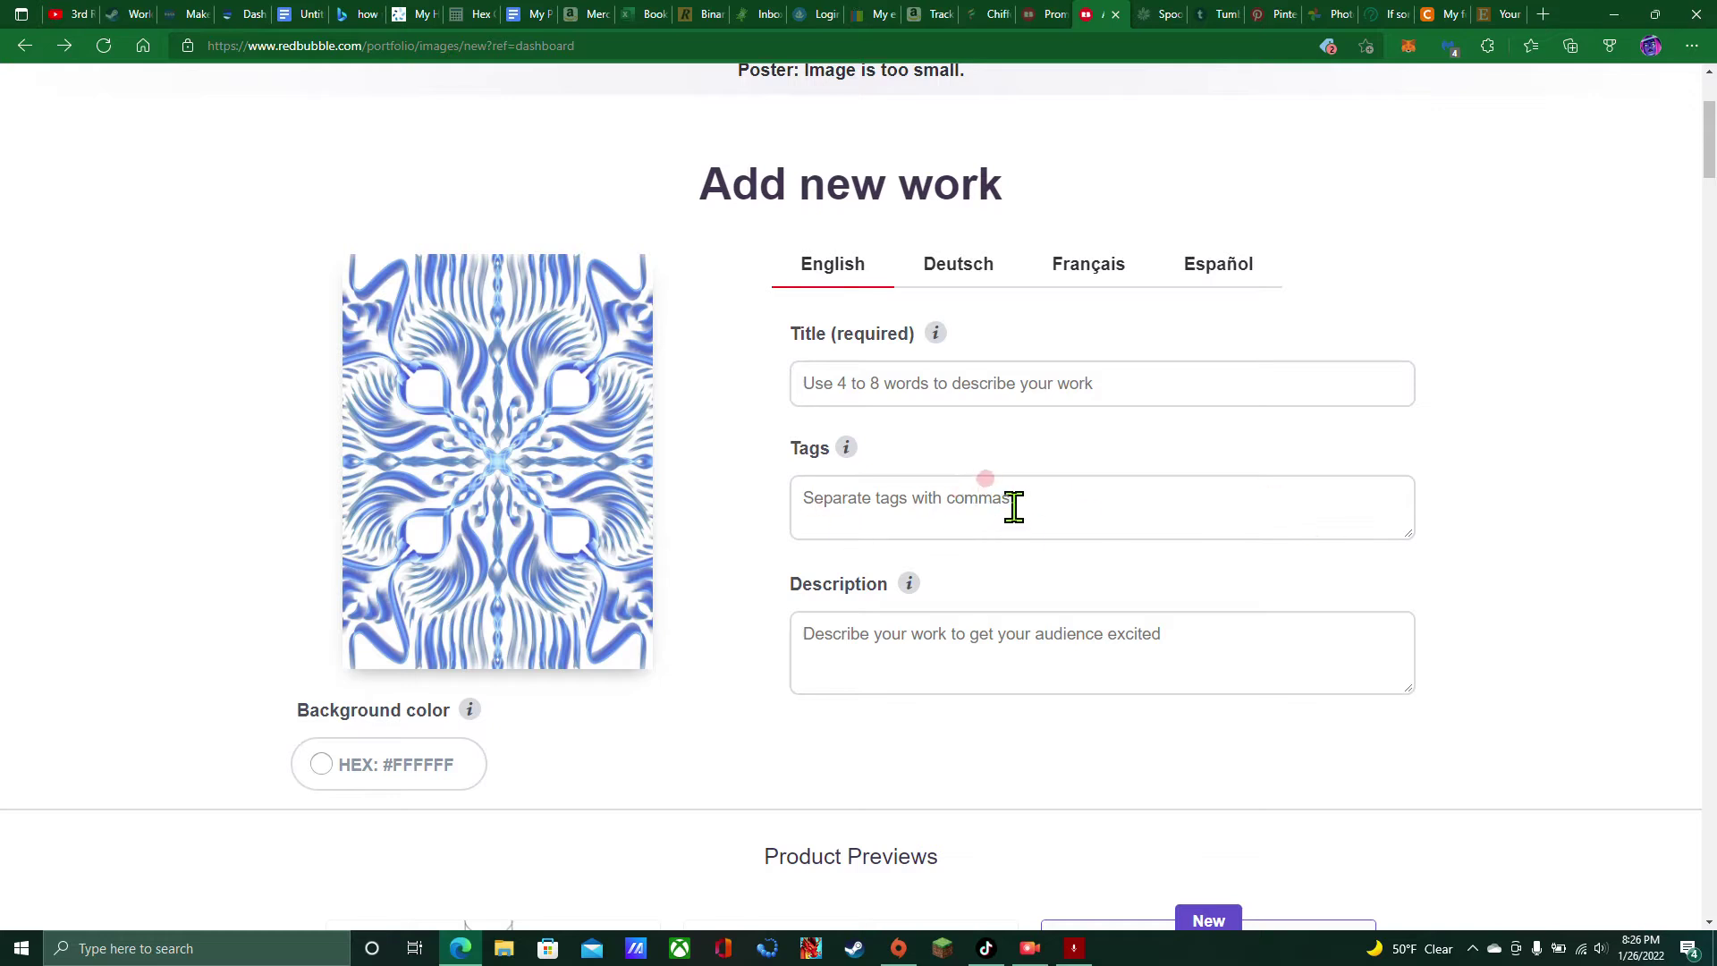
Disable the Large Print Clothing products for this design
{"action": "scroll", "coordinate": [985, 519], "scroll_direction": "down", "scroll_amount": 10}
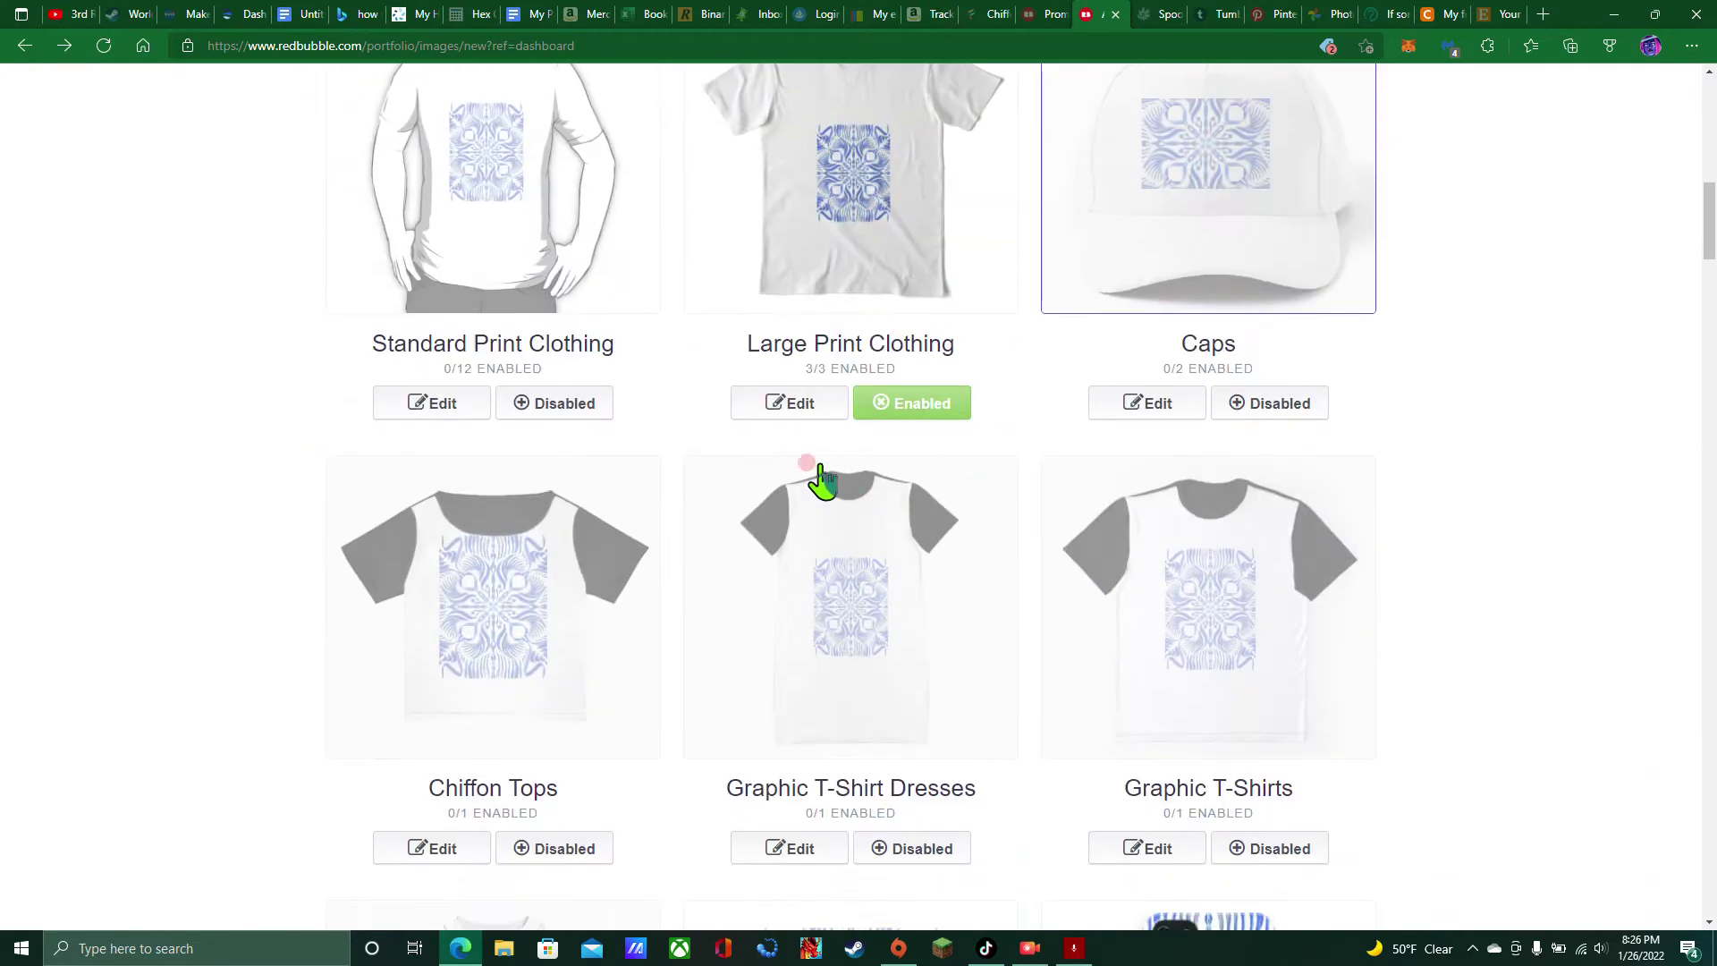
{"action": "scroll", "coordinate": [939, 427], "scroll_direction": "up", "scroll_amount": 2}
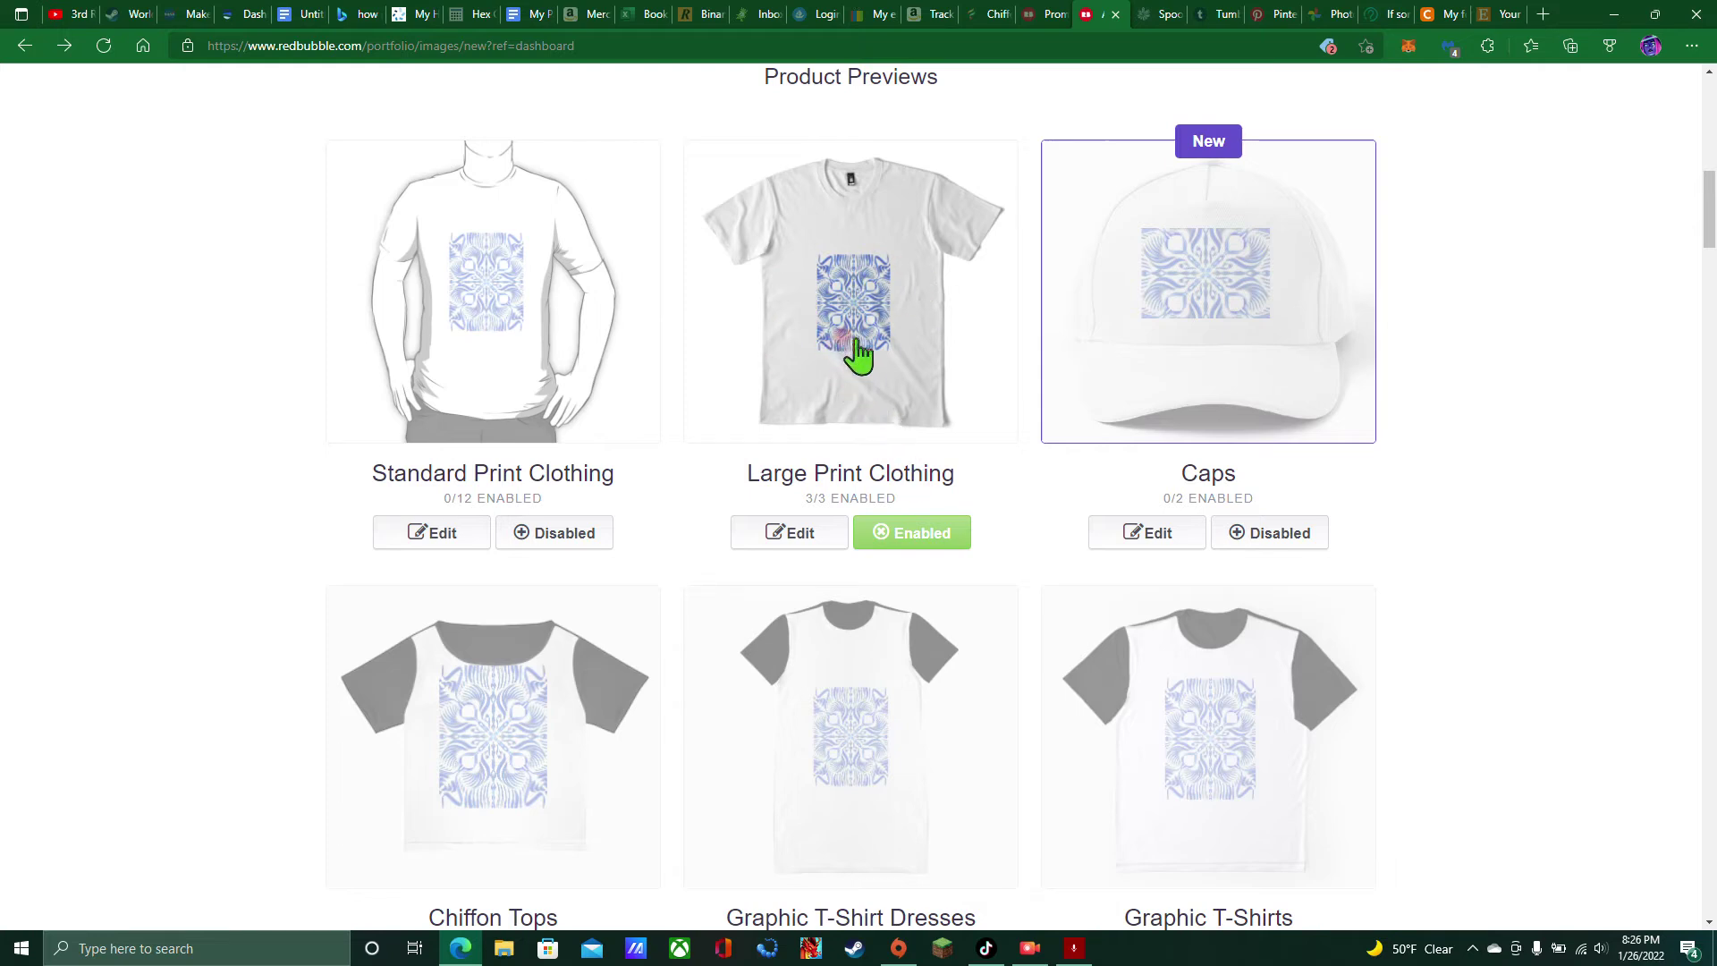
{"action": "left_click", "coordinate": [930, 554]}
Enable Chiffon Tops, Graphic T-Shirt Dresses and Graphic T-Shirts for this design
{"action": "scroll", "coordinate": [1295, 318], "scroll_direction": "down", "scroll_amount": 5}
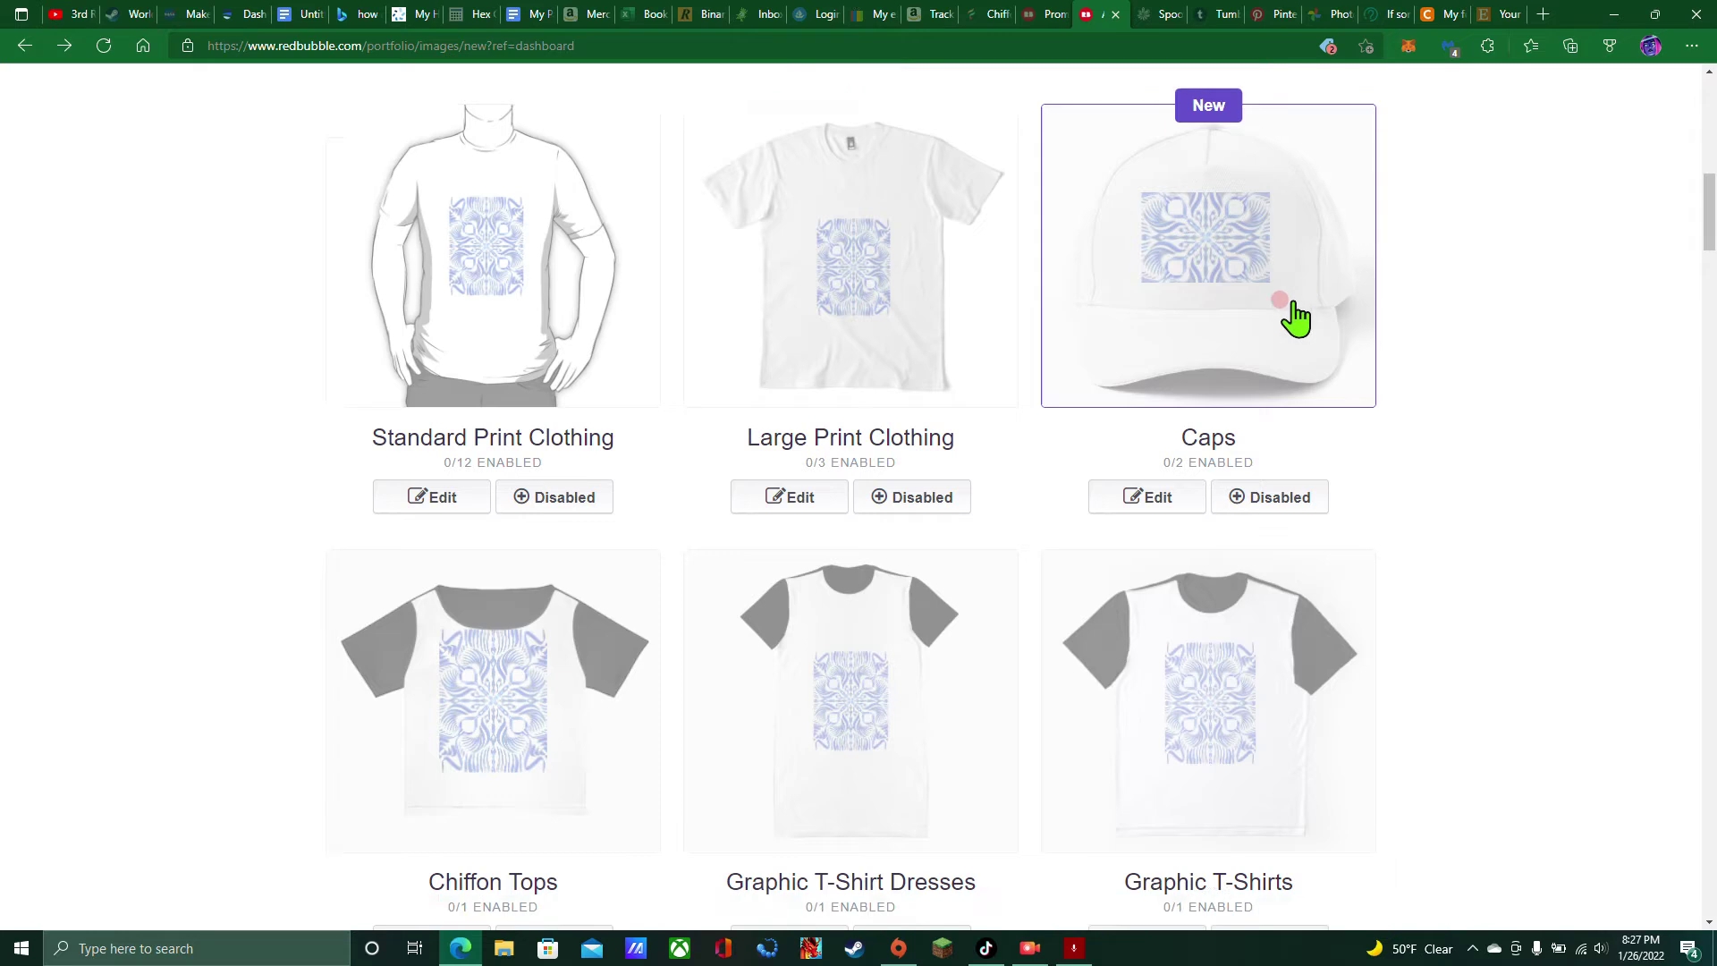
{"action": "left_click", "coordinate": [564, 462]}
{"action": "left_click", "coordinate": [914, 461]}
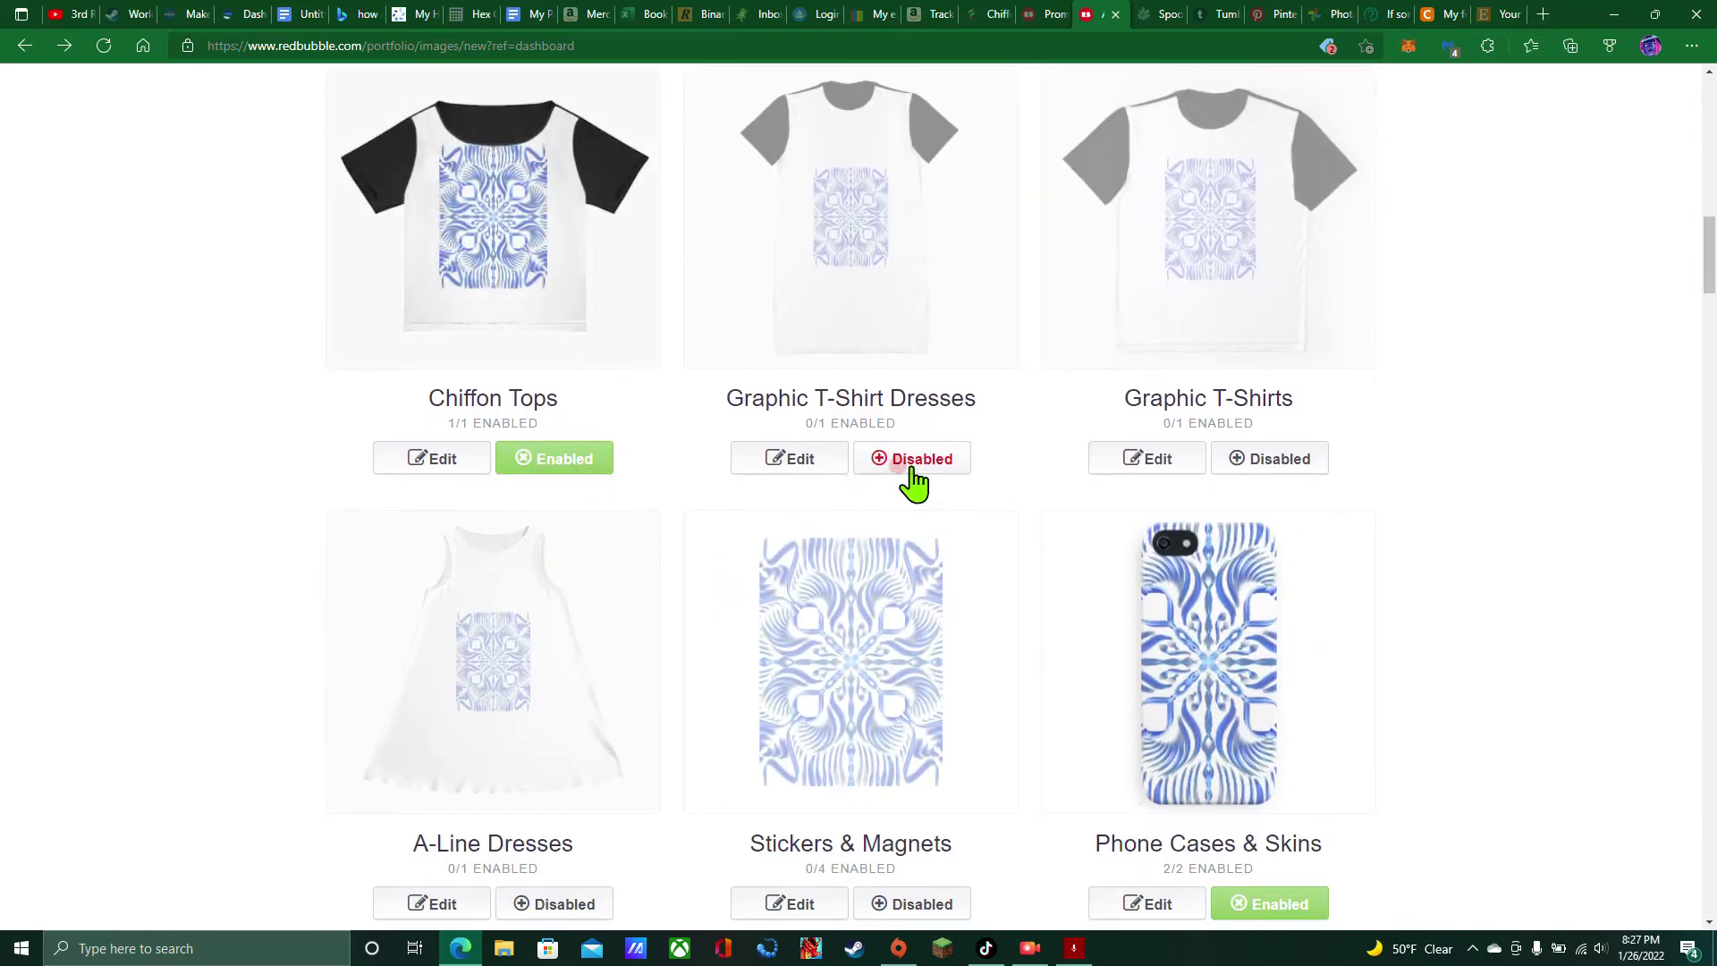
{"action": "left_click", "coordinate": [1263, 460]}
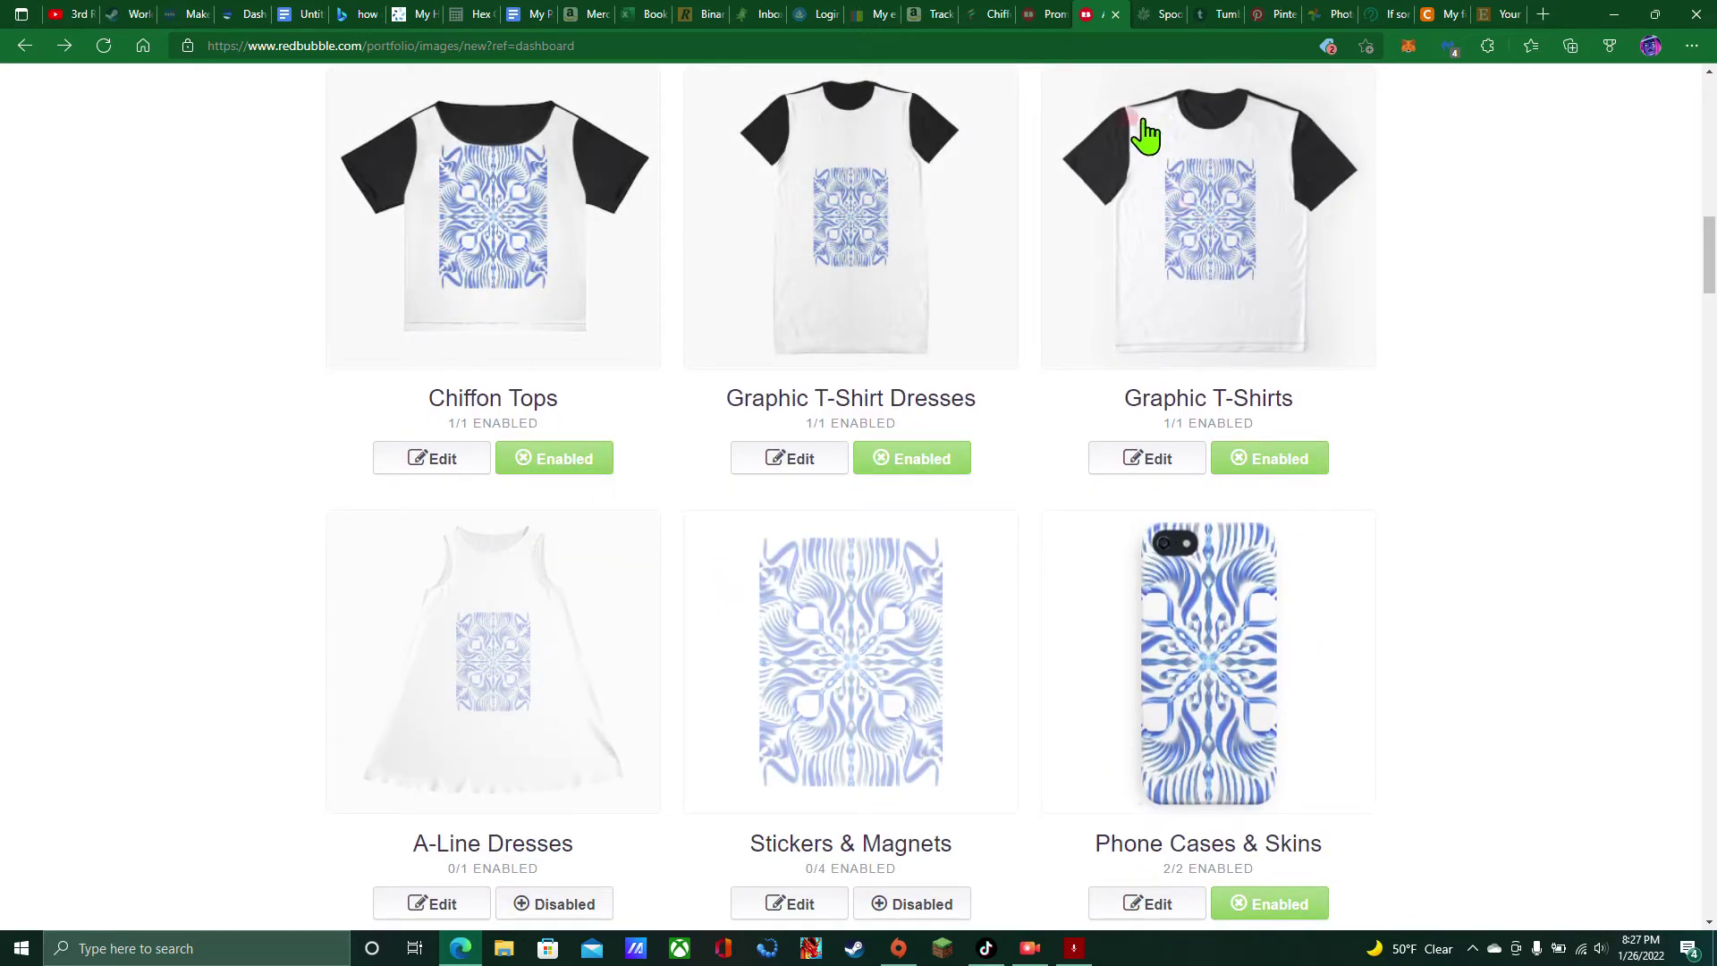
Open the Large Print Clothing editor and review the image placement and product settings on the Premium T-Shirt
{"action": "scroll", "coordinate": [1074, 340], "scroll_direction": "up", "scroll_amount": 6}
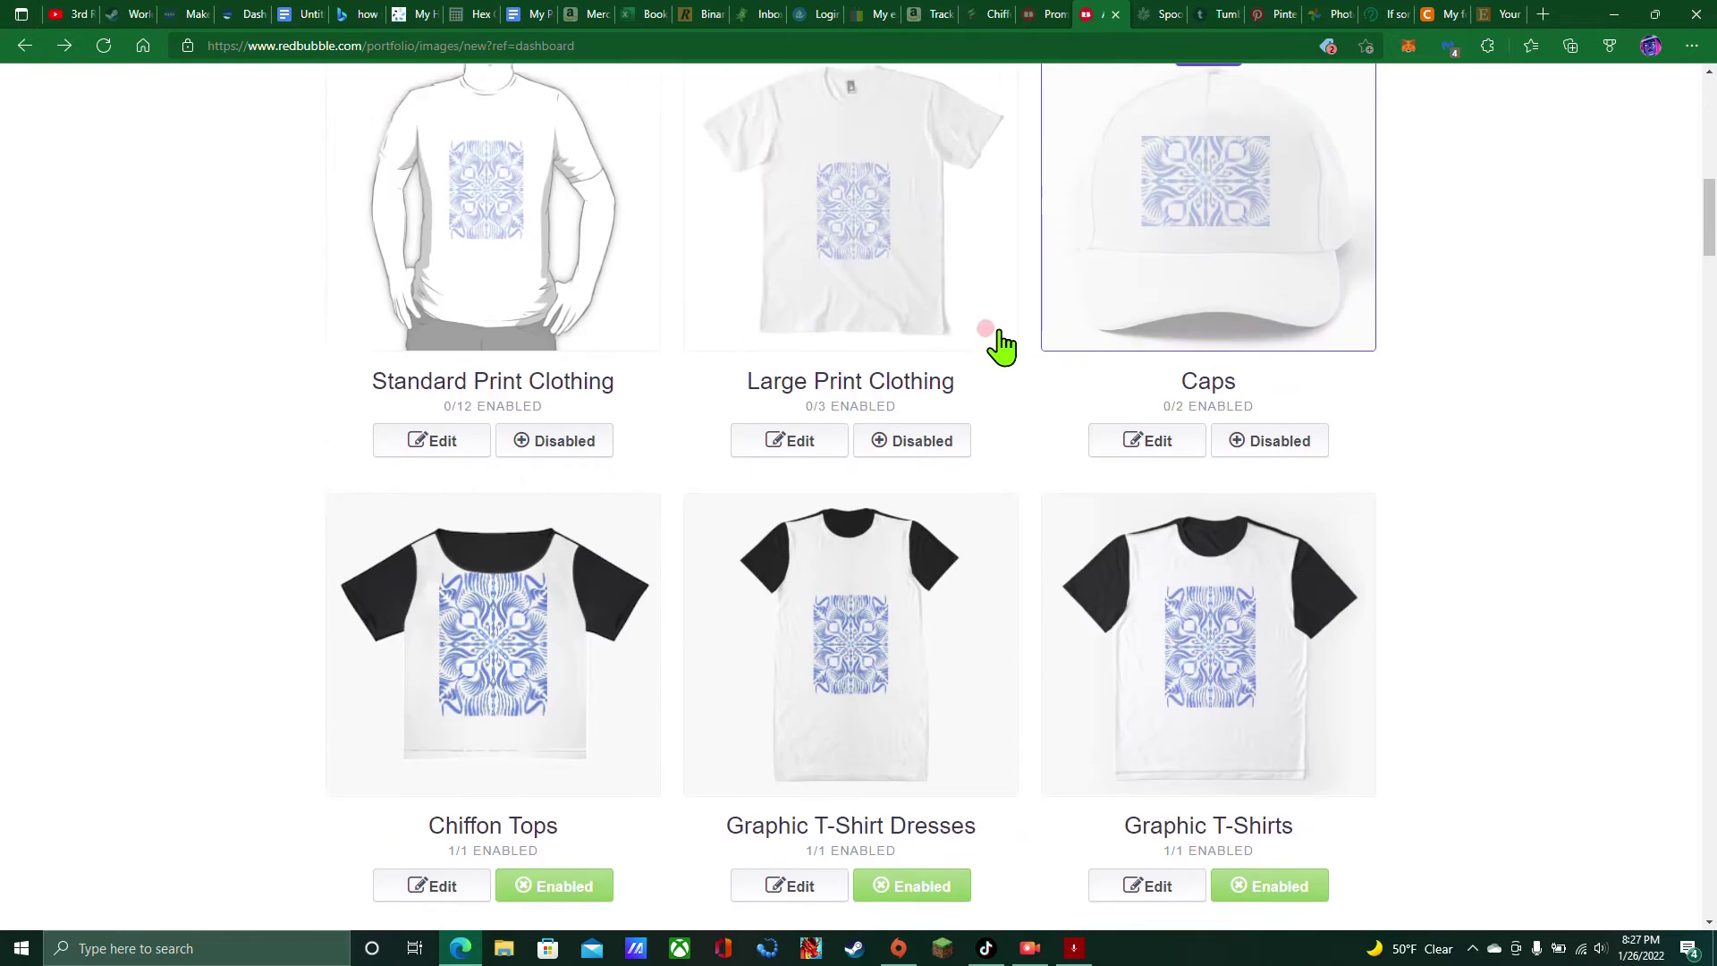
{"action": "left_click", "coordinate": [758, 535]}
{"action": "scroll", "coordinate": [930, 483], "scroll_direction": "down", "scroll_amount": 1}
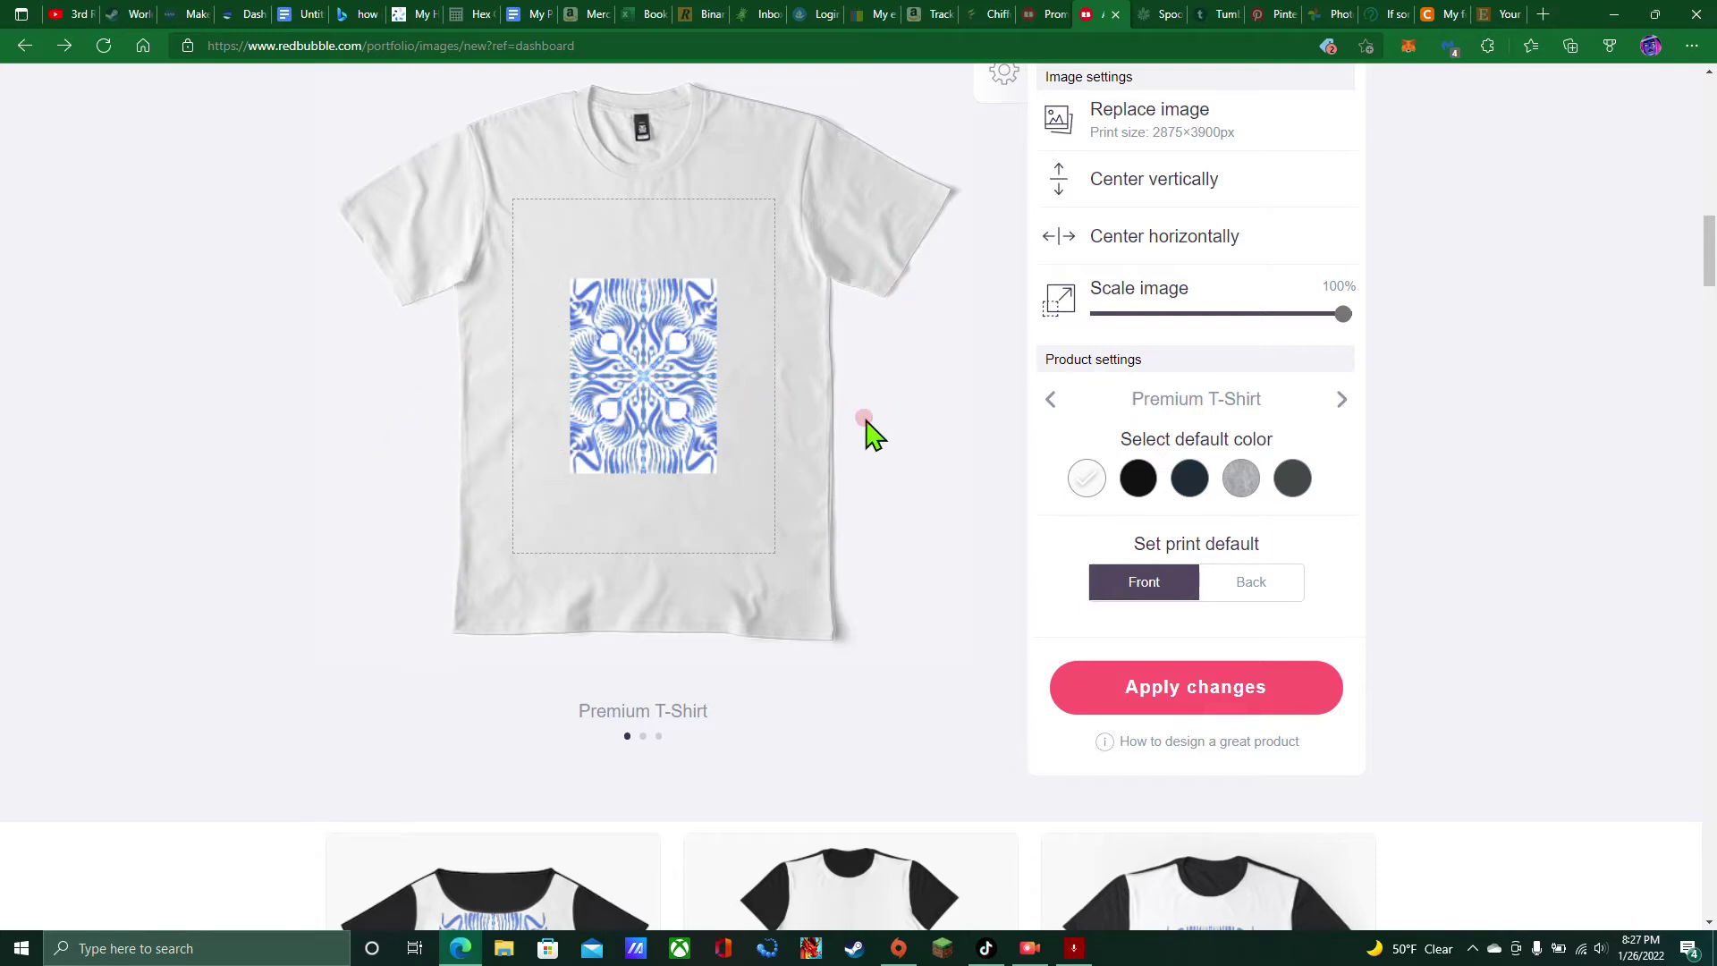
{"action": "scroll", "coordinate": [866, 434], "scroll_direction": "up", "scroll_amount": 6}
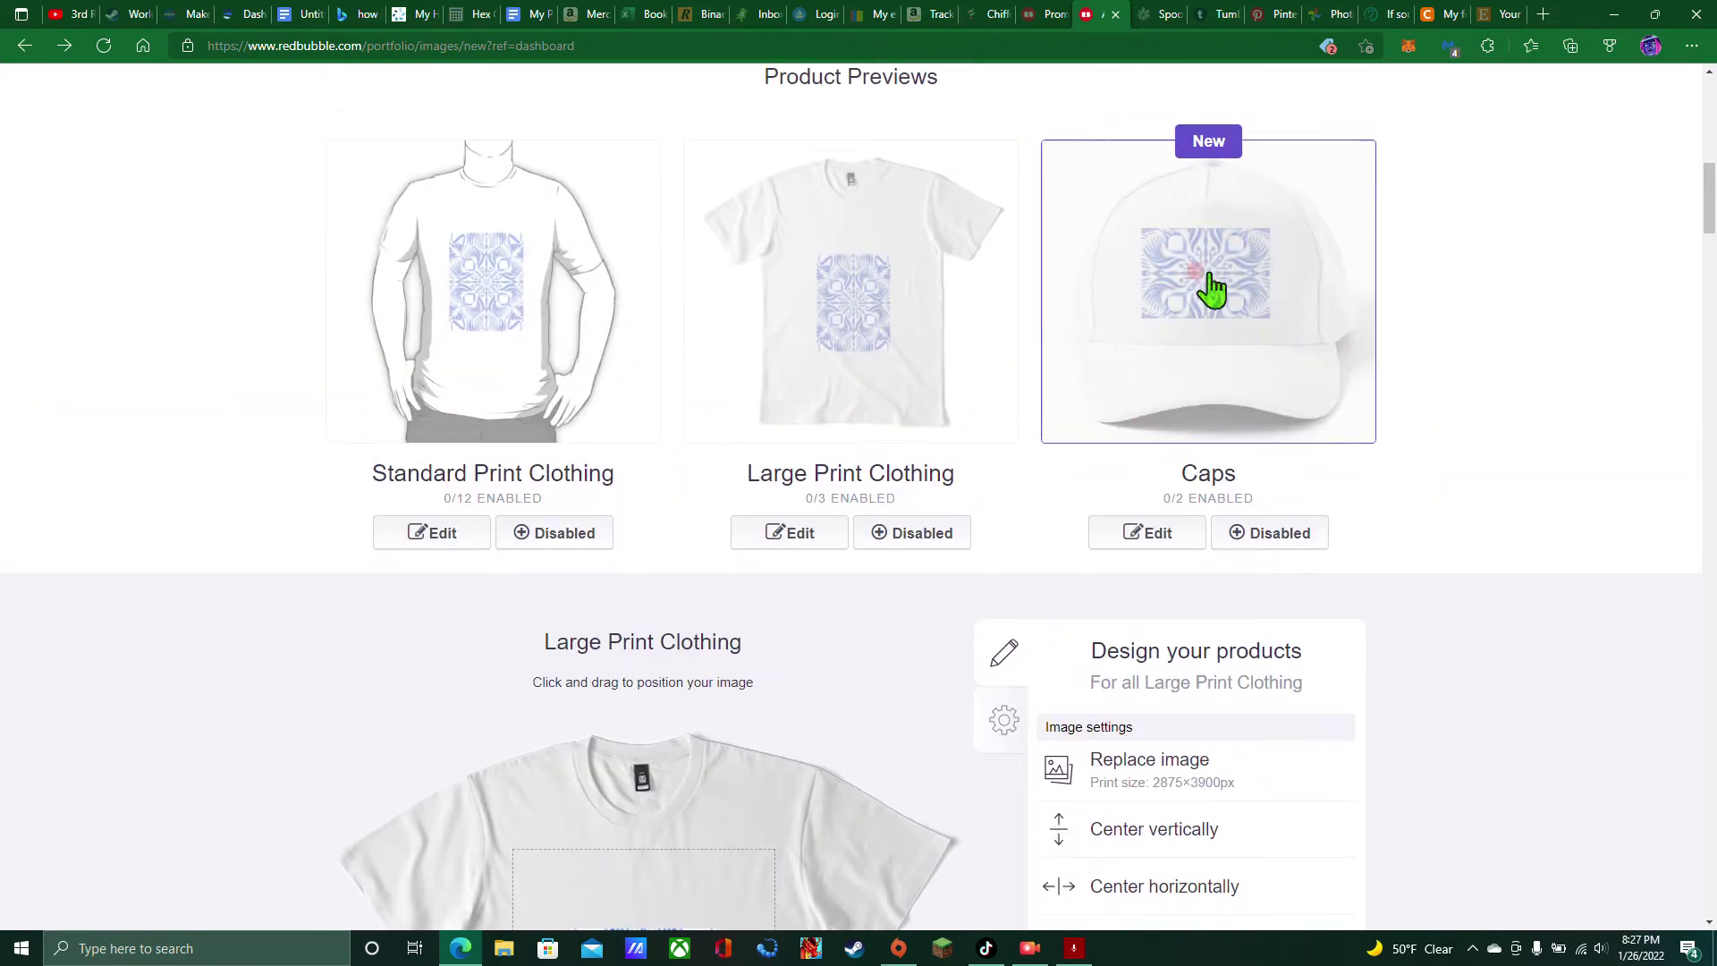
{"action": "scroll", "coordinate": [1163, 302], "scroll_direction": "down", "scroll_amount": 6}
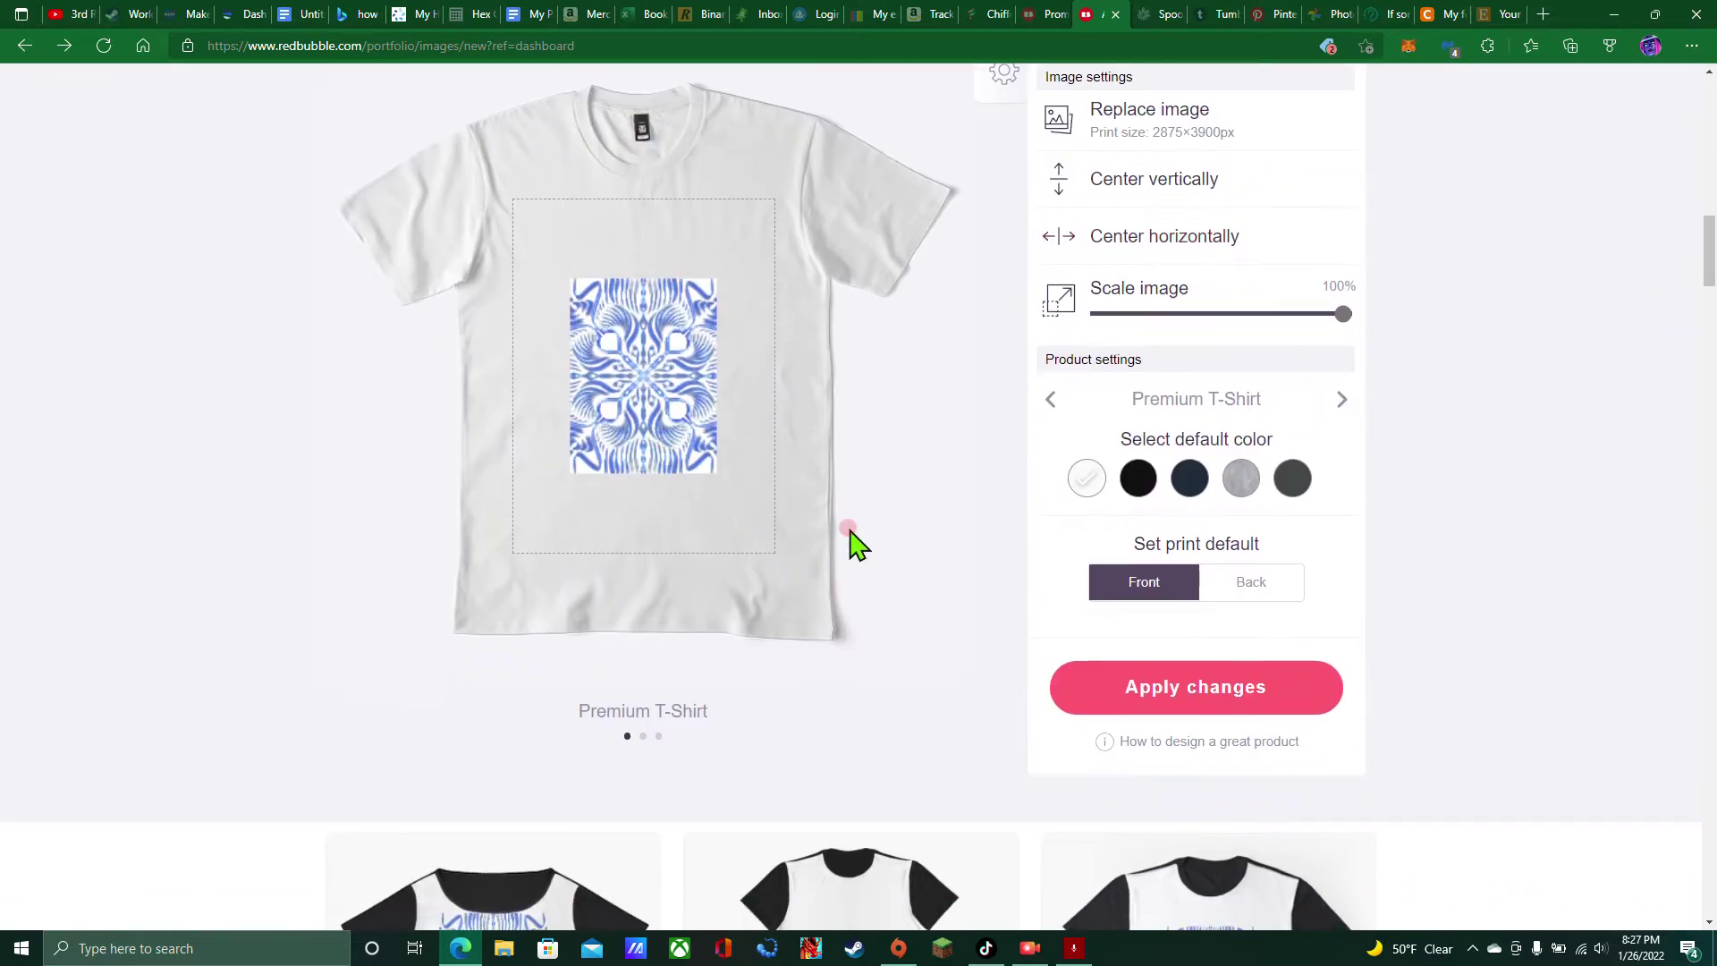
{"action": "scroll", "coordinate": [828, 552], "scroll_direction": "down", "scroll_amount": 5}
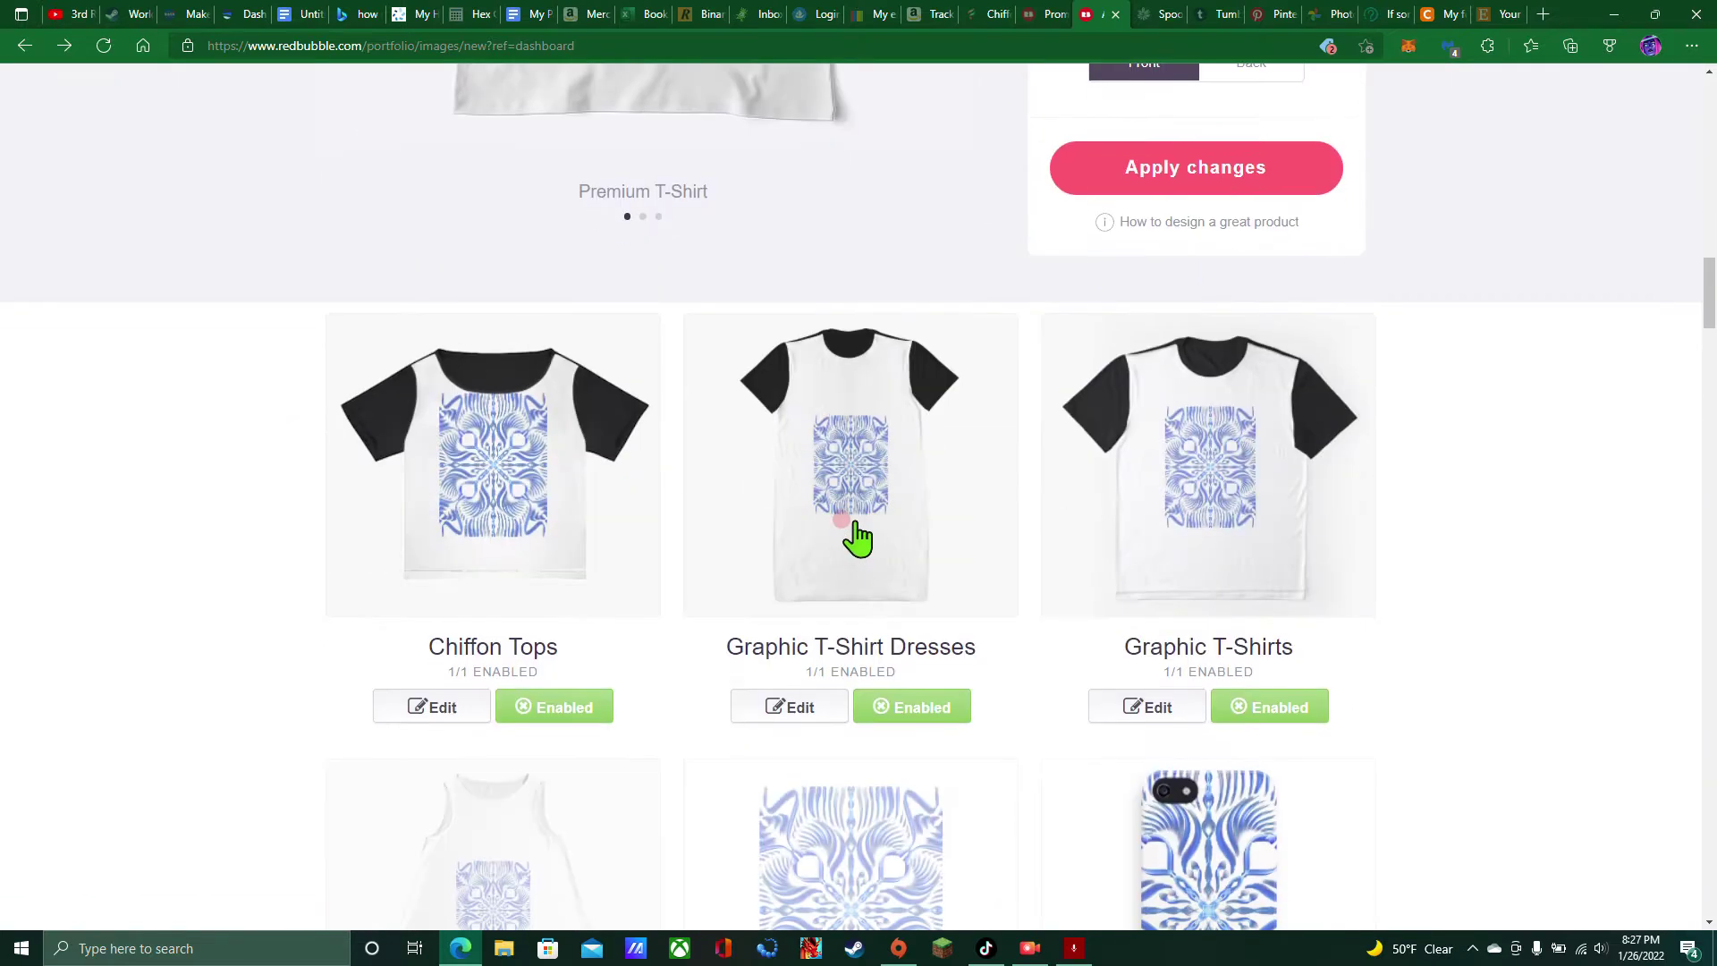
Open the Chiffon Tops design for editing and apply the Regular grid pattern to its image
{"action": "left_click", "coordinate": [435, 706]}
{"action": "scroll", "coordinate": [968, 515], "scroll_direction": "down", "scroll_amount": 7}
{"action": "scroll", "coordinate": [990, 513], "scroll_direction": "up", "scroll_amount": 8}
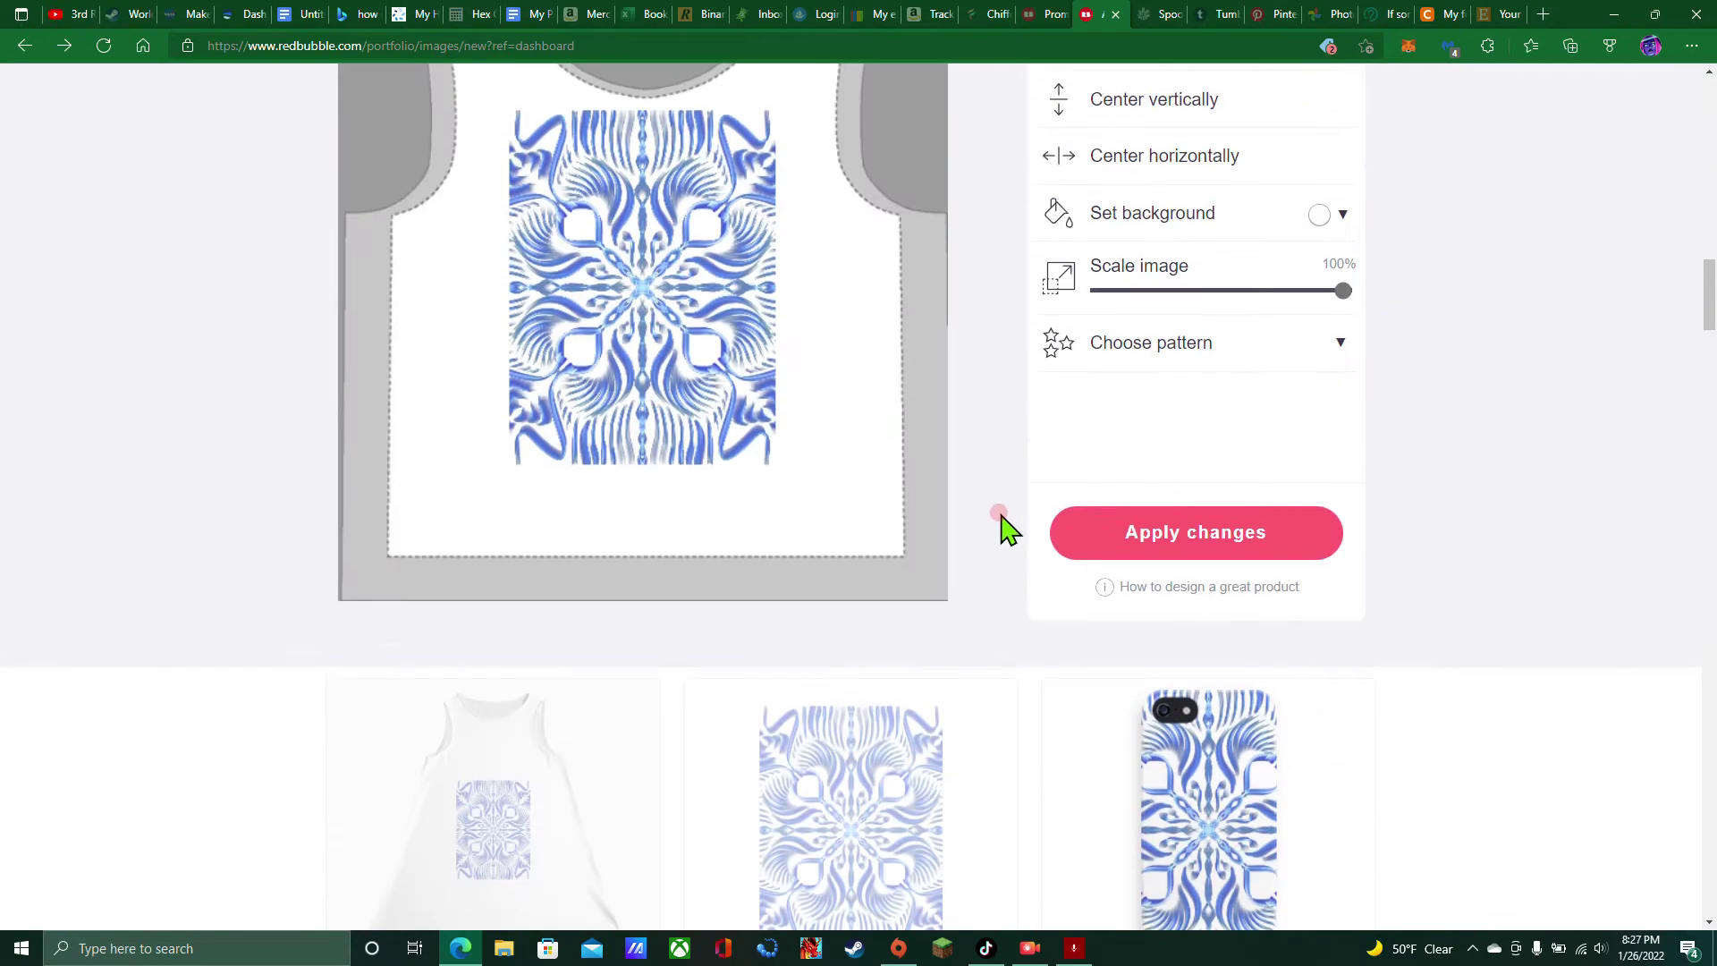
{"action": "left_click", "coordinate": [1217, 483]}
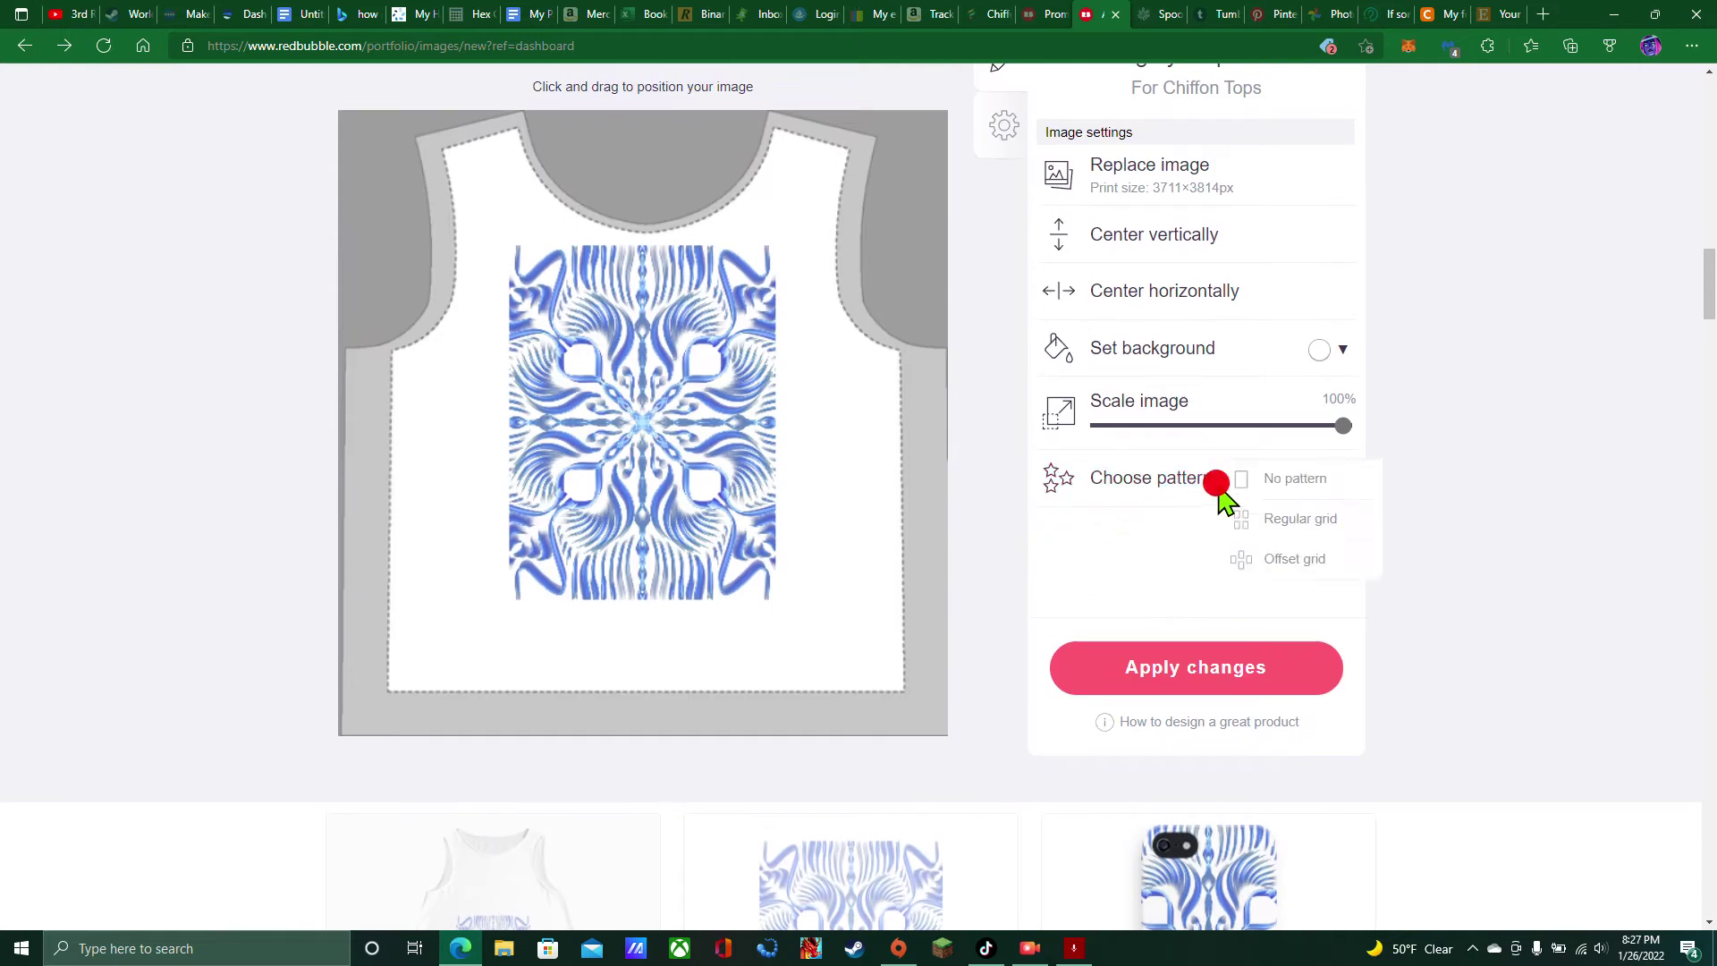
{"action": "left_click", "coordinate": [1284, 526]}
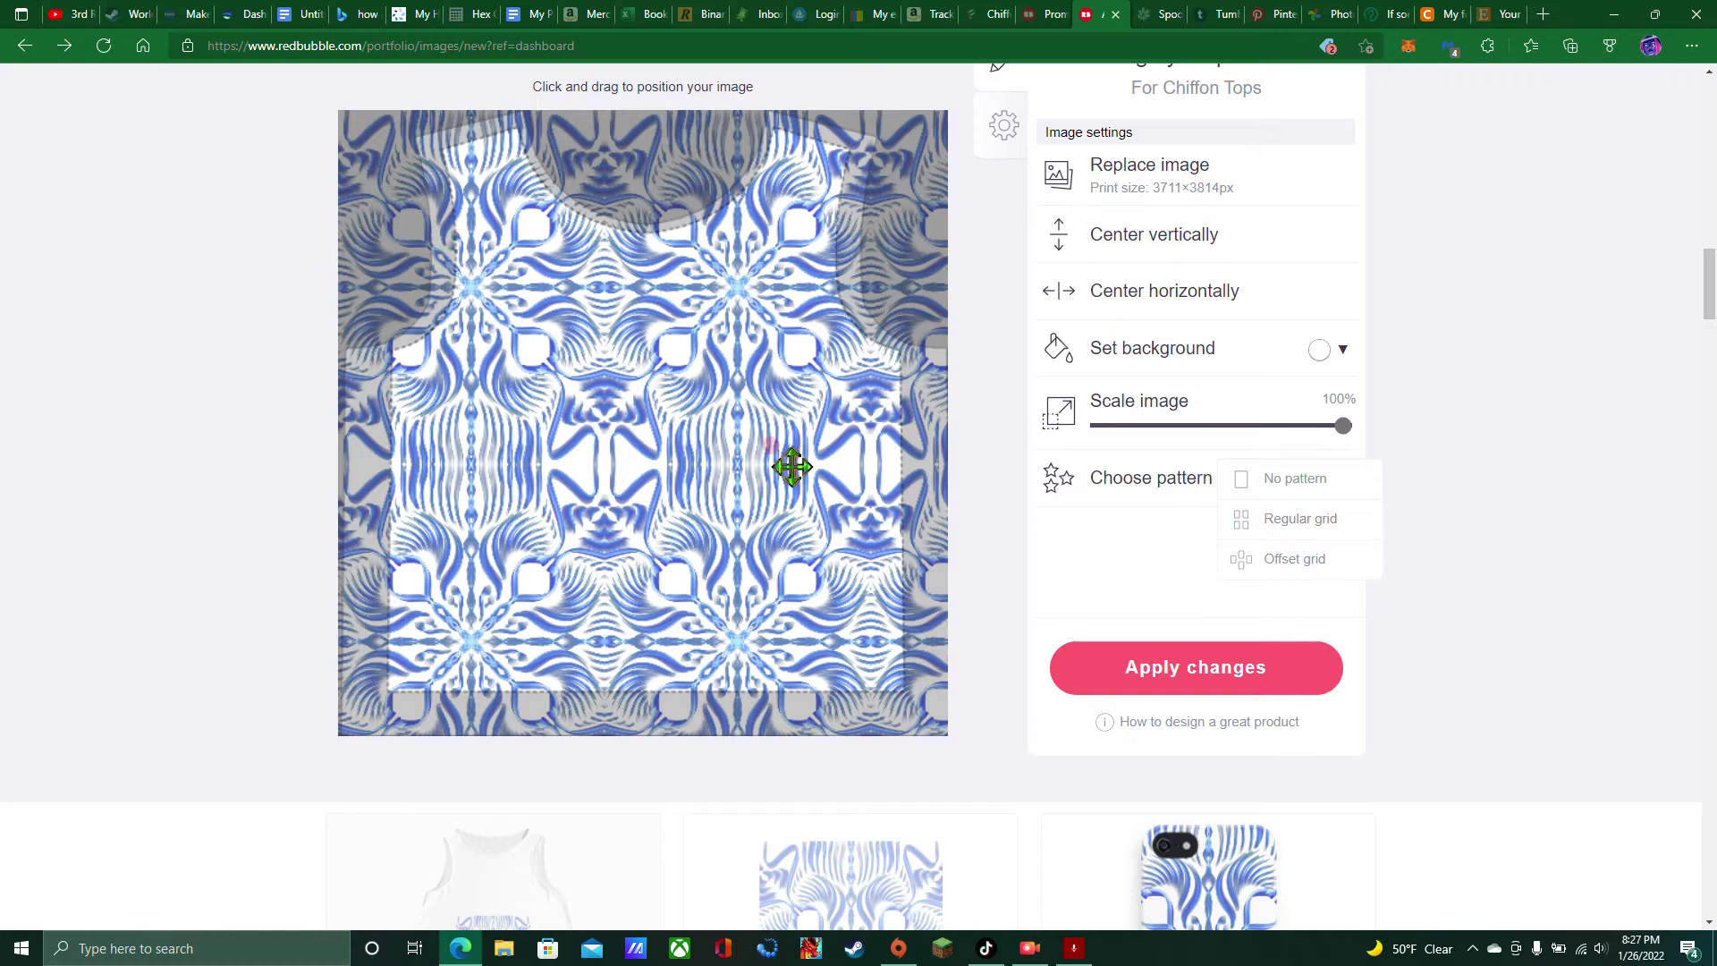
Shift the repeating pattern on the chiffon top so that a motif sits on the shirt's vertical centreline
{"action": "left_click_drag", "start_coordinate": [555, 471], "coordinate": [675, 491]}
{"action": "left_click", "coordinate": [583, 414]}
{"action": "left_click_drag", "start_coordinate": [583, 414], "coordinate": [706, 558]}
{"action": "left_click", "coordinate": [1148, 501]}
{"action": "scroll", "coordinate": [1015, 452], "scroll_direction": "up", "scroll_amount": 5}
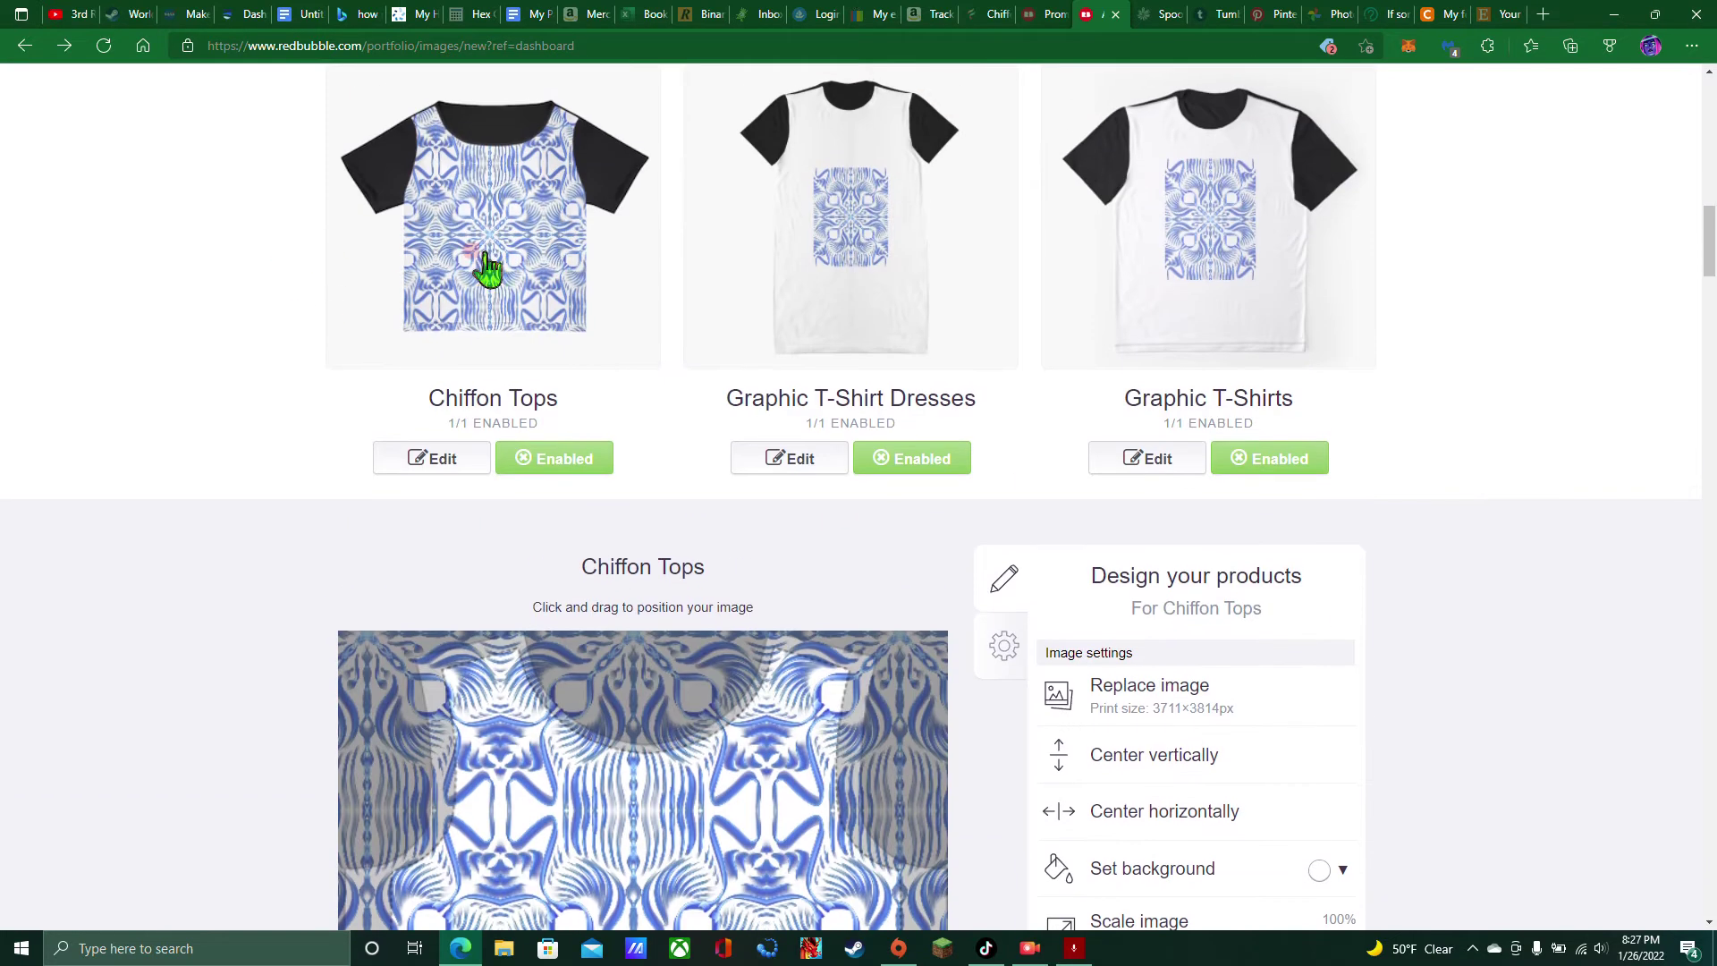
{"action": "left_click_drag", "start_coordinate": [654, 701], "coordinate": [662, 811]}
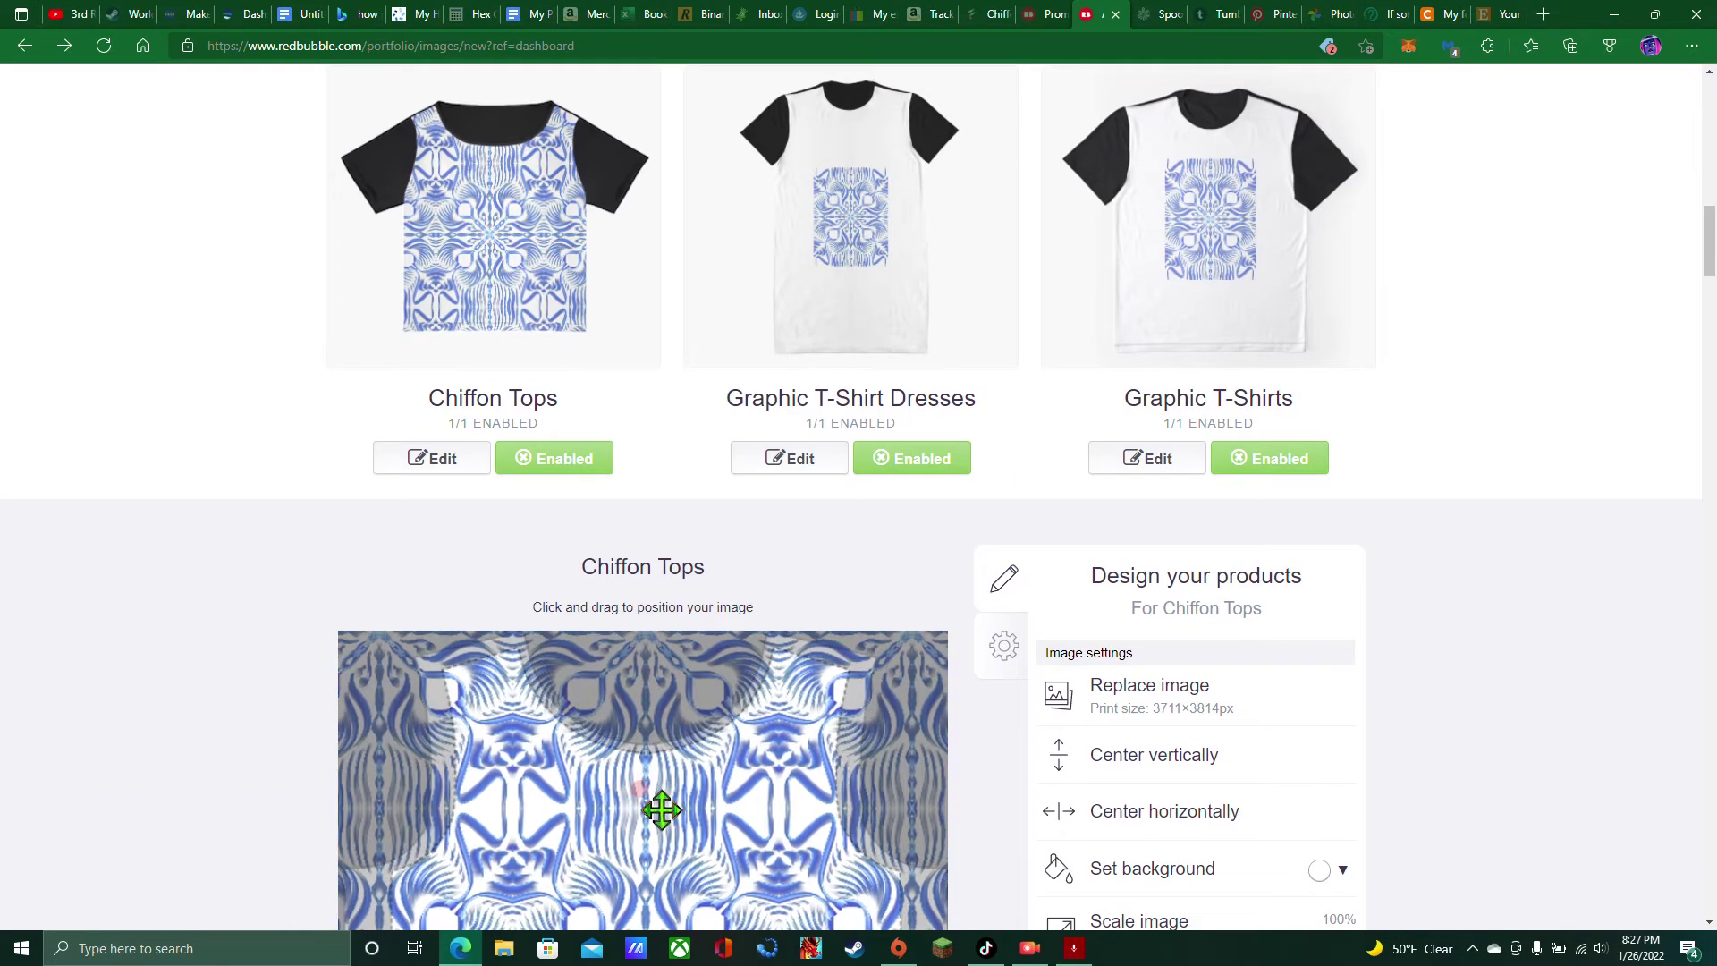
{"action": "scroll", "coordinate": [1095, 682], "scroll_direction": "down", "scroll_amount": 4}
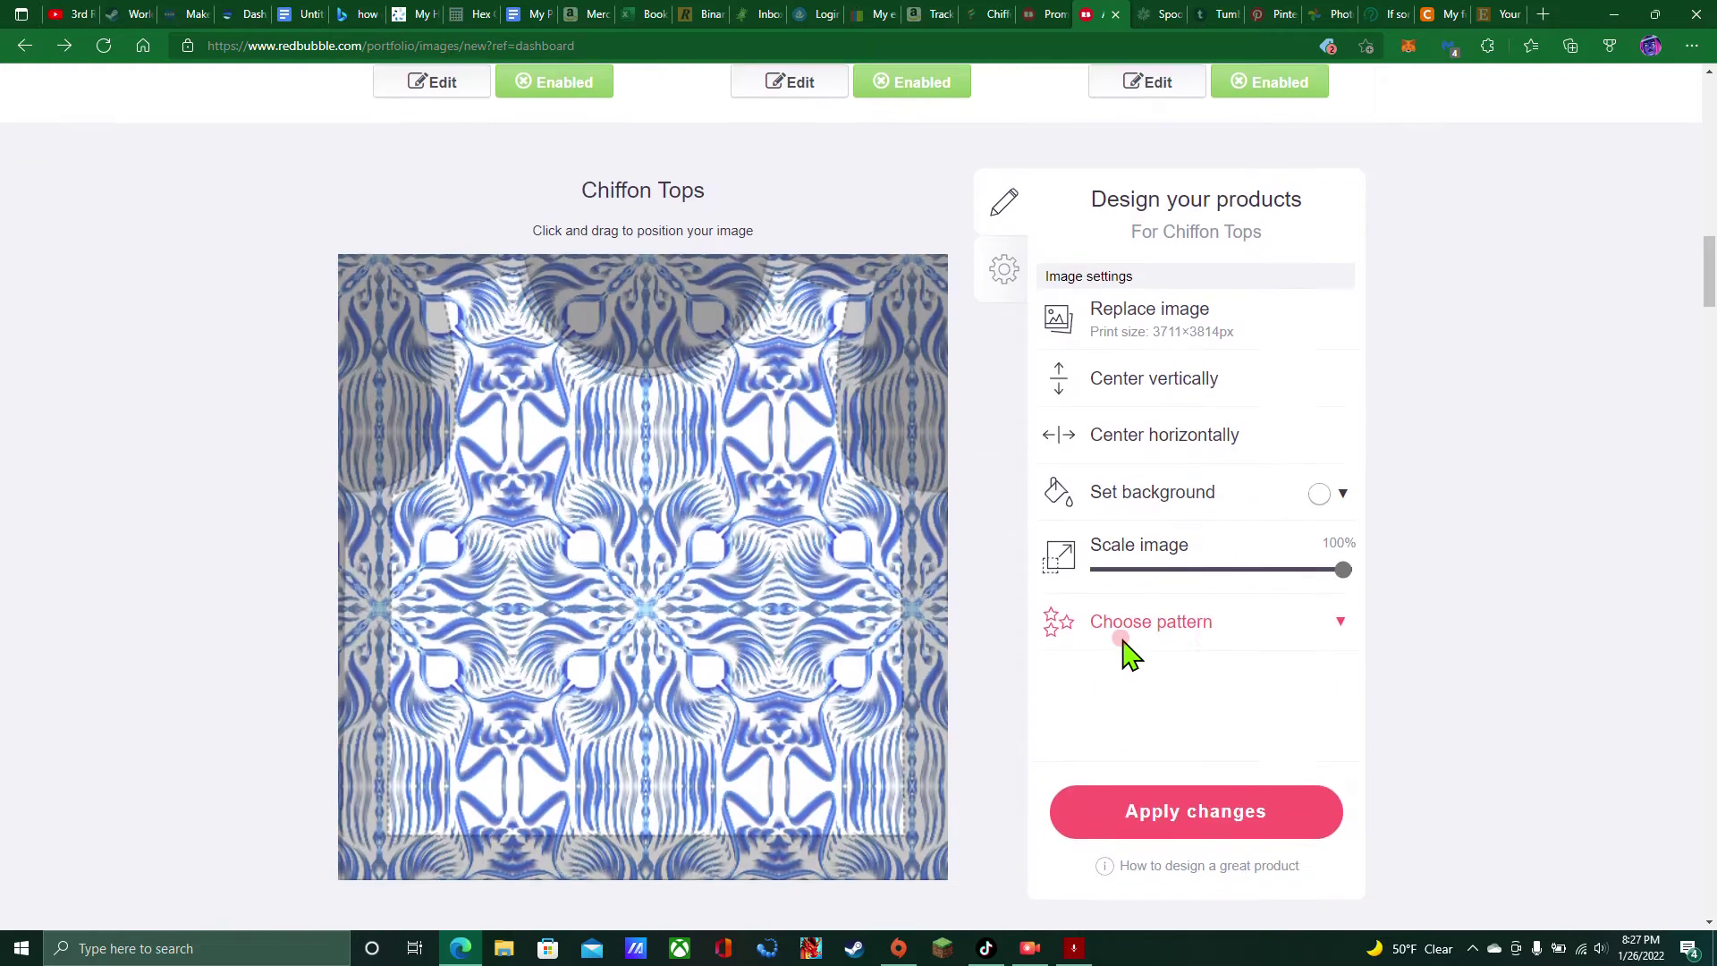
Review the chiffon top's background colour choices and its availability and markup settings
{"action": "left_click", "coordinate": [1344, 483]}
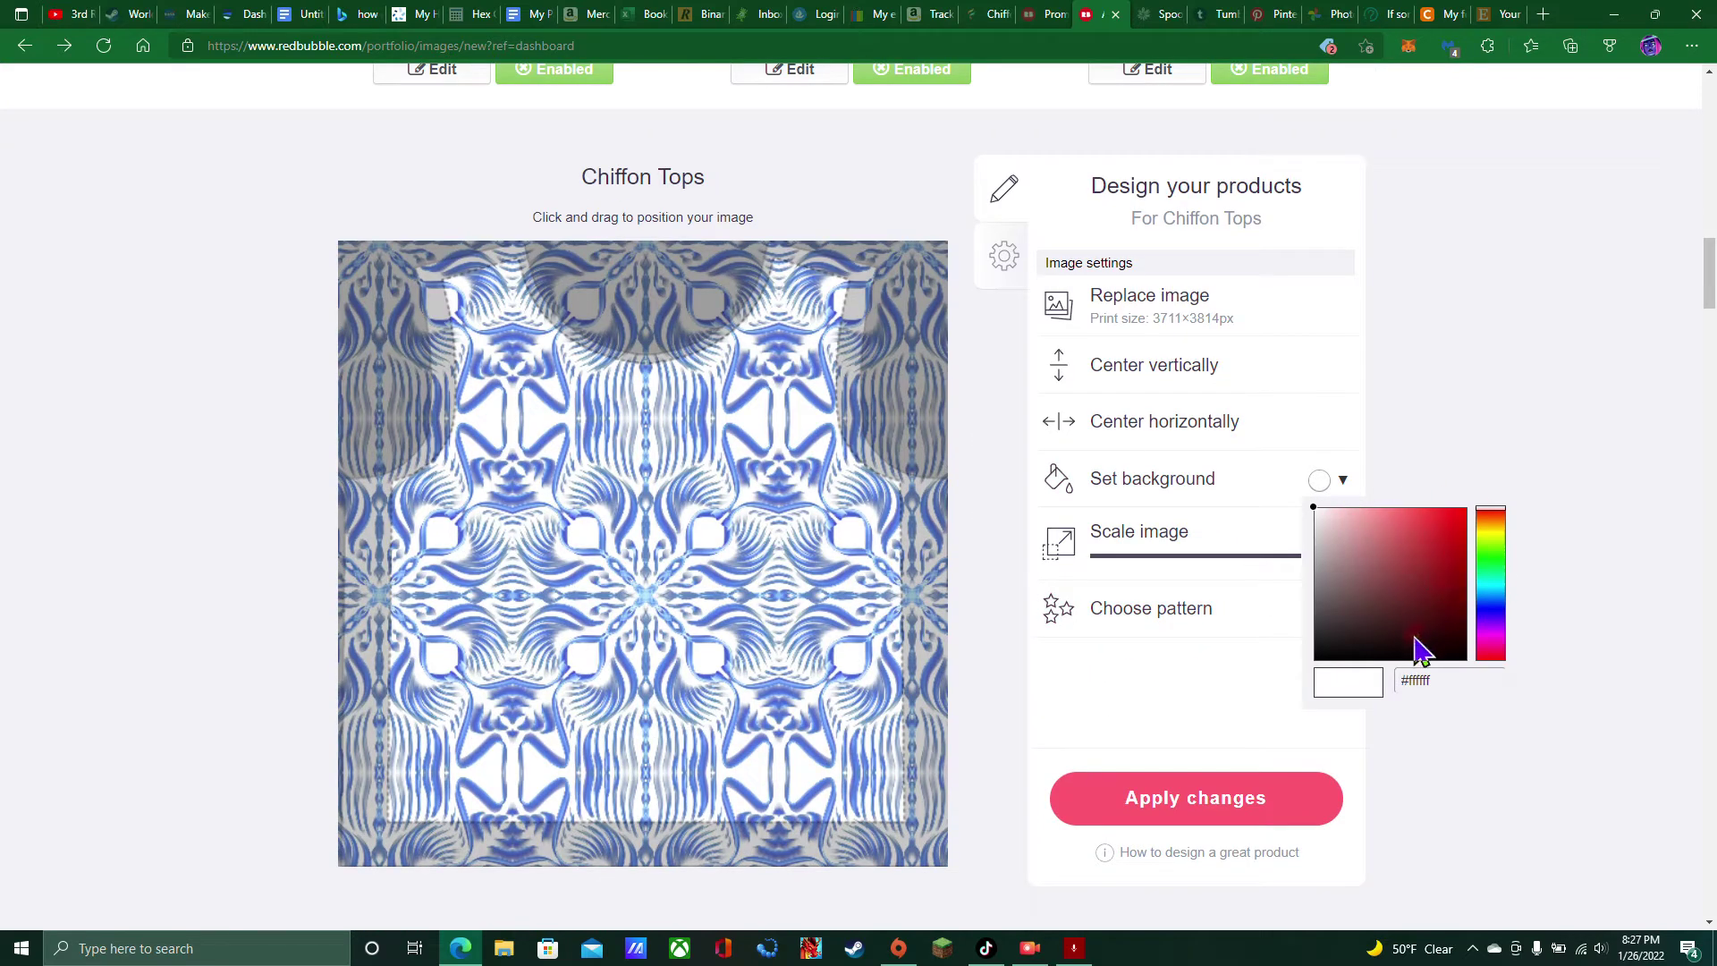
{"action": "left_click", "coordinate": [1227, 686]}
{"action": "left_click", "coordinate": [993, 255]}
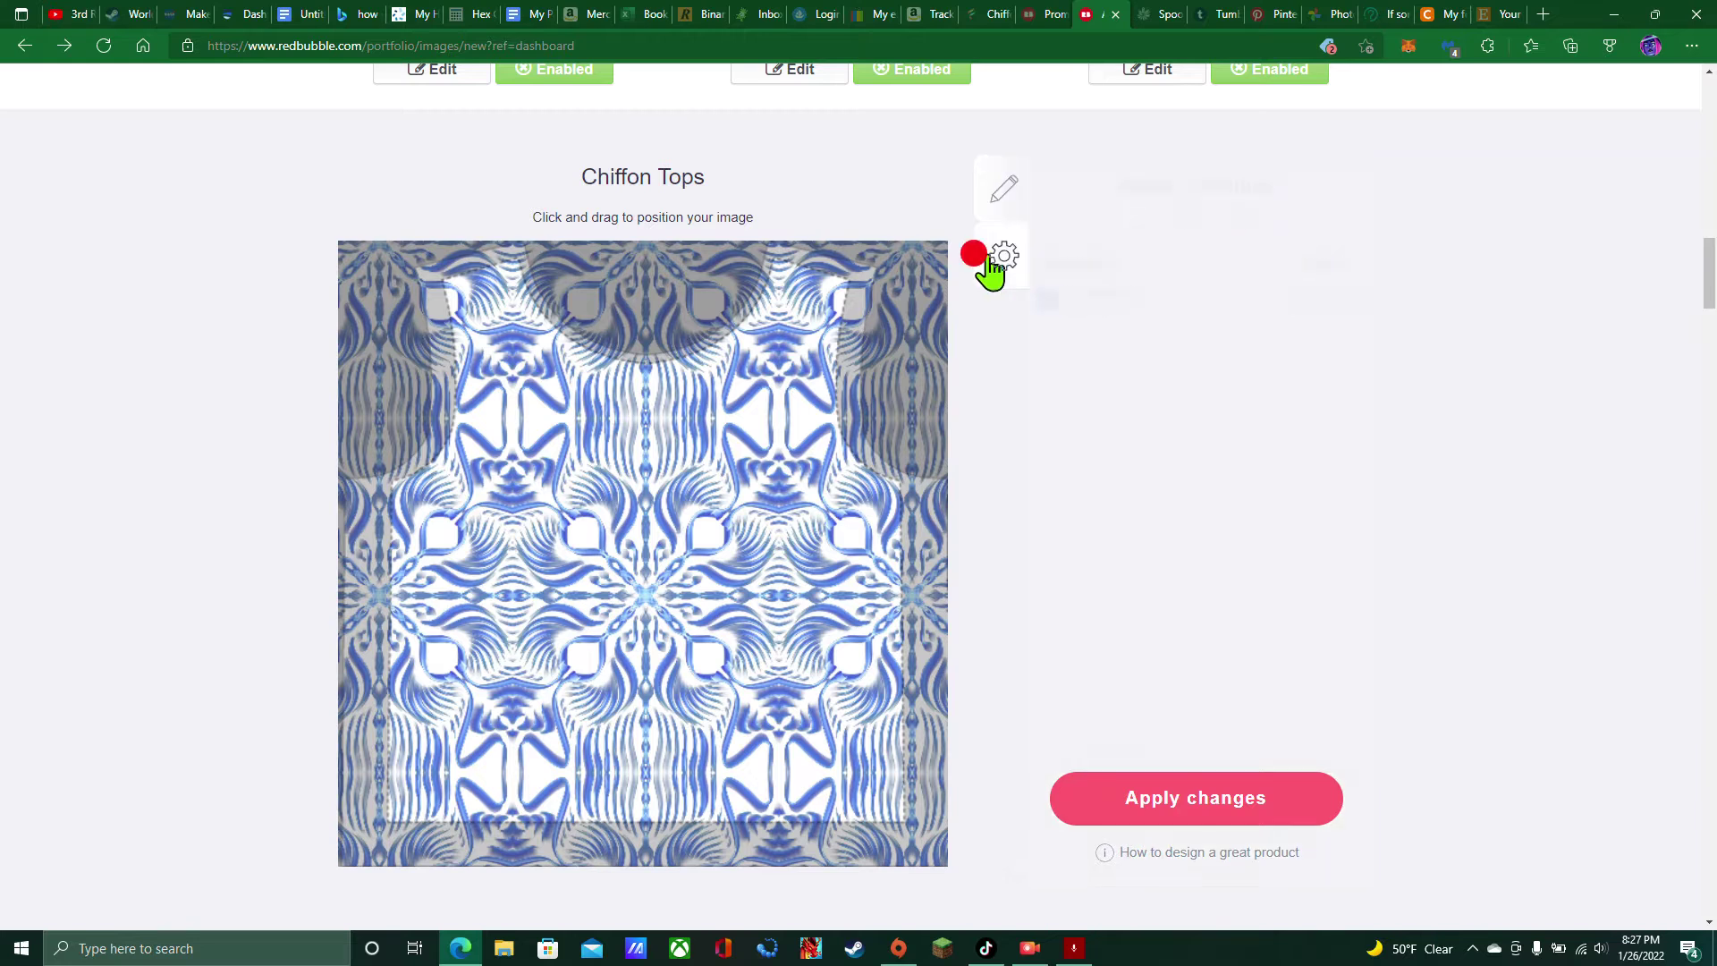
{"action": "left_click", "coordinate": [1048, 300]}
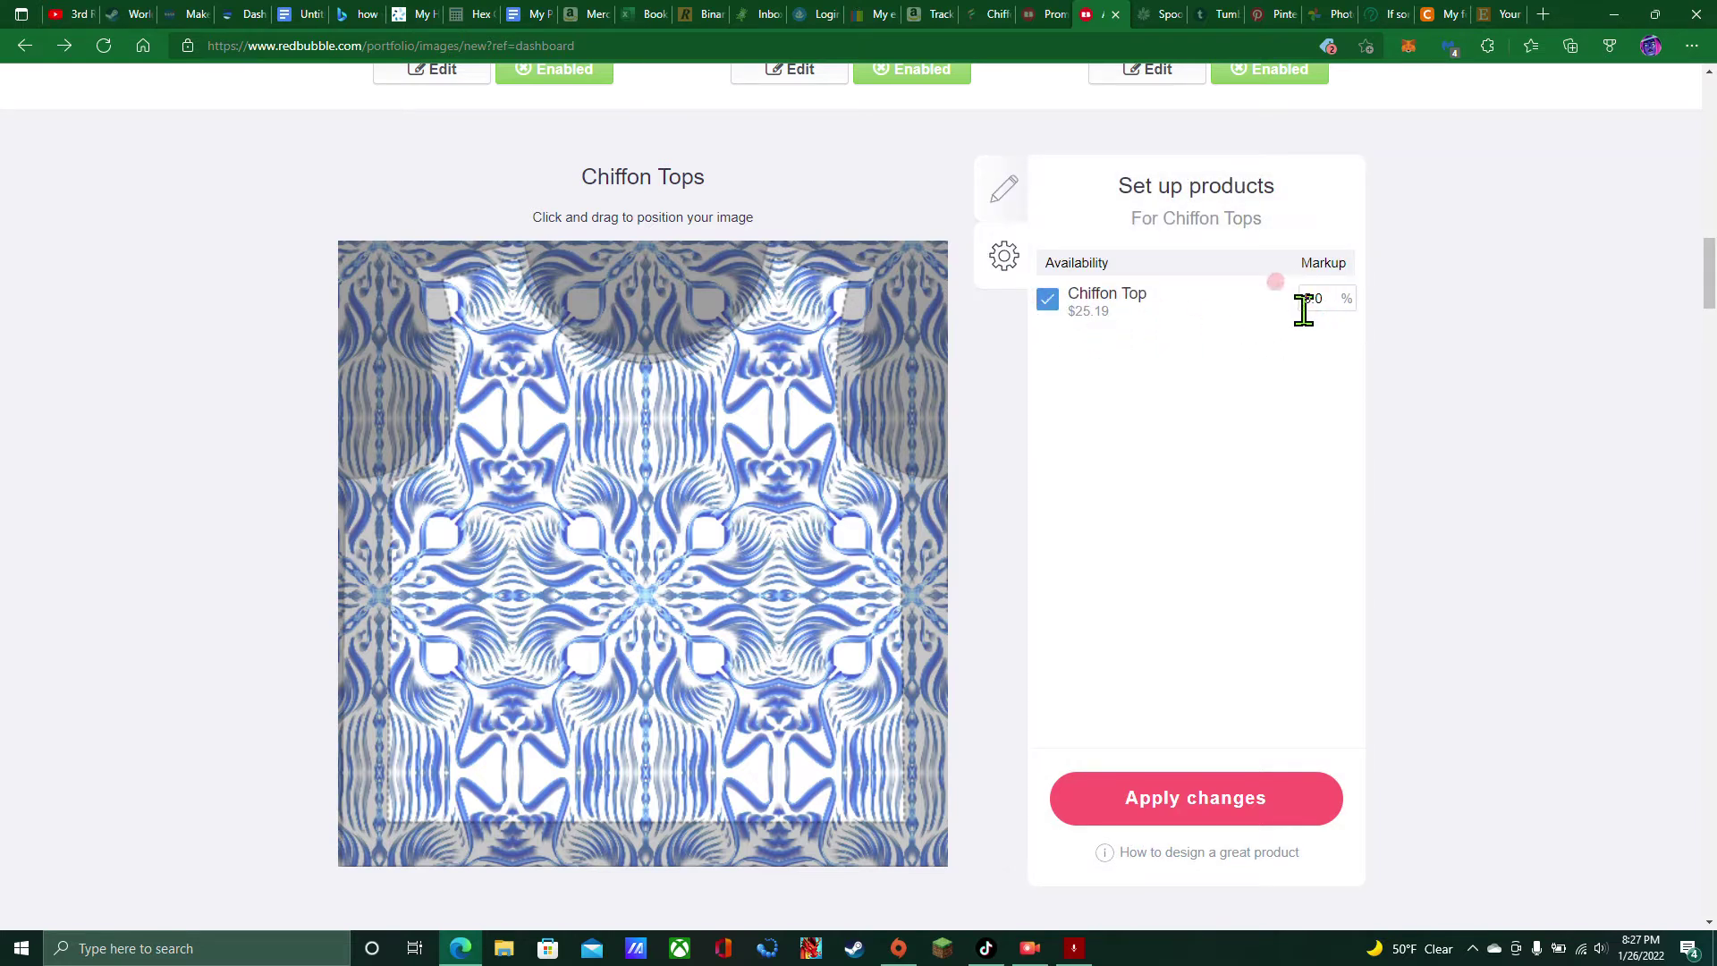
{"action": "left_click", "coordinate": [1047, 304]}
{"action": "left_click", "coordinate": [1005, 202]}
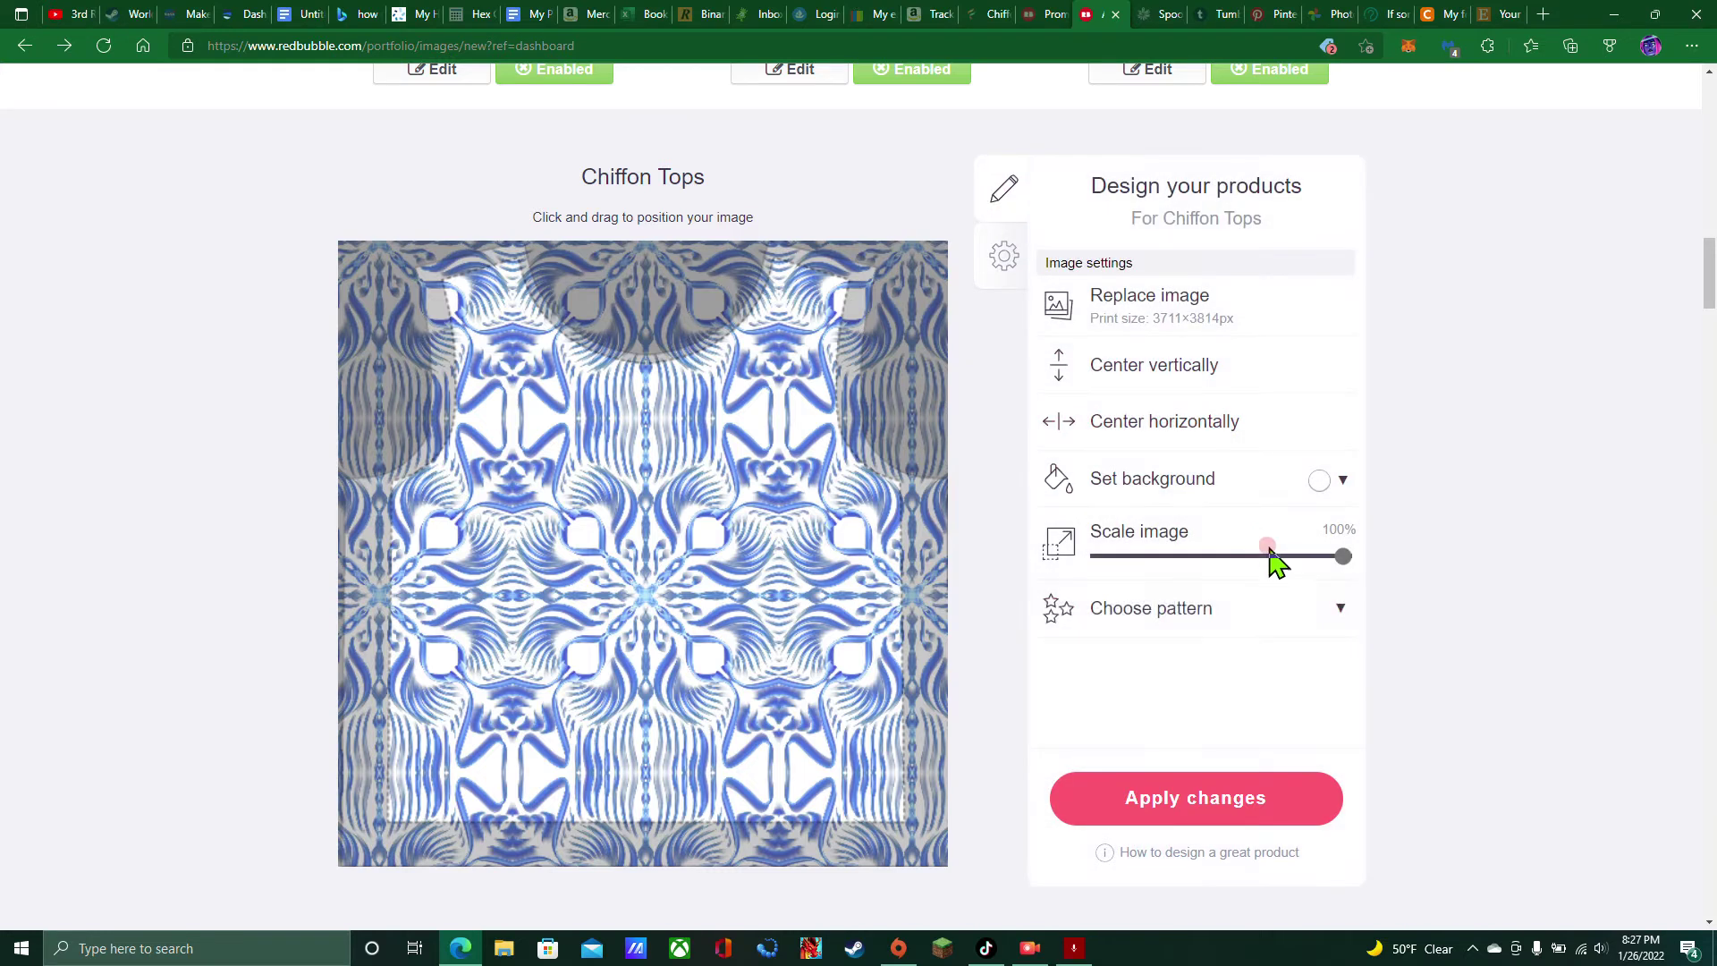
Try adjusting the image scale and applying the Offset grid pattern on the chiffon top
{"action": "left_click_drag", "start_coordinate": [1330, 561], "coordinate": [1474, 587]}
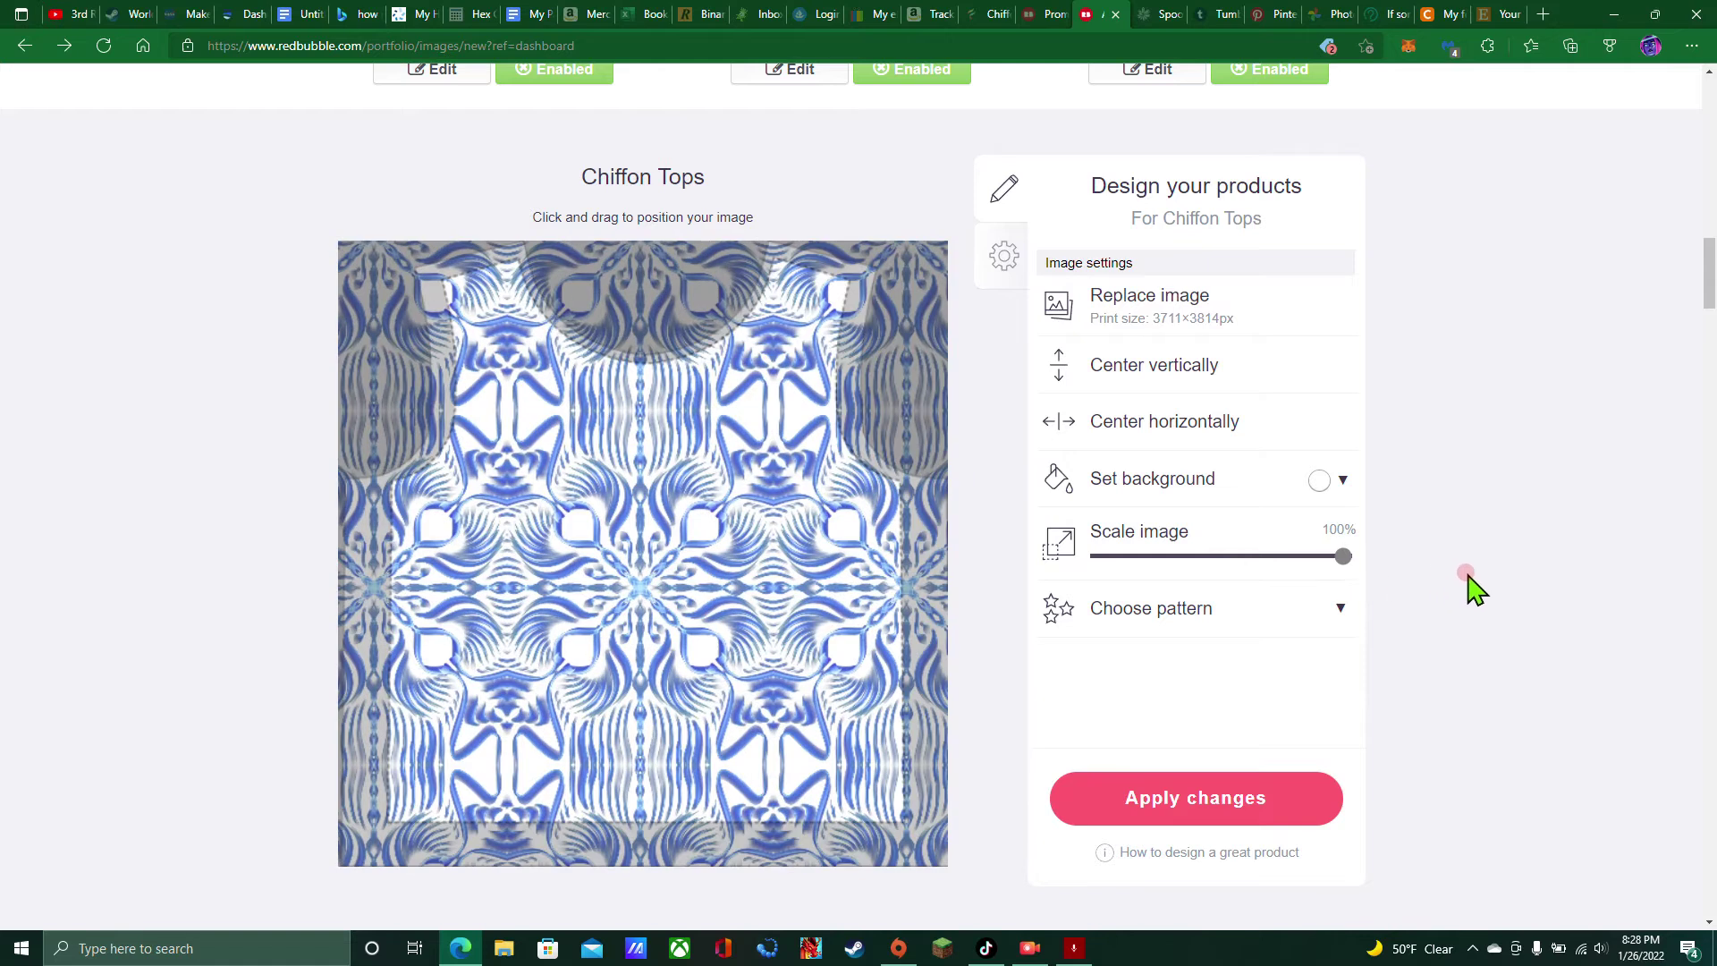
{"action": "left_click", "coordinate": [1319, 611]}
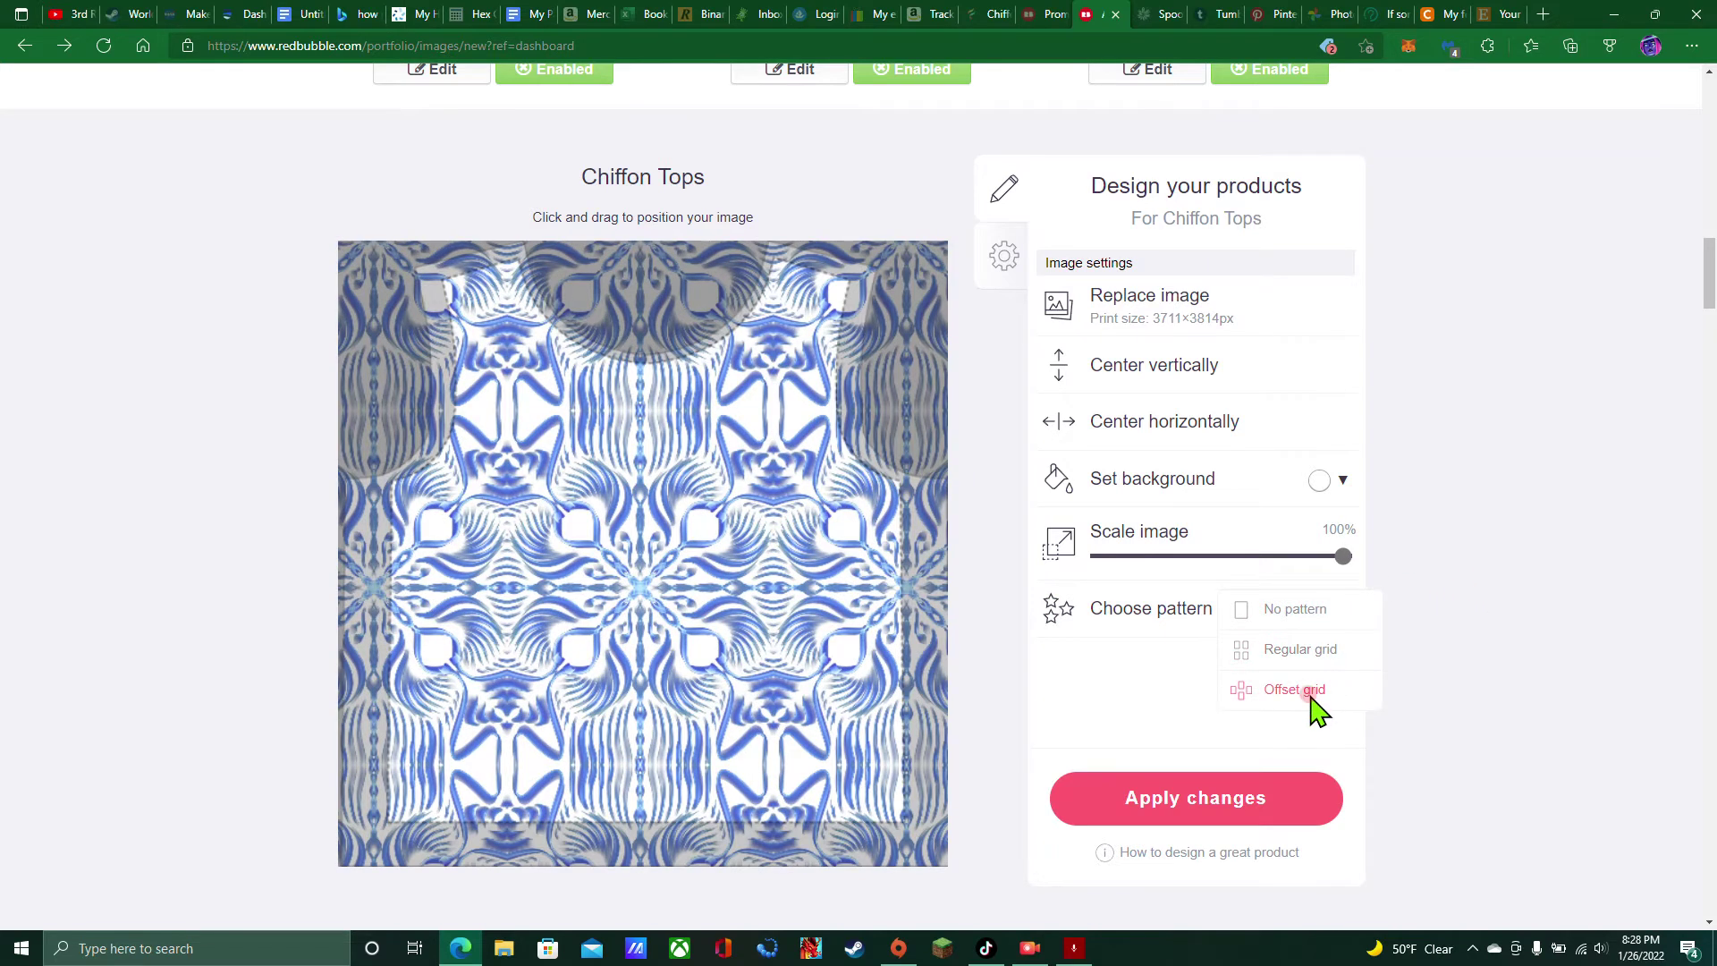
{"action": "left_click", "coordinate": [1306, 692]}
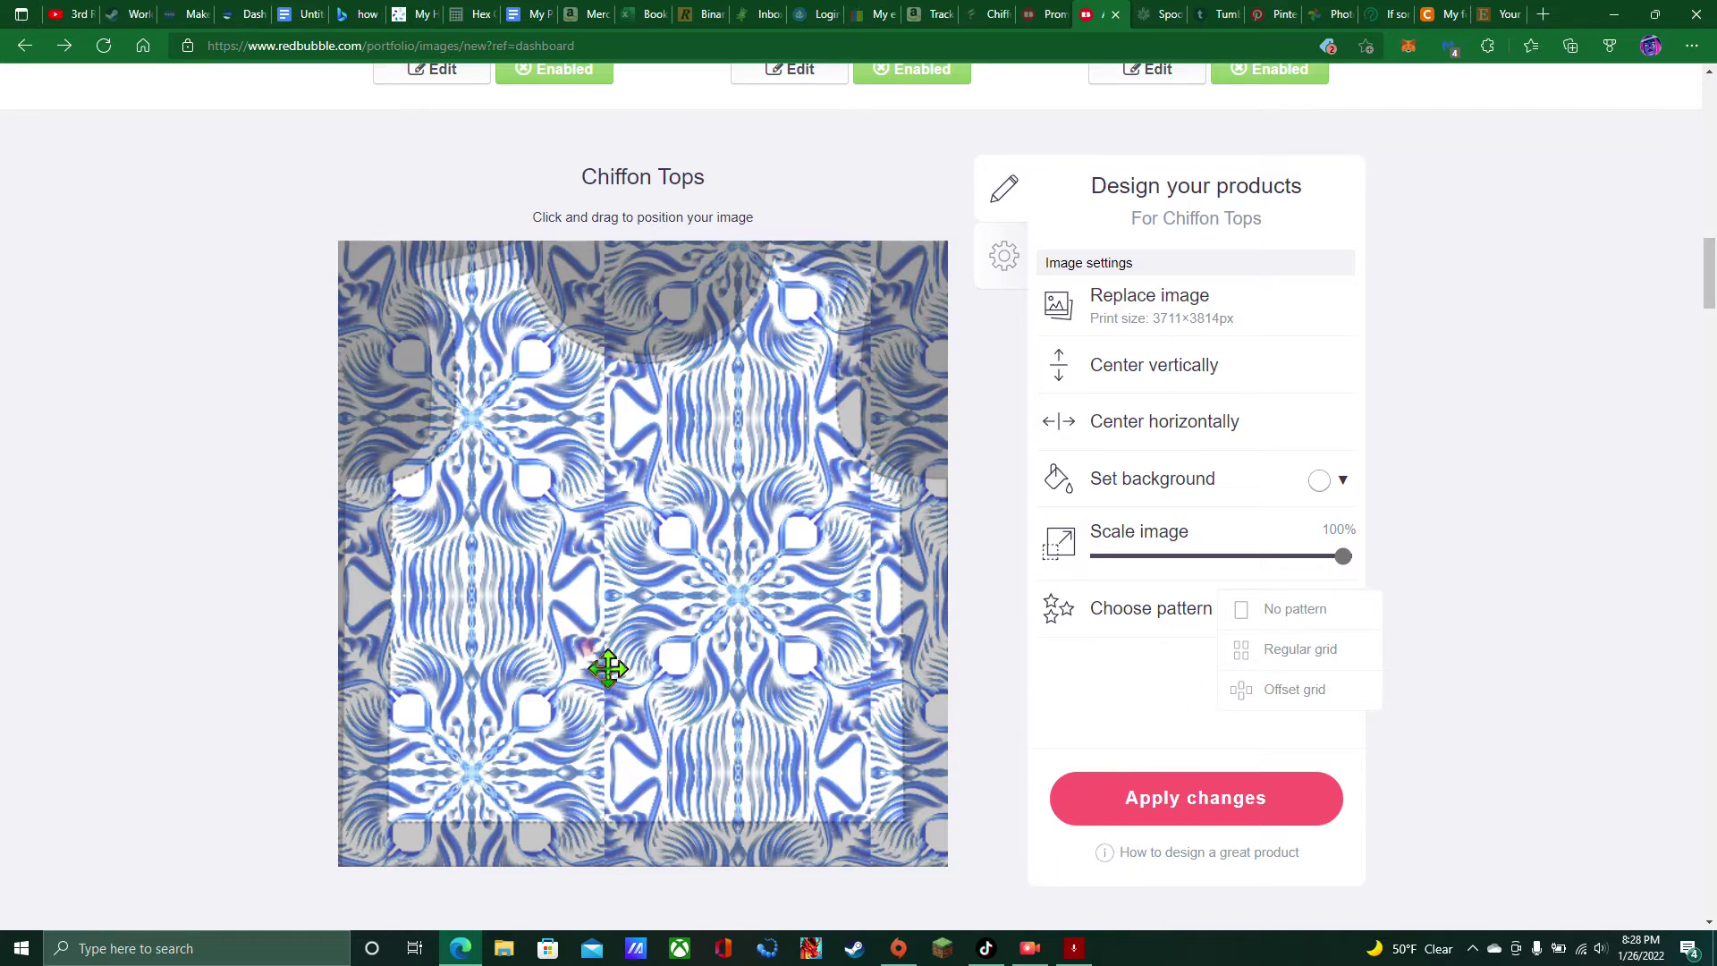
Set the chiffon top back to the Regular grid pattern and reposition it with a motif centred across the shirt
{"action": "left_click", "coordinate": [1334, 646]}
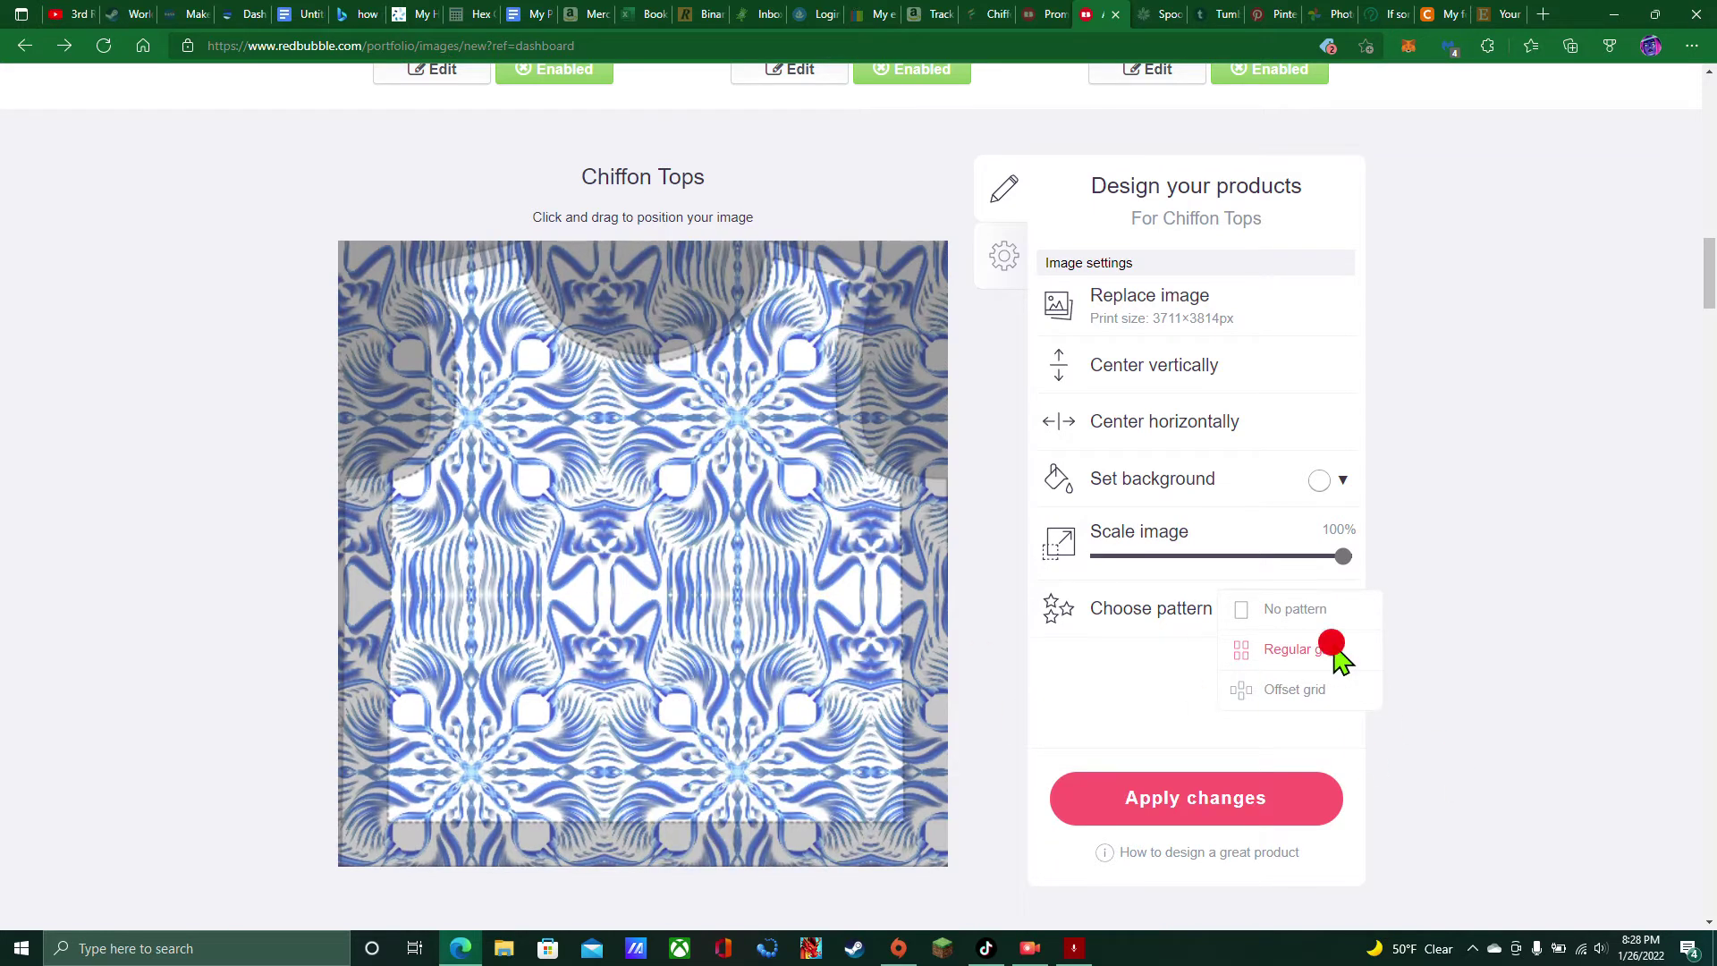
{"action": "left_click_drag", "start_coordinate": [663, 529], "coordinate": [878, 702]}
{"action": "scroll", "coordinate": [958, 468], "scroll_direction": "up", "scroll_amount": 4}
{"action": "scroll", "coordinate": [1253, 678], "scroll_direction": "down", "scroll_amount": 4}
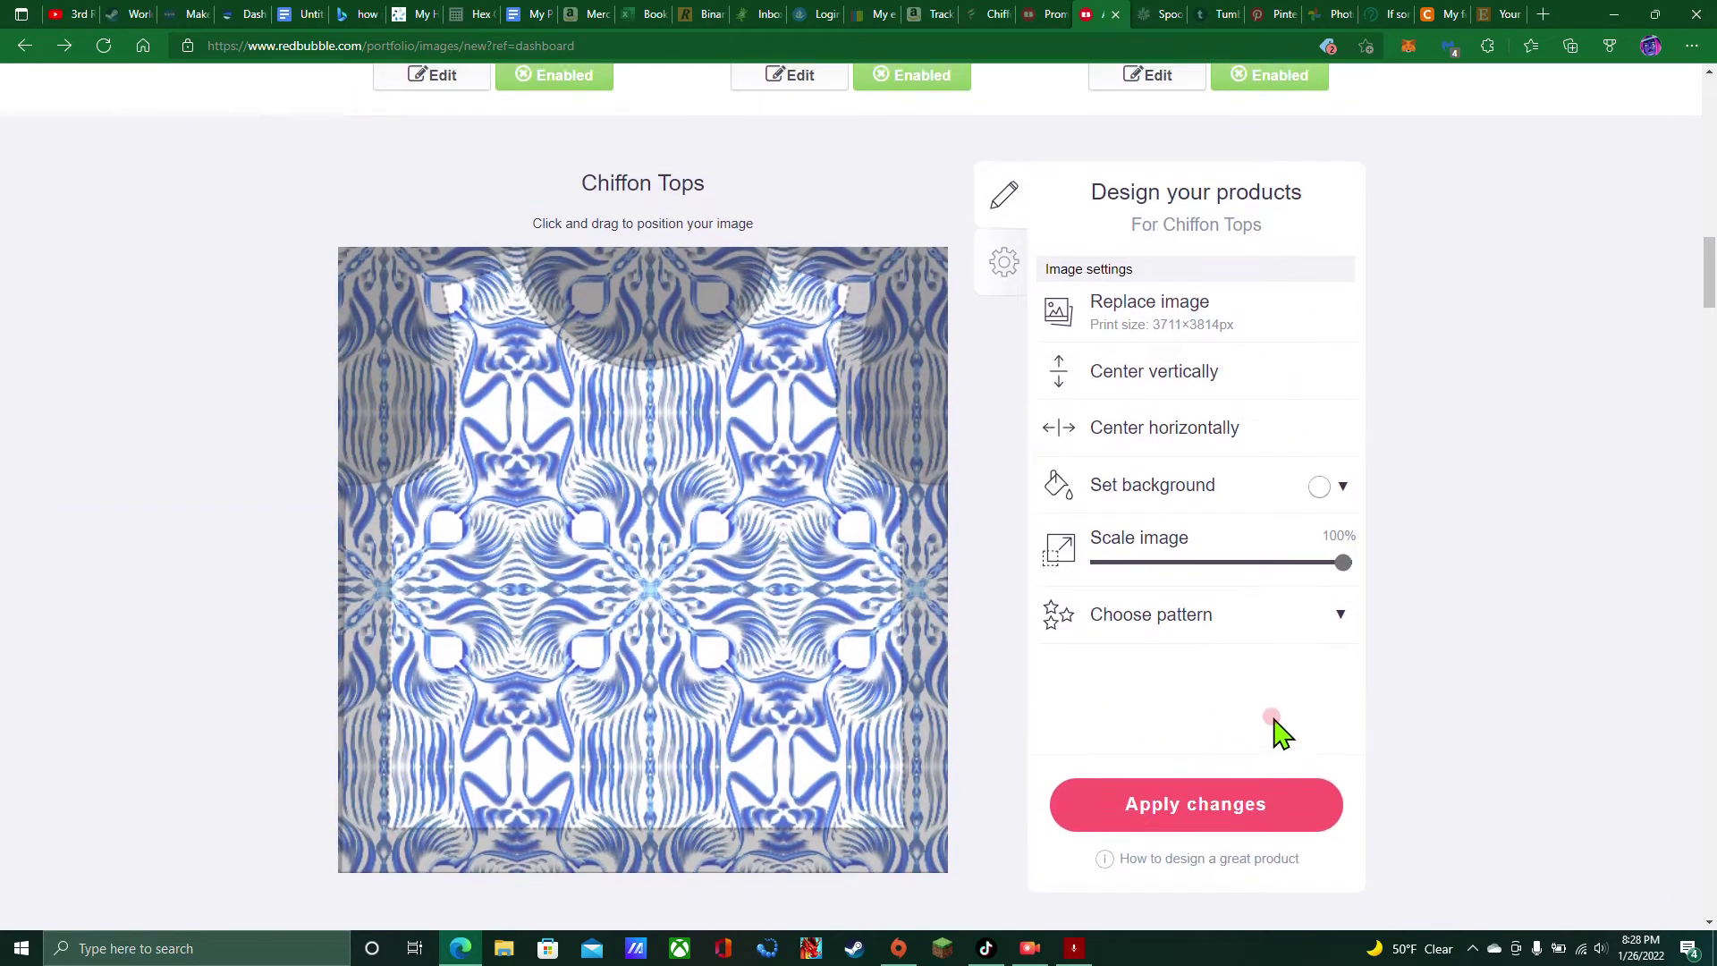
Apply the Regular grid pattern to the graphic T-shirt dress and reposition it with a motif centred on the dress
{"action": "scroll", "coordinate": [1276, 728], "scroll_direction": "up", "scroll_amount": 5}
{"action": "scroll", "coordinate": [1477, 542], "scroll_direction": "down", "scroll_amount": 20}
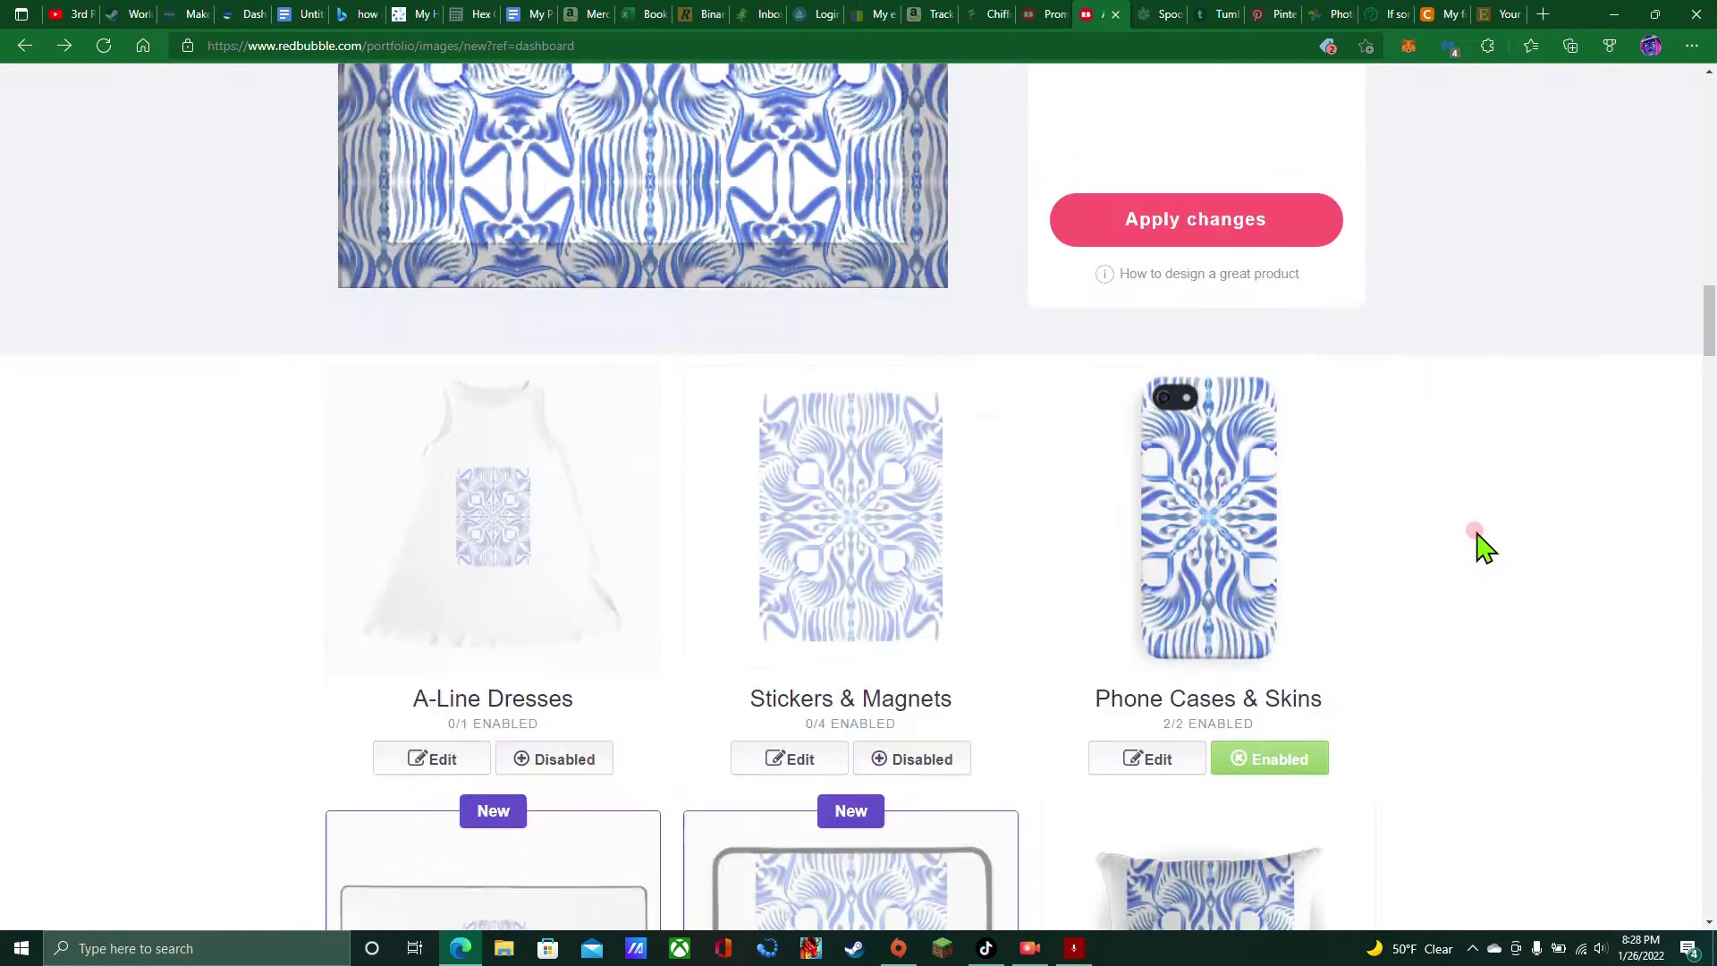
{"action": "scroll", "coordinate": [1630, 474], "scroll_direction": "up", "scroll_amount": 5}
{"action": "scroll", "coordinate": [1630, 474], "scroll_direction": "up", "scroll_amount": 10}
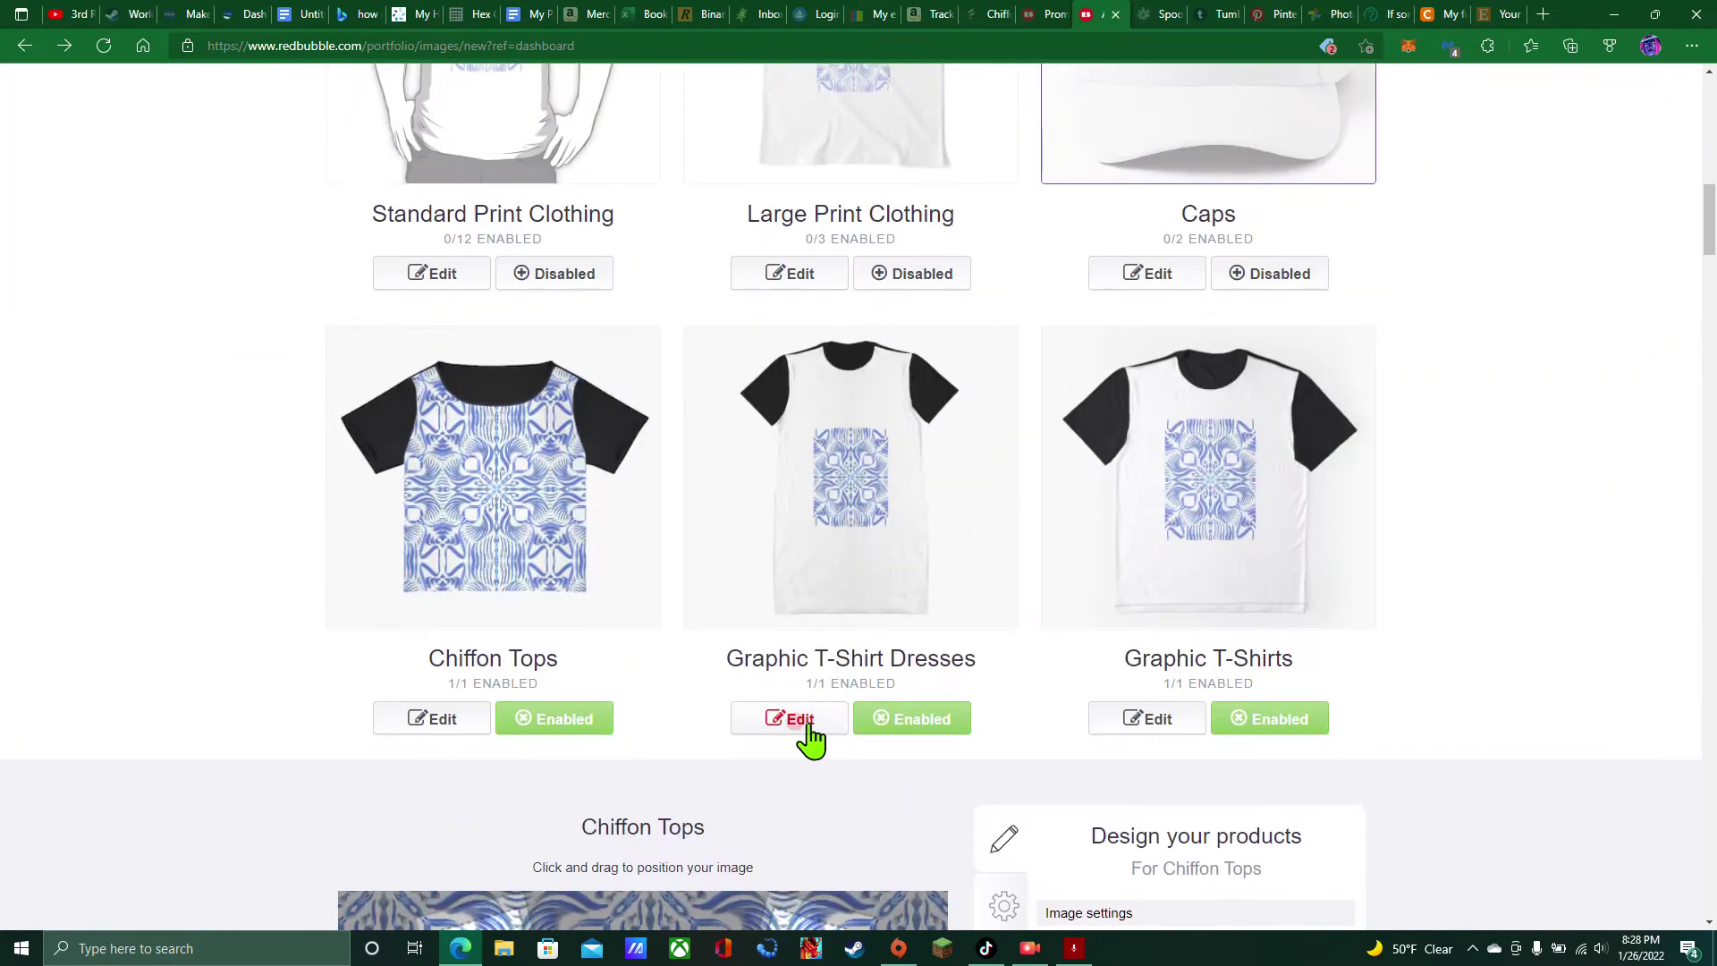
{"action": "left_click", "coordinate": [812, 739]}
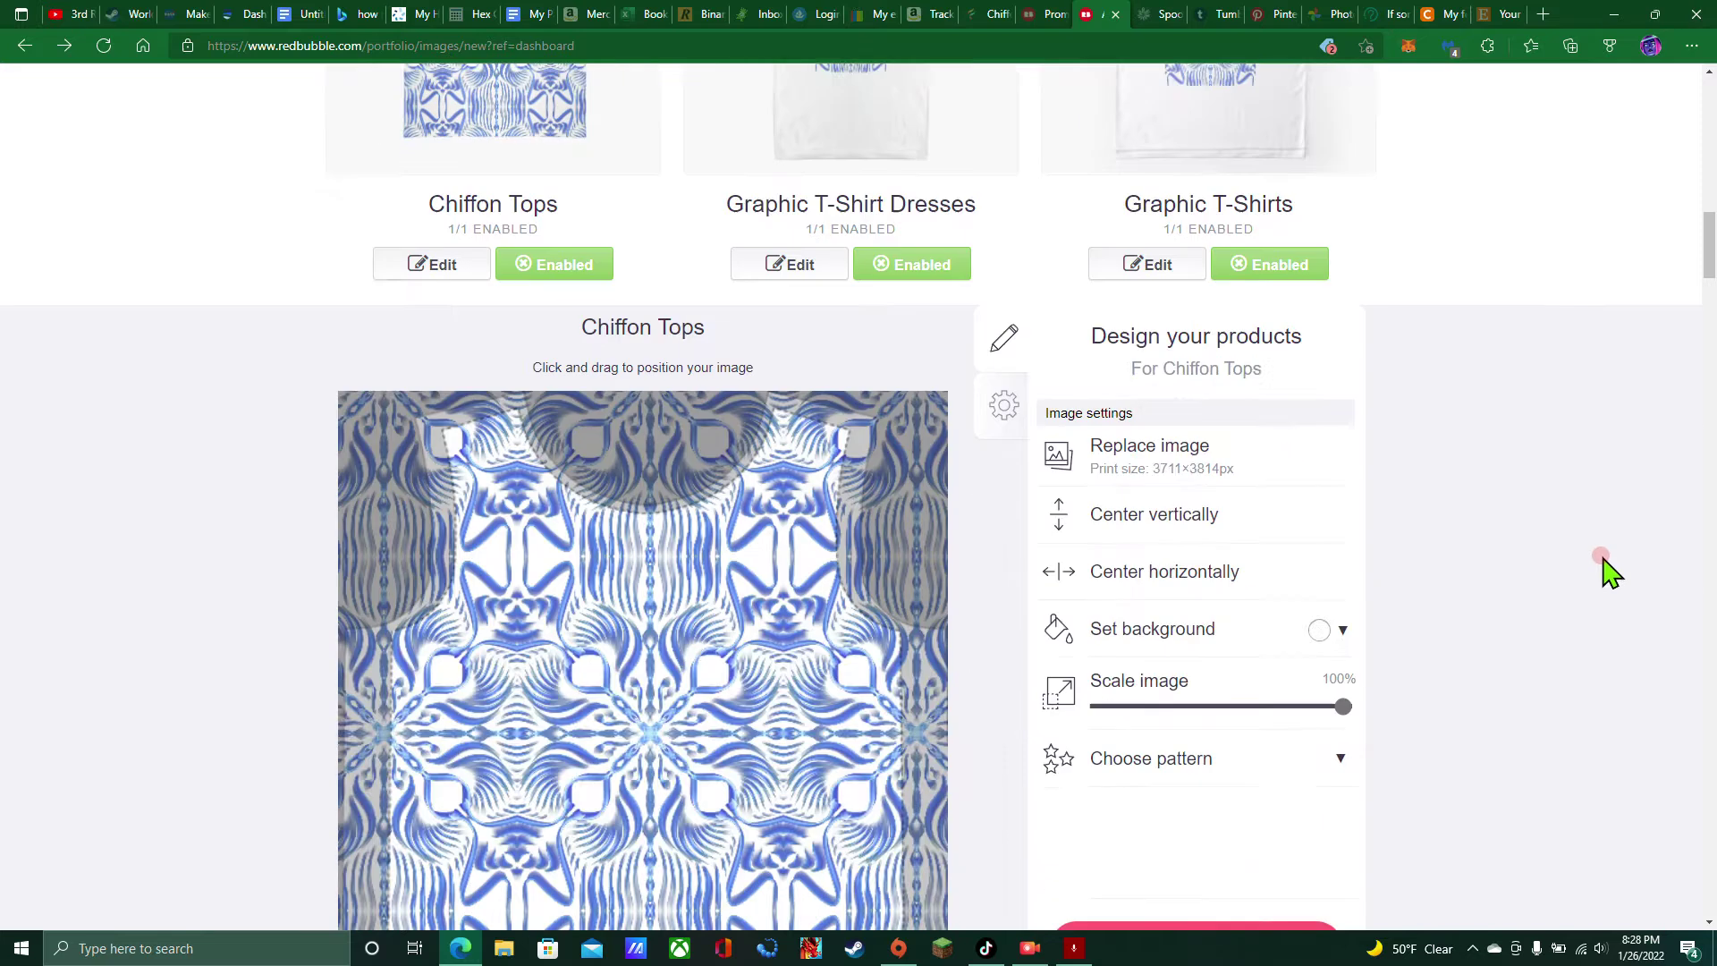
{"action": "left_click", "coordinate": [1276, 624]}
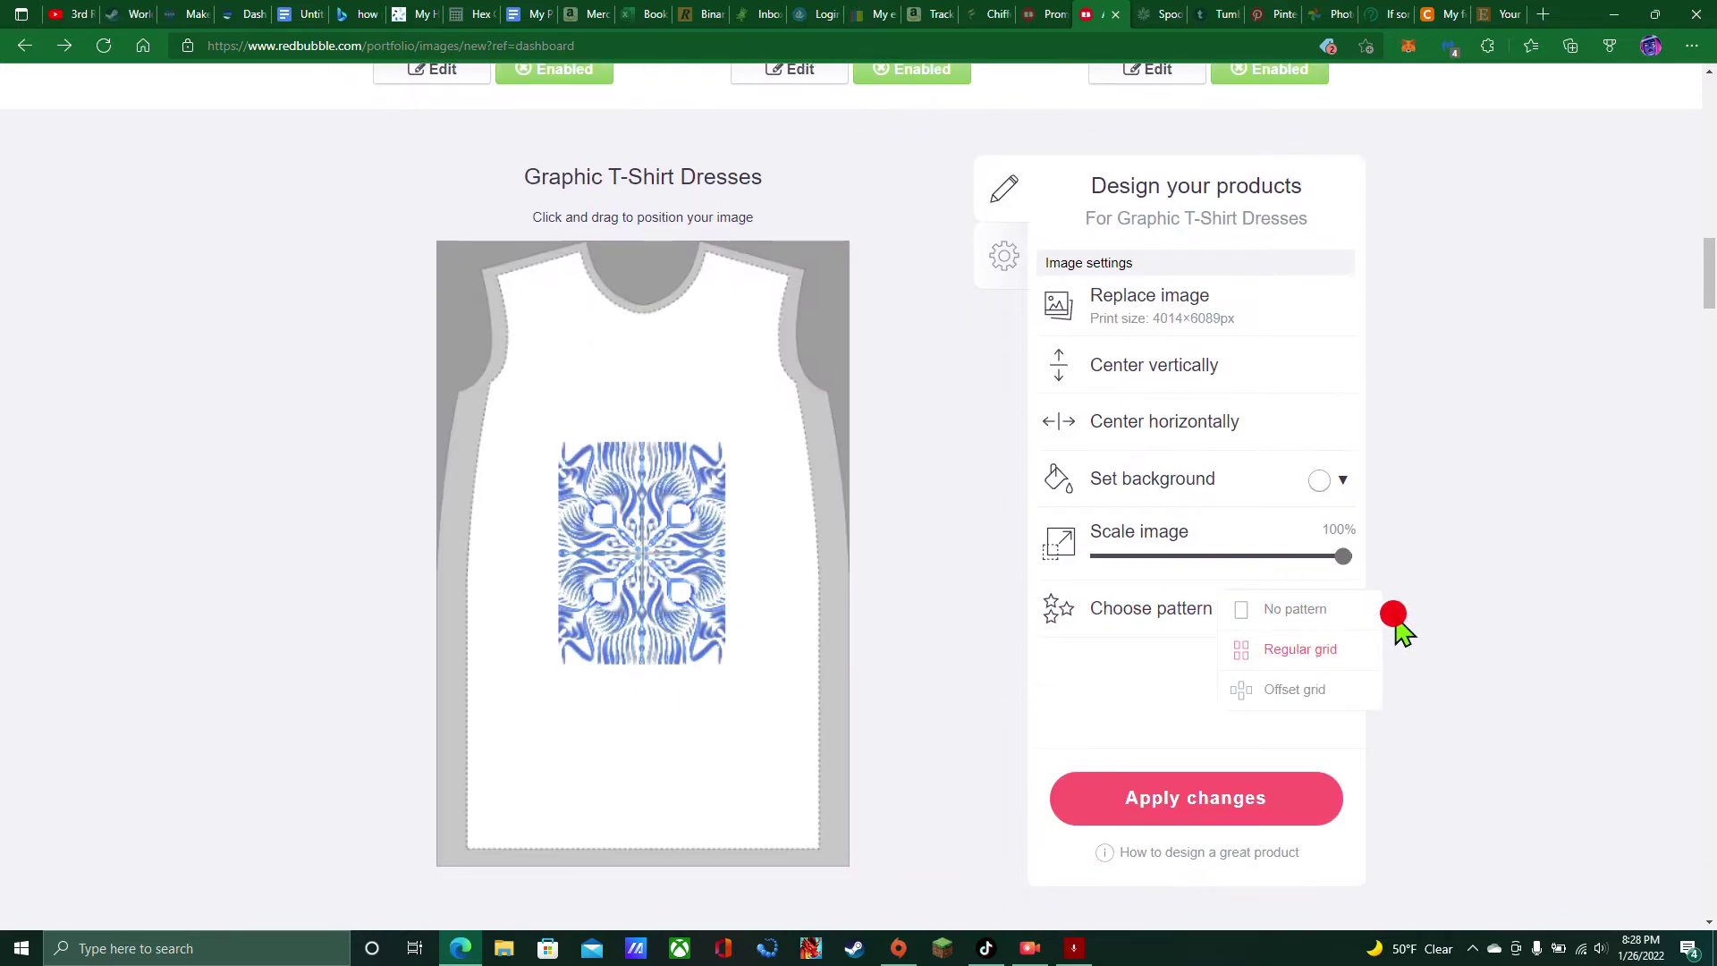
{"action": "left_click", "coordinate": [1321, 649]}
{"action": "left_click_drag", "start_coordinate": [662, 667], "coordinate": [629, 657]}
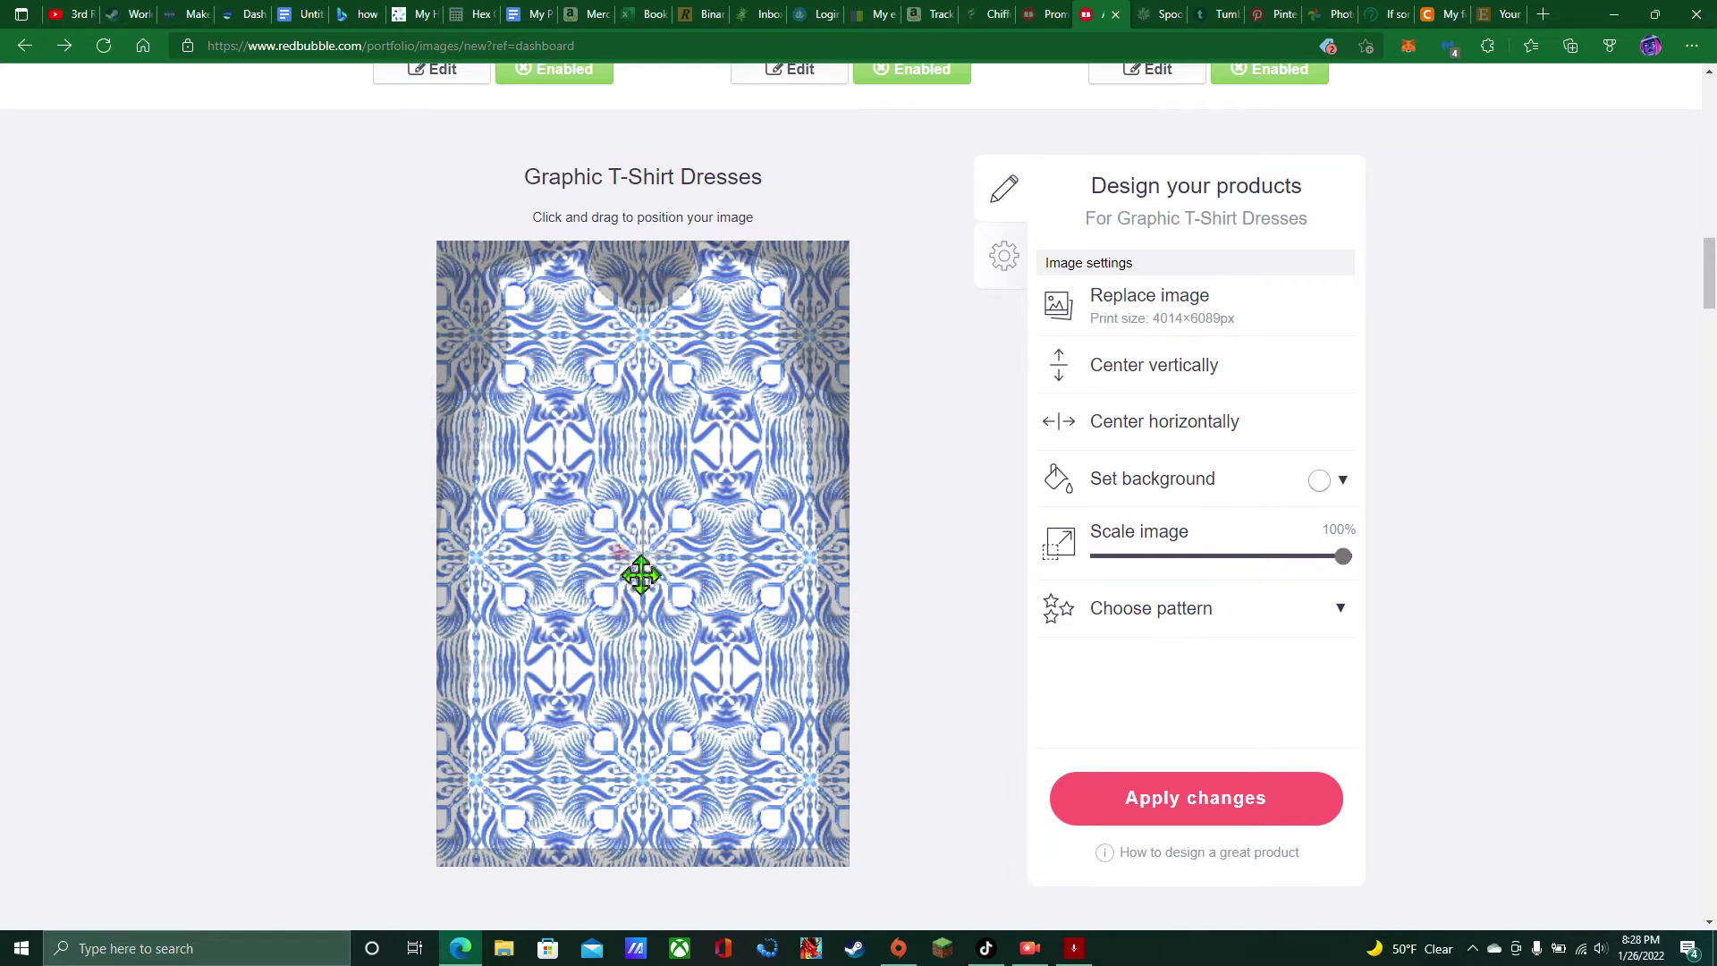
Apply the Regular grid pattern to the graphic T-shirt and shift it so a motif sits on the shirt's centreline
{"action": "scroll", "coordinate": [971, 501], "scroll_direction": "up", "scroll_amount": 5}
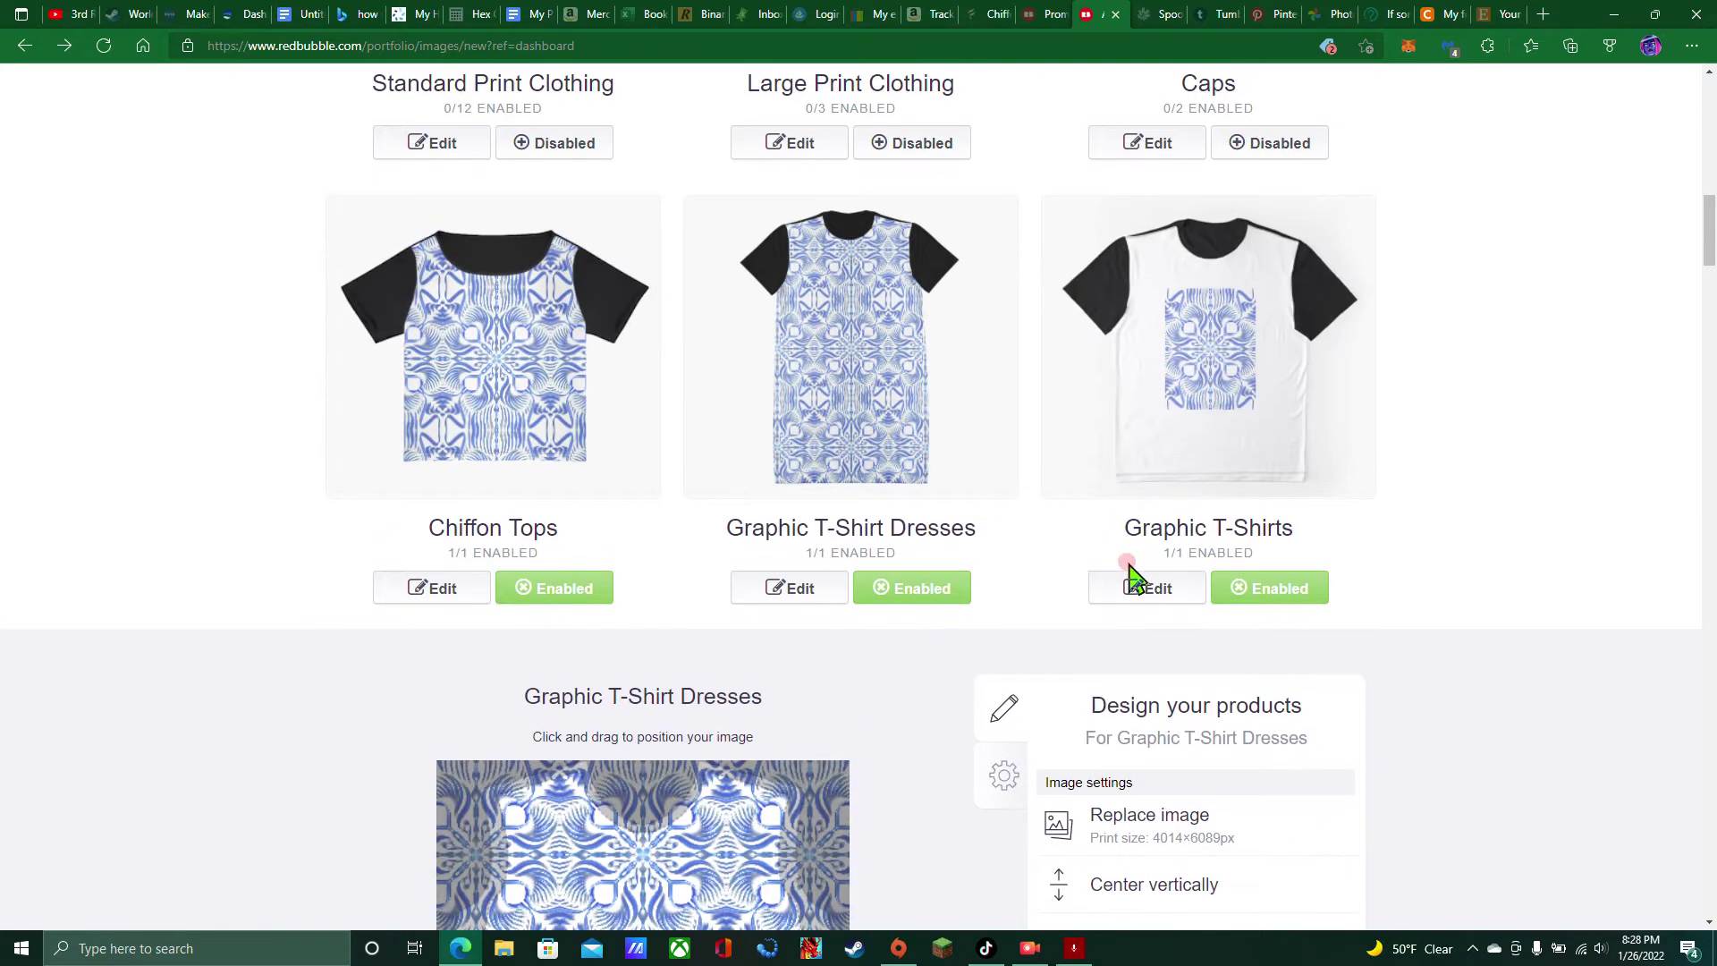
{"action": "left_click", "coordinate": [1149, 591]}
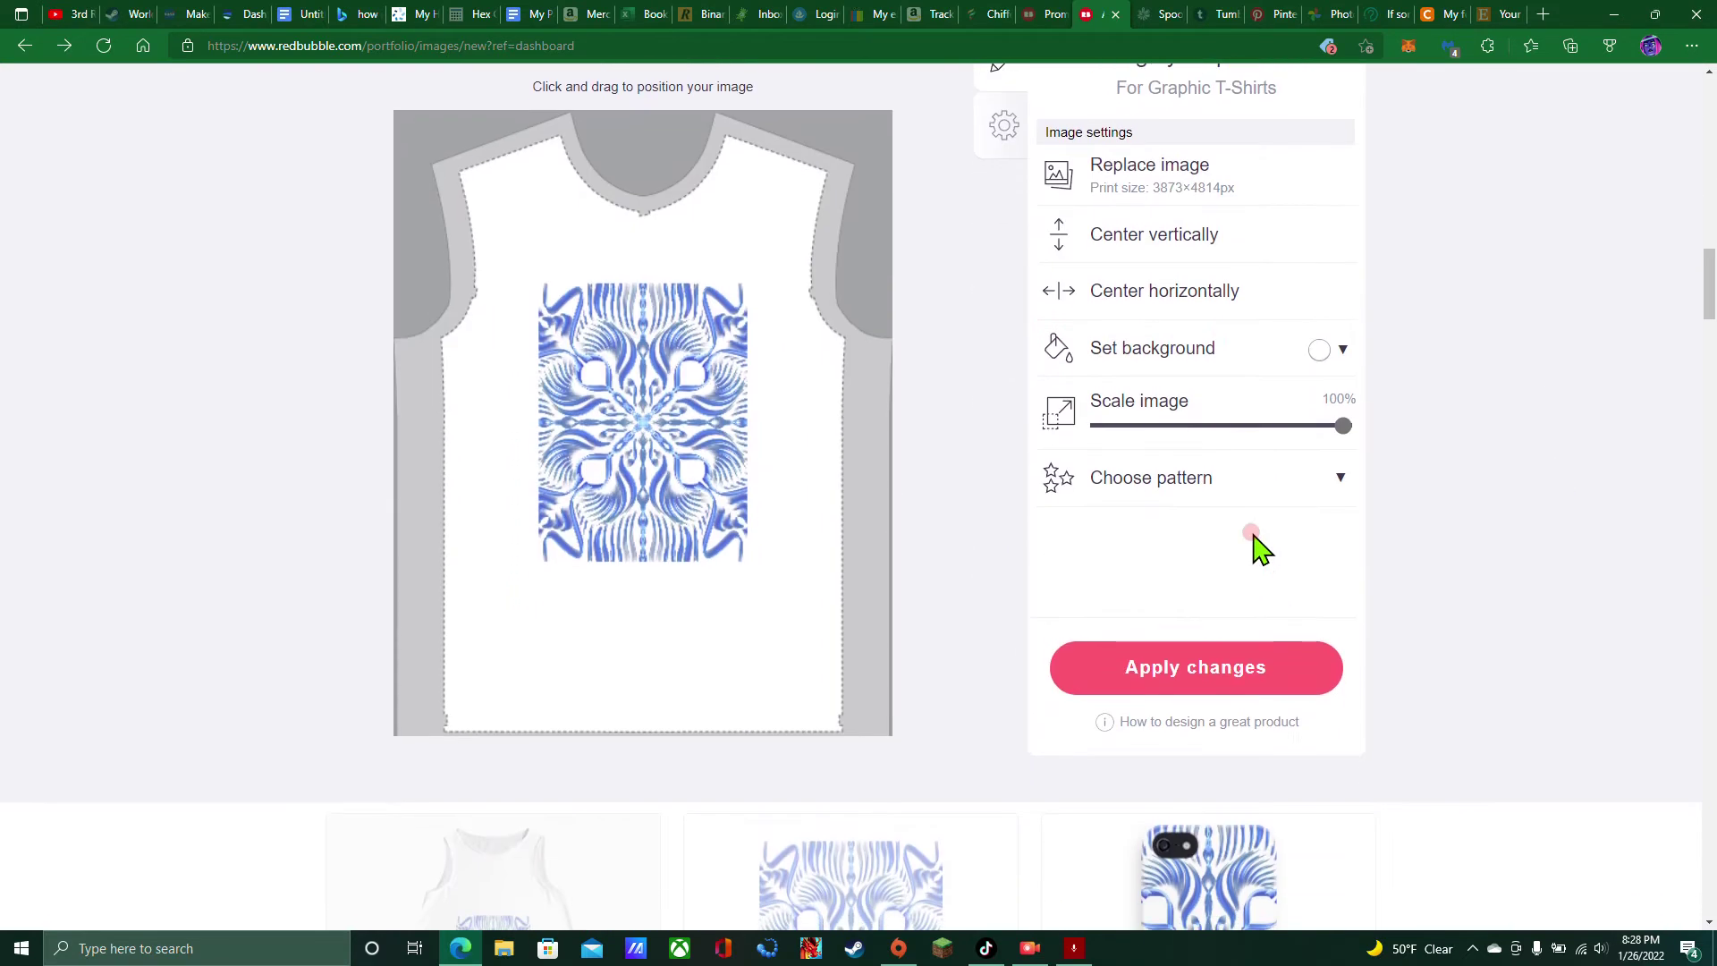
{"action": "left_click", "coordinate": [1224, 483]}
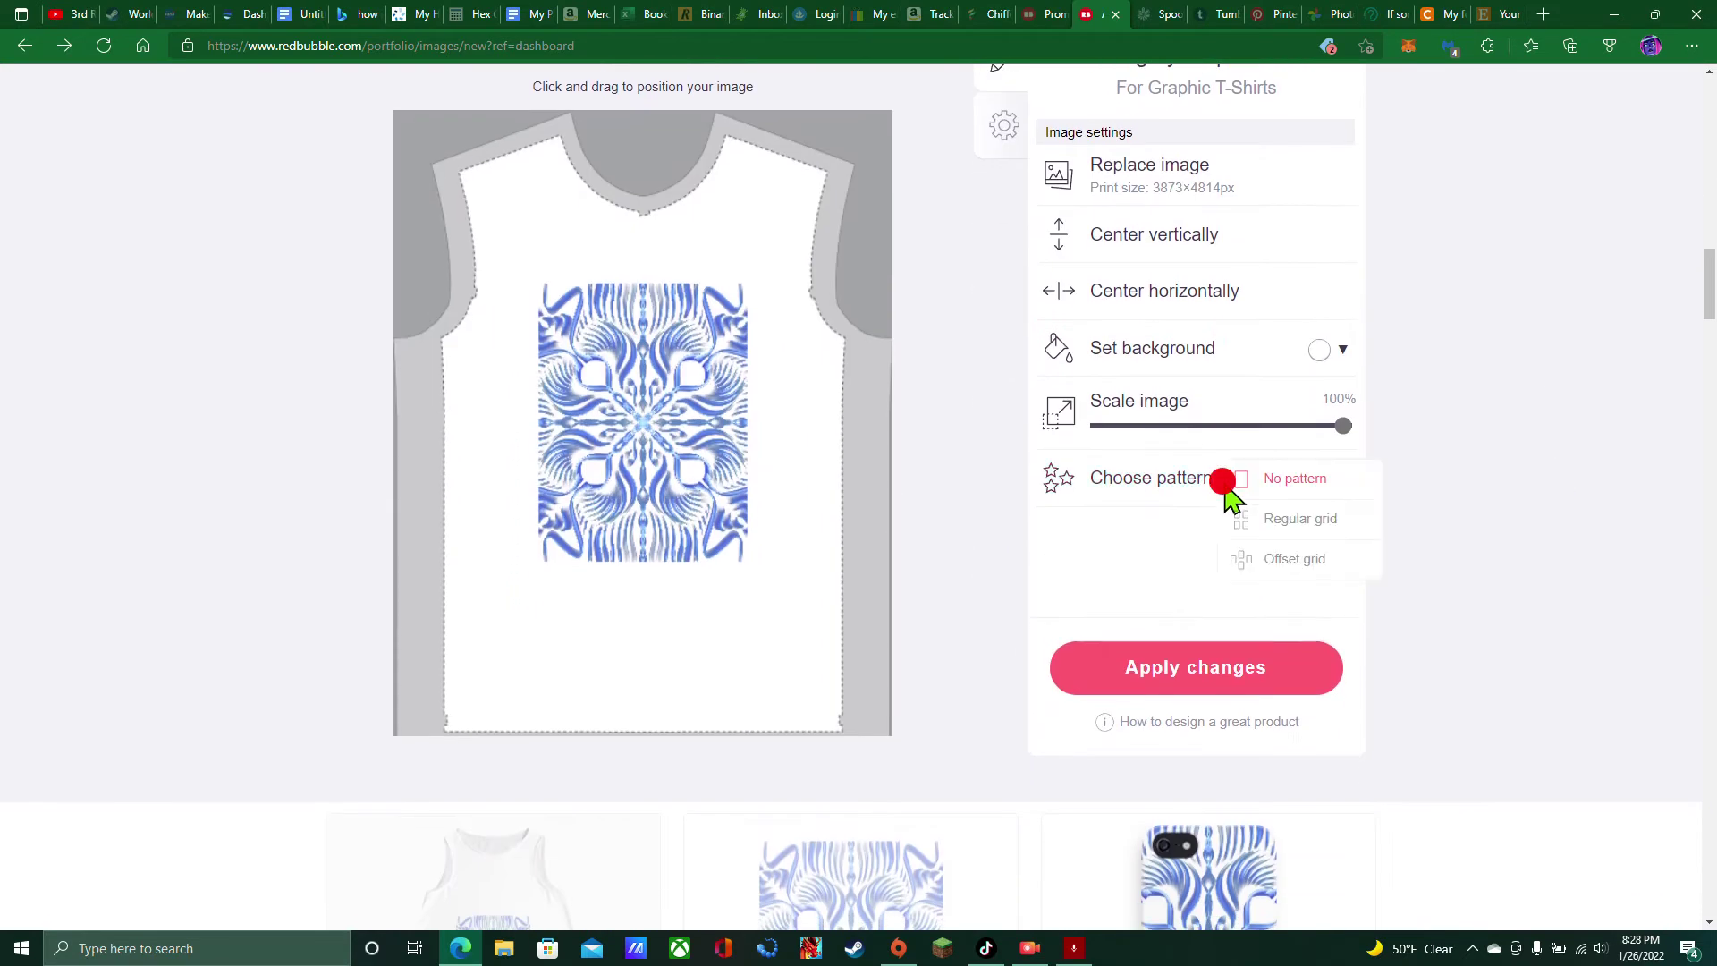
{"action": "left_click", "coordinate": [1285, 519]}
{"action": "left_click_drag", "start_coordinate": [716, 555], "coordinate": [658, 473]}
Apply the Regular grid pattern to the A-line dress and reposition it with a motif on the dress's vertical centreline
{"action": "scroll", "coordinate": [1485, 445], "scroll_direction": "up", "scroll_amount": 6}
{"action": "scroll", "coordinate": [1484, 456], "scroll_direction": "down", "scroll_amount": 15}
{"action": "left_click", "coordinate": [433, 306]}
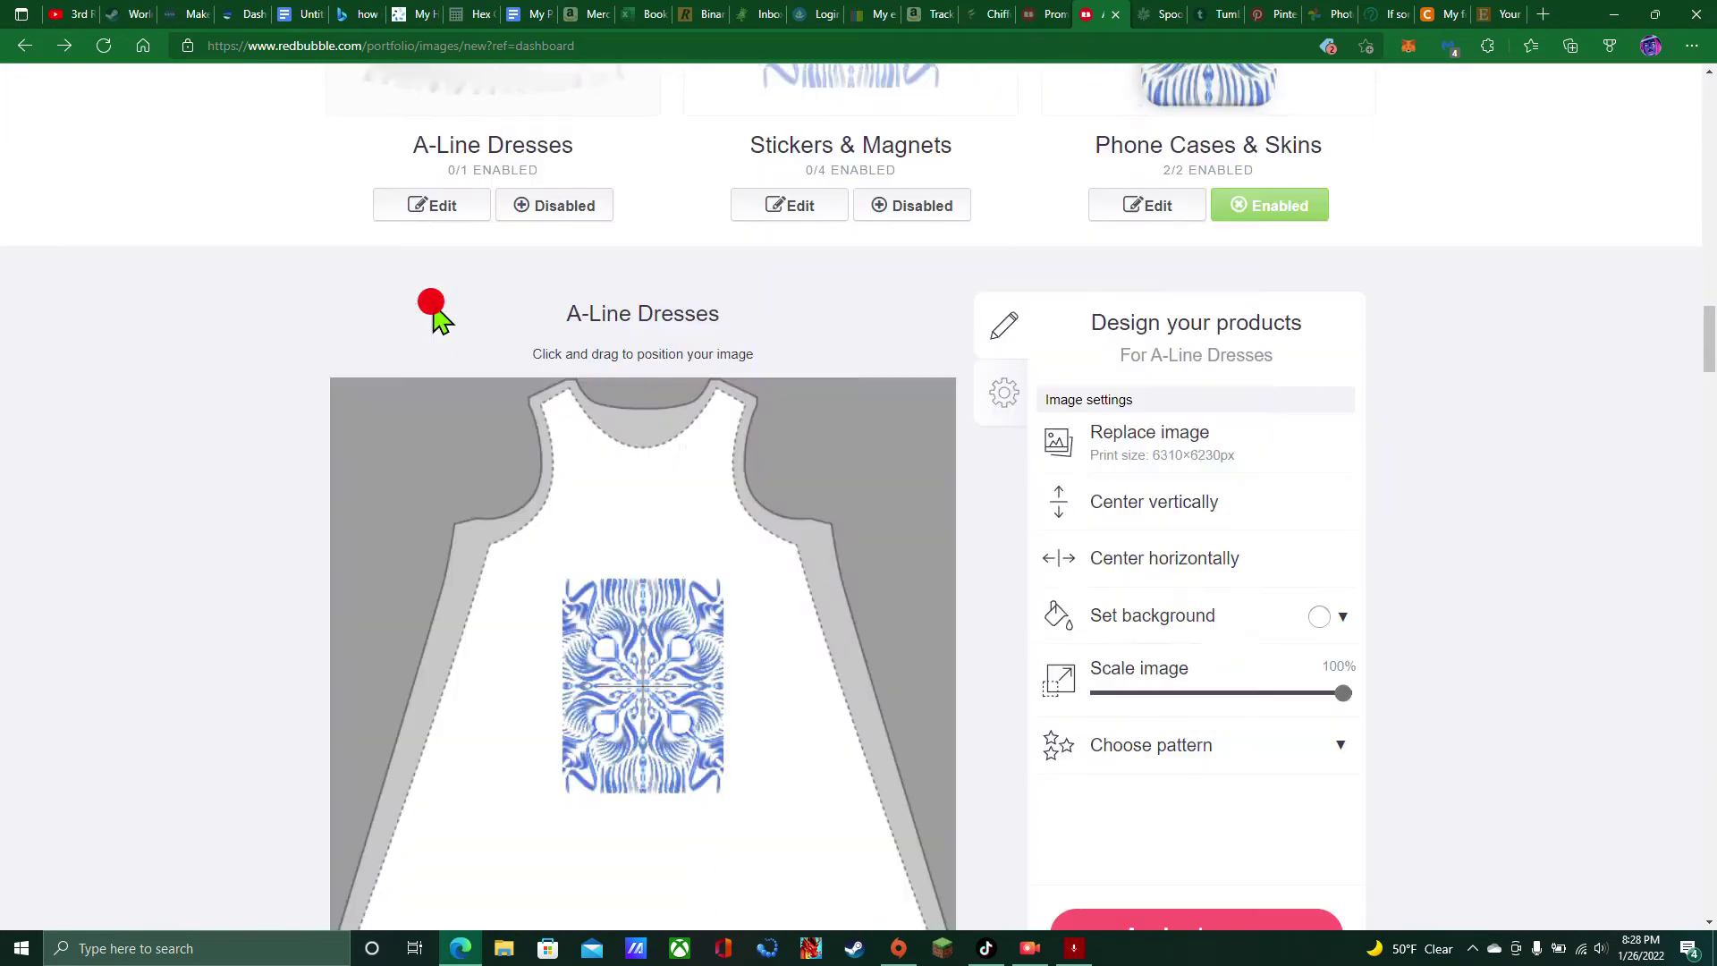
{"action": "scroll", "coordinate": [1163, 537], "scroll_direction": "down", "scroll_amount": 3}
{"action": "left_click", "coordinate": [1199, 487]}
{"action": "left_click", "coordinate": [1281, 559]}
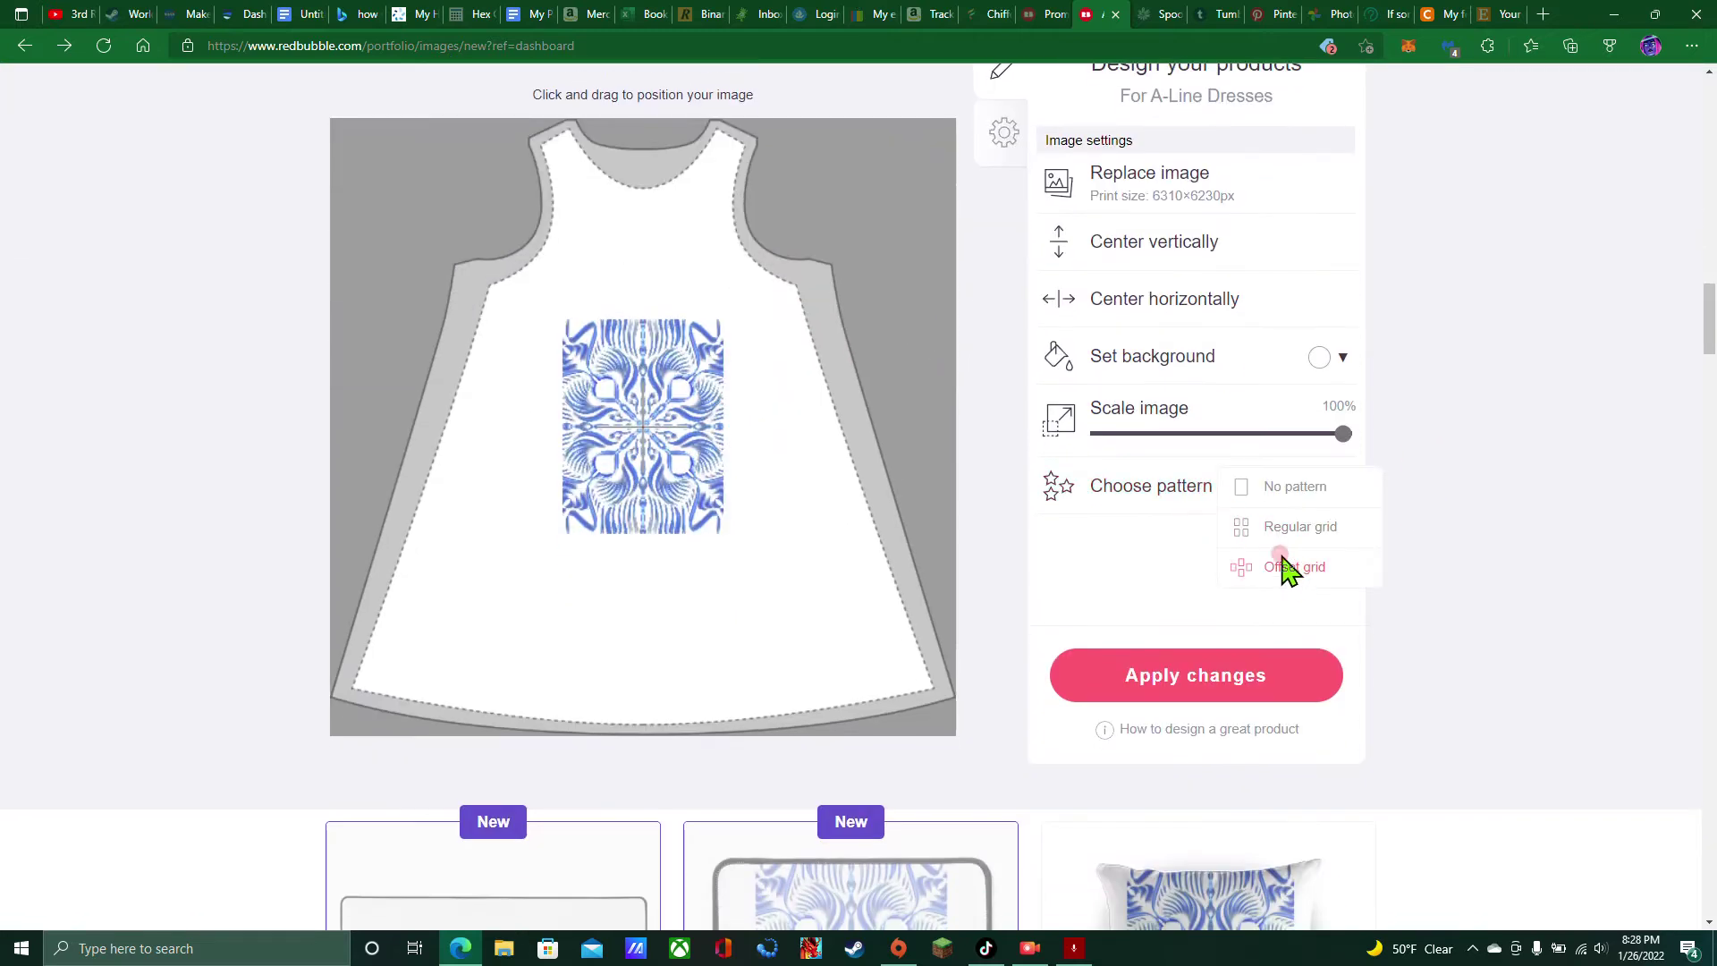
{"action": "left_click", "coordinate": [1254, 536]}
{"action": "left_click_drag", "start_coordinate": [745, 555], "coordinate": [658, 540]}
Enable the Stickers & Magnets products for the artwork
{"action": "scroll", "coordinate": [1548, 464], "scroll_direction": "up", "scroll_amount": 5}
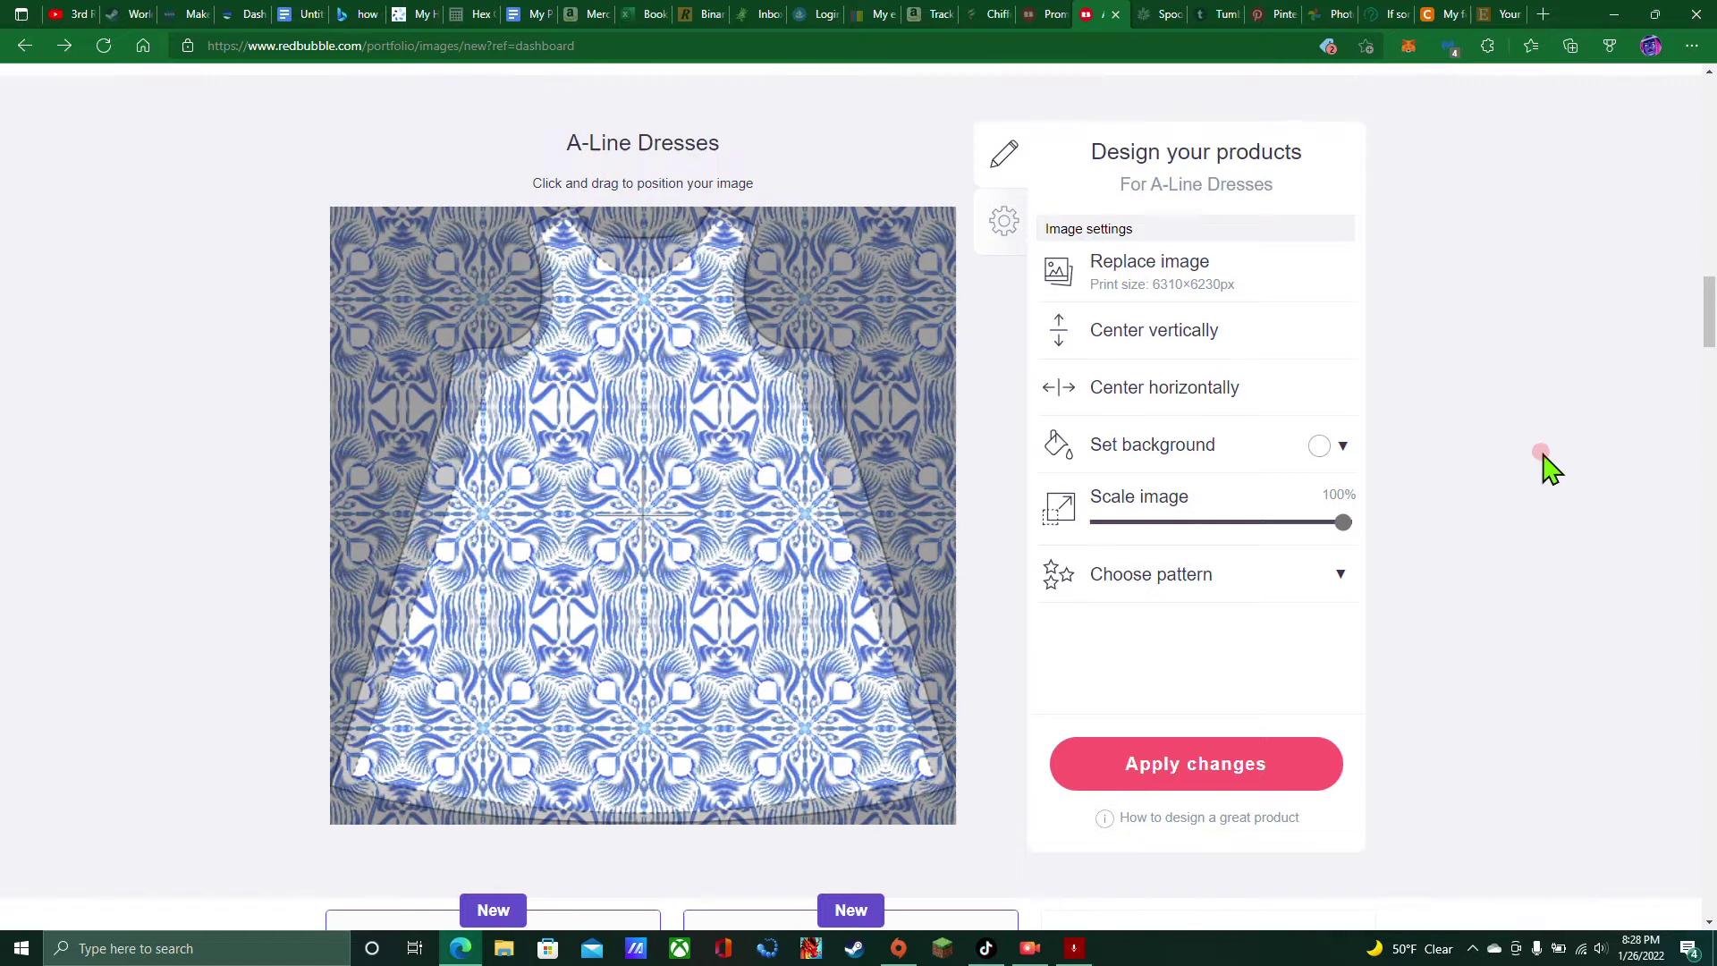
{"action": "left_click", "coordinate": [921, 336]}
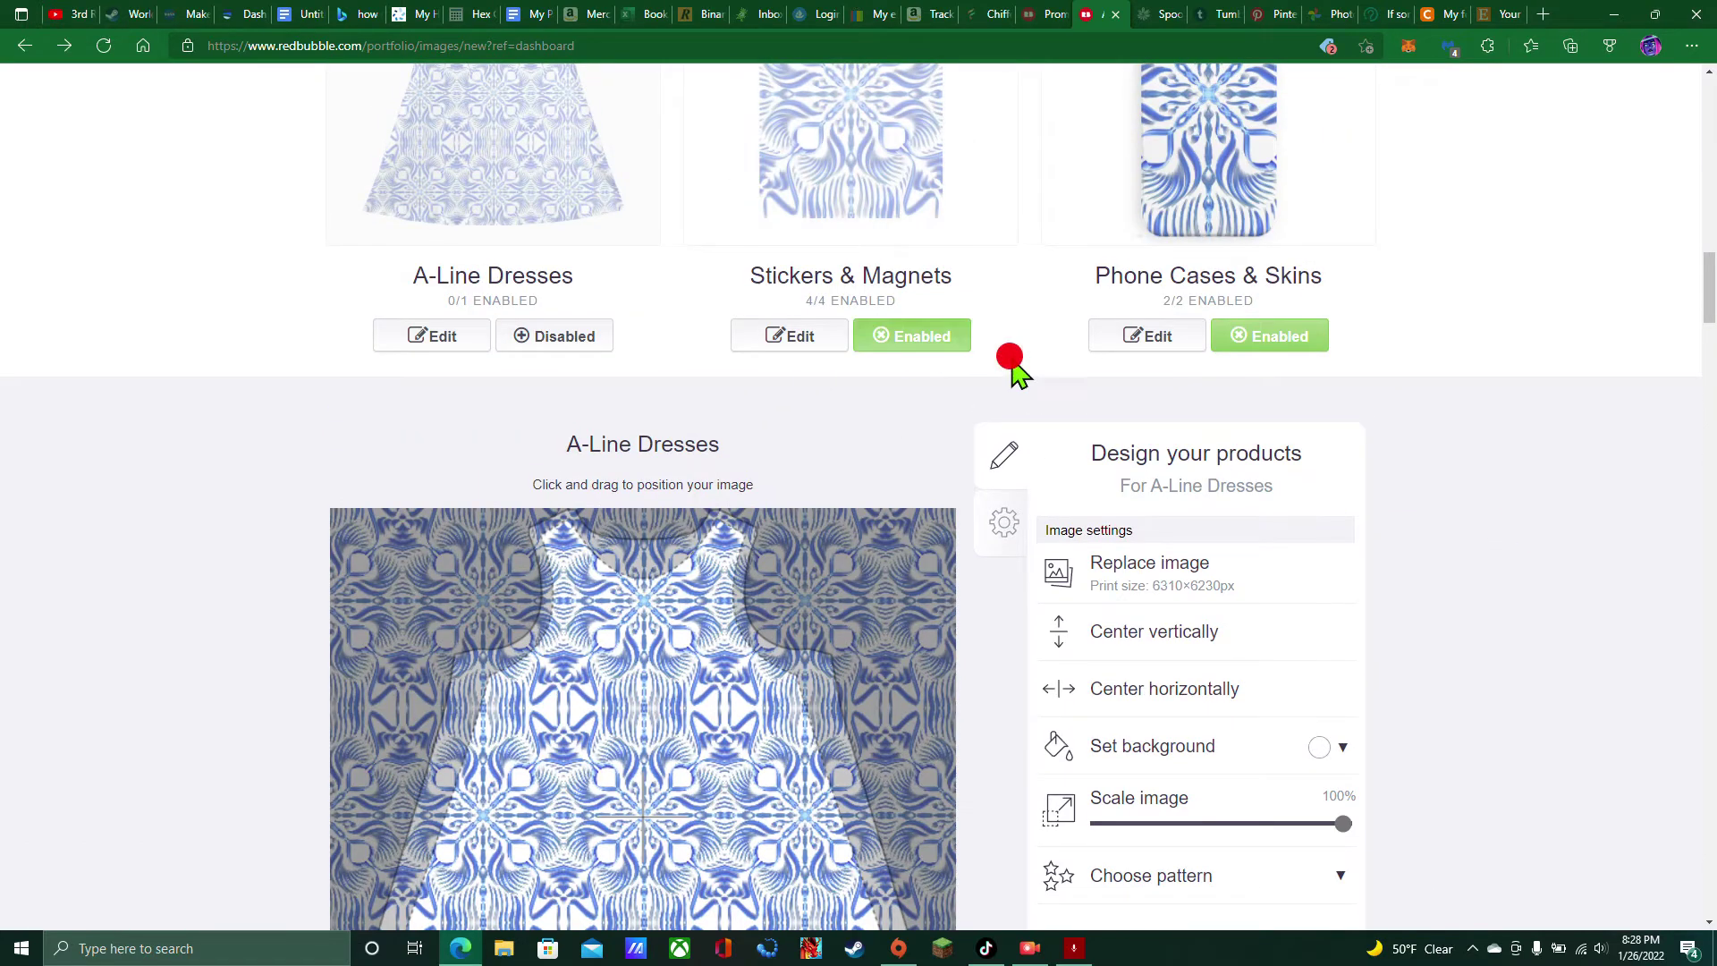
{"action": "scroll", "coordinate": [1472, 474], "scroll_direction": "up", "scroll_amount": 2}
Scale the Phone Cases & Skins image to 62% and reposition it near the middle of the case
{"action": "left_click", "coordinate": [1154, 466]}
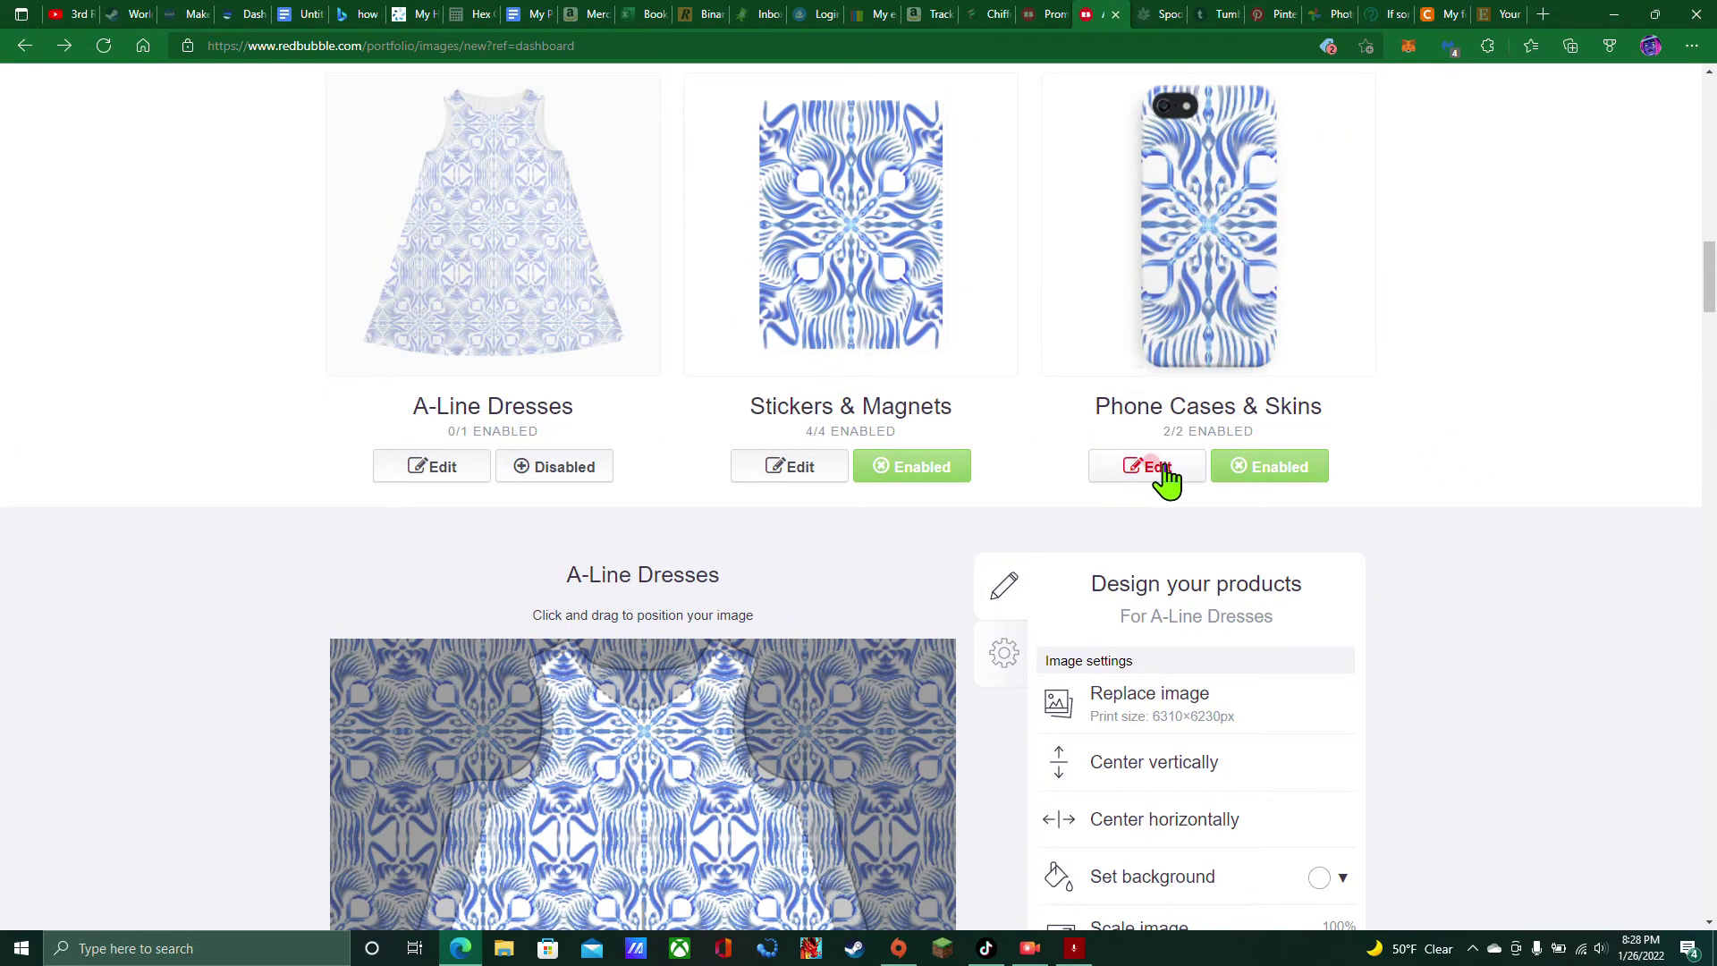
{"action": "scroll", "coordinate": [1619, 528], "scroll_direction": "down", "scroll_amount": 7}
{"action": "left_click", "coordinate": [1304, 358]}
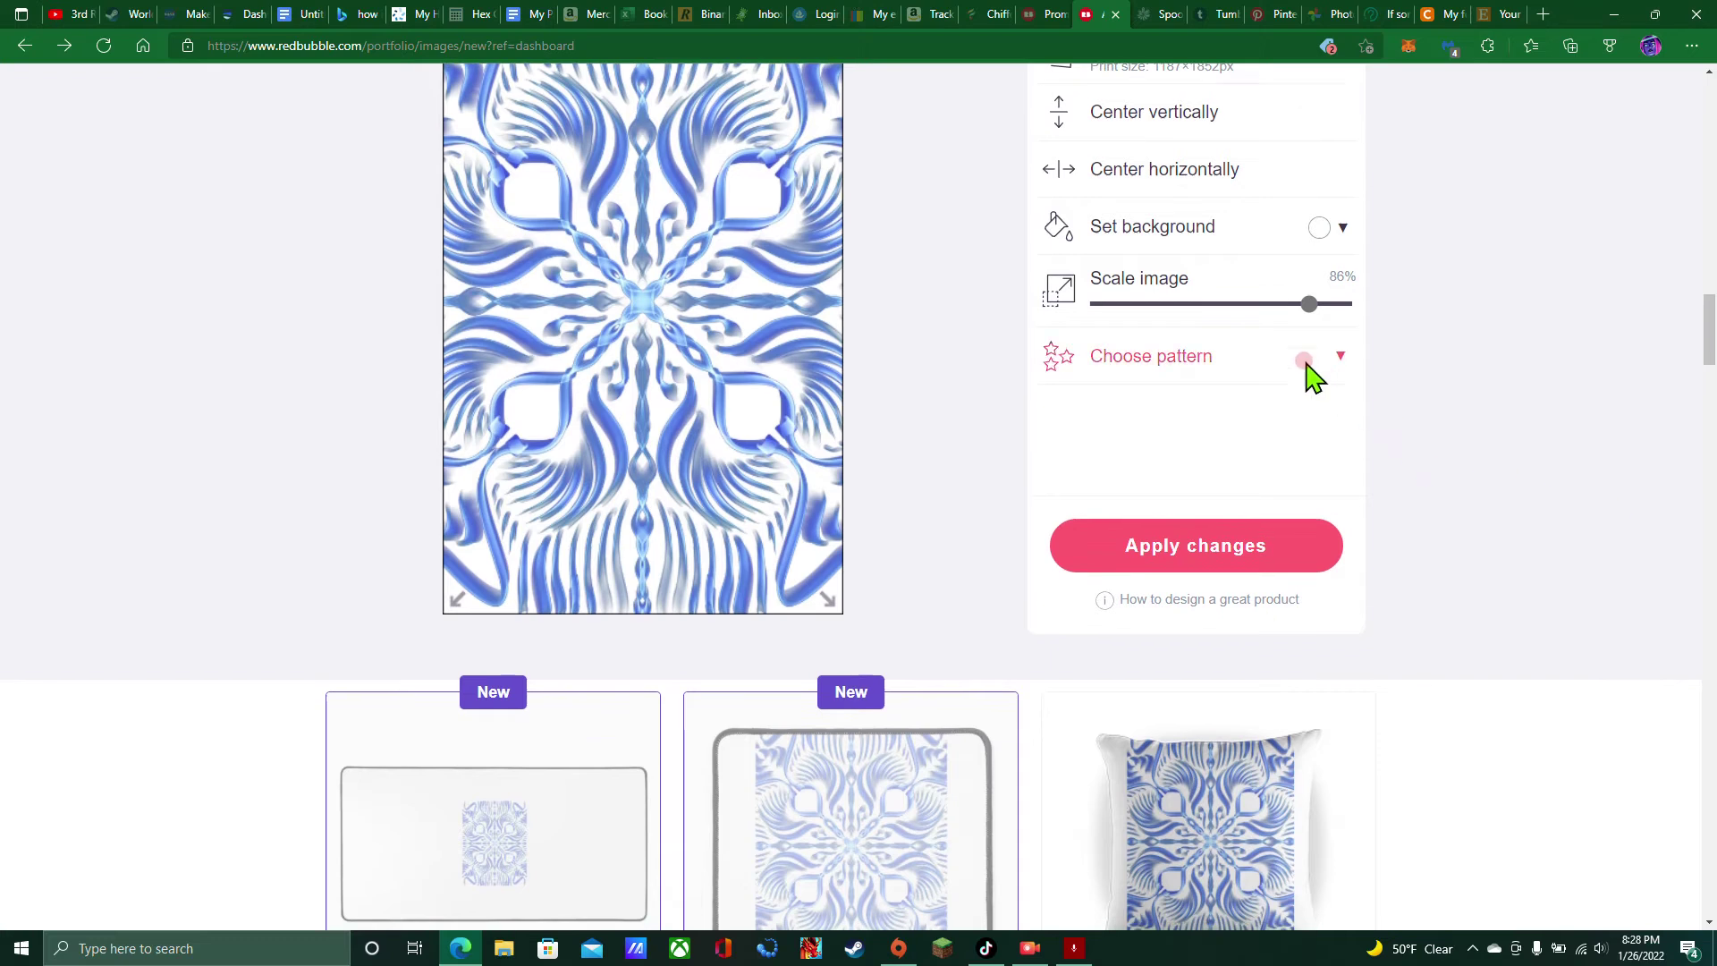
{"action": "left_click_drag", "start_coordinate": [1309, 305], "coordinate": [1254, 314]}
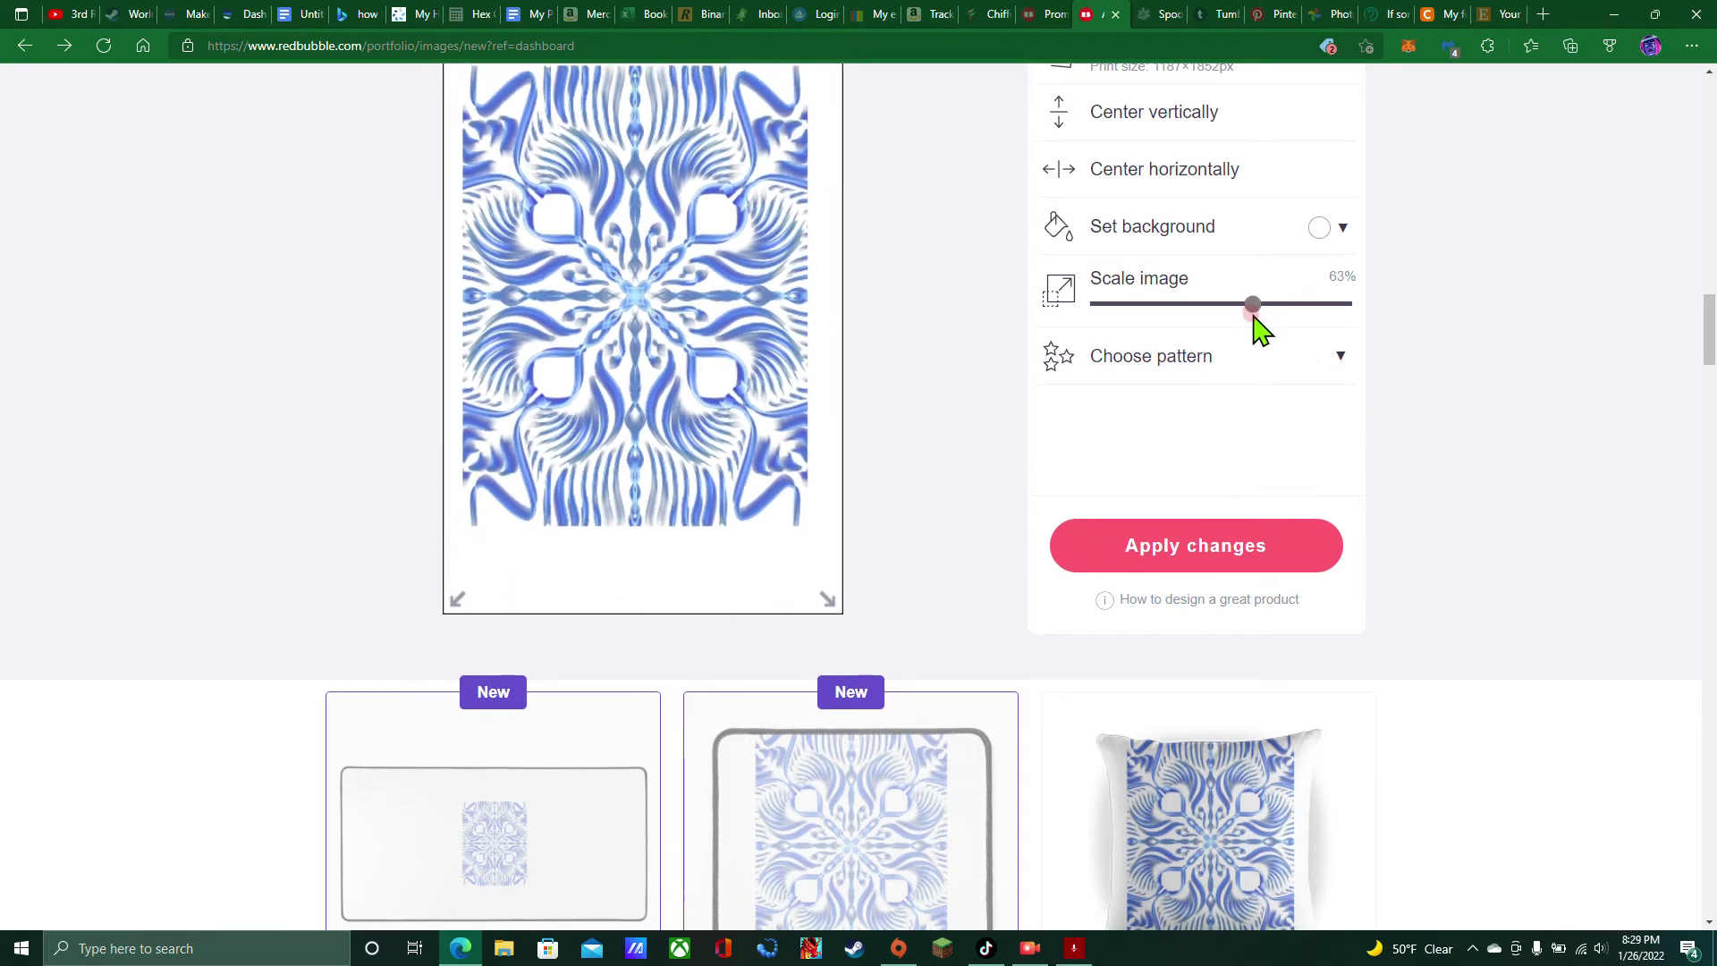
{"action": "scroll", "coordinate": [1541, 365], "scroll_direction": "up", "scroll_amount": 9}
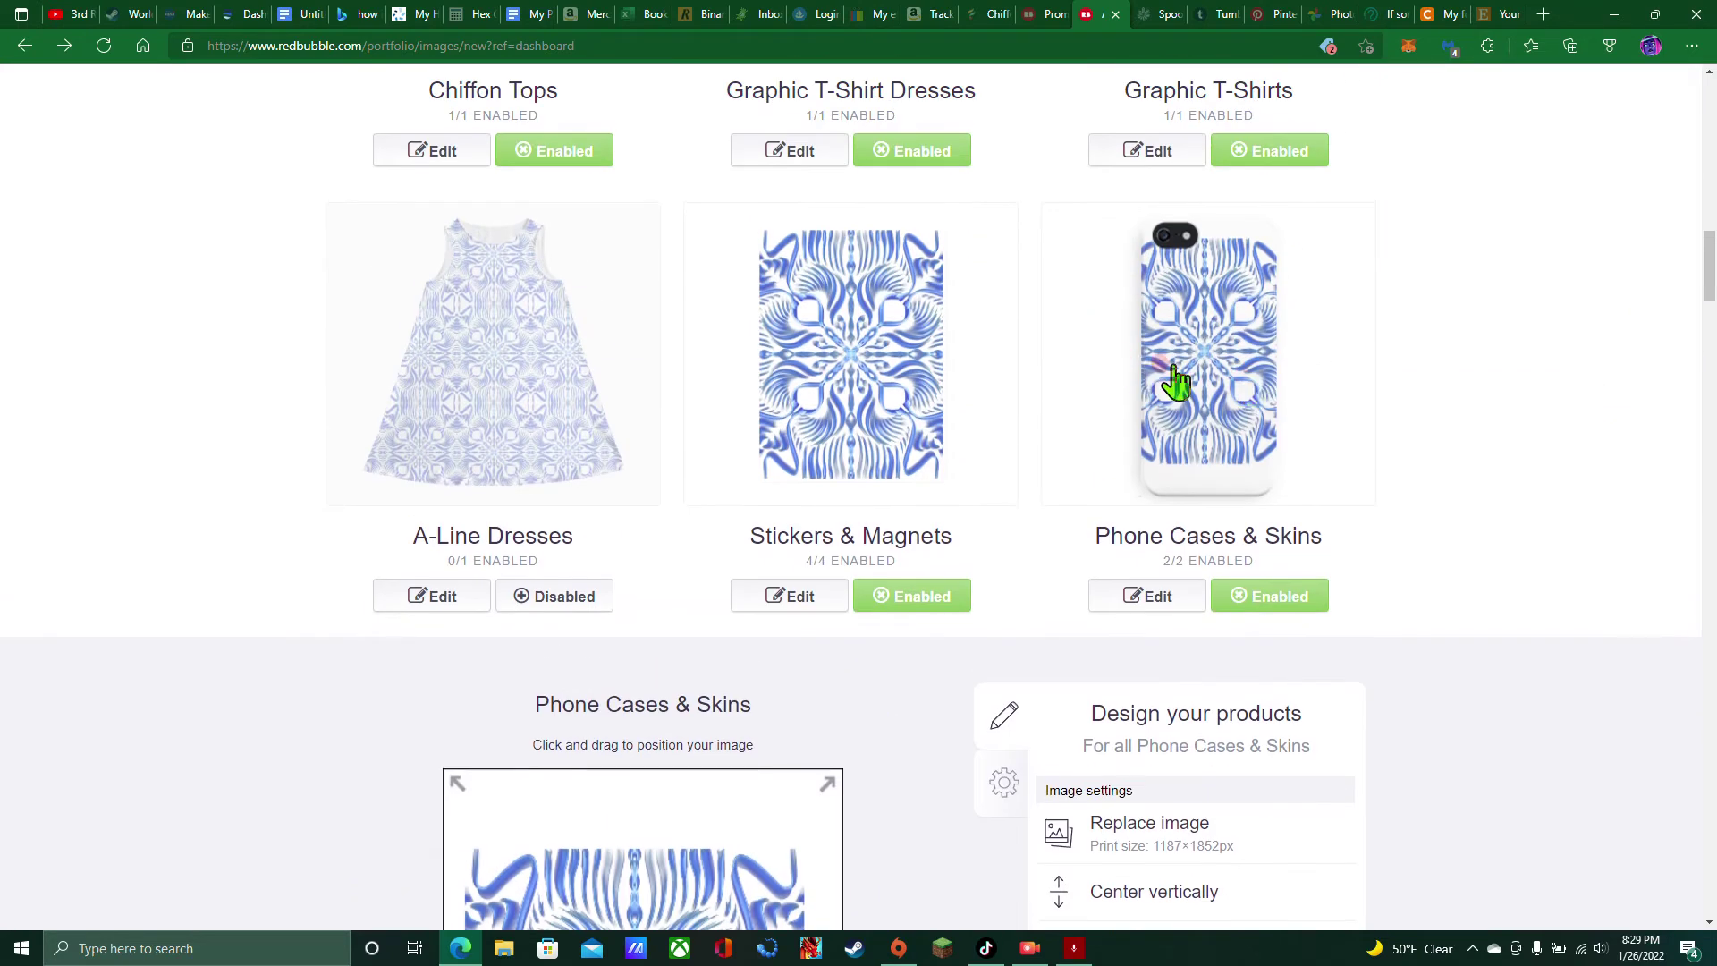
{"action": "left_click_drag", "start_coordinate": [692, 841], "coordinate": [643, 892]}
{"action": "scroll", "coordinate": [1503, 742], "scroll_direction": "down", "scroll_amount": 2}
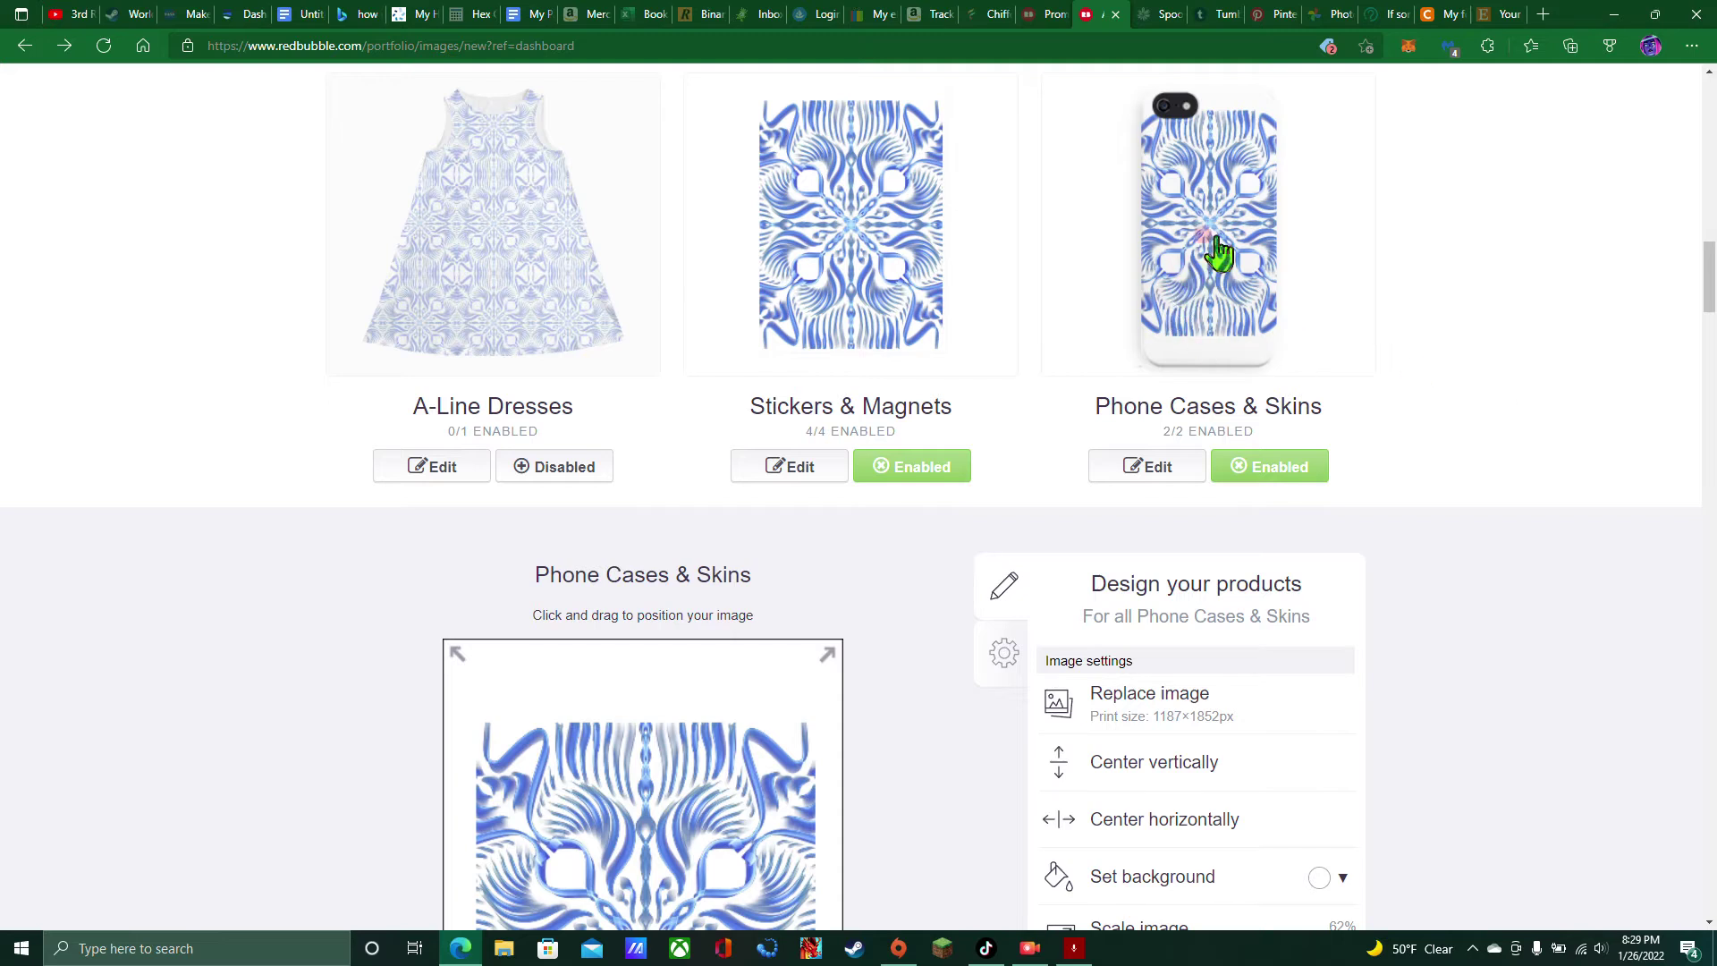
Review the availability and markup settings for the iPhone and Galaxy cases and return to the image settings
{"action": "scroll", "coordinate": [1365, 368], "scroll_direction": "down", "scroll_amount": 1}
{"action": "scroll", "coordinate": [1365, 368], "scroll_direction": "down", "scroll_amount": 3}
{"action": "left_click", "coordinate": [1004, 395]}
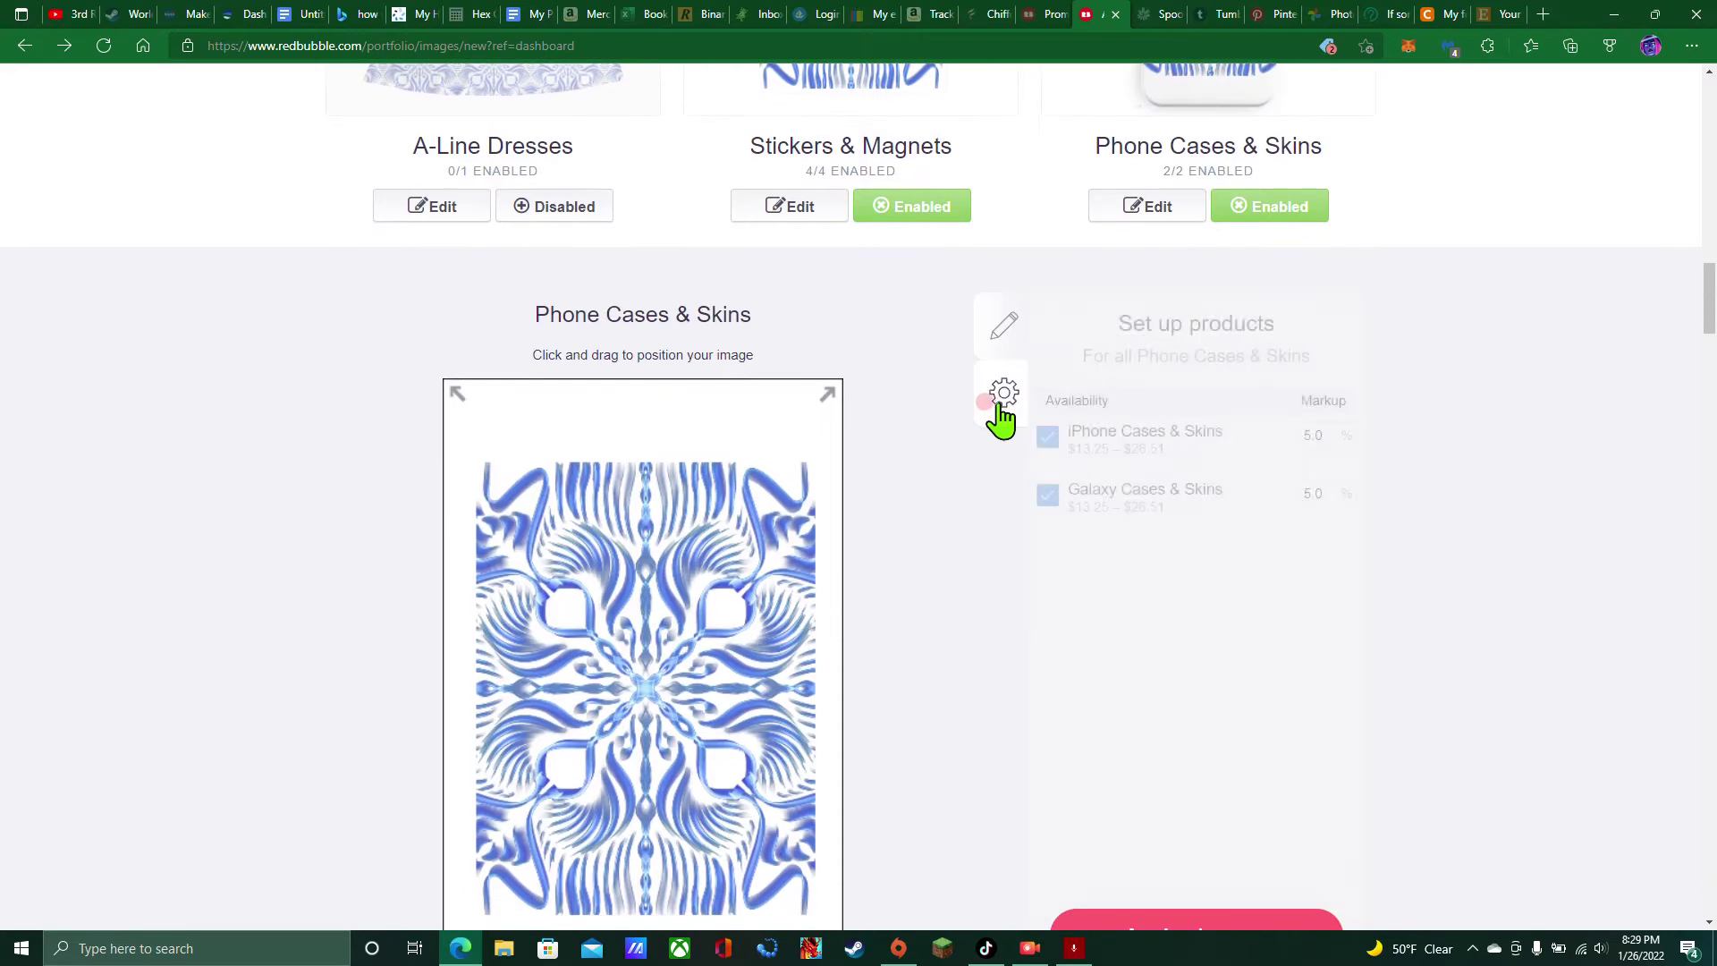
{"action": "left_click", "coordinate": [1005, 335]}
{"action": "scroll", "coordinate": [1622, 567], "scroll_direction": "down", "scroll_amount": 2}
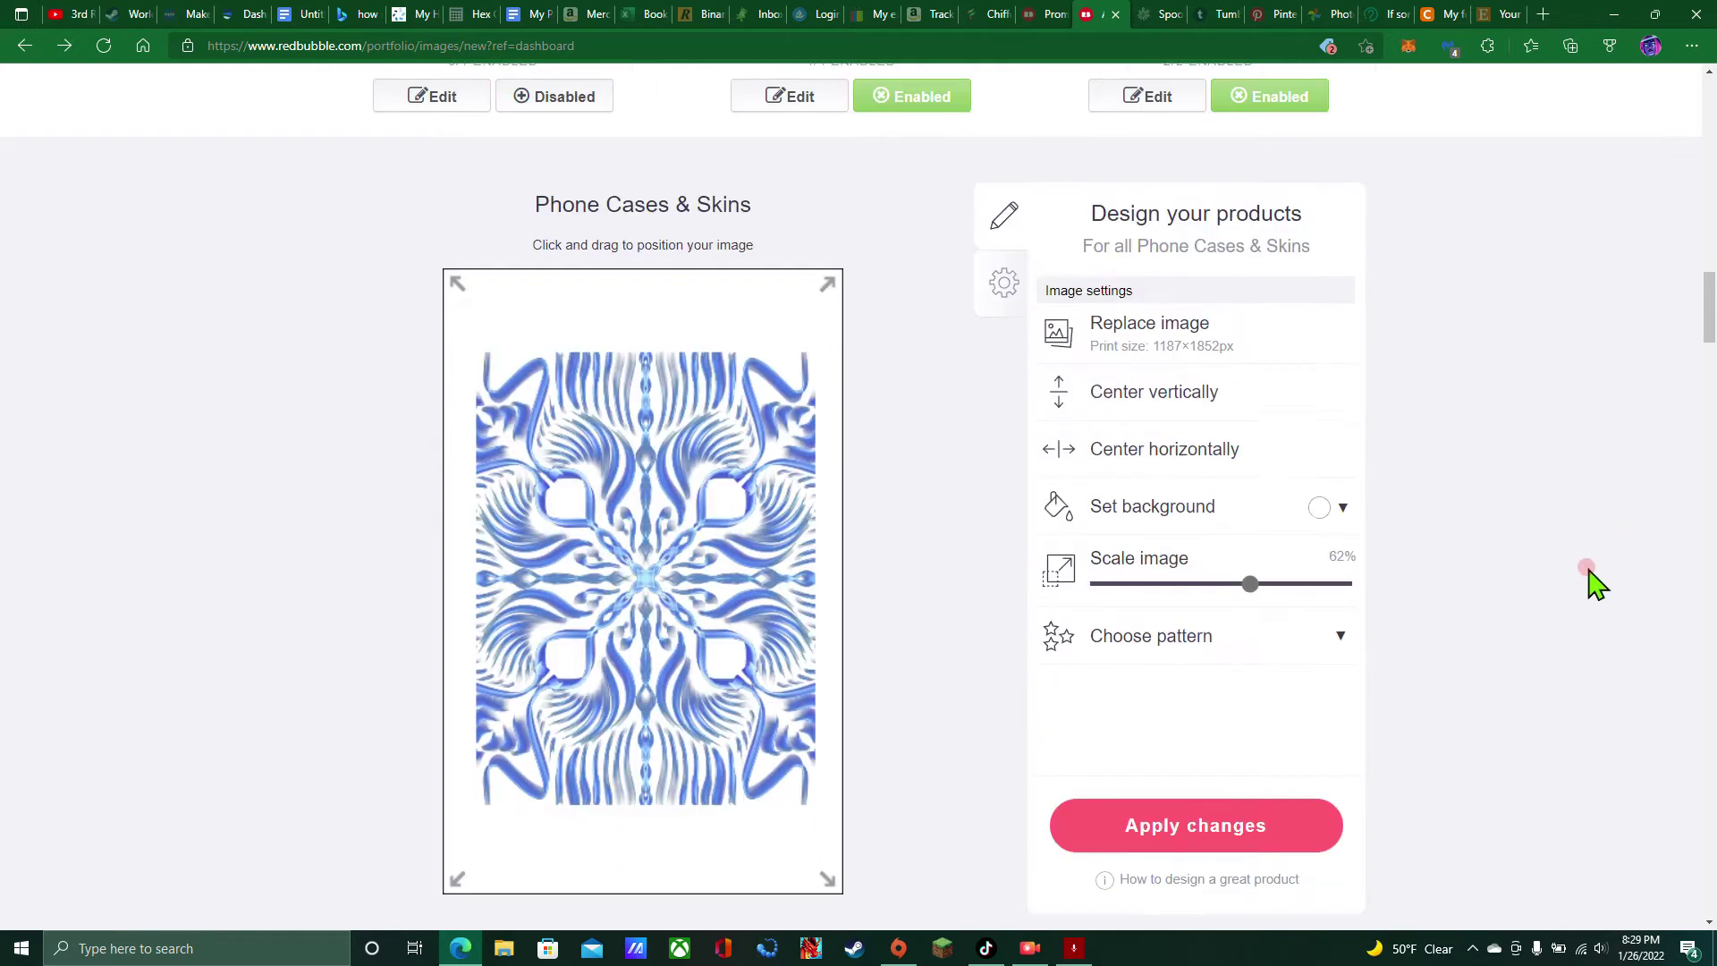
Apply the Regular grid pattern to Phone Cases & Skins and reposition it with a motif centred on the case
{"action": "left_click", "coordinate": [1264, 622]}
{"action": "left_click", "coordinate": [1332, 662]}
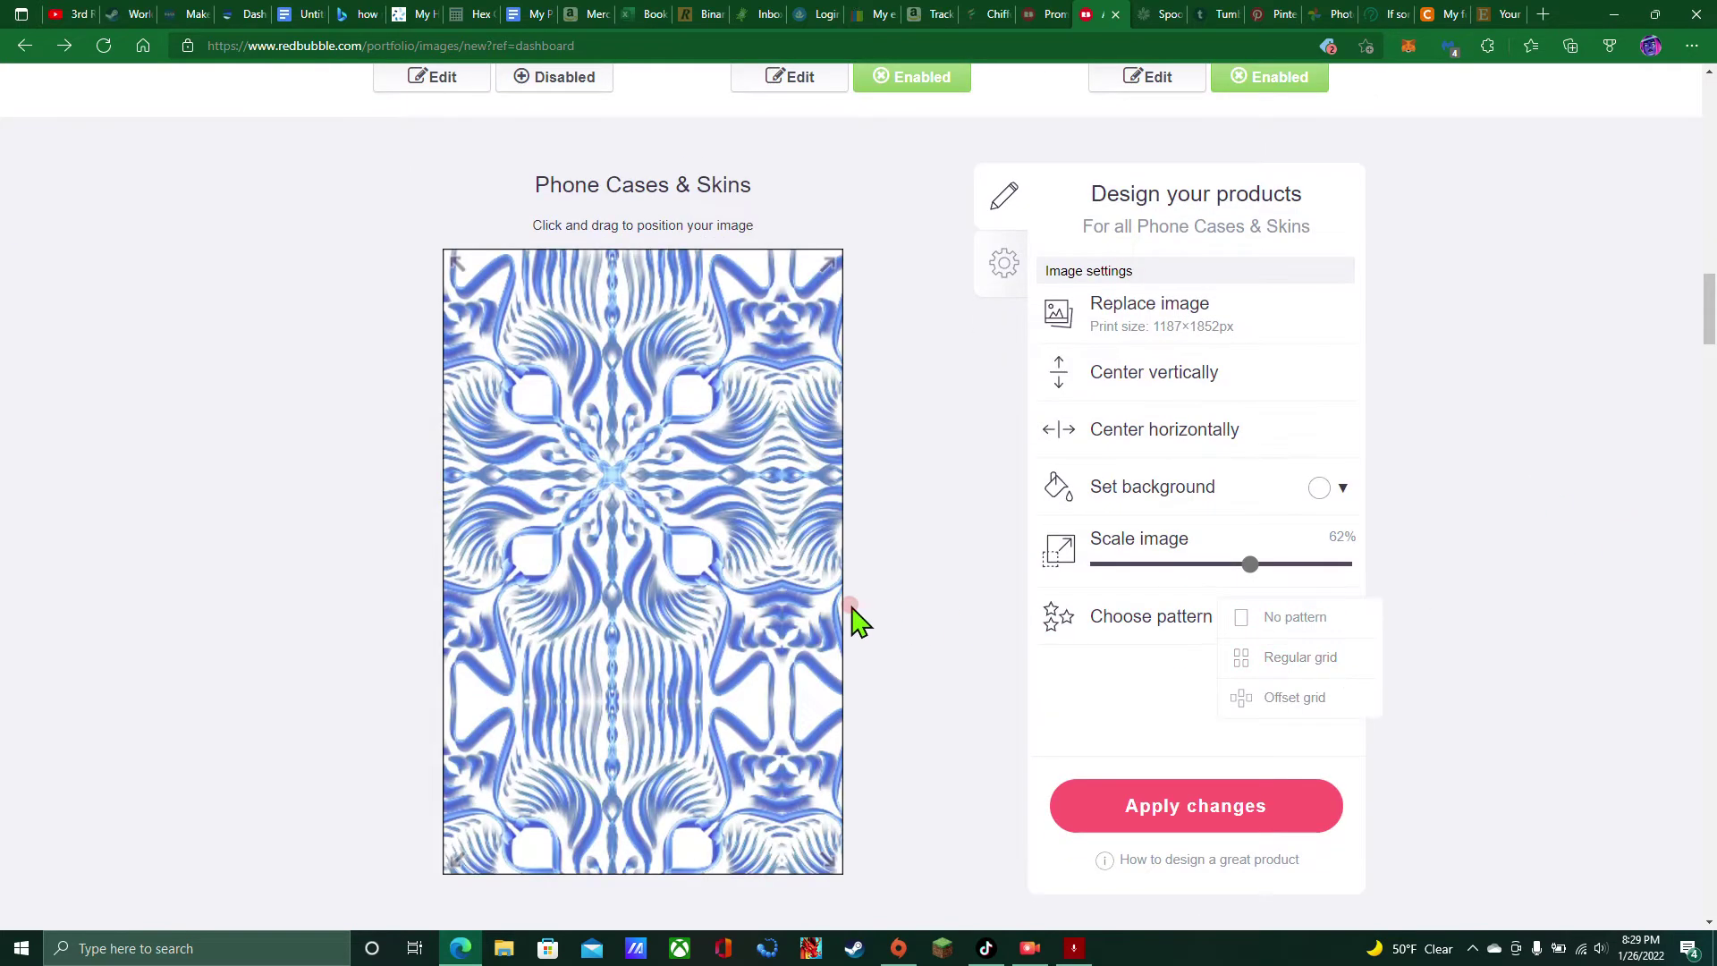
{"action": "left_click_drag", "start_coordinate": [659, 551], "coordinate": [697, 644]}
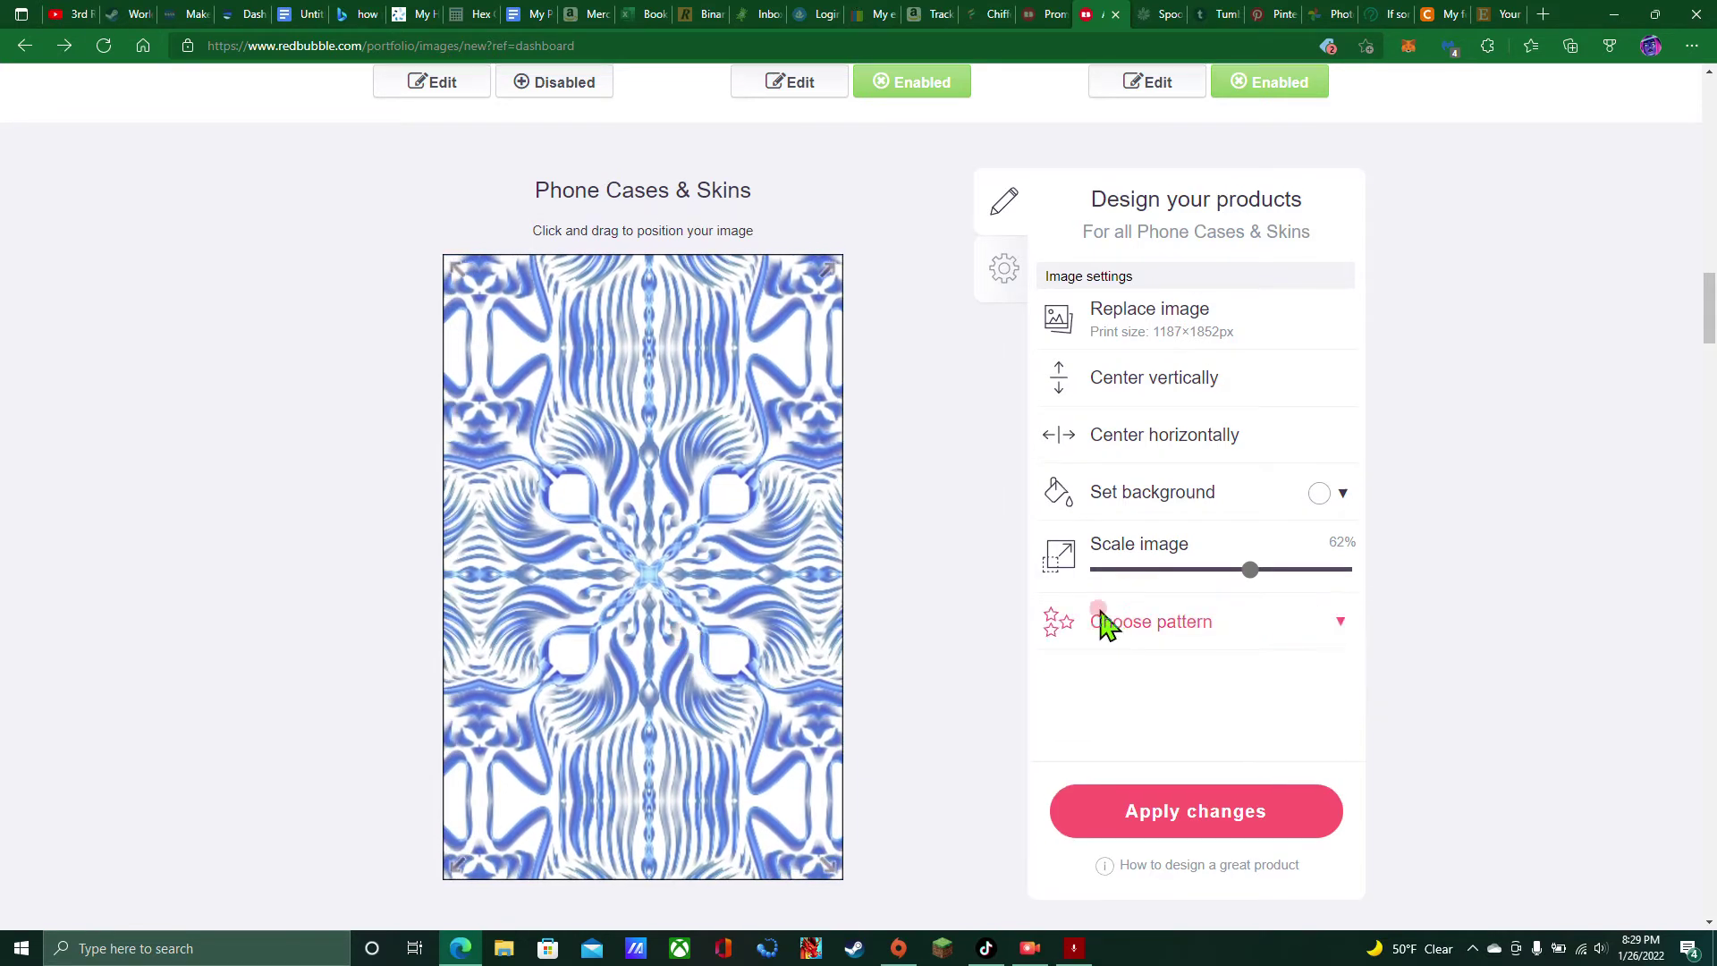
Enable Desk Mats, Mouse Pads, Pouches, Laptop Skins & Sleeves, and Duvets, Comforters & Shower Curtains
{"action": "scroll", "coordinate": [1091, 626], "scroll_direction": "up", "scroll_amount": 5}
{"action": "scroll", "coordinate": [1085, 630], "scroll_direction": "down", "scroll_amount": 15}
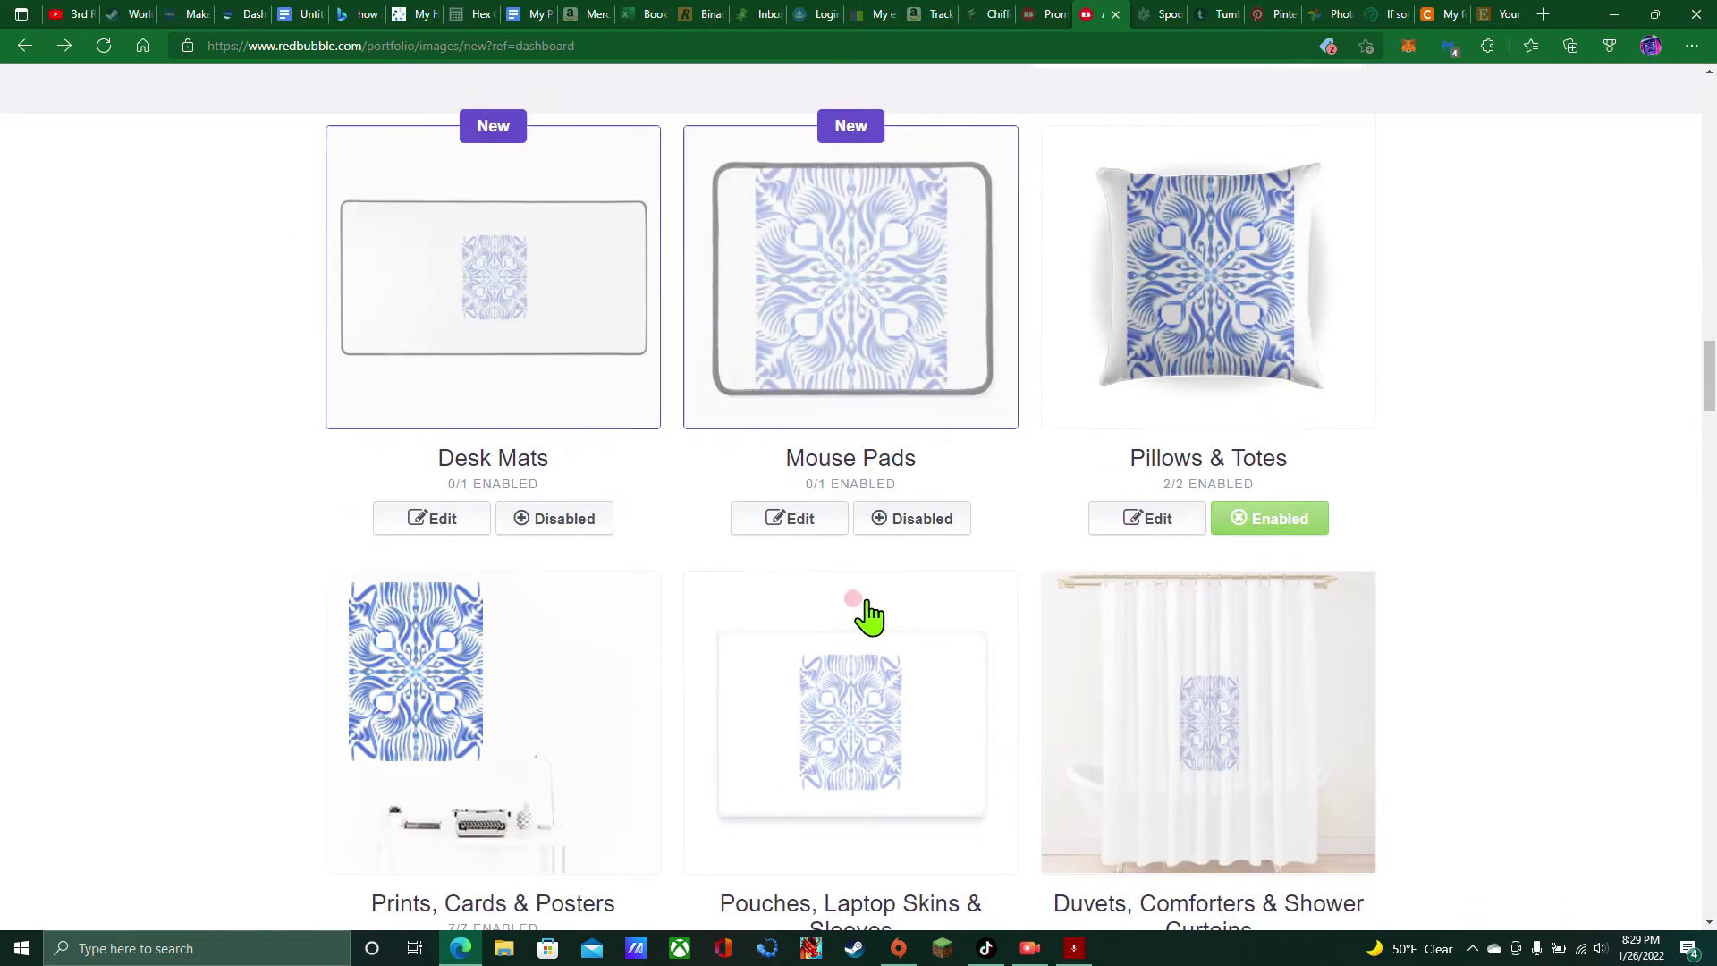
{"action": "left_click", "coordinate": [547, 433]}
{"action": "left_click", "coordinate": [934, 445]}
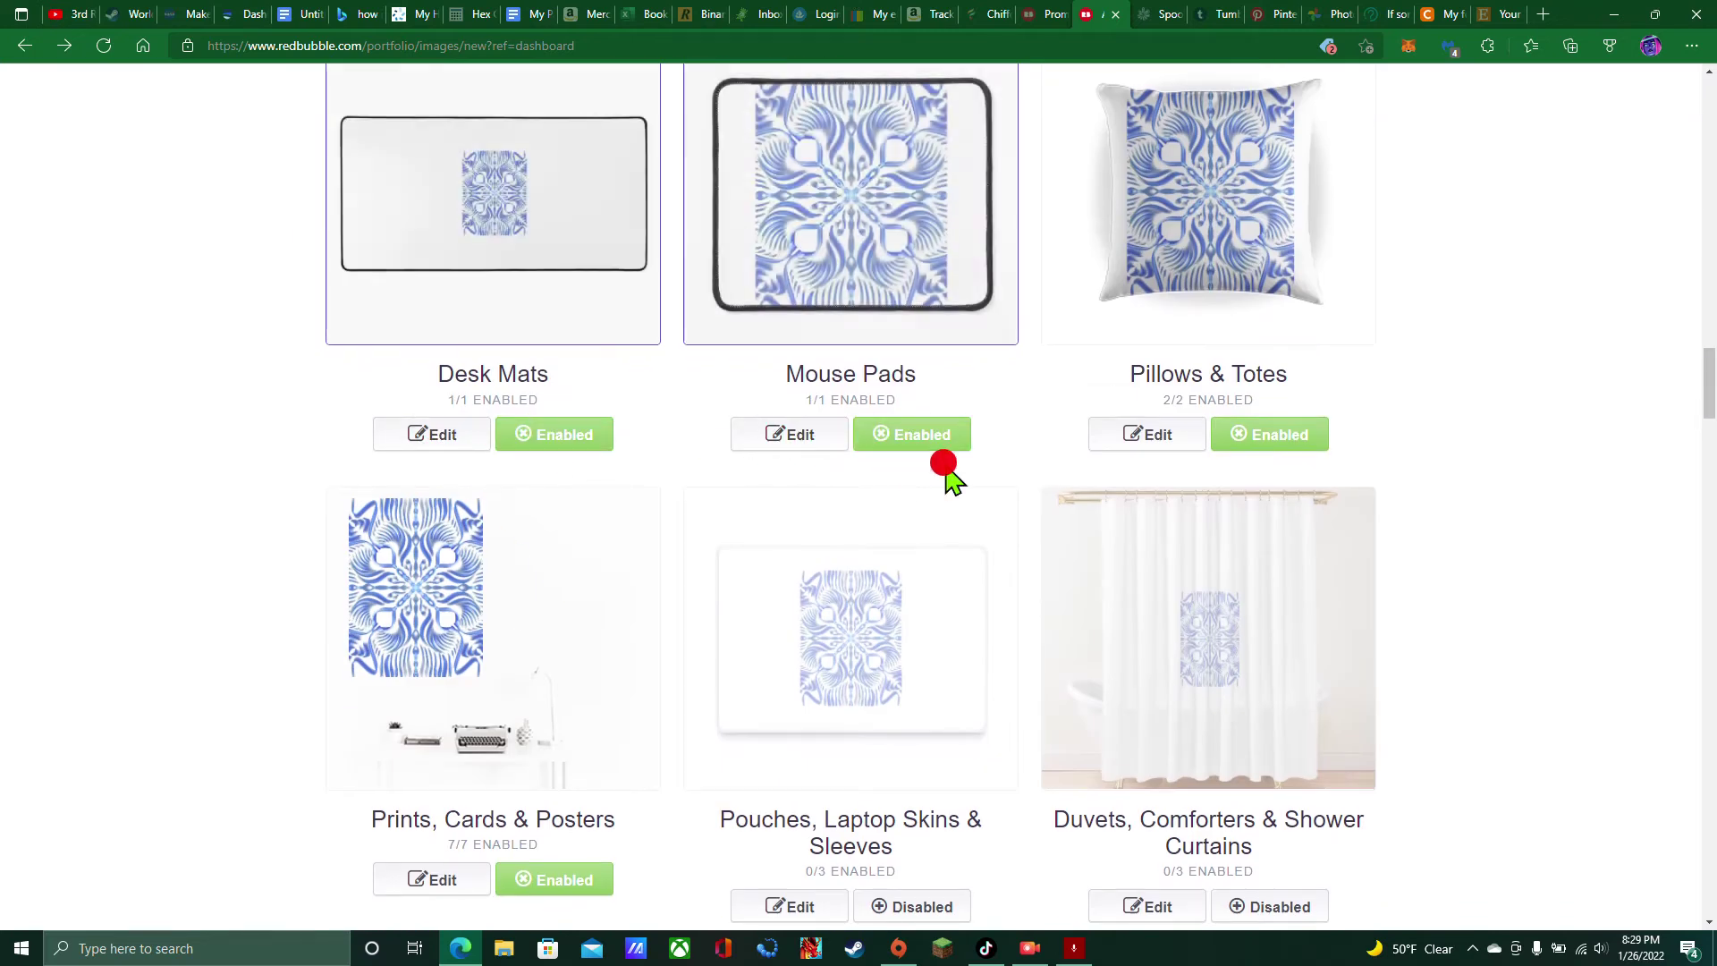
{"action": "scroll", "coordinate": [952, 518], "scroll_direction": "down", "scroll_amount": 3}
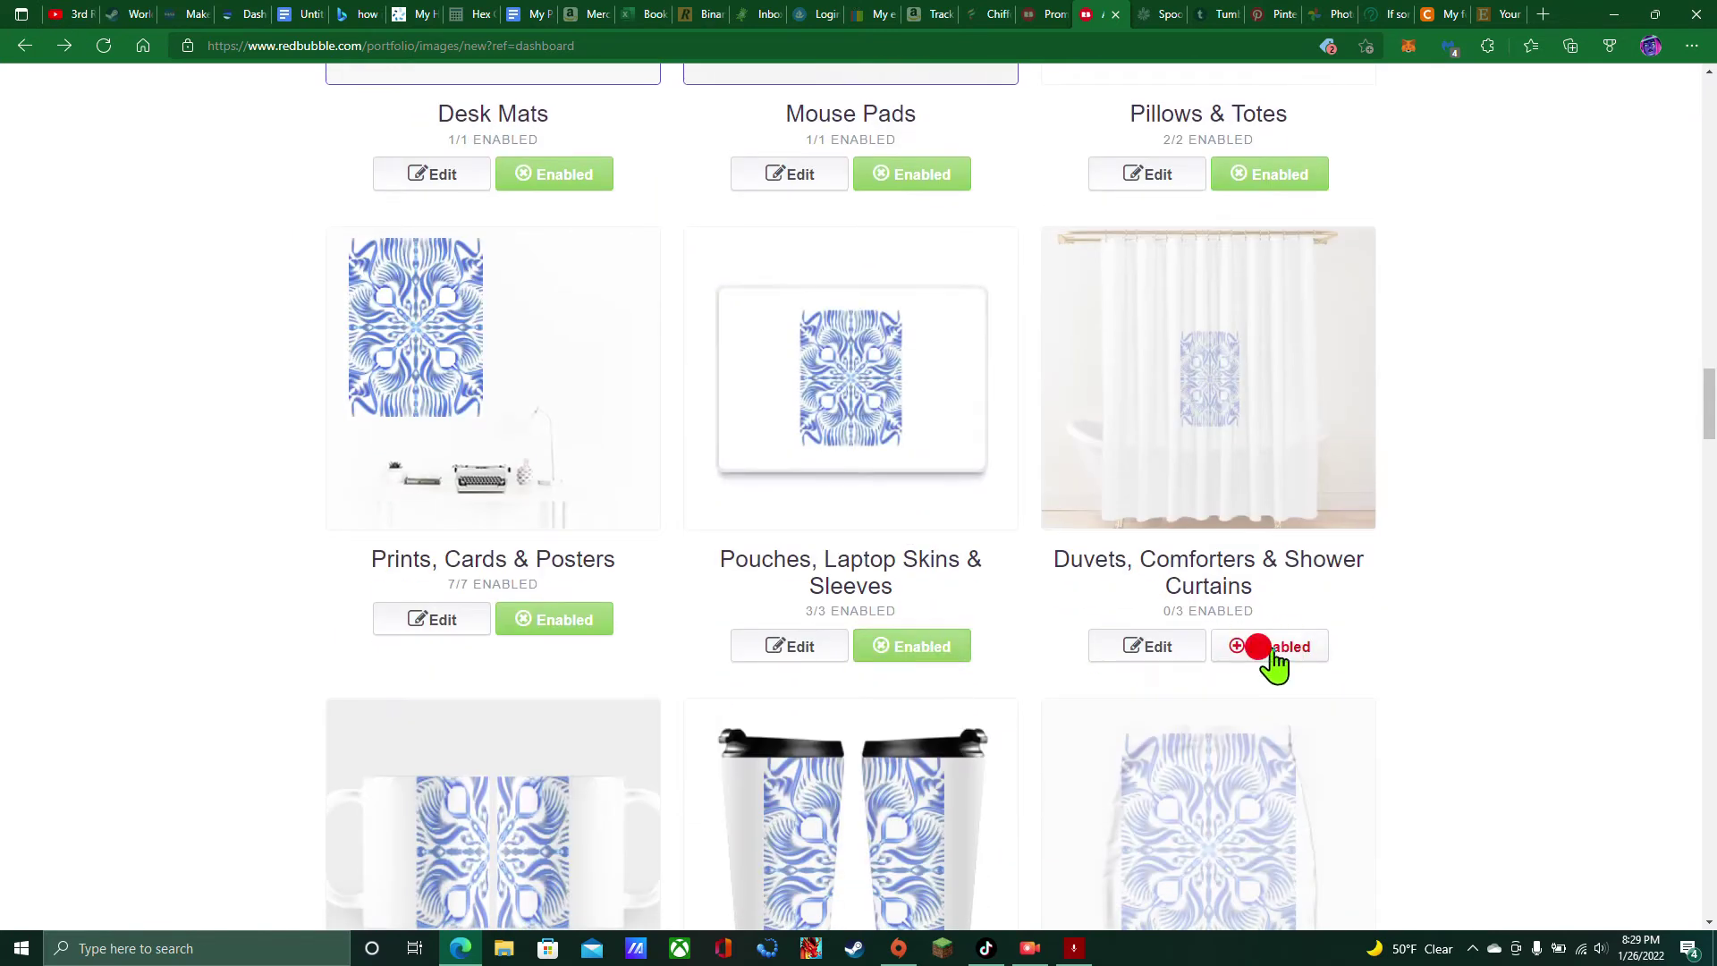
{"action": "left_click", "coordinate": [1271, 654]}
Enable Mini Skirts, Scarves and Drawstring Bags for the artwork
{"action": "scroll", "coordinate": [1154, 644], "scroll_direction": "down", "scroll_amount": 4}
{"action": "left_click", "coordinate": [1289, 698]}
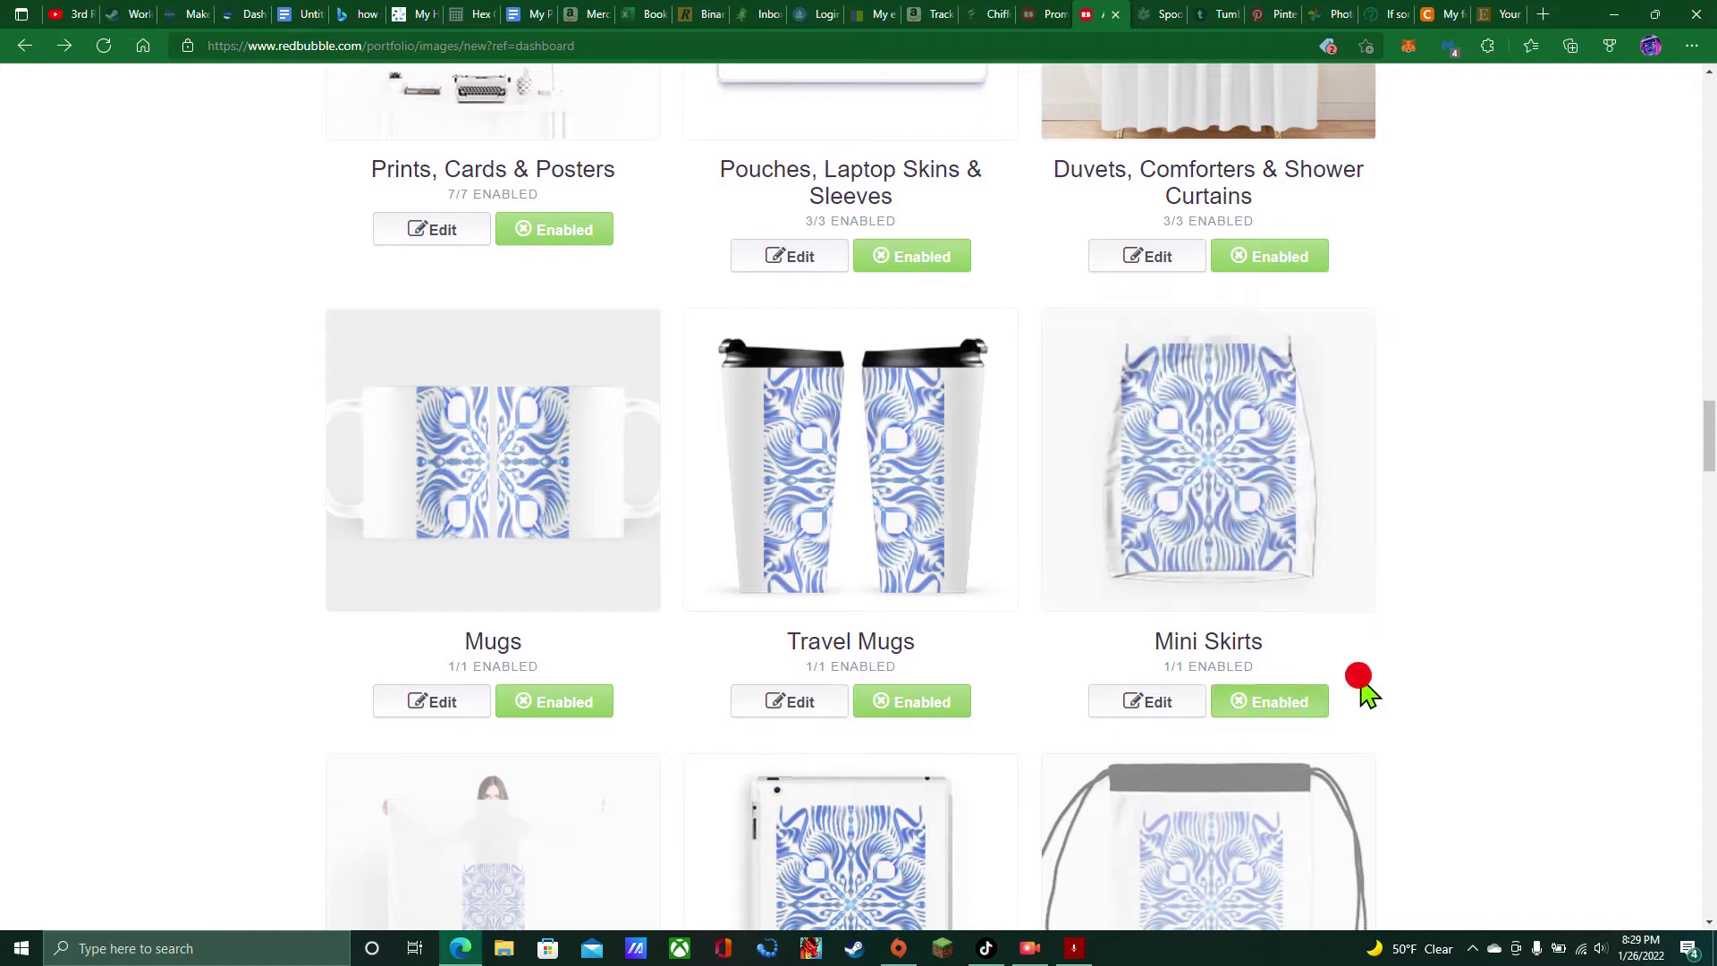
{"action": "scroll", "coordinate": [1297, 680], "scroll_direction": "down", "scroll_amount": 5}
{"action": "left_click", "coordinate": [548, 628]}
{"action": "left_click", "coordinate": [1275, 626]}
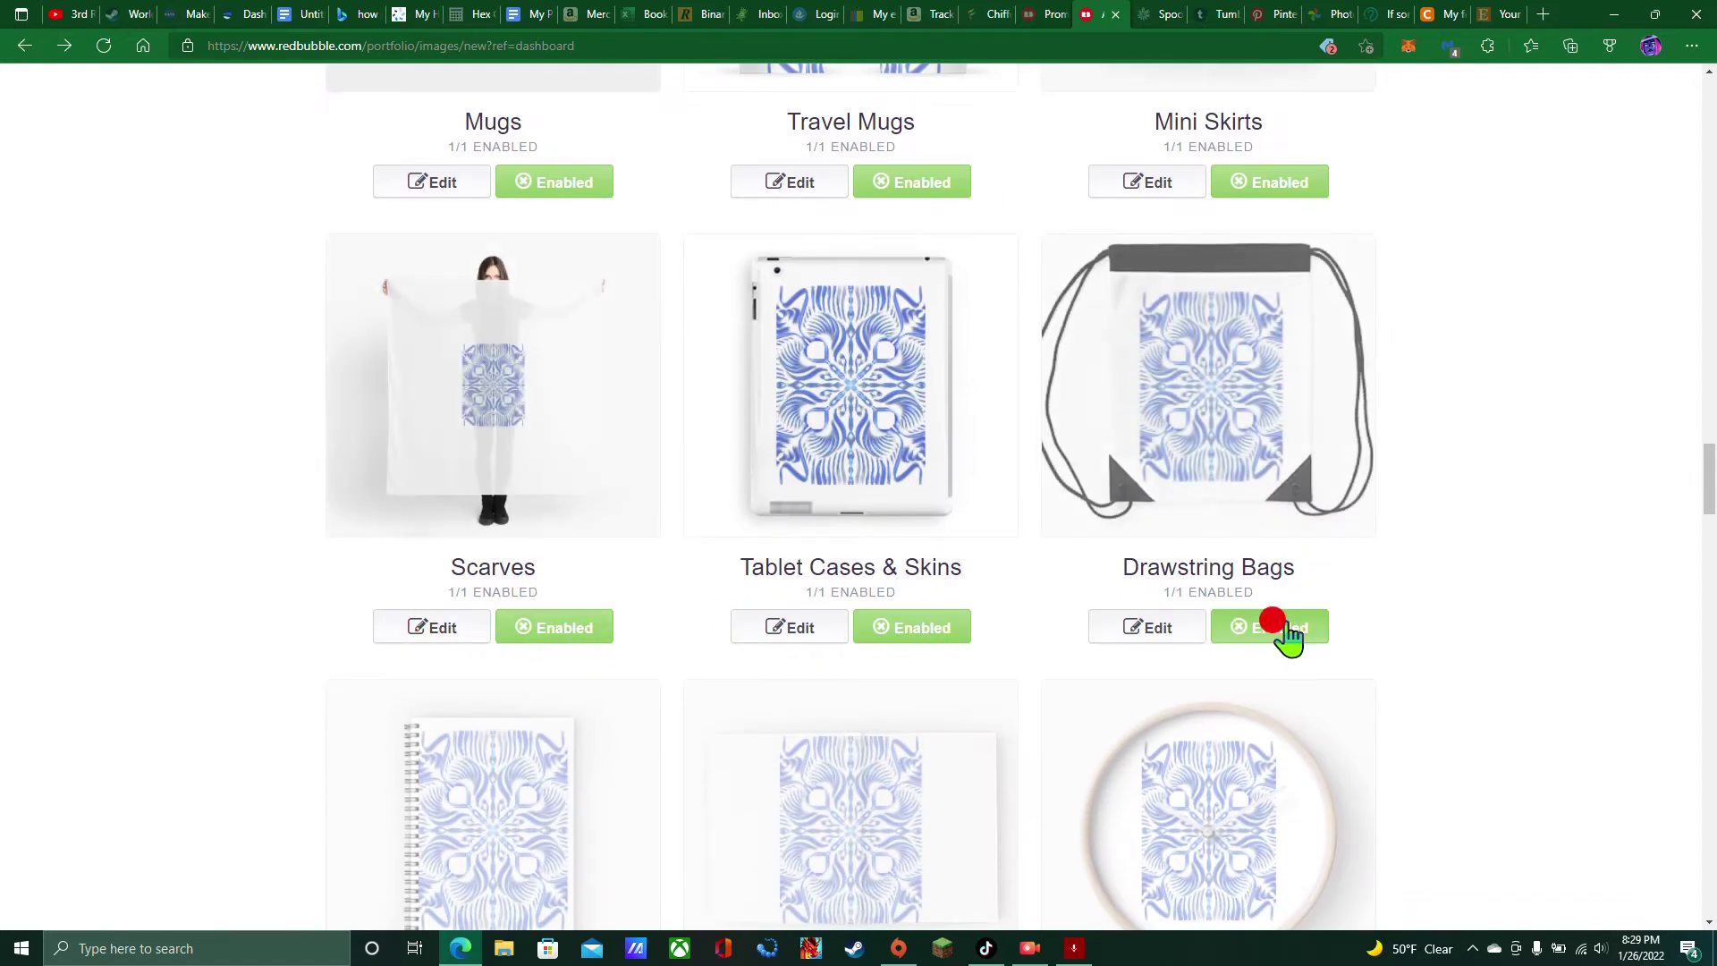
Enable Hardcover Journals, Spiral Notebooks, Acrylic Blocks & Coasters, and Throw Blankets & Tapestries, leaving Clocks disabled
{"action": "scroll", "coordinate": [1288, 653], "scroll_direction": "down", "scroll_amount": 4}
{"action": "left_click", "coordinate": [864, 687]}
{"action": "left_click", "coordinate": [556, 689]}
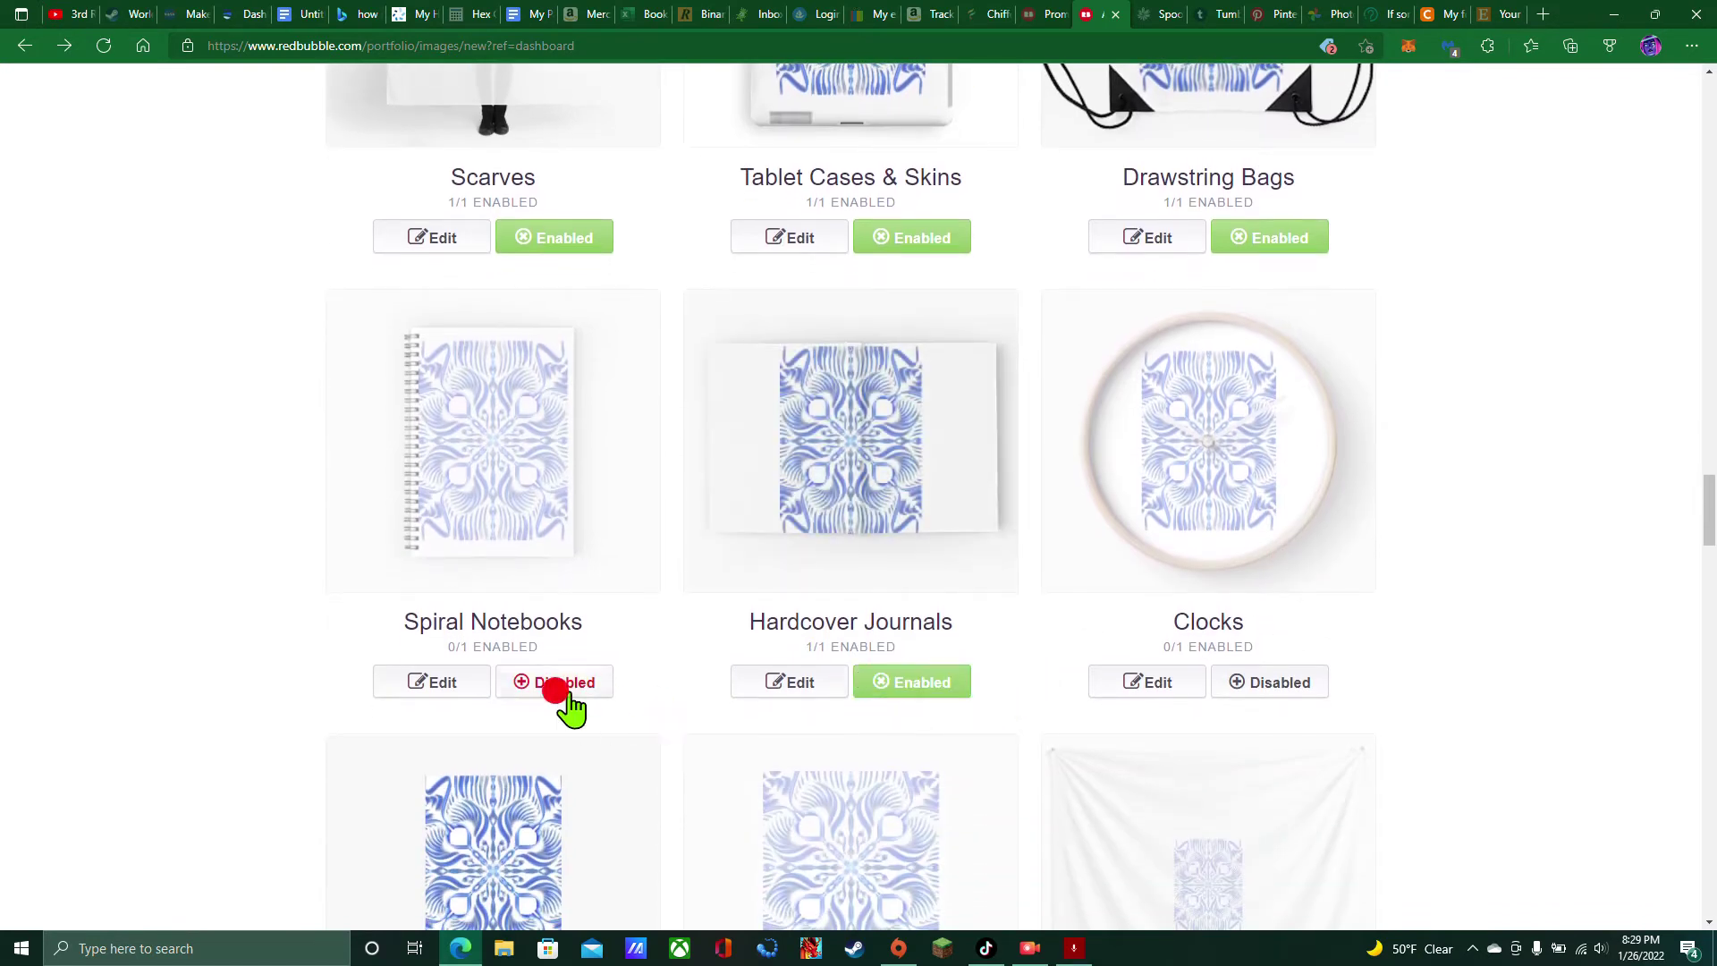
{"action": "scroll", "coordinate": [573, 707], "scroll_direction": "down", "scroll_amount": 5}
{"action": "left_click", "coordinate": [903, 616]}
{"action": "left_click", "coordinate": [1266, 626]}
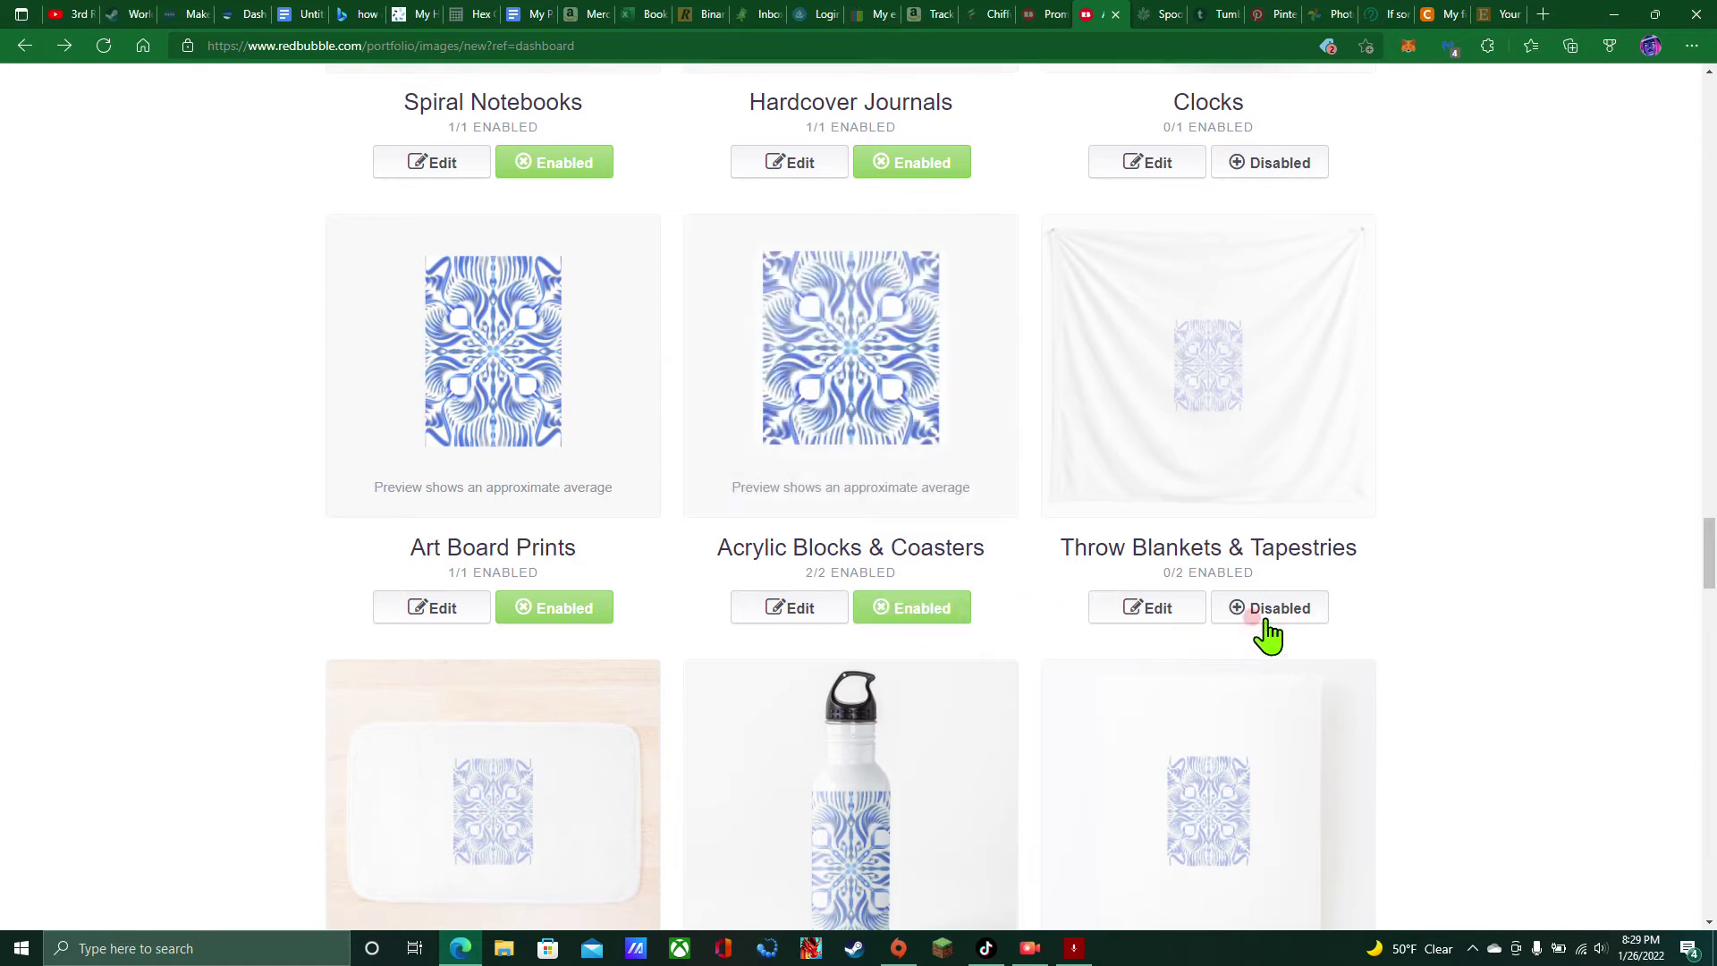
Open the Water Bottles design settings and examine how the image is placed on the bottle
{"action": "scroll", "coordinate": [1227, 671], "scroll_direction": "down", "scroll_amount": 5}
{"action": "left_click", "coordinate": [917, 537]}
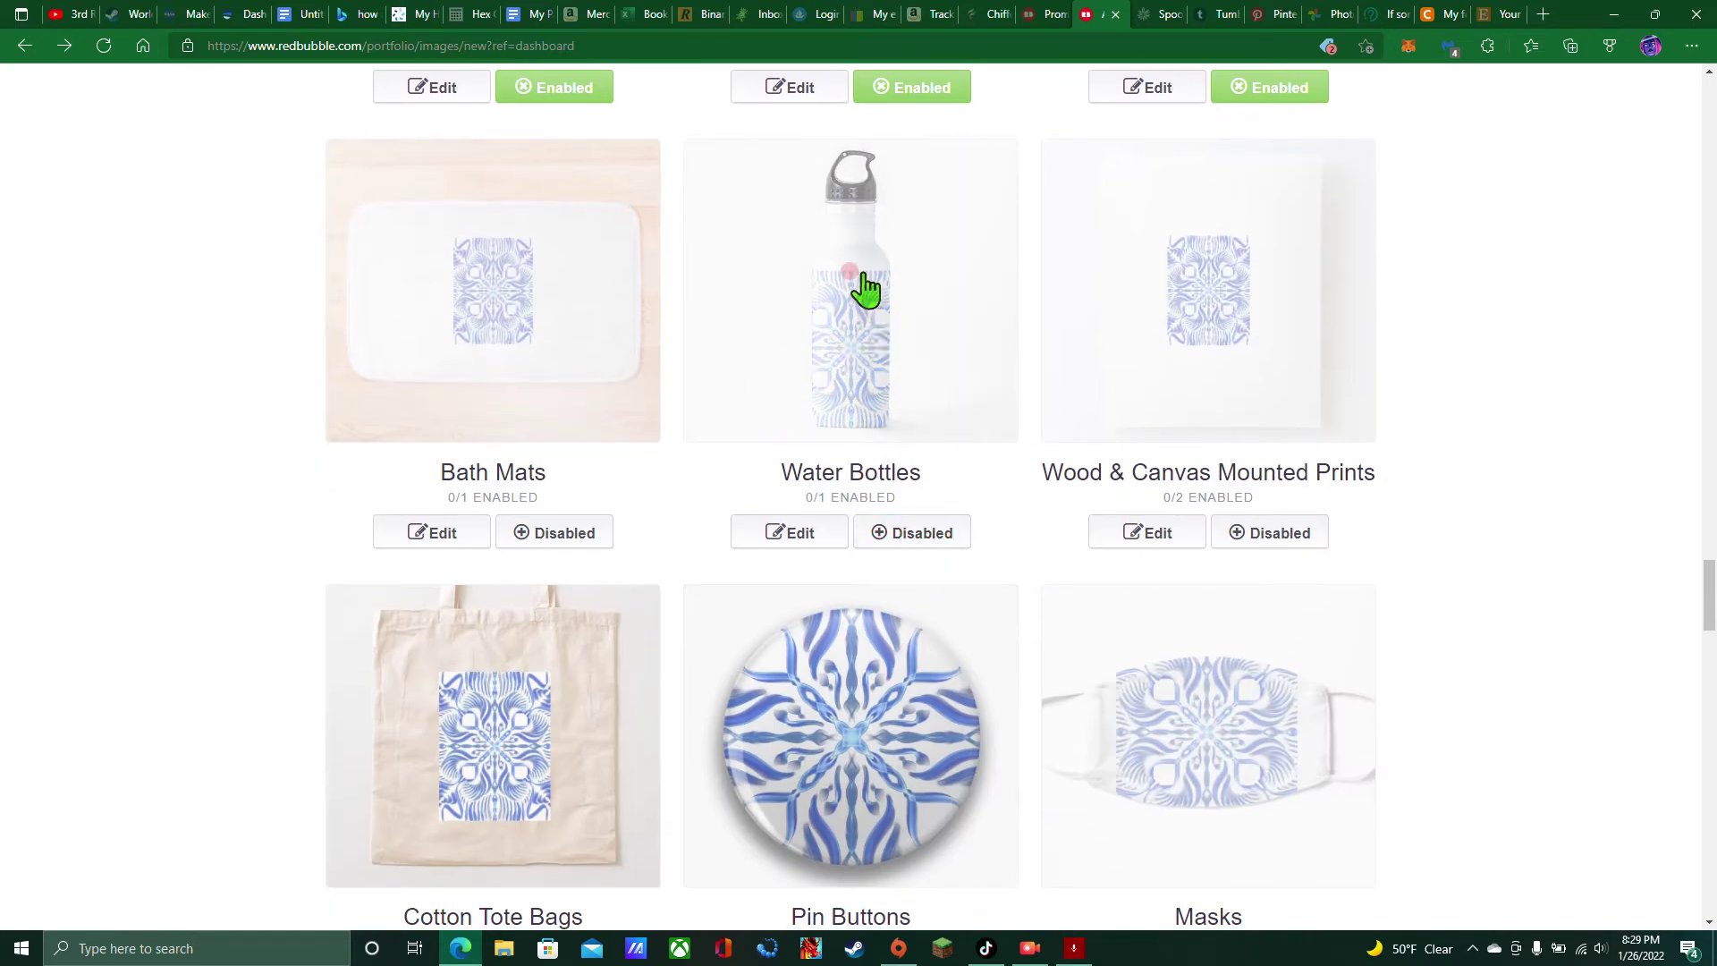
{"action": "left_click", "coordinate": [790, 533]}
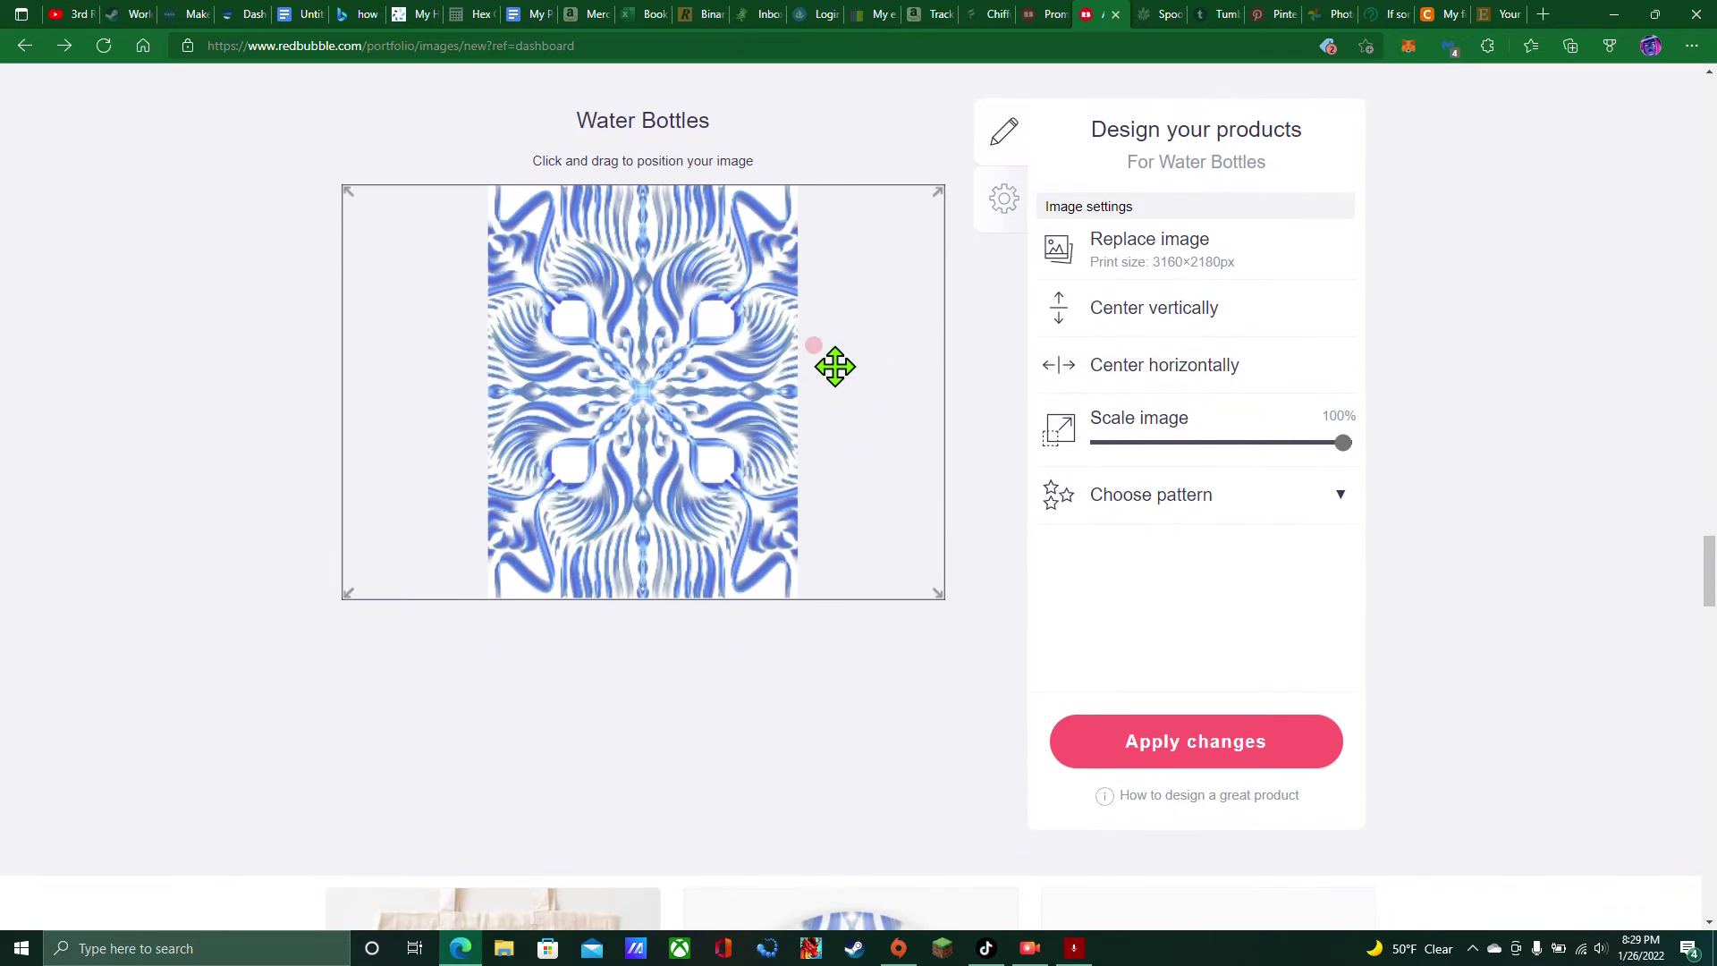
{"action": "scroll", "coordinate": [924, 375], "scroll_direction": "up", "scroll_amount": 5}
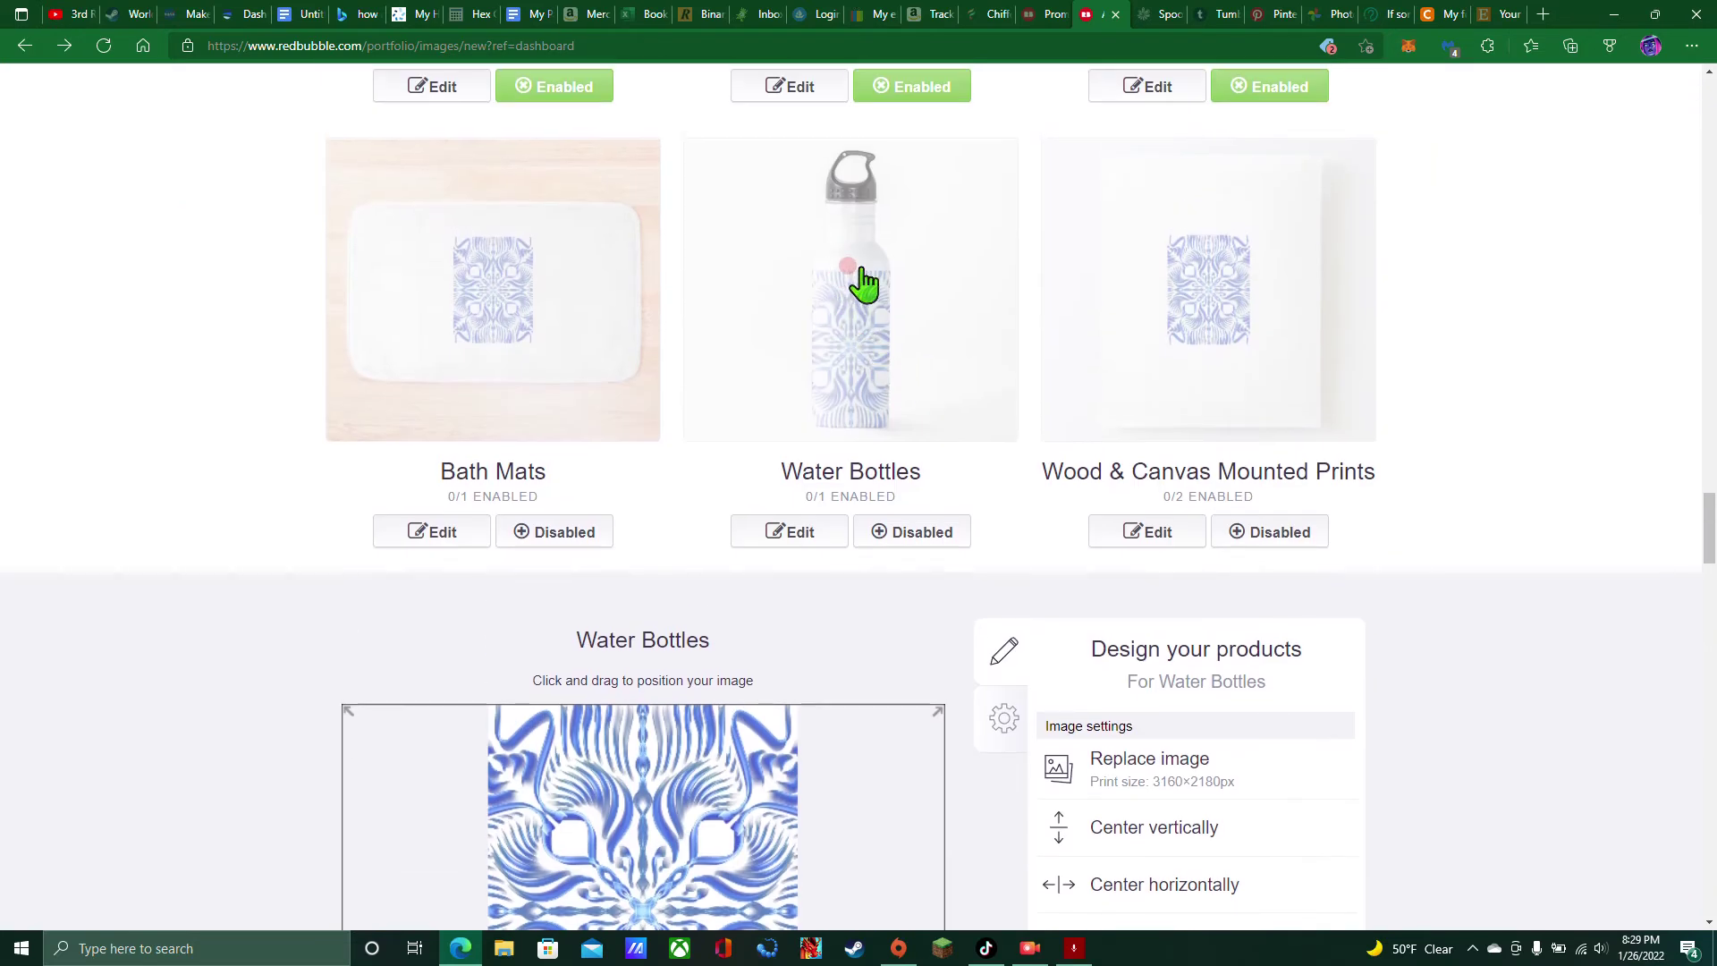
Enable Bath Mats, Wood & Canvas Mounted Prints, and Masks, leaving Water Bottles disabled
{"action": "left_click", "coordinate": [553, 536]}
{"action": "left_click", "coordinate": [1255, 545]}
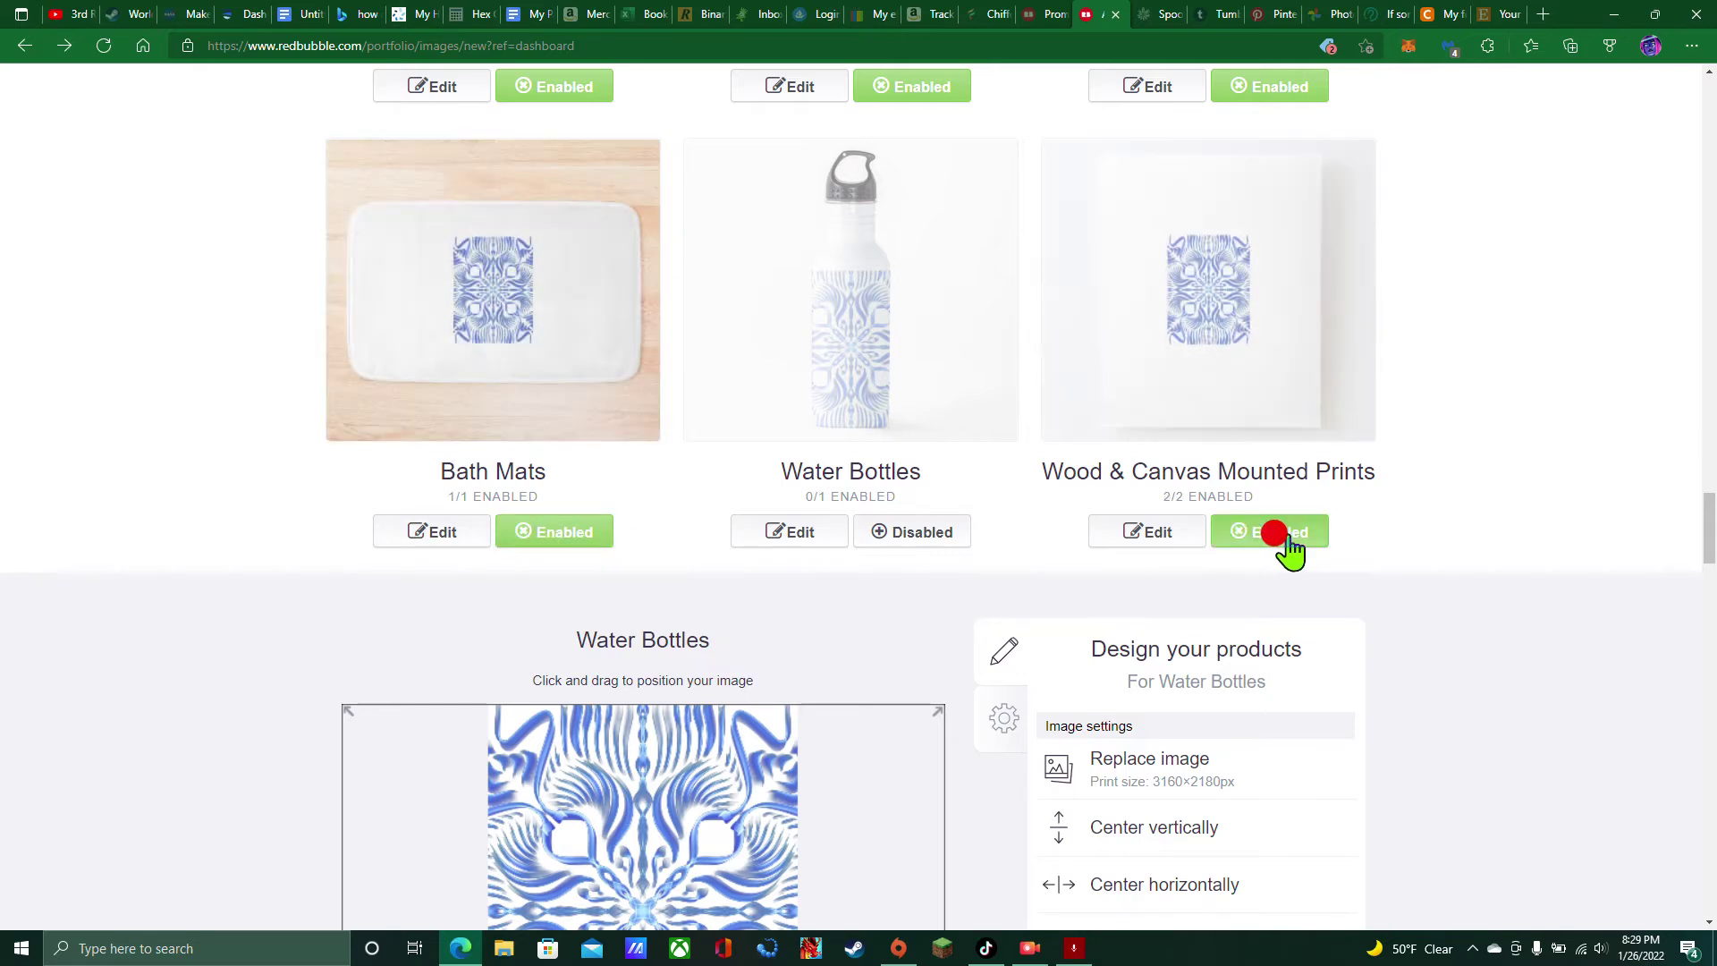
{"action": "scroll", "coordinate": [1502, 518], "scroll_direction": "down", "scroll_amount": 10}
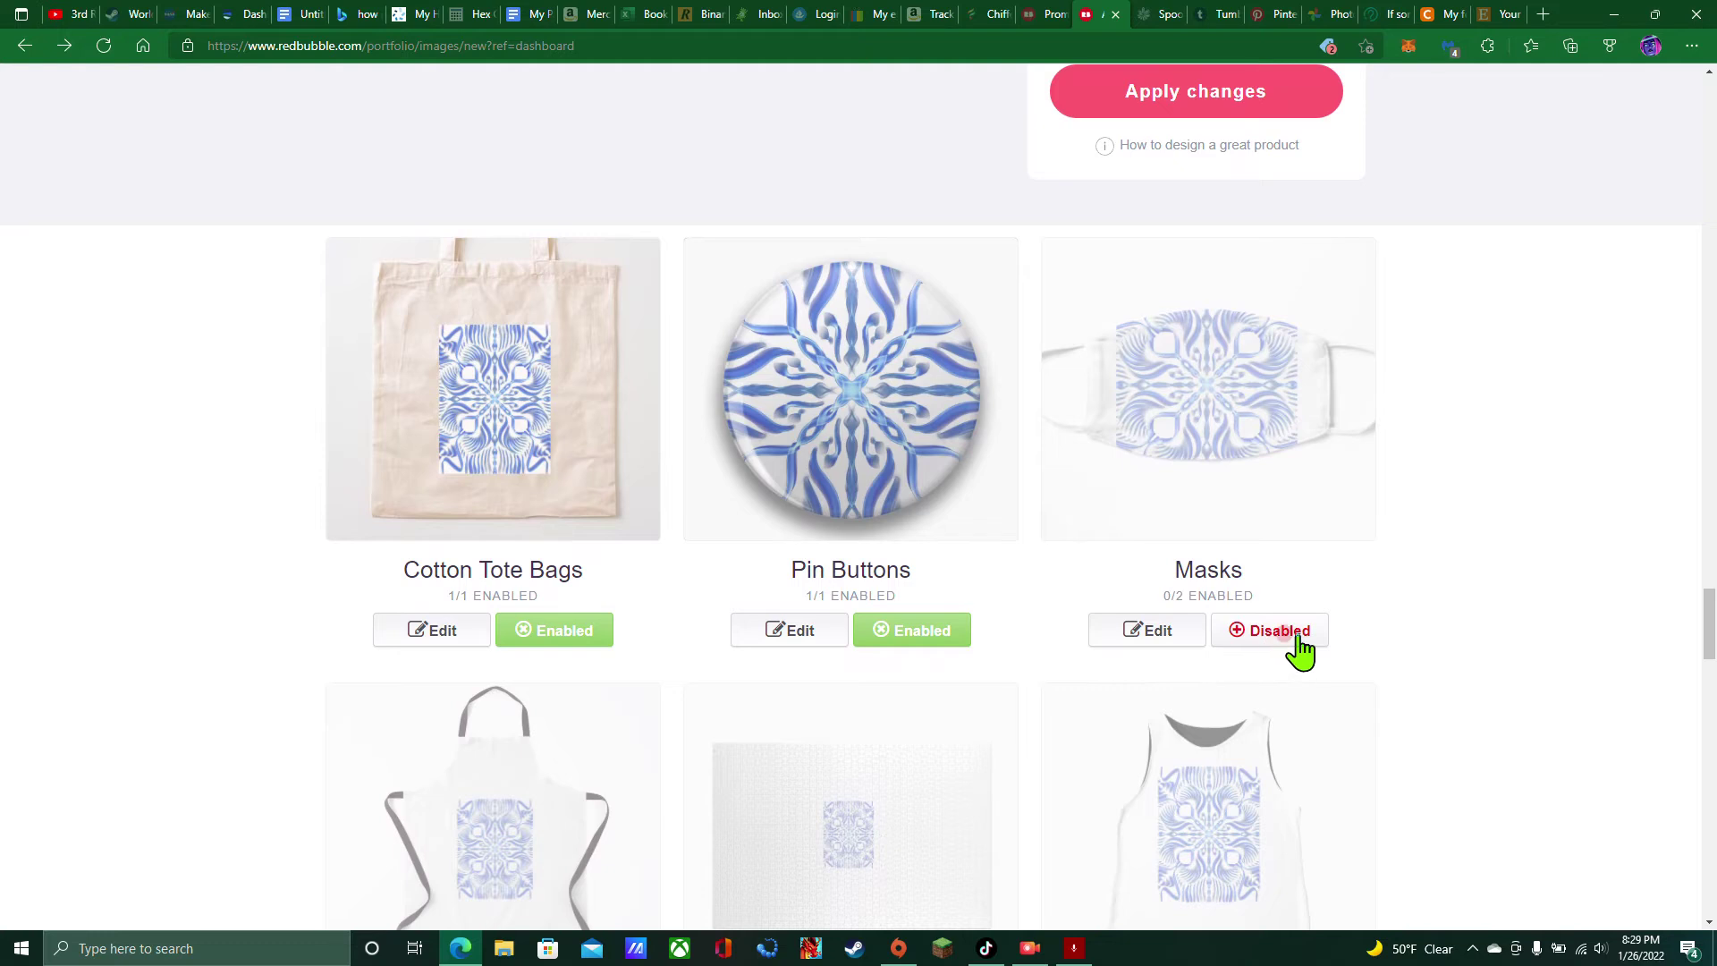
{"action": "left_click", "coordinate": [1291, 633]}
Enable the apron and the sleeveless top, plus the first product in the row below them
{"action": "scroll", "coordinate": [1234, 640], "scroll_direction": "down", "scroll_amount": 5}
{"action": "left_click", "coordinate": [577, 558]}
{"action": "left_click", "coordinate": [1235, 562]}
{"action": "scroll", "coordinate": [1226, 587], "scroll_direction": "down", "scroll_amount": 4}
{"action": "left_click", "coordinate": [552, 622]}
Enable Leggings, Socks, Backpacks and Duffle Bags for the artwork
{"action": "scroll", "coordinate": [1163, 637], "scroll_direction": "down", "scroll_amount": 8}
{"action": "left_click", "coordinate": [577, 512]}
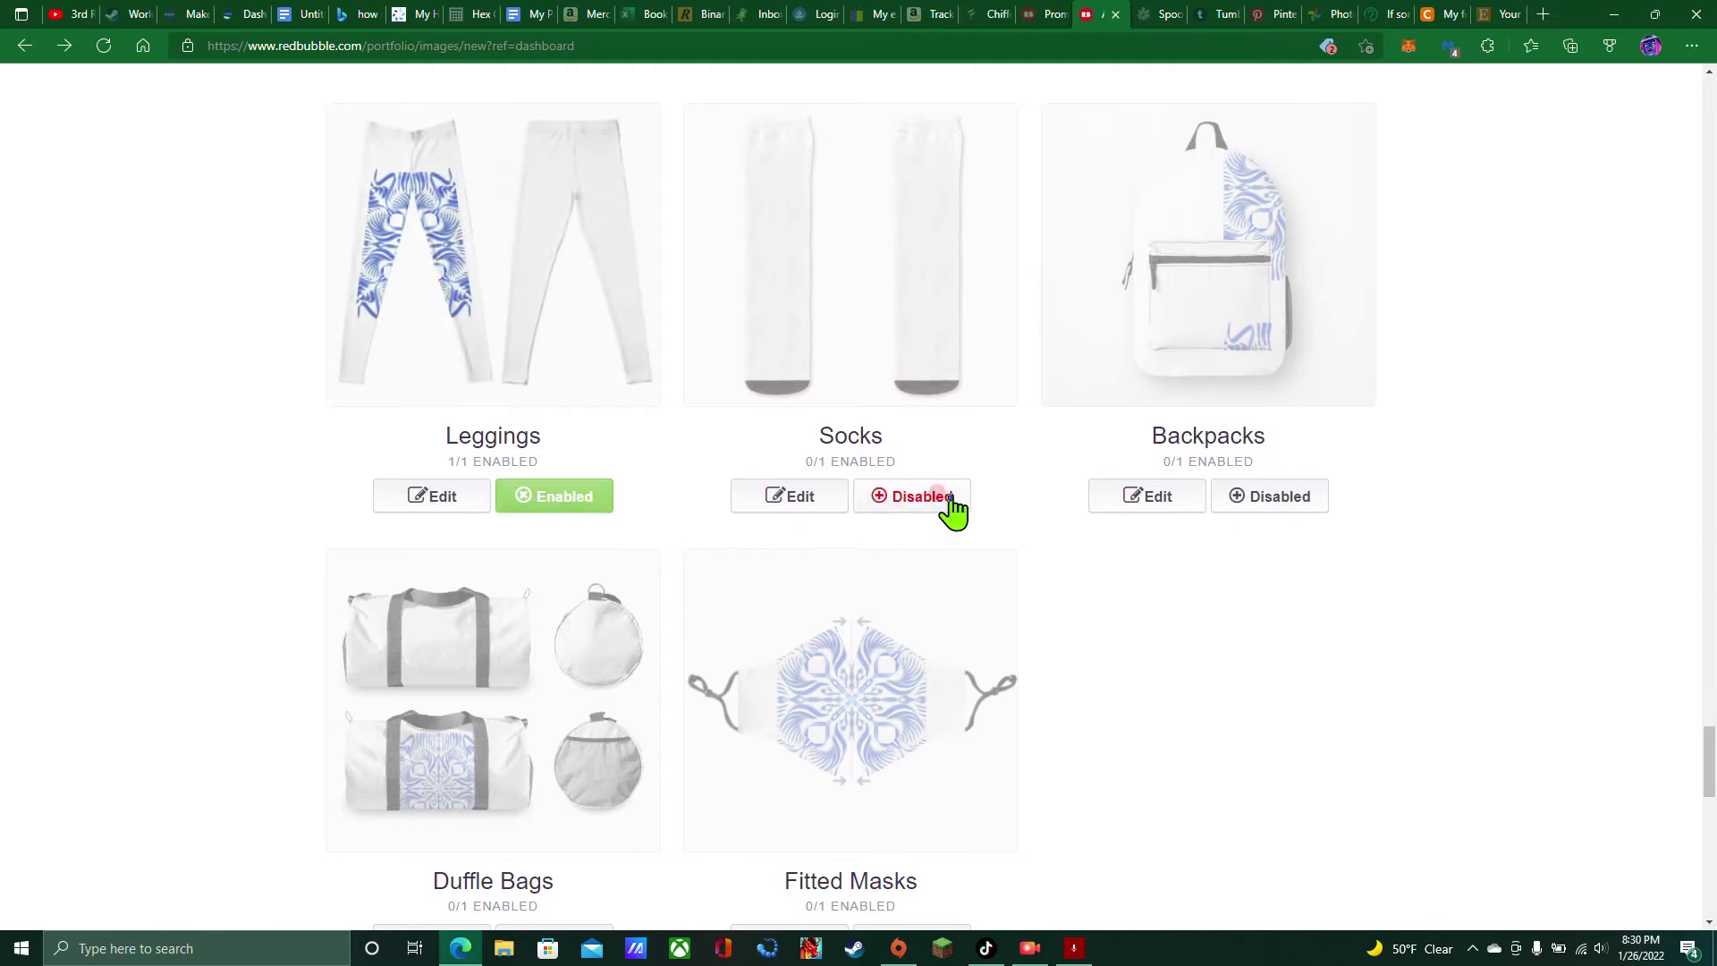
{"action": "left_click", "coordinate": [954, 510]}
{"action": "left_click", "coordinate": [1312, 502]}
{"action": "scroll", "coordinate": [1216, 582], "scroll_direction": "down", "scroll_amount": 4}
{"action": "left_click", "coordinate": [569, 570]}
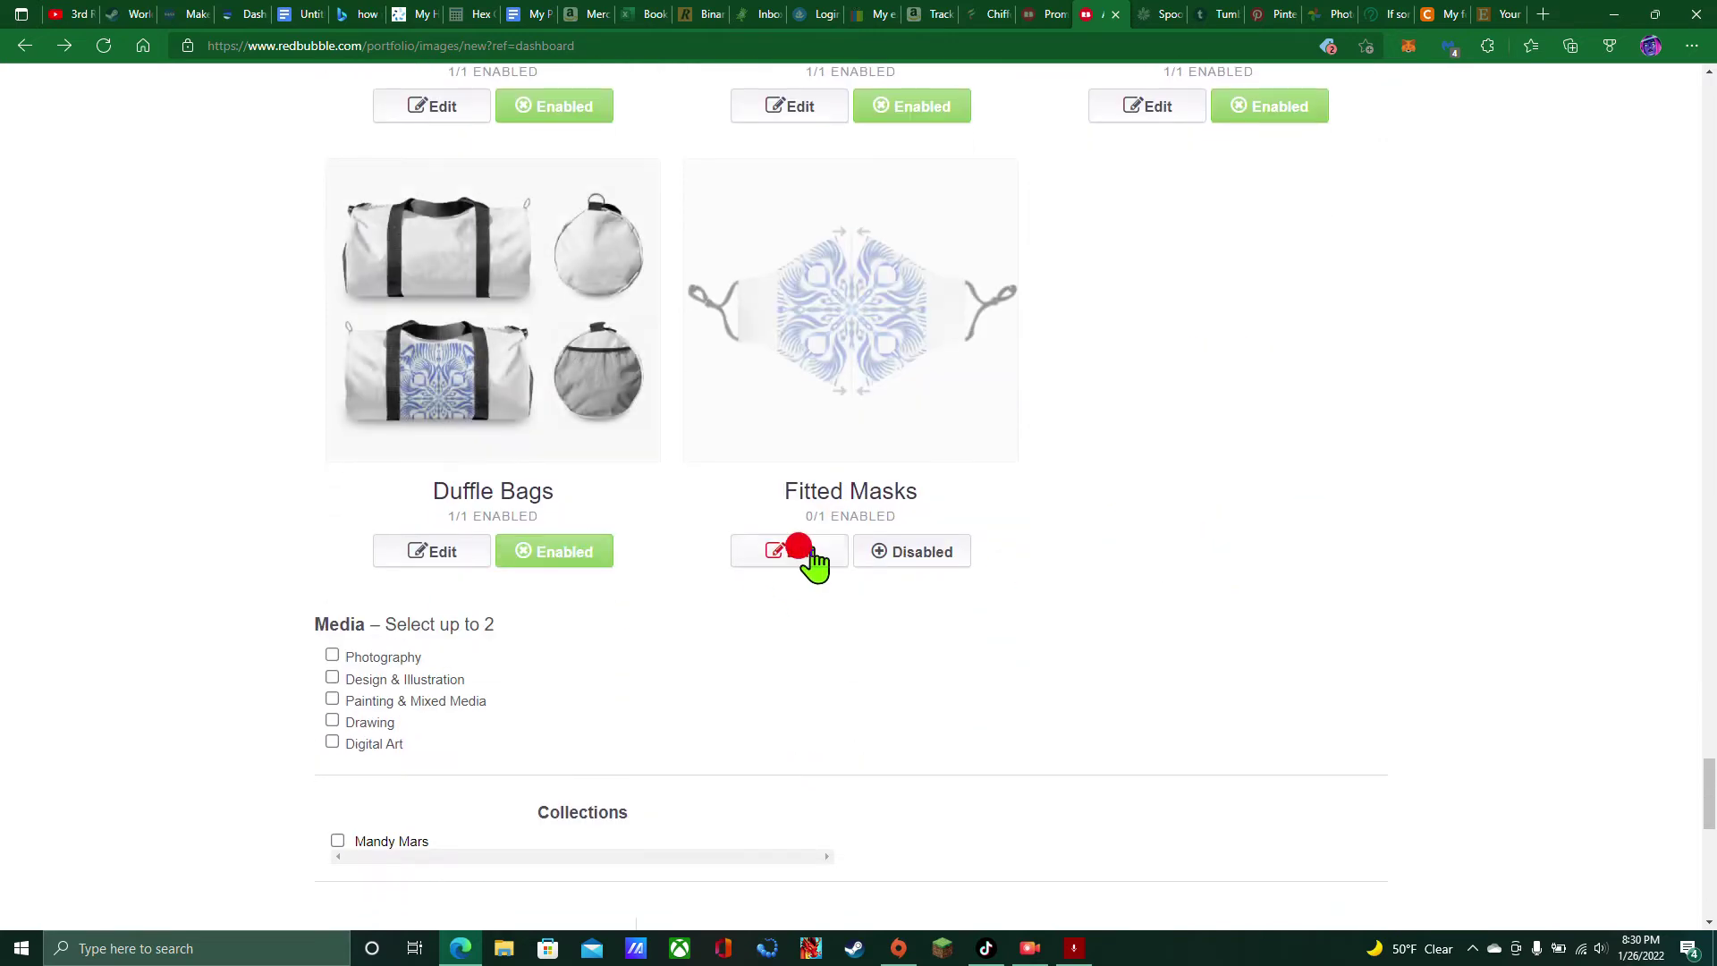
Enable Fitted Masks for the artwork and choose Drawing and Digital Art as its media types
{"action": "left_click", "coordinate": [924, 565]}
{"action": "scroll", "coordinate": [385, 598], "scroll_direction": "down", "scroll_amount": 1}
{"action": "left_click", "coordinate": [355, 593]}
{"action": "left_click", "coordinate": [367, 615]}
Add the work to the listed collection, answer No to mature content, and declare the right to sell products containing it
{"action": "scroll", "coordinate": [474, 613], "scroll_direction": "down", "scroll_amount": 2}
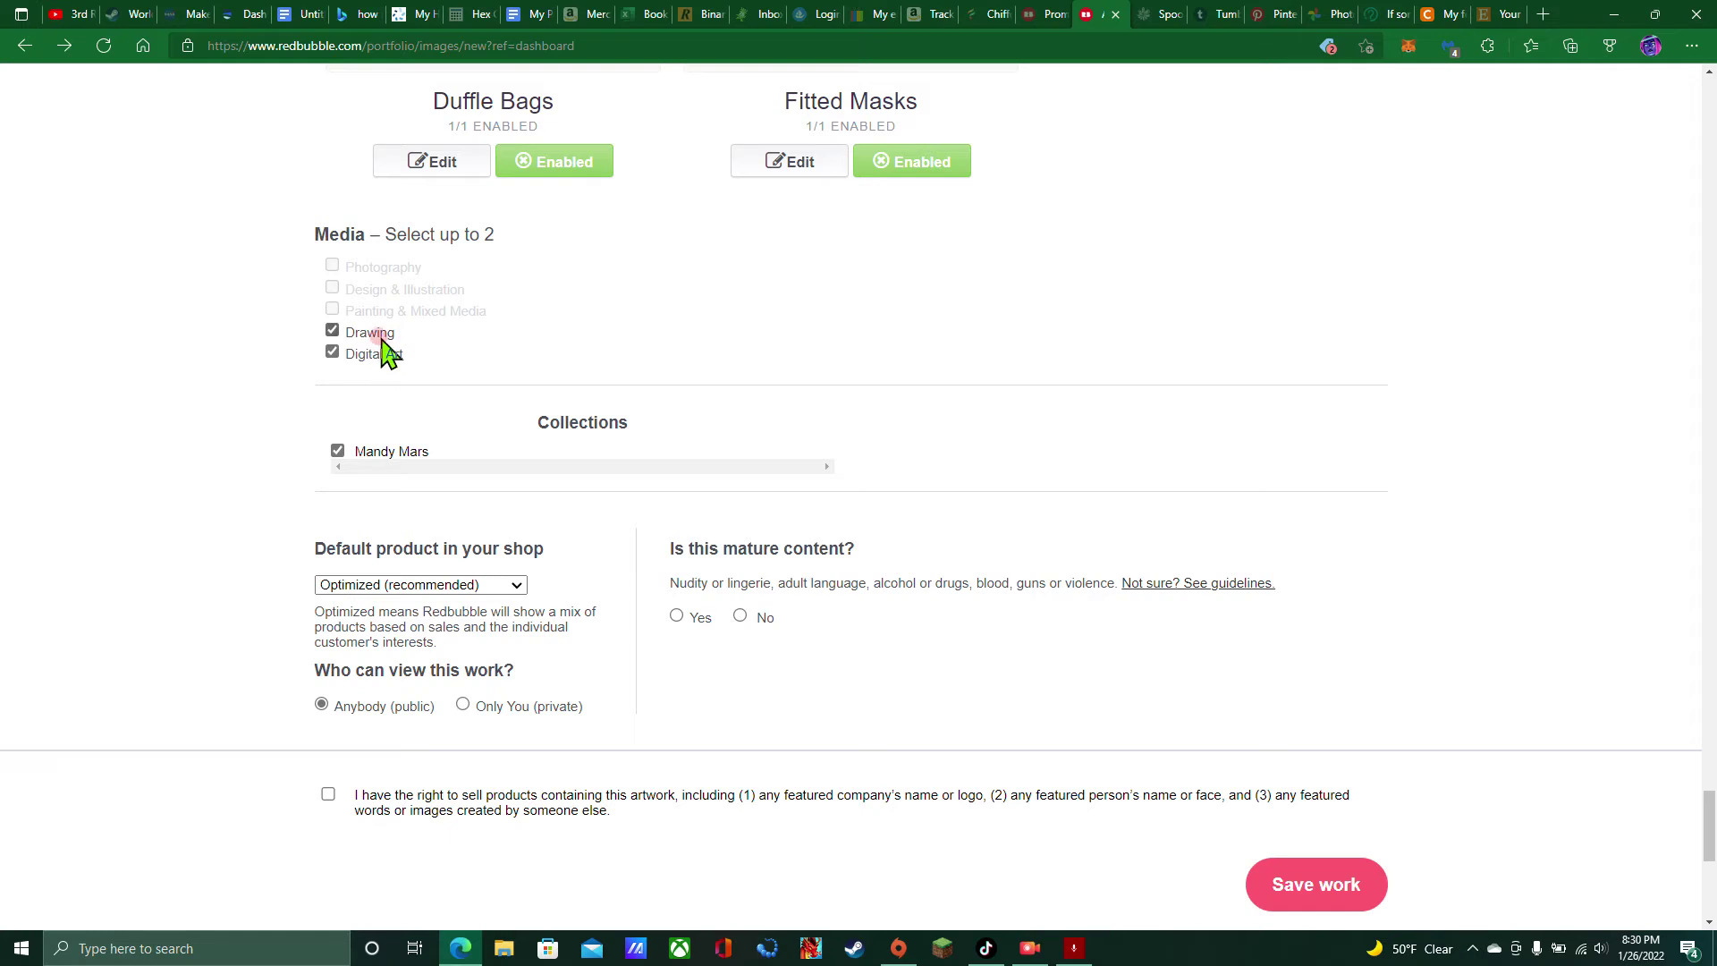
{"action": "scroll", "coordinate": [624, 490], "scroll_direction": "down", "scroll_amount": 2}
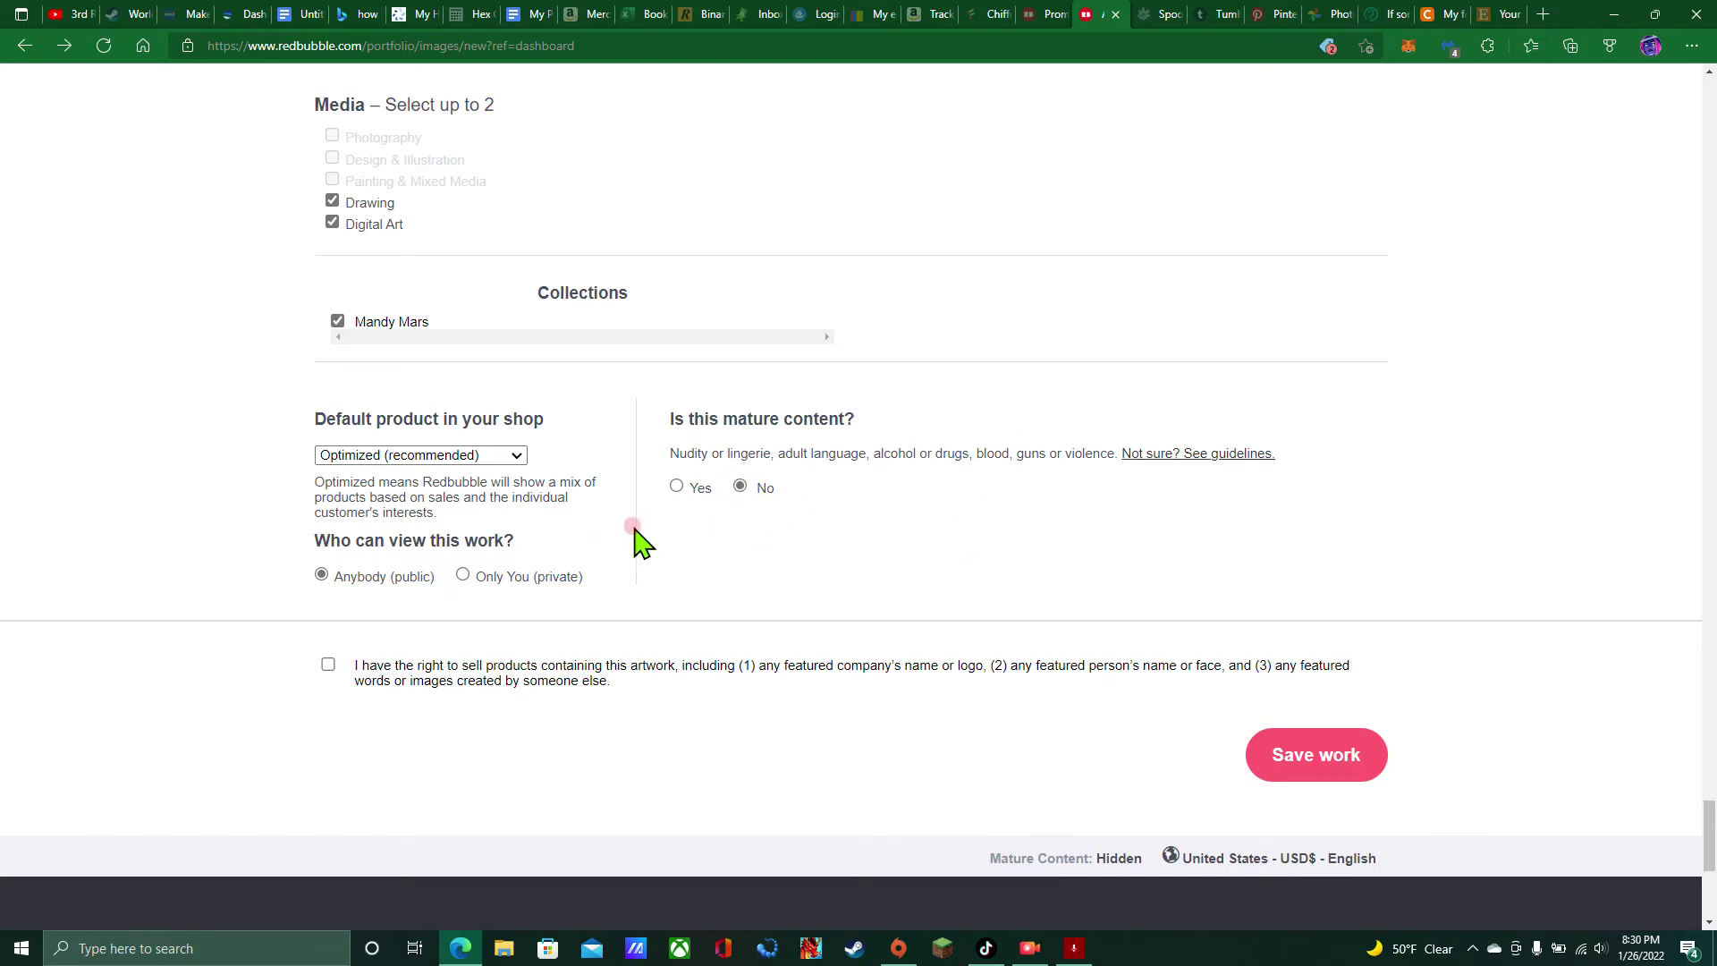
{"action": "scroll", "coordinate": [626, 536], "scroll_direction": "down", "scroll_amount": 2}
{"action": "left_click", "coordinate": [327, 538]}
Tile the artwork across the Fitted Masks as a regular grid and position the pattern with its main motif near the mask's centre
{"action": "scroll", "coordinate": [1203, 407], "scroll_direction": "up", "scroll_amount": 7}
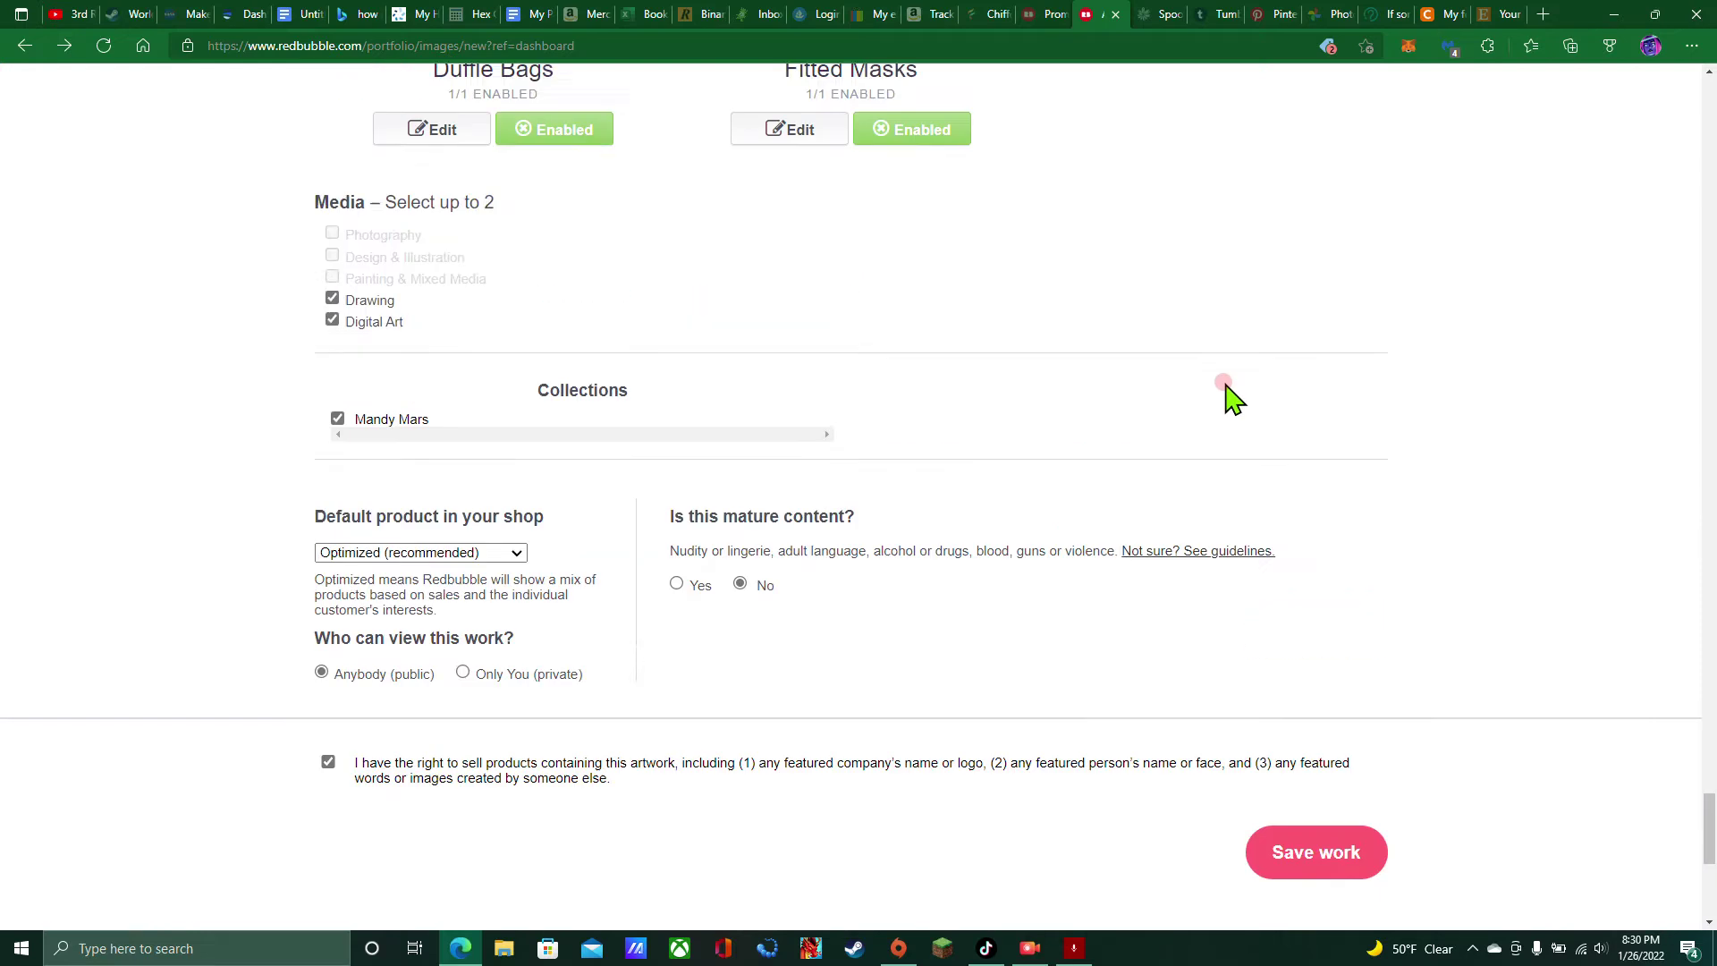
{"action": "left_click", "coordinate": [793, 569]}
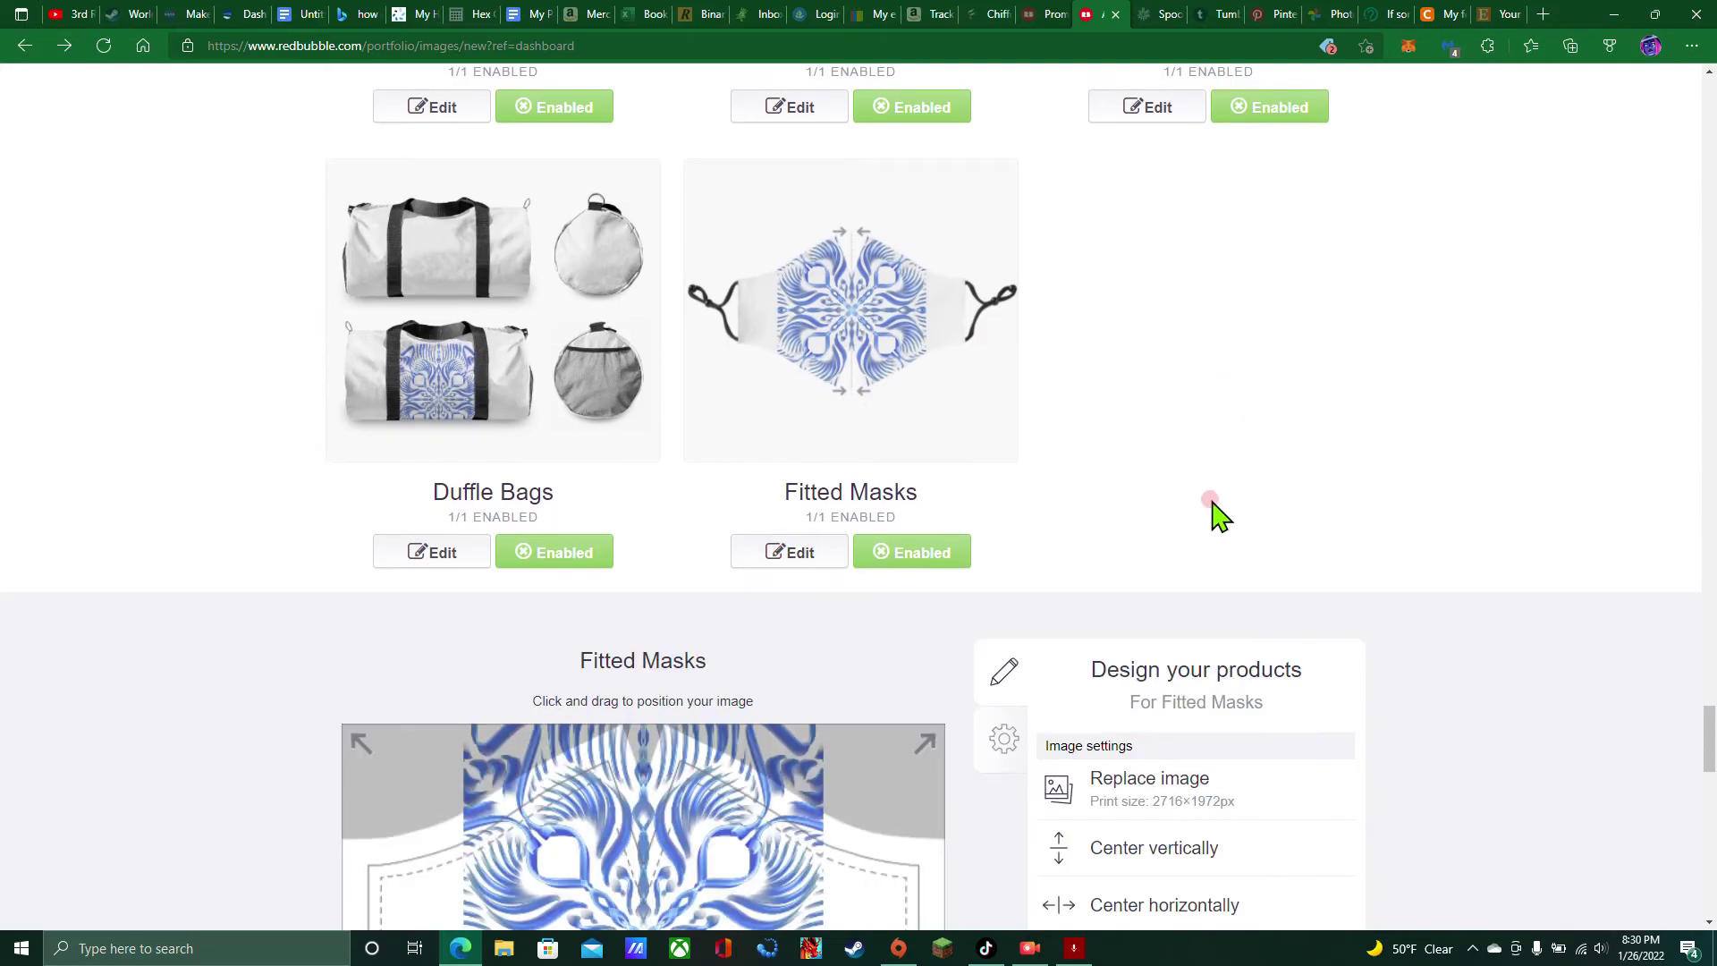
{"action": "scroll", "coordinate": [1219, 510], "scroll_direction": "down", "scroll_amount": 12}
{"action": "scroll", "coordinate": [1220, 506], "scroll_direction": "up", "scroll_amount": 8}
{"action": "left_click", "coordinate": [1213, 503]}
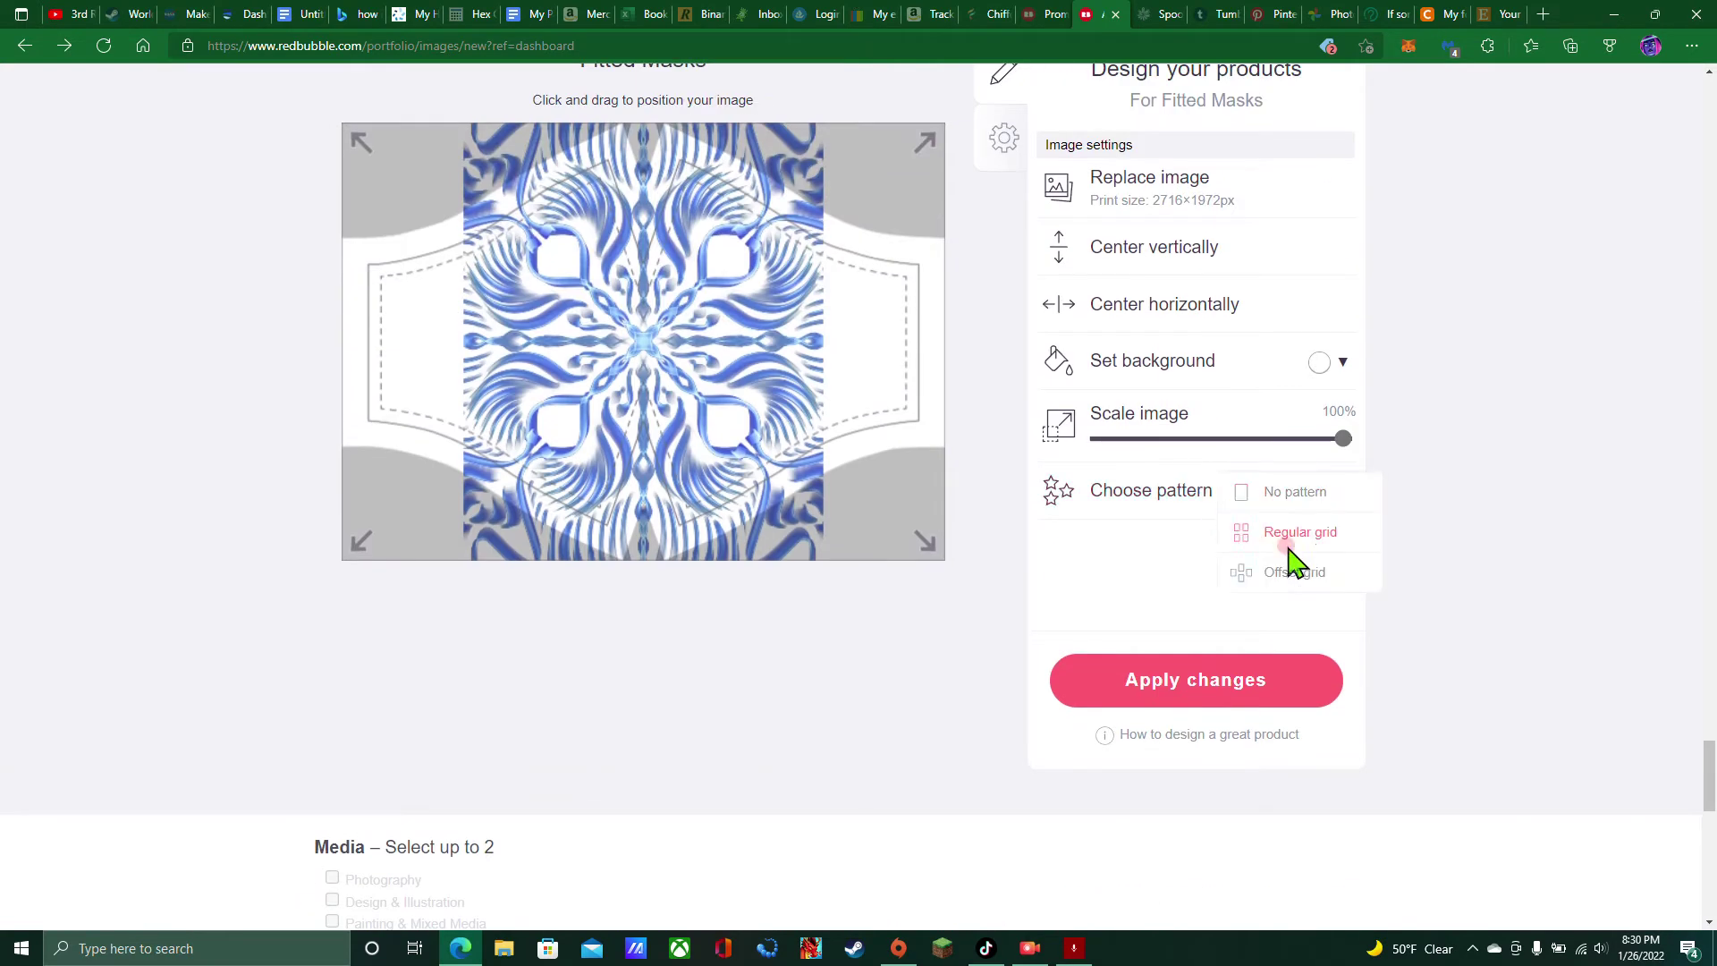
{"action": "left_click", "coordinate": [1286, 541]}
{"action": "left_click_drag", "start_coordinate": [701, 433], "coordinate": [843, 451]}
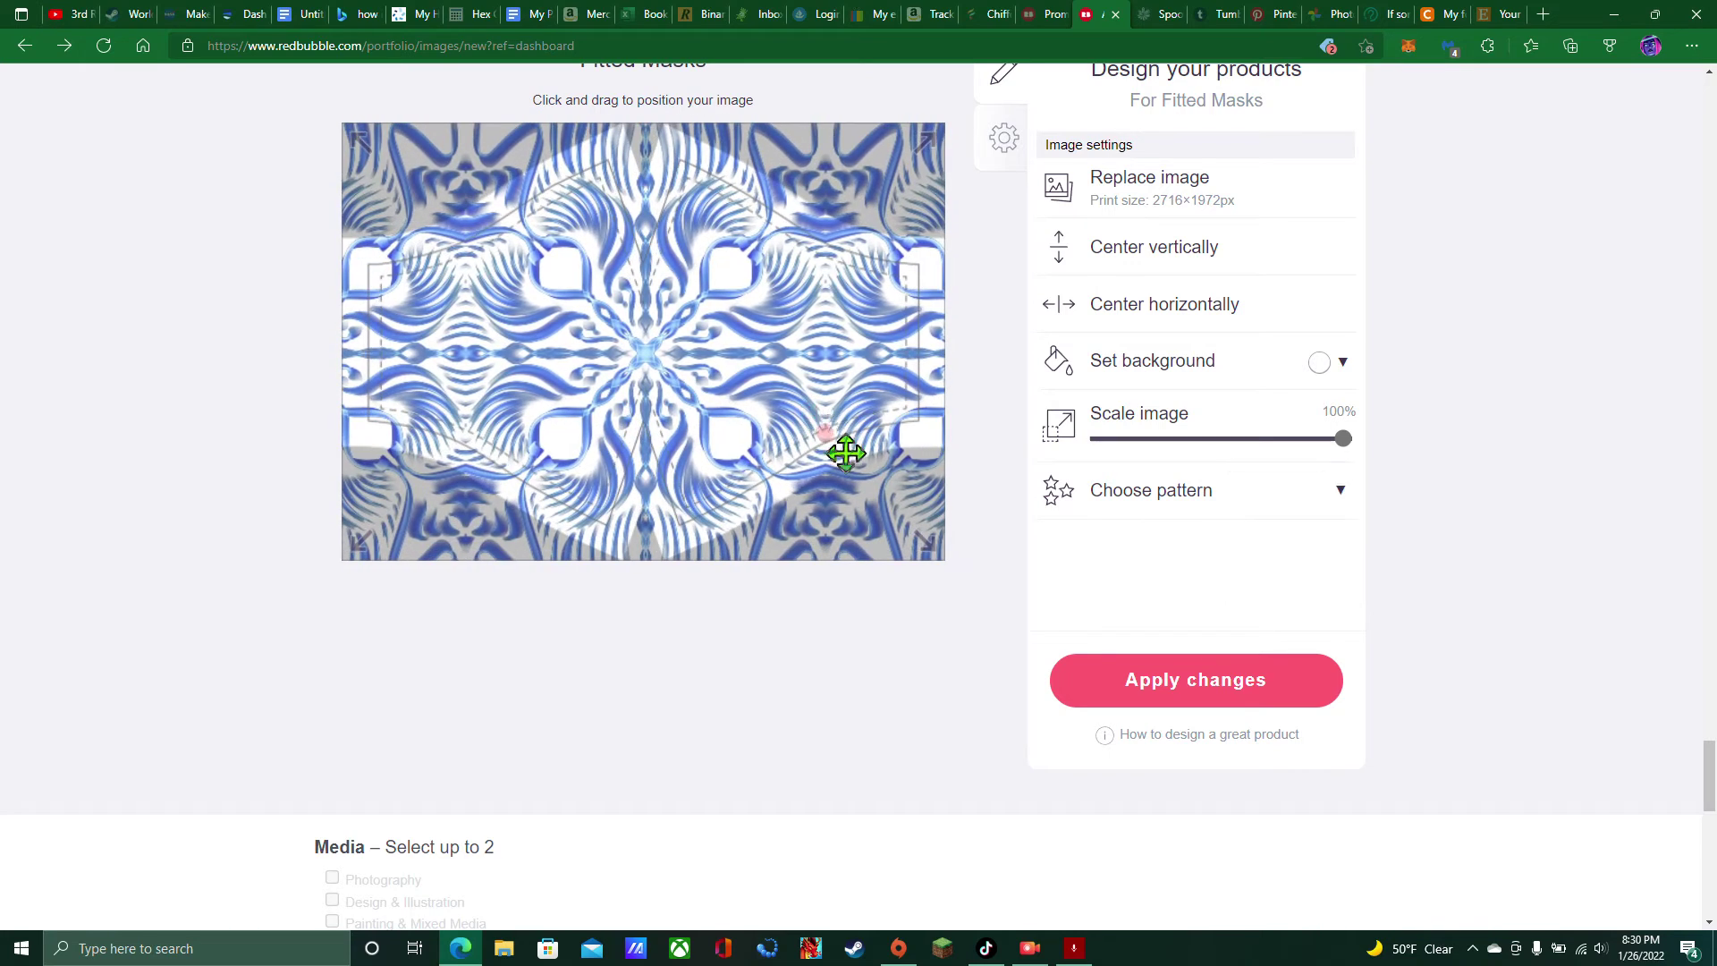
Tile the artwork across the Duffle Bags as a regular grid and reposition the pattern to line up with the round end panels
{"action": "scroll", "coordinate": [420, 450], "scroll_direction": "up", "scroll_amount": 4}
{"action": "left_click", "coordinate": [438, 339]}
{"action": "scroll", "coordinate": [840, 452], "scroll_direction": "down", "scroll_amount": 4}
{"action": "left_click", "coordinate": [1166, 497]}
{"action": "left_click", "coordinate": [1276, 536]}
{"action": "left_click_drag", "start_coordinate": [716, 567], "coordinate": [698, 652]}
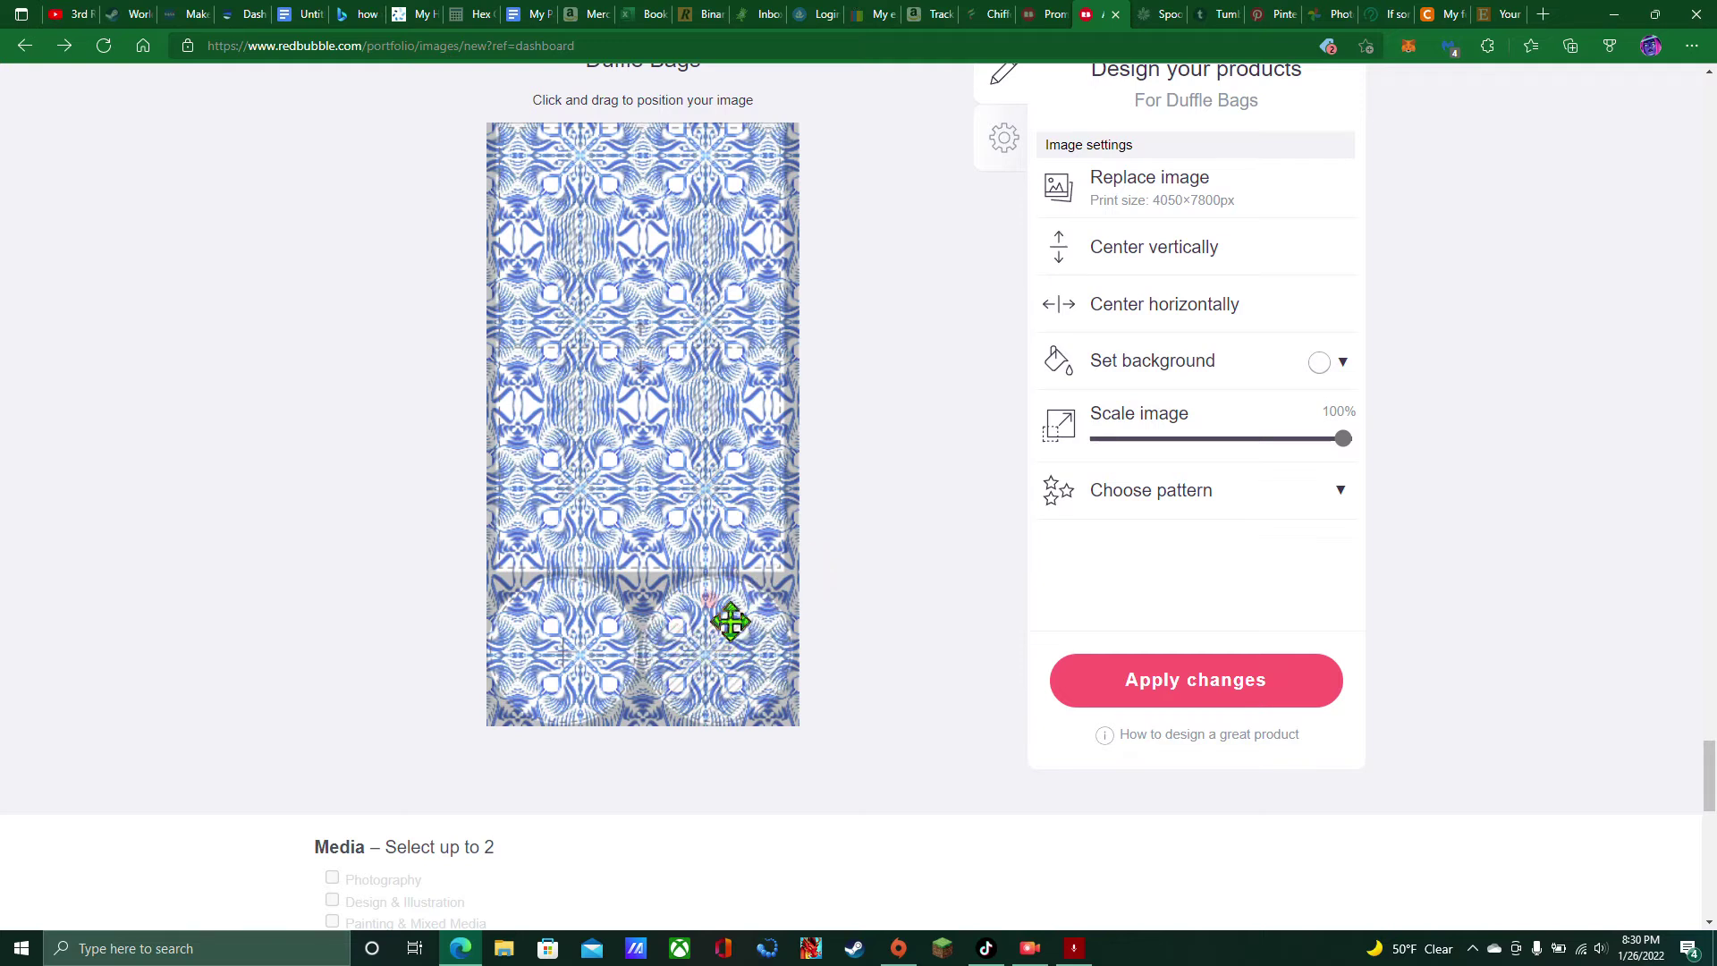
{"action": "mouse_move", "coordinate": [725, 617]}
{"action": "left_mouse_down"}
{"action": "mouse_move", "coordinate": [706, 609]}
{"action": "mouse_move", "coordinate": [740, 606]}
{"action": "mouse_move", "coordinate": [701, 621]}
{"action": "mouse_move", "coordinate": [726, 613]}
{"action": "left_mouse_up"}
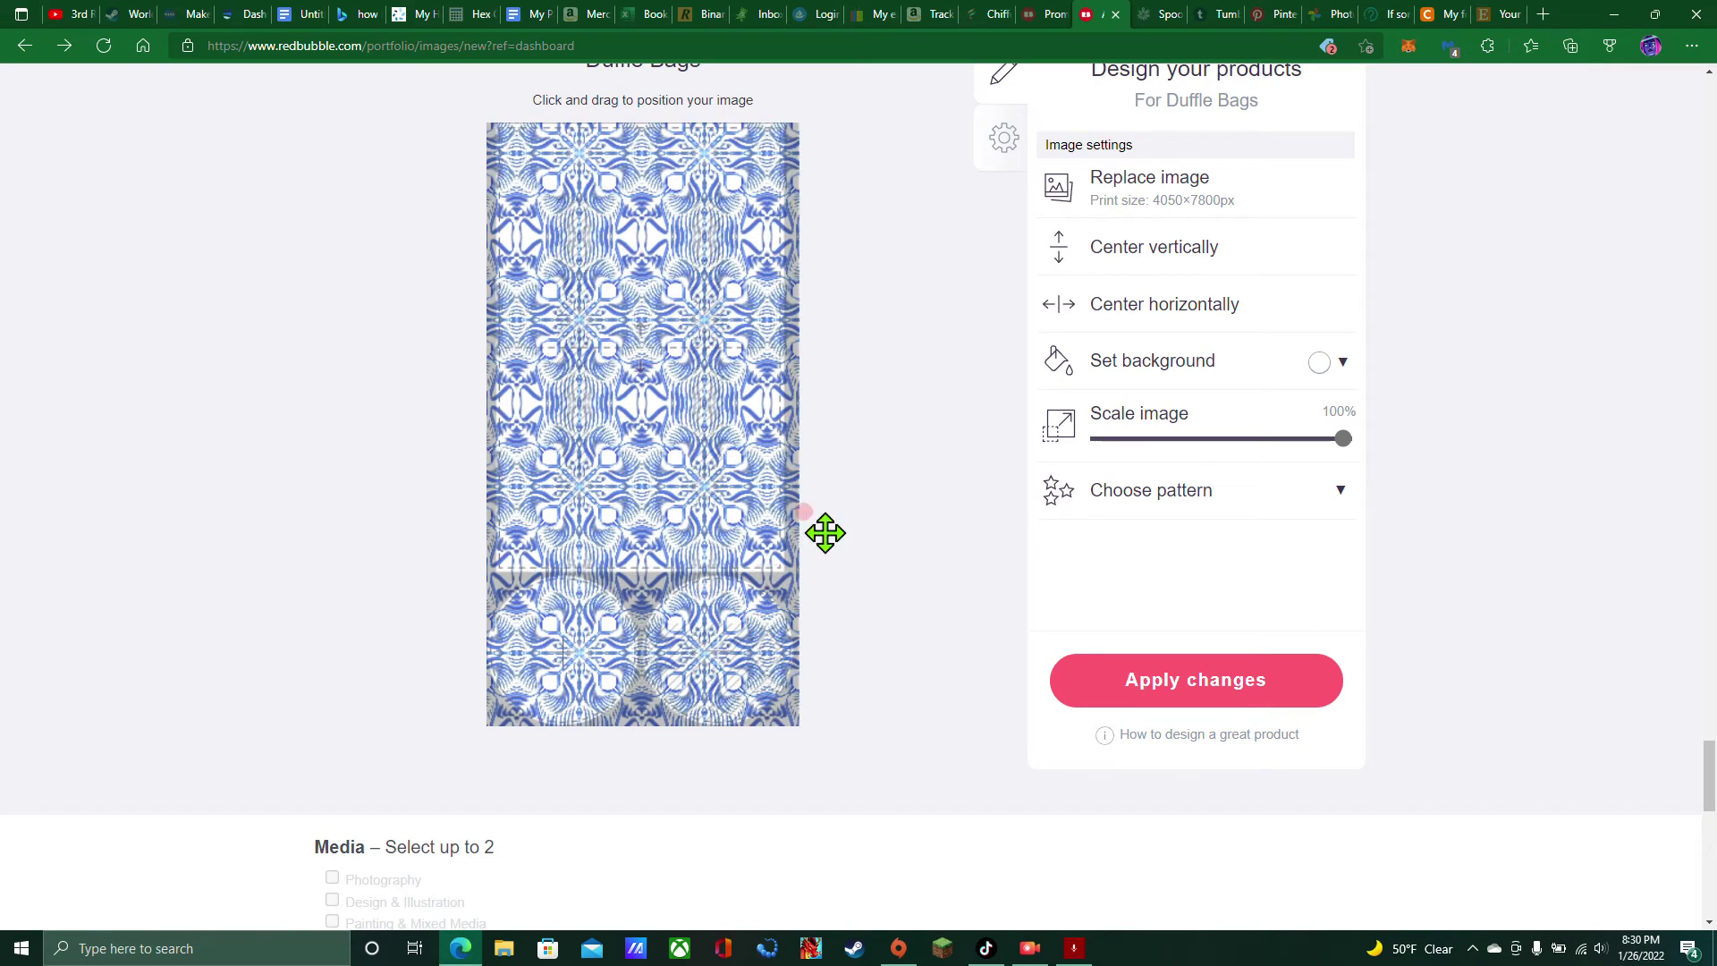
Tile the artwork across the Backpacks as a regular grid and position the pattern so a motif is centred on the front pocket
{"action": "scroll", "coordinate": [824, 534], "scroll_direction": "up", "scroll_amount": 7}
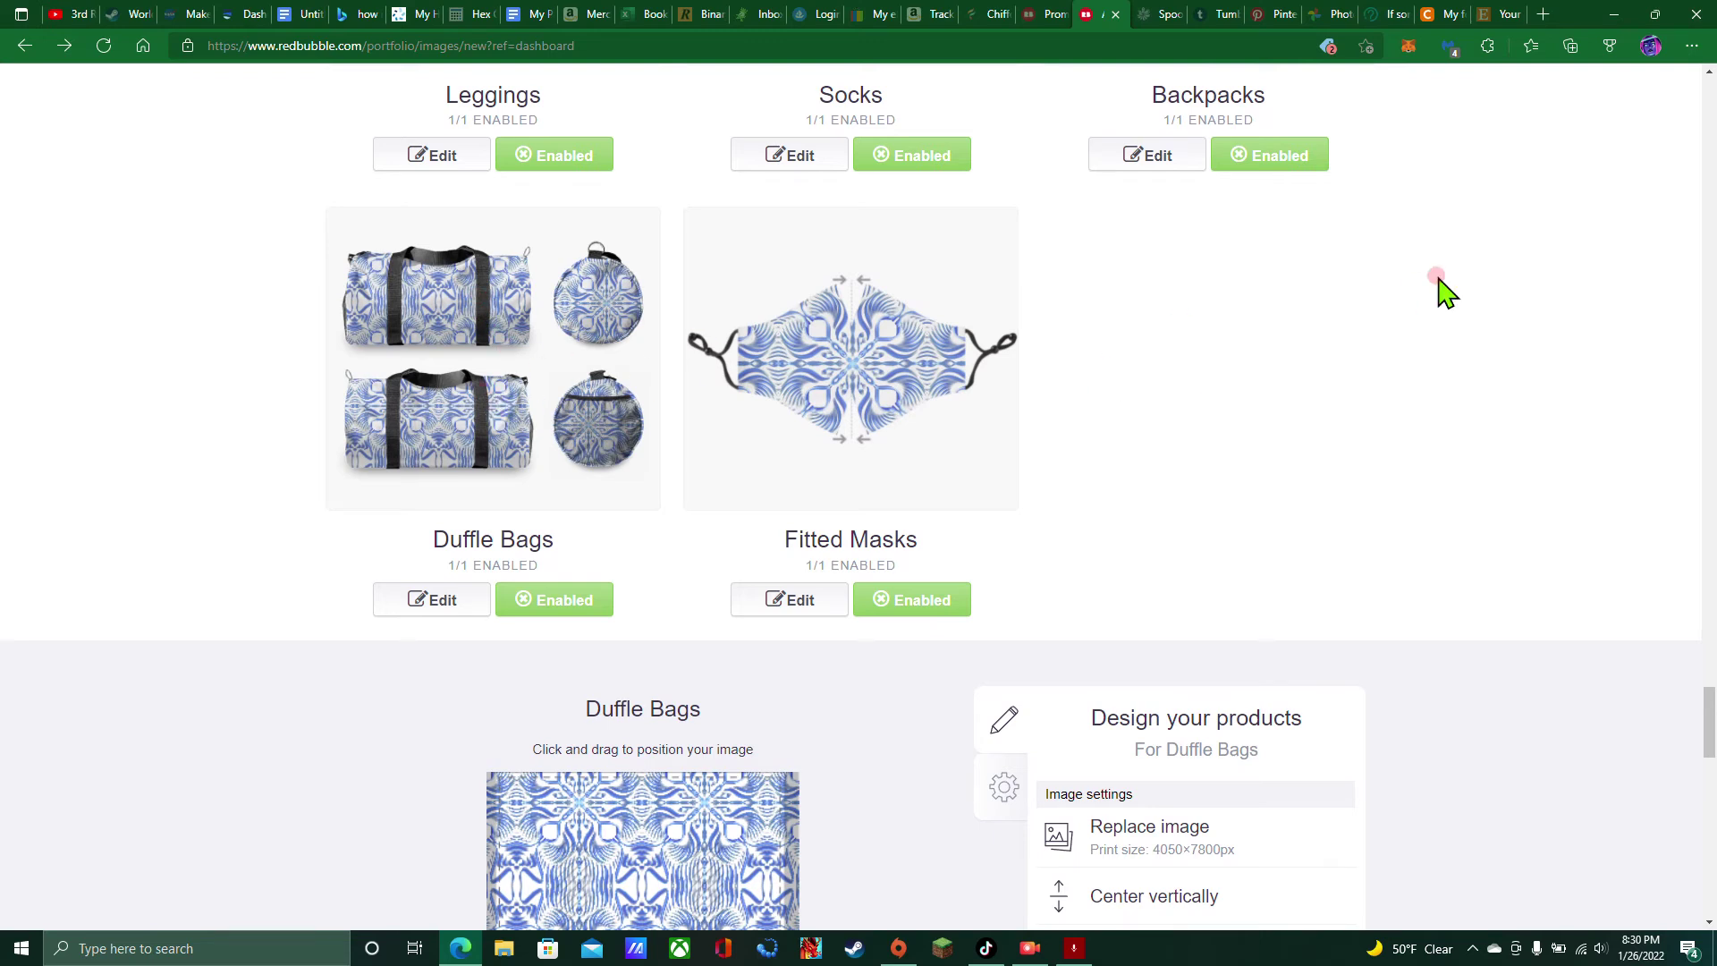
{"action": "scroll", "coordinate": [1254, 357], "scroll_direction": "up", "scroll_amount": 3}
{"action": "left_click", "coordinate": [1136, 416]}
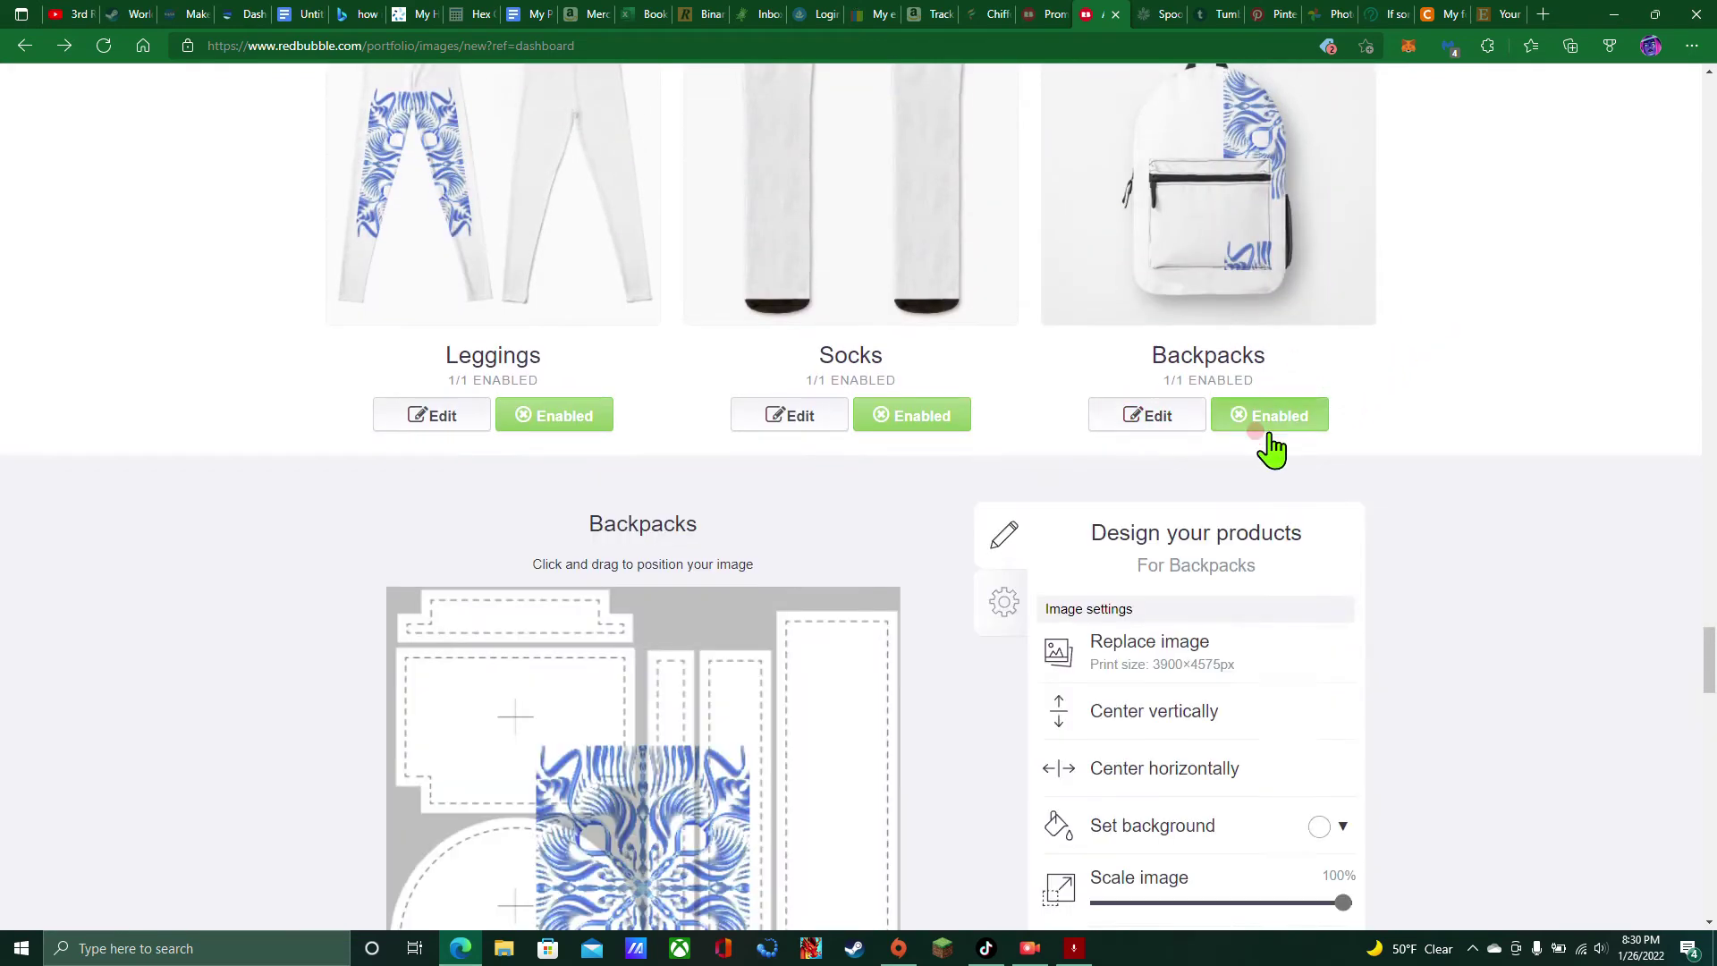
{"action": "scroll", "coordinate": [1346, 447], "scroll_direction": "down", "scroll_amount": 4}
{"action": "left_click", "coordinate": [1196, 575]}
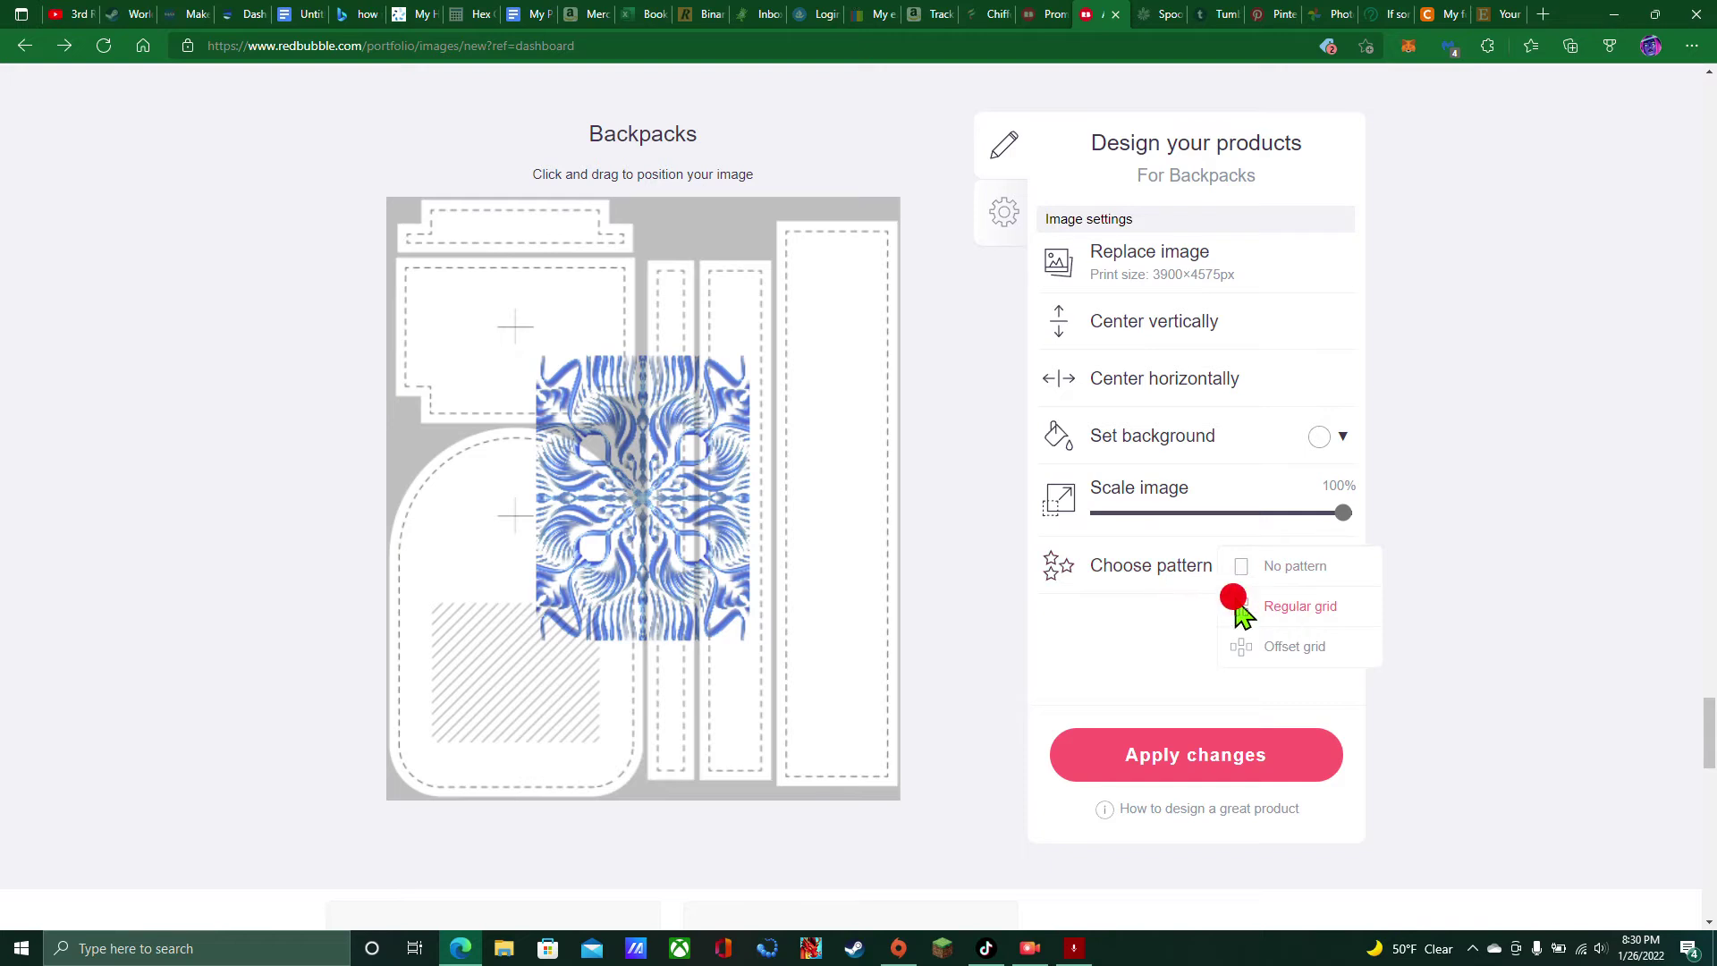
{"action": "left_click", "coordinate": [1281, 619]}
{"action": "left_click_drag", "start_coordinate": [755, 582], "coordinate": [774, 615]}
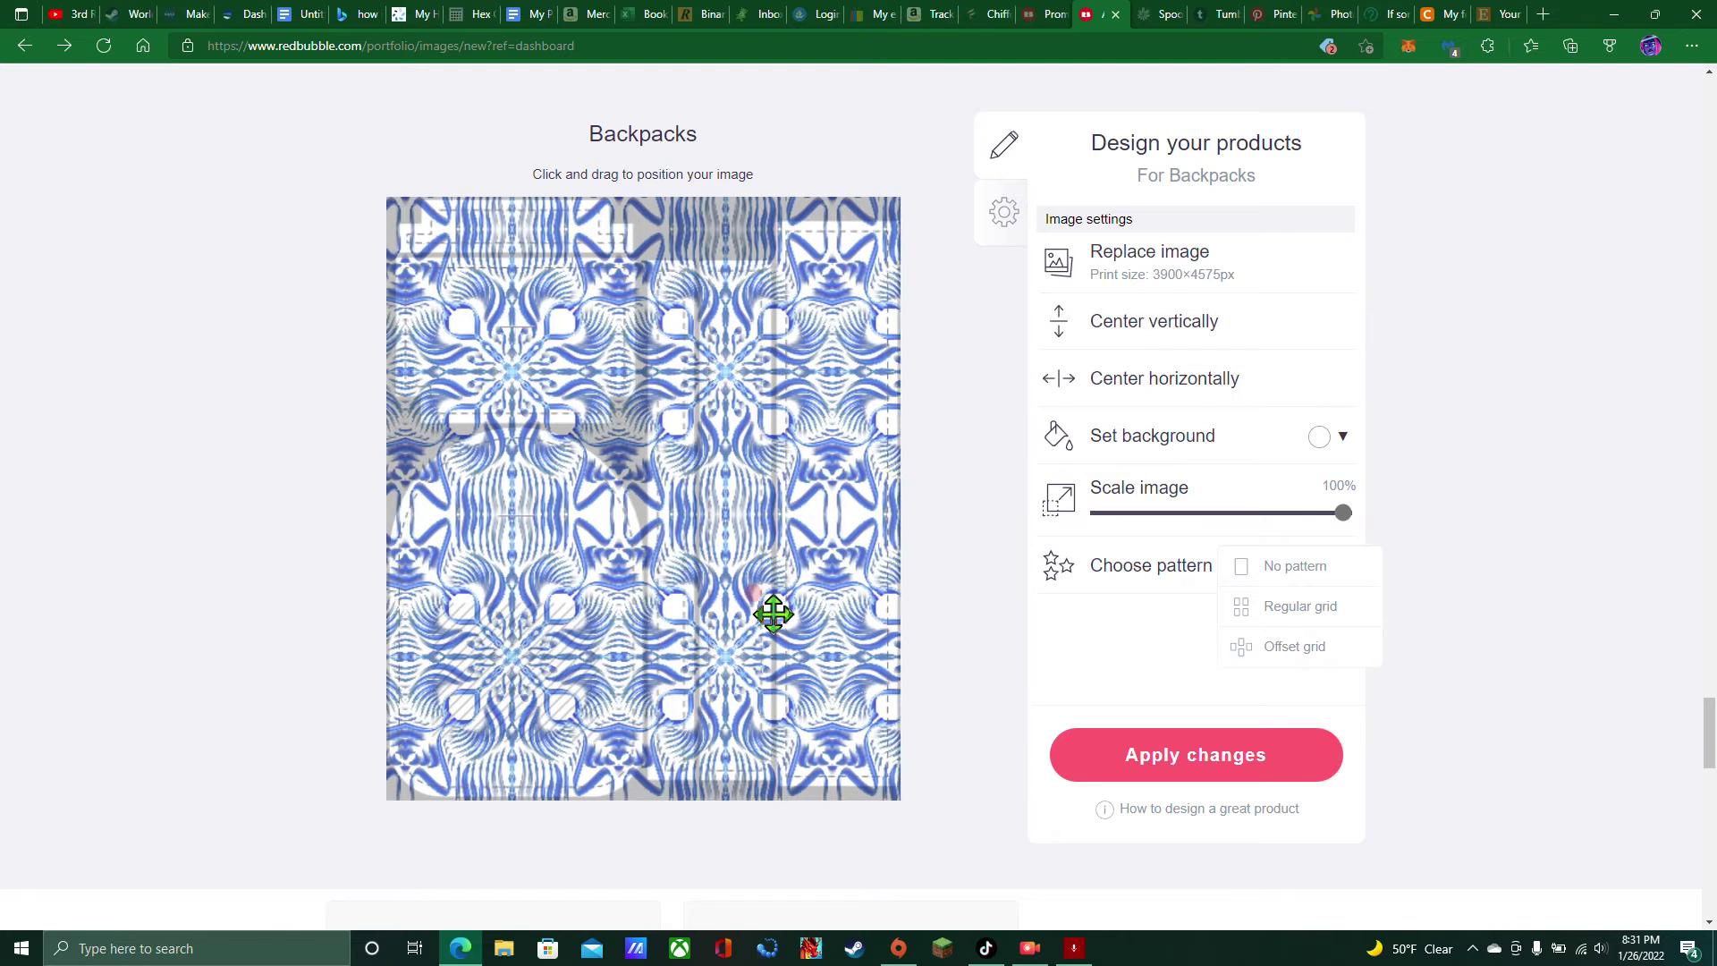
{"action": "scroll", "coordinate": [1005, 552], "scroll_direction": "up", "scroll_amount": 5}
{"action": "left_click_drag", "start_coordinate": [788, 765], "coordinate": [779, 770]}
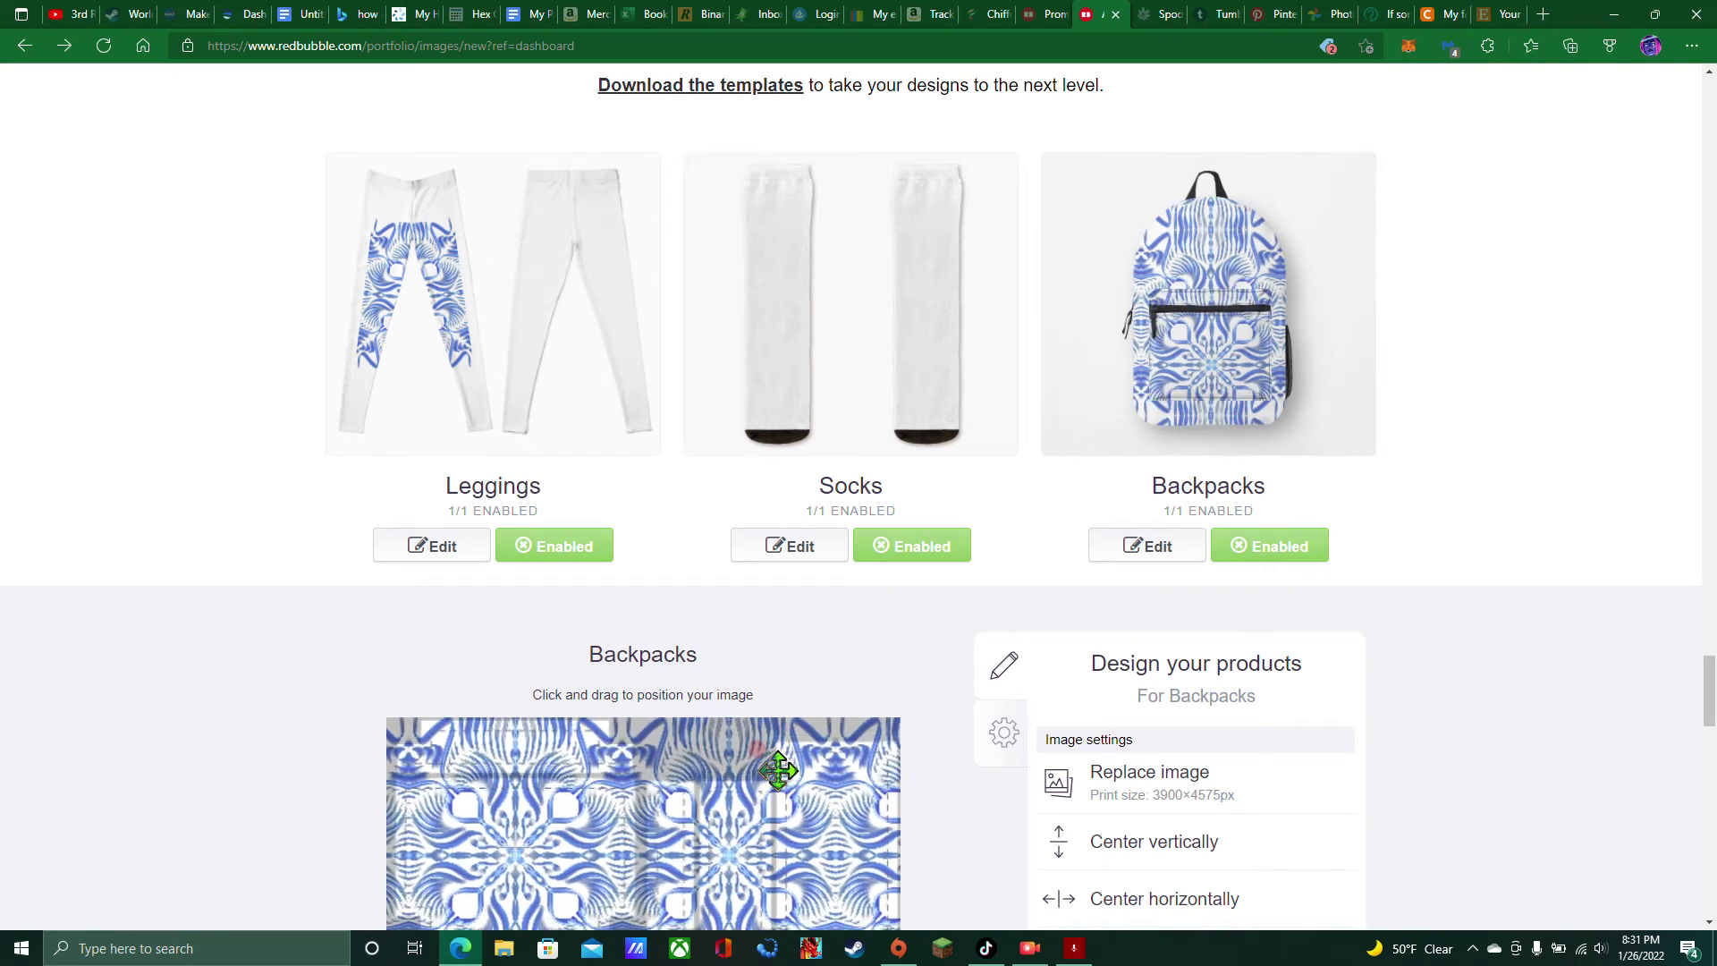
Tile the artwork across the Socks as a regular grid and shift the pattern slightly left
{"action": "left_click", "coordinate": [785, 550]}
{"action": "left_click", "coordinate": [1197, 582]}
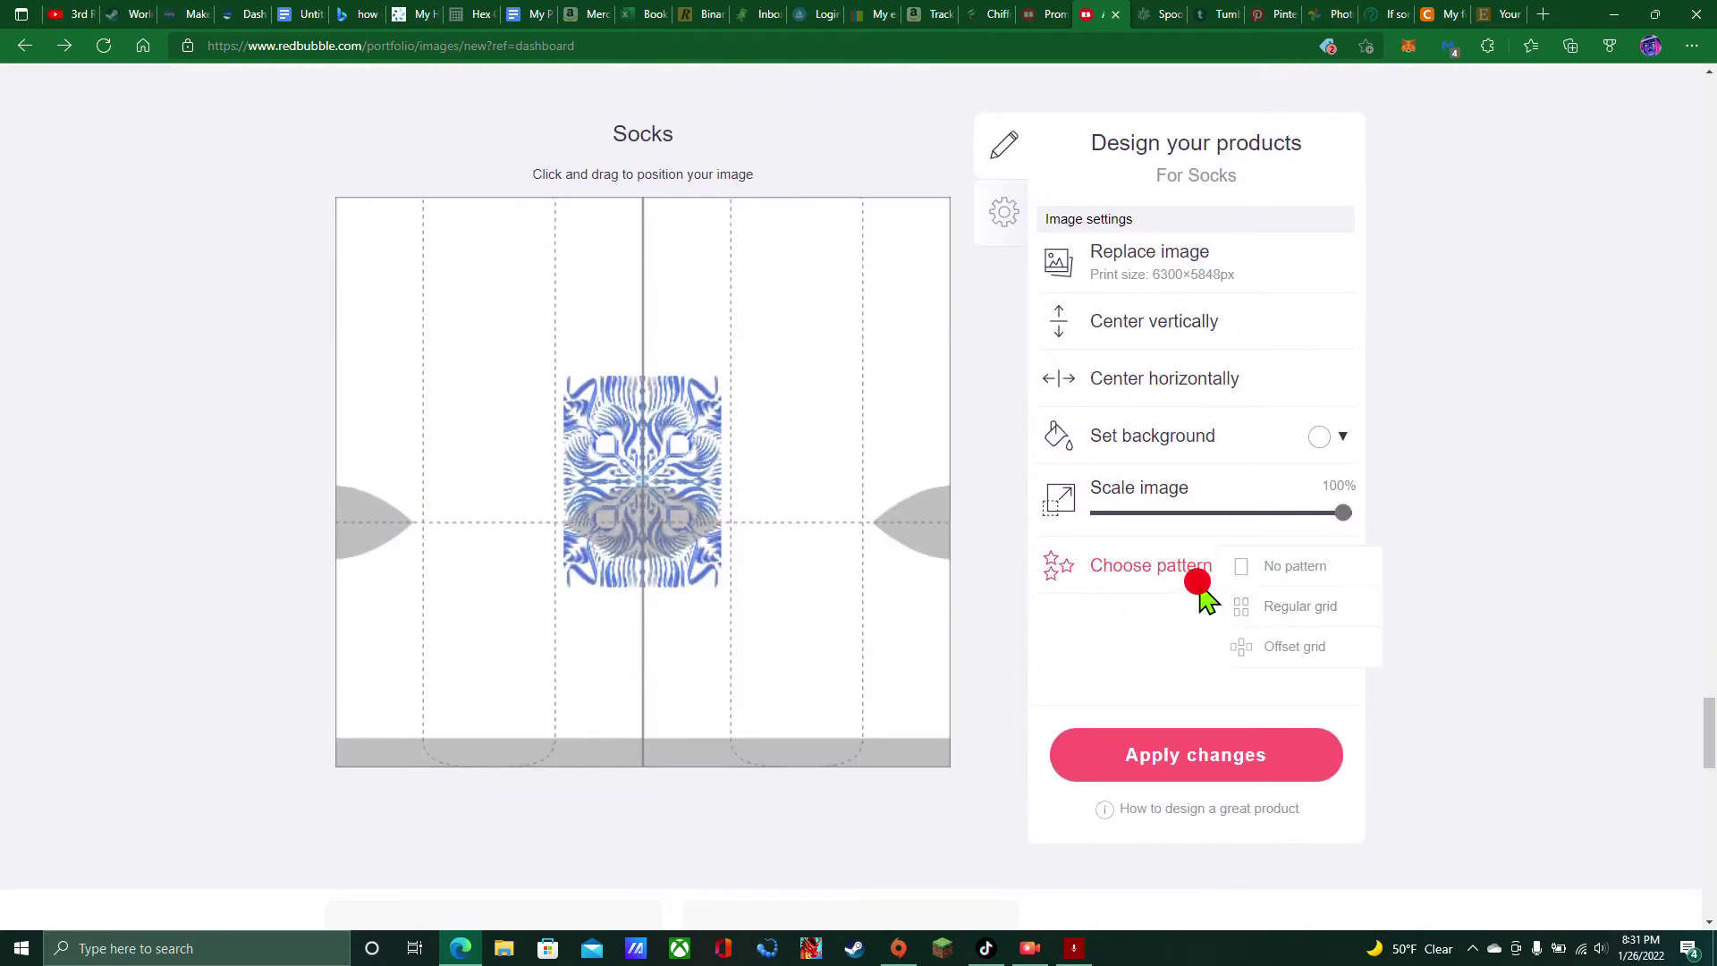
{"action": "left_click", "coordinate": [1239, 609]}
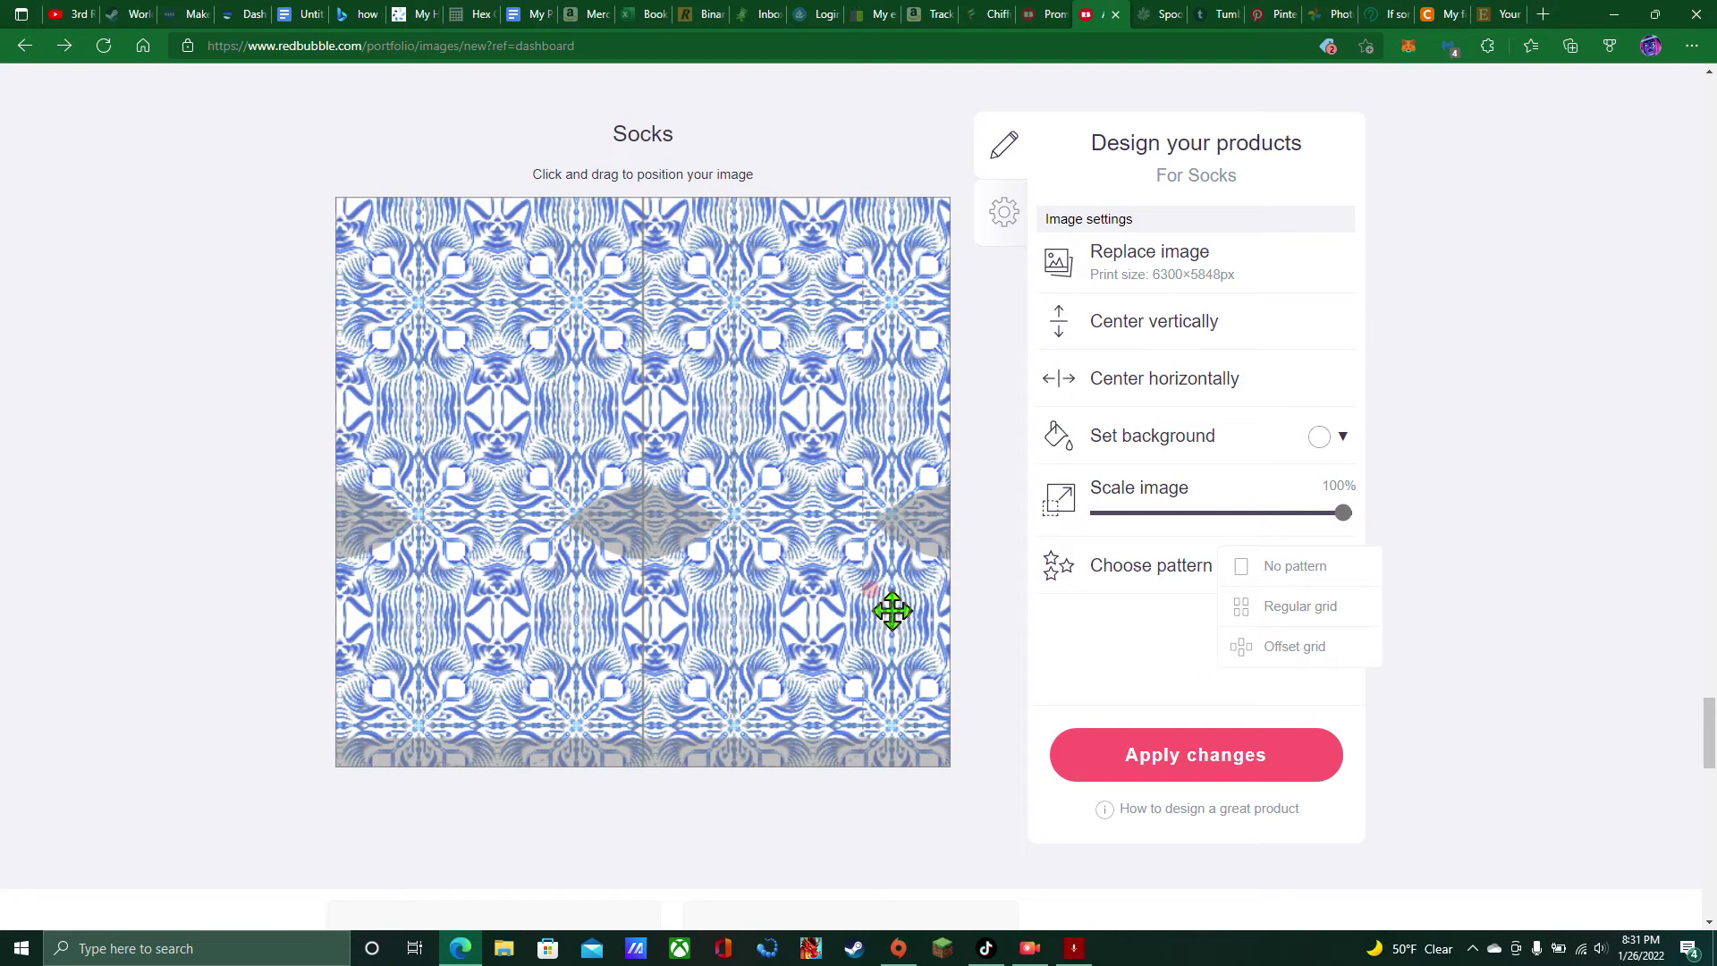
{"action": "left_click", "coordinate": [1009, 527]}
{"action": "scroll", "coordinate": [1020, 544], "scroll_direction": "up", "scroll_amount": 5}
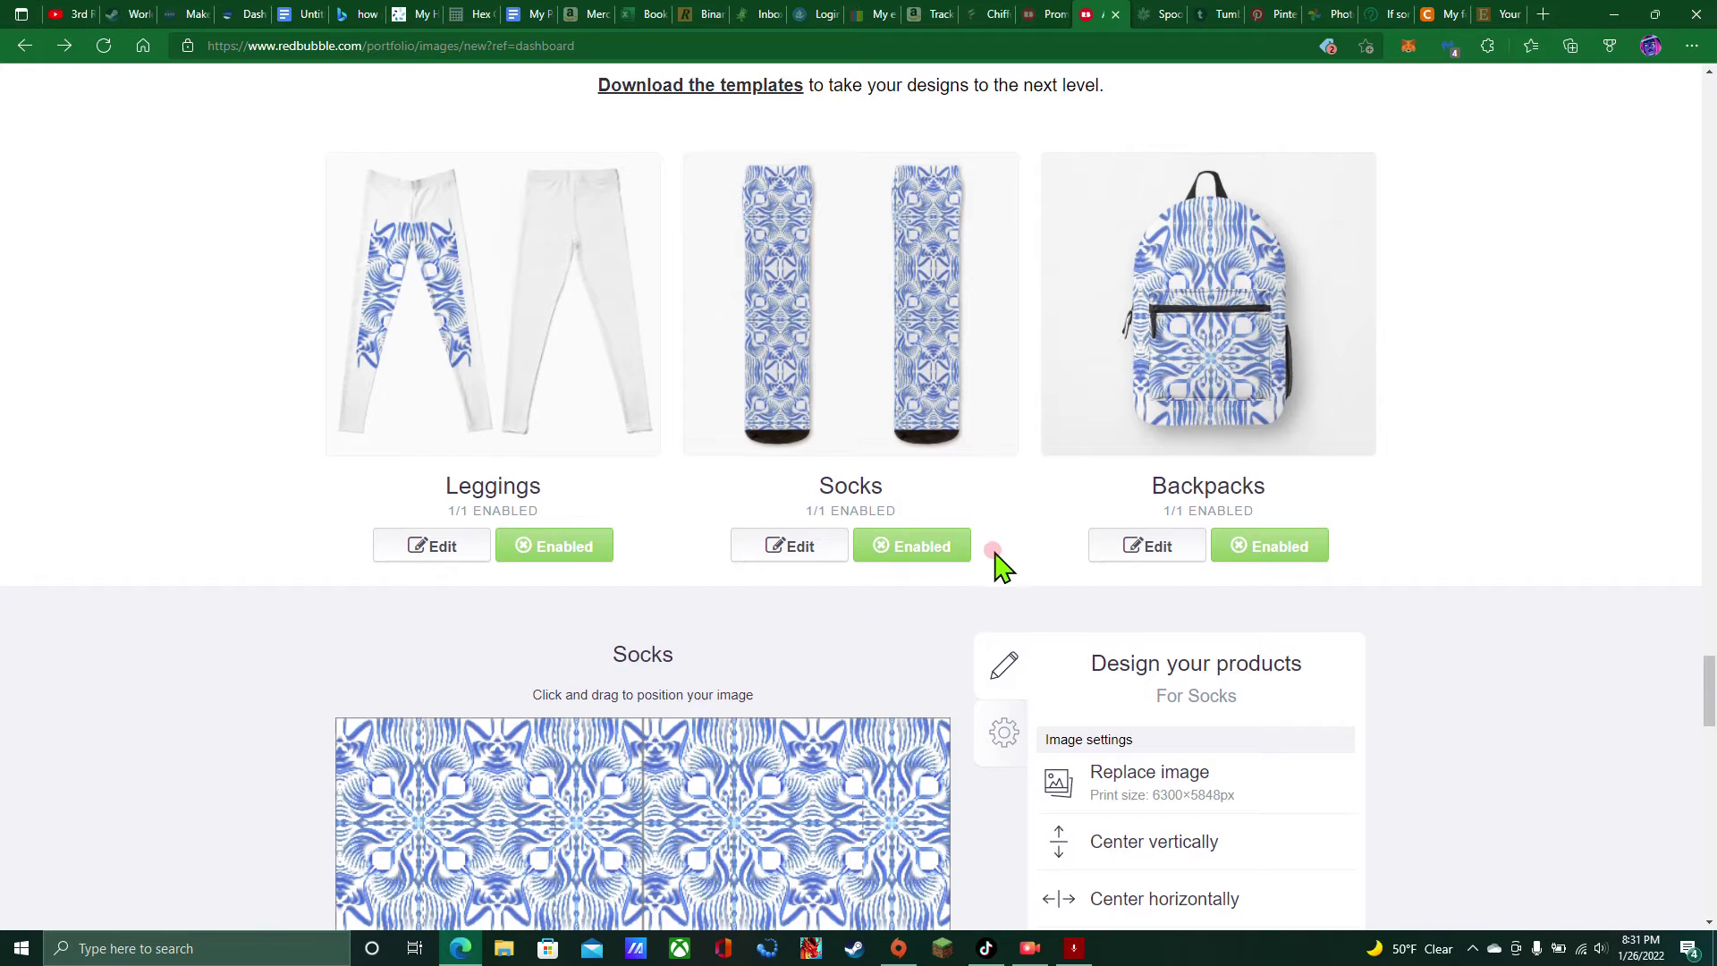
{"action": "mouse_move", "coordinate": [859, 784]}
{"action": "left_mouse_down"}
{"action": "mouse_move", "coordinate": [828, 805]}
{"action": "mouse_move", "coordinate": [850, 773]}
{"action": "left_mouse_up"}
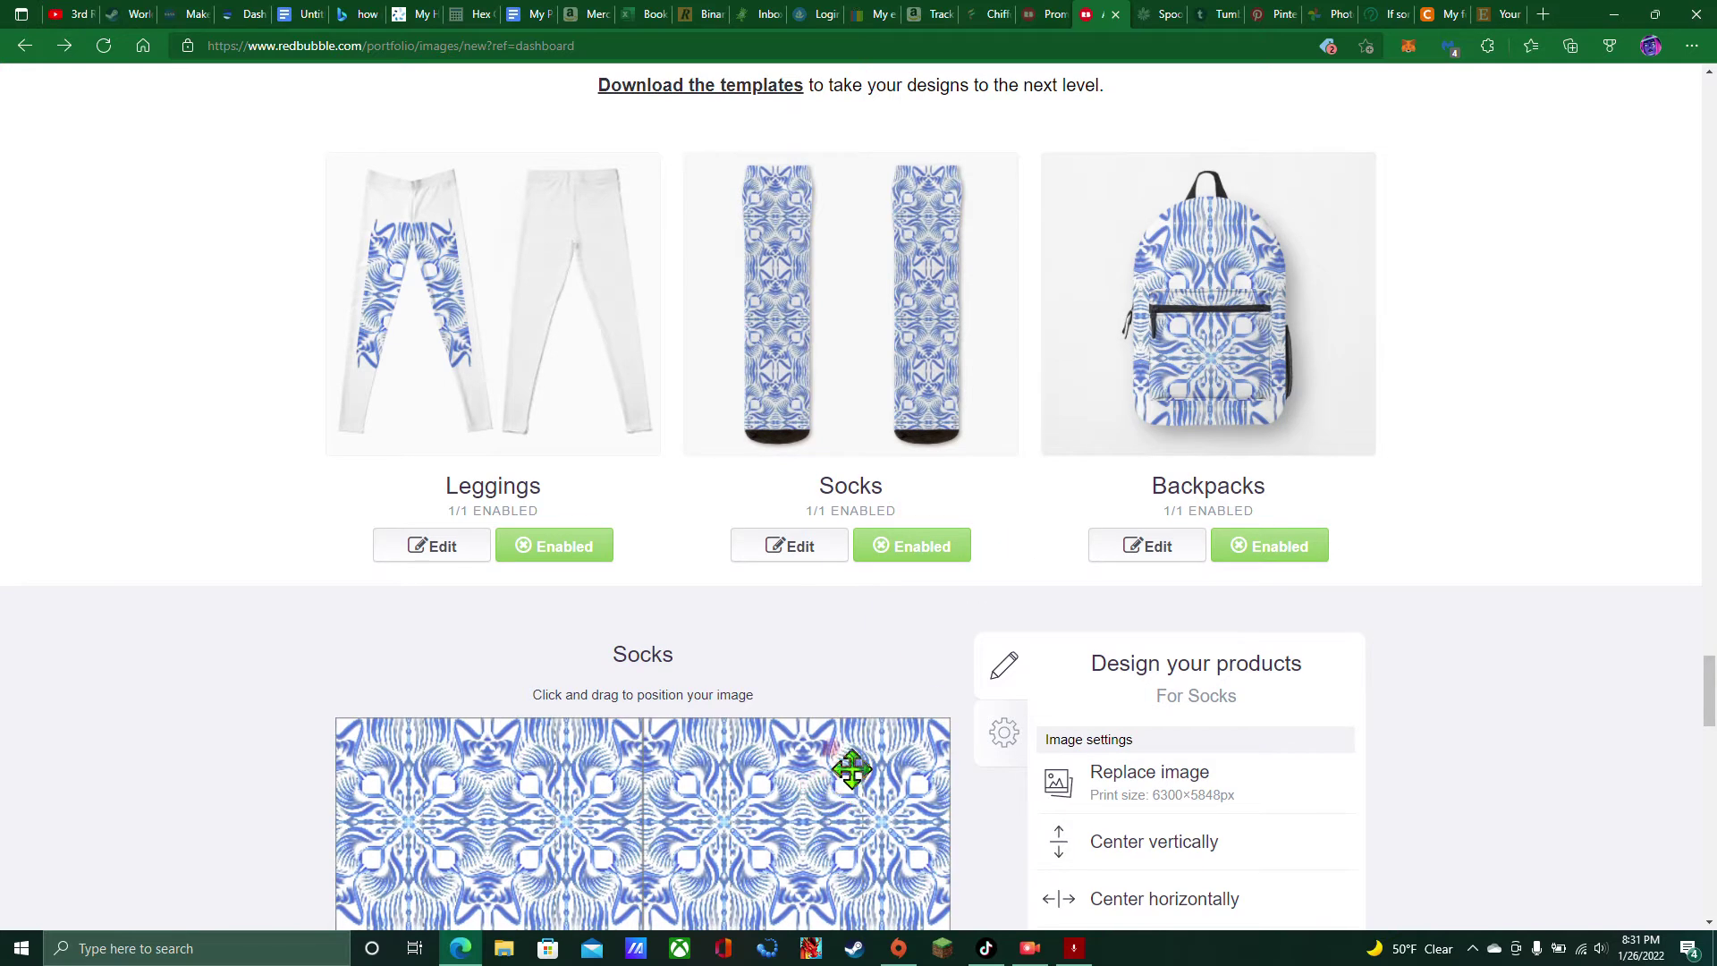
Tile the artwork across the Leggings as a regular grid and move the pattern to a new vertical position
{"action": "left_click", "coordinate": [421, 550]}
{"action": "scroll", "coordinate": [1063, 617], "scroll_direction": "down", "scroll_amount": 3}
{"action": "left_click", "coordinate": [1250, 829]}
{"action": "left_click", "coordinate": [1299, 867]}
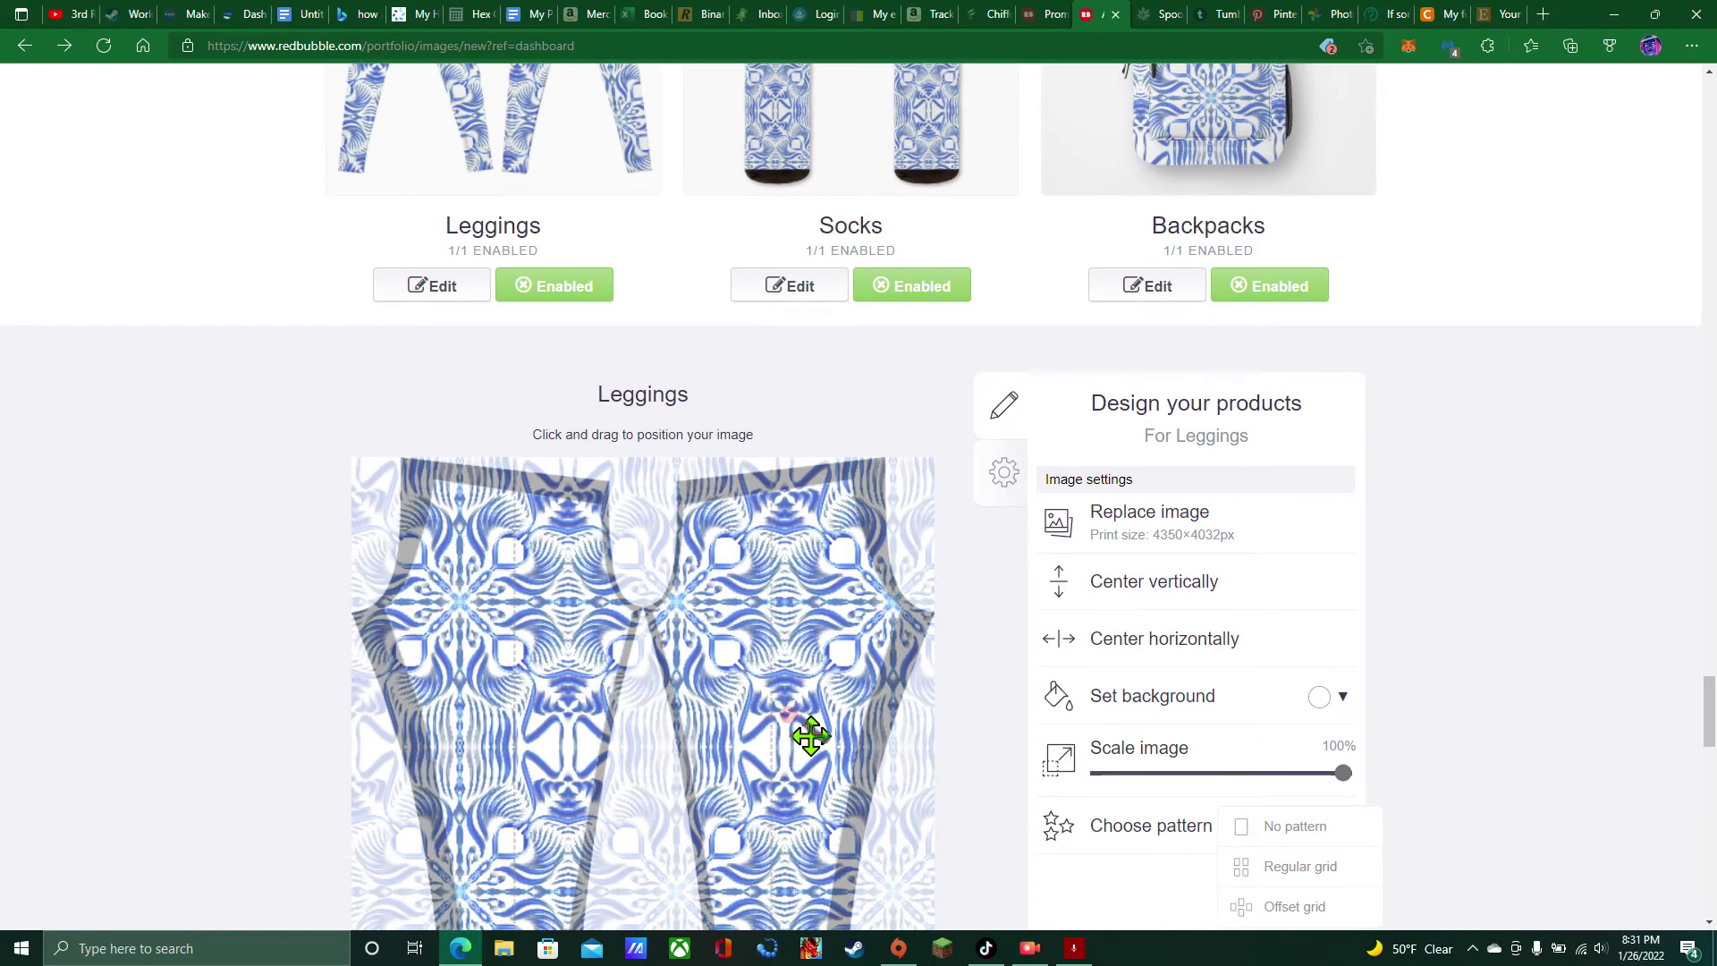
{"action": "scroll", "coordinate": [912, 605], "scroll_direction": "up", "scroll_amount": 4}
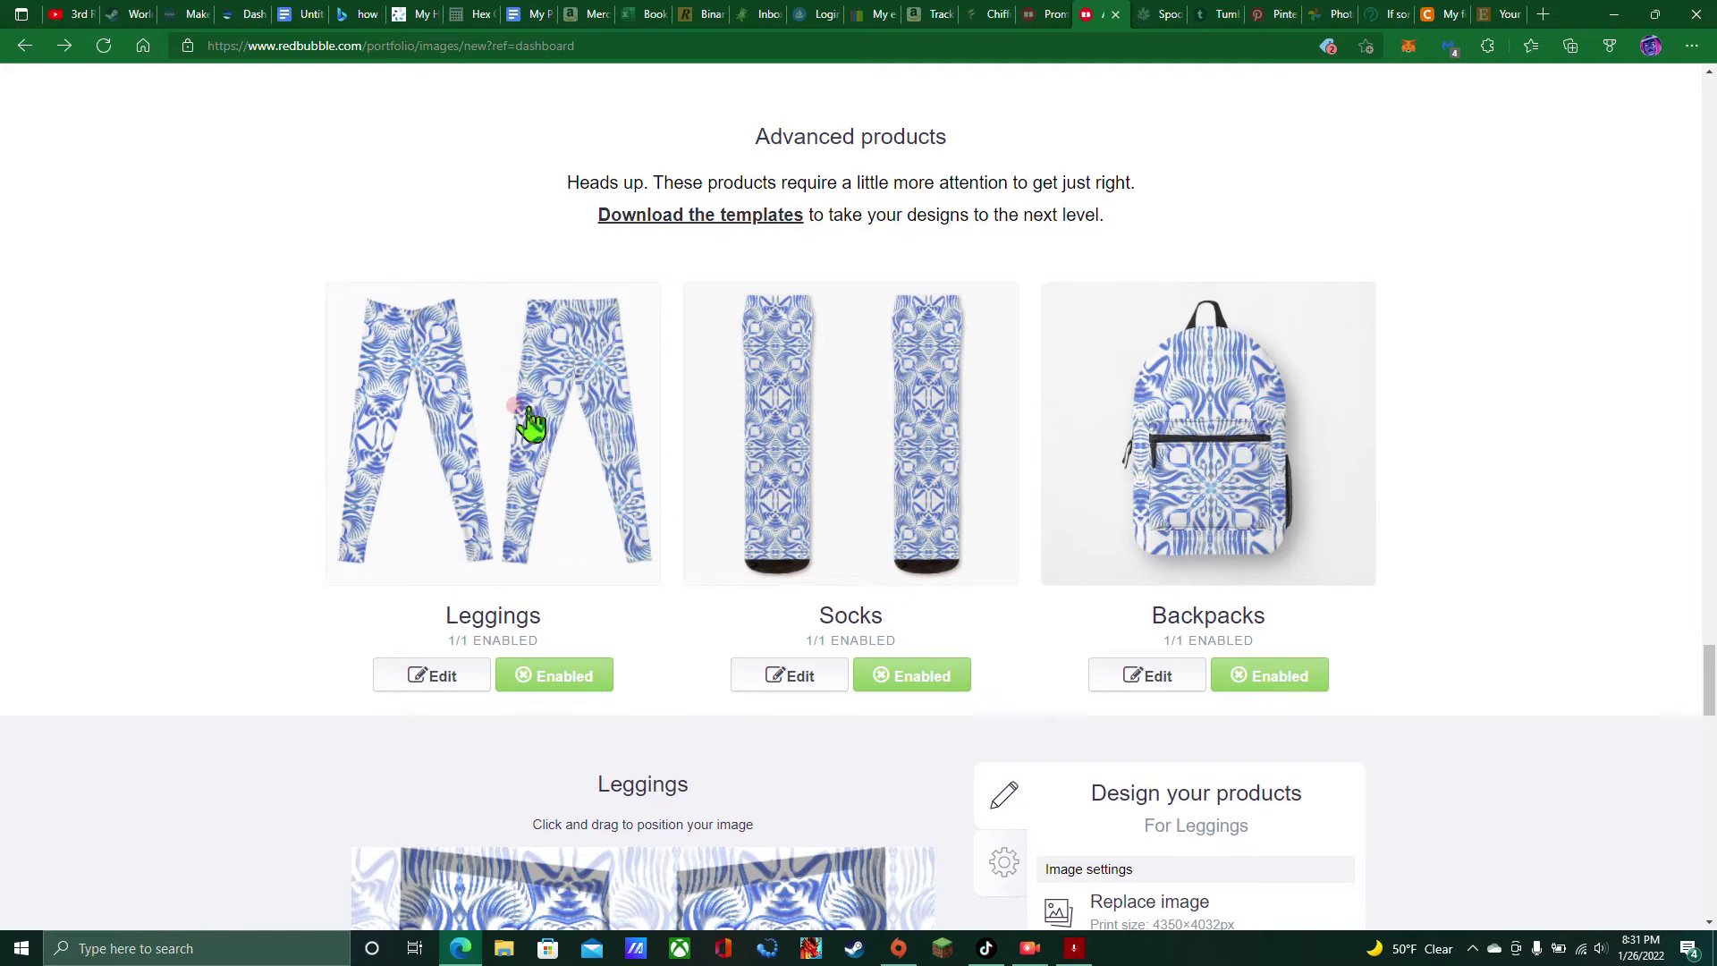
{"action": "scroll", "coordinate": [643, 534], "scroll_direction": "down", "scroll_amount": 3}
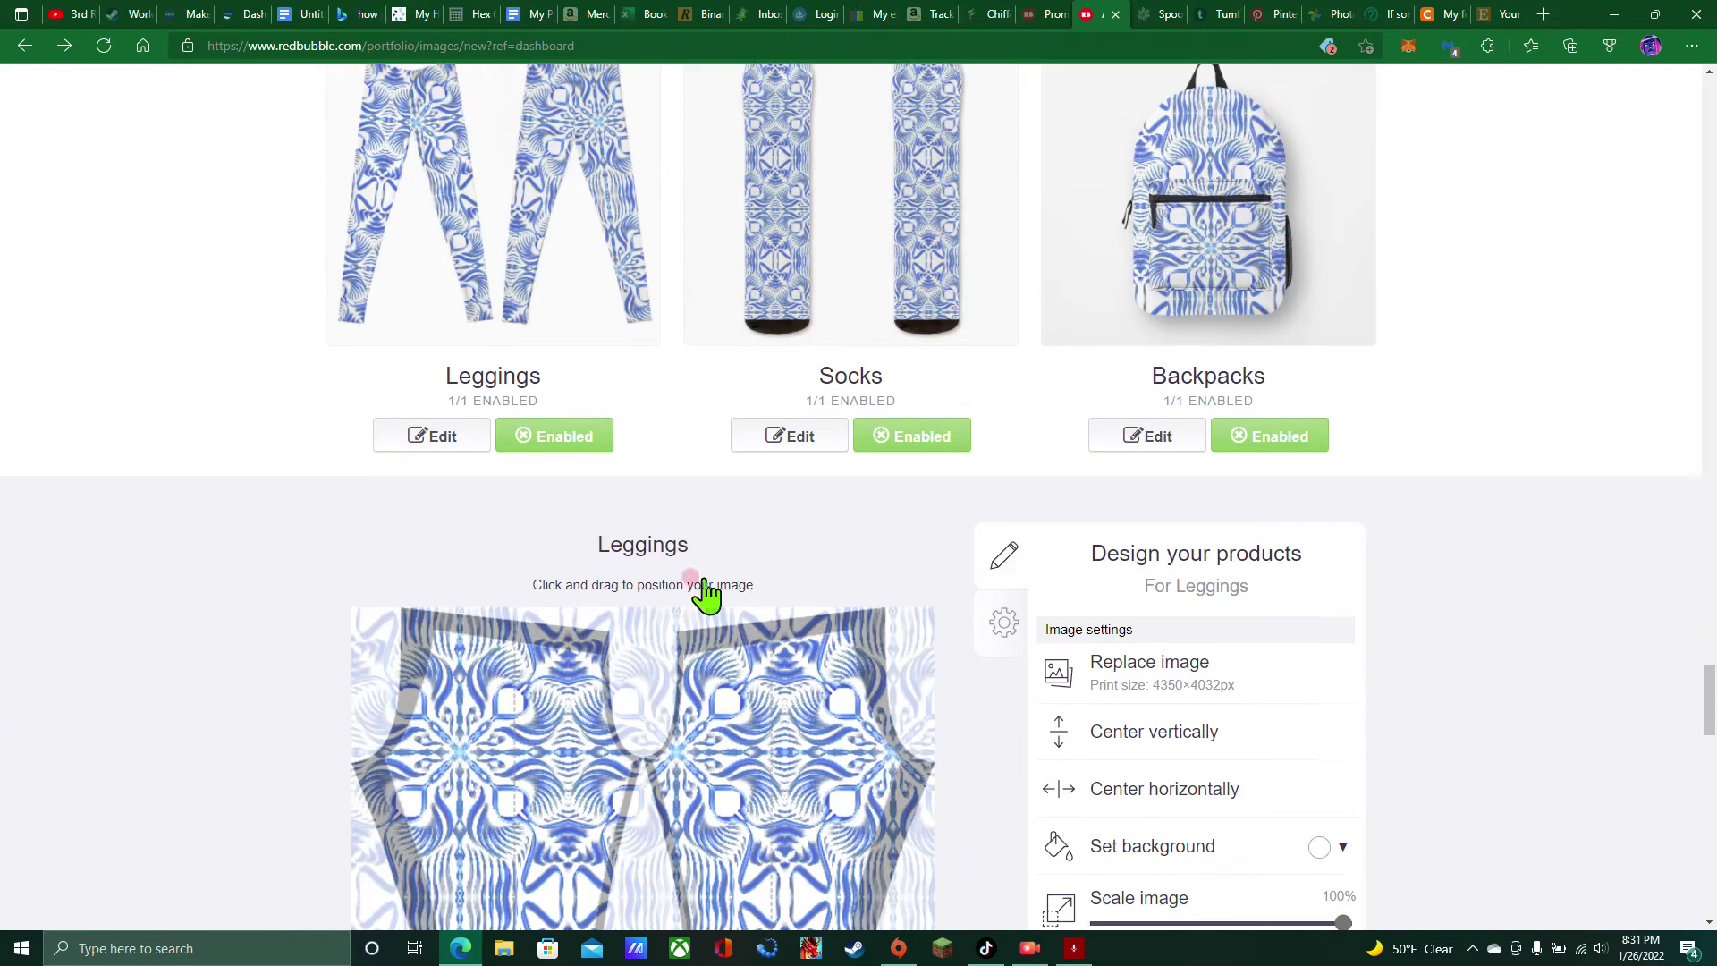
{"action": "left_click_drag", "start_coordinate": [766, 736], "coordinate": [779, 818]}
{"action": "scroll", "coordinate": [779, 816], "scroll_direction": "up", "scroll_amount": 3}
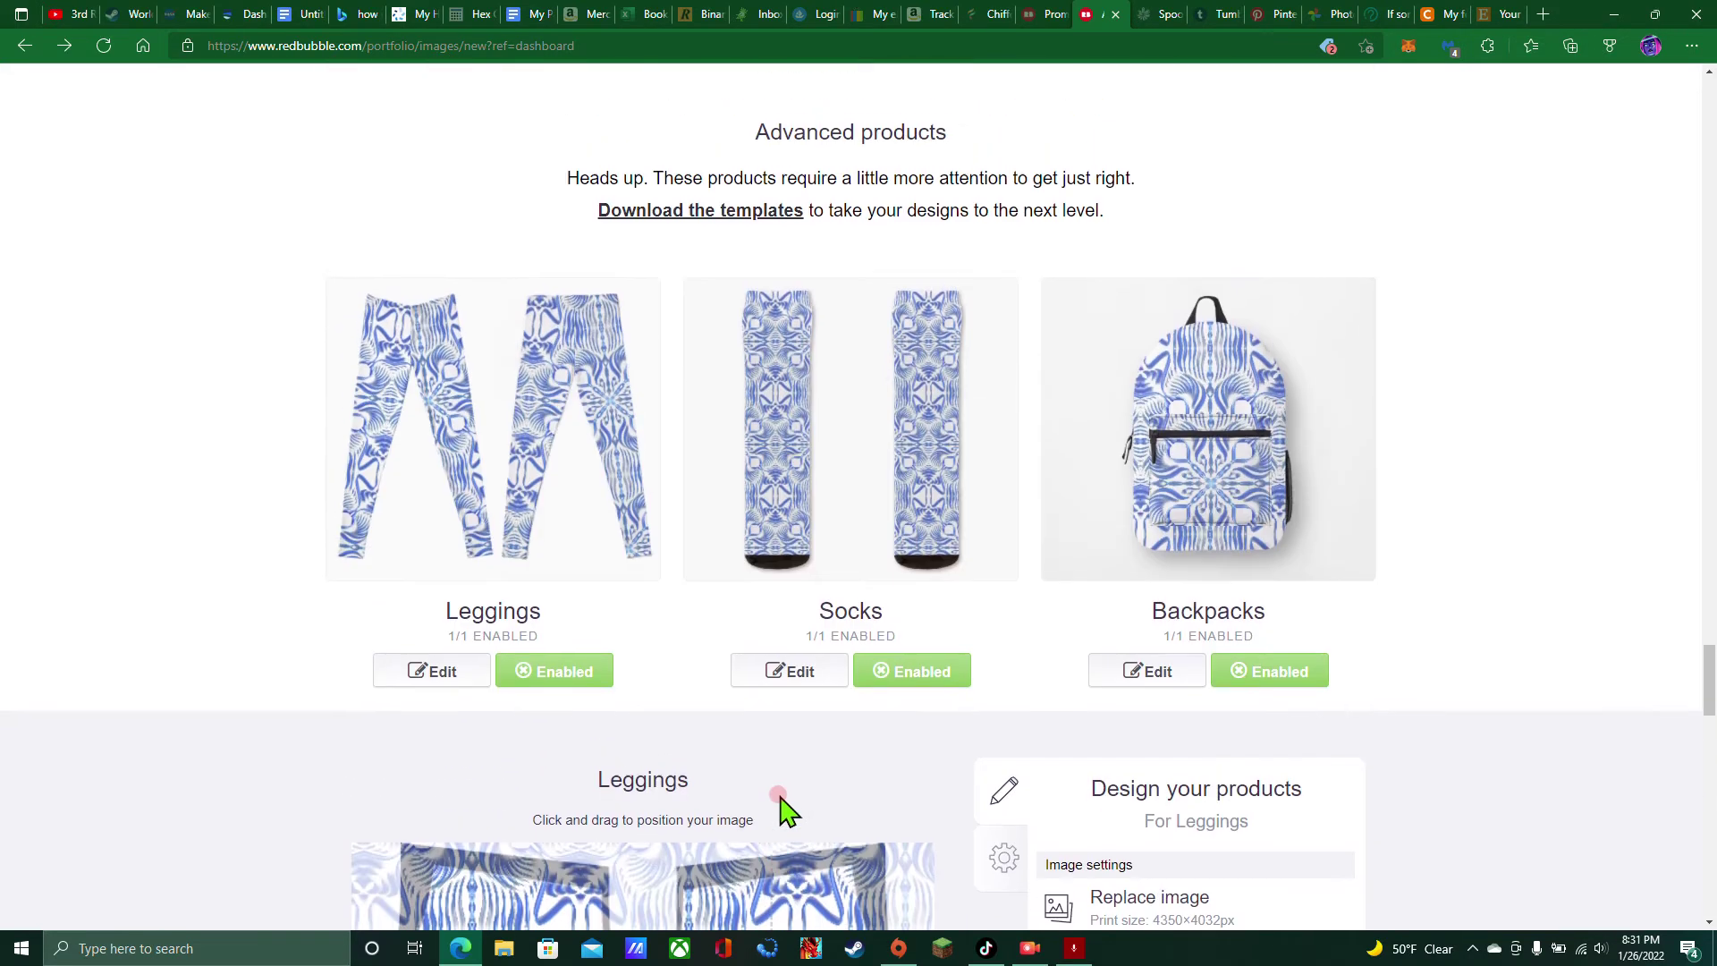
Tile the artwork across the Phone Wallets as a regular grid and adjust the pattern so one motif sits in the centre
{"action": "scroll", "coordinate": [775, 774], "scroll_direction": "up", "scroll_amount": 7}
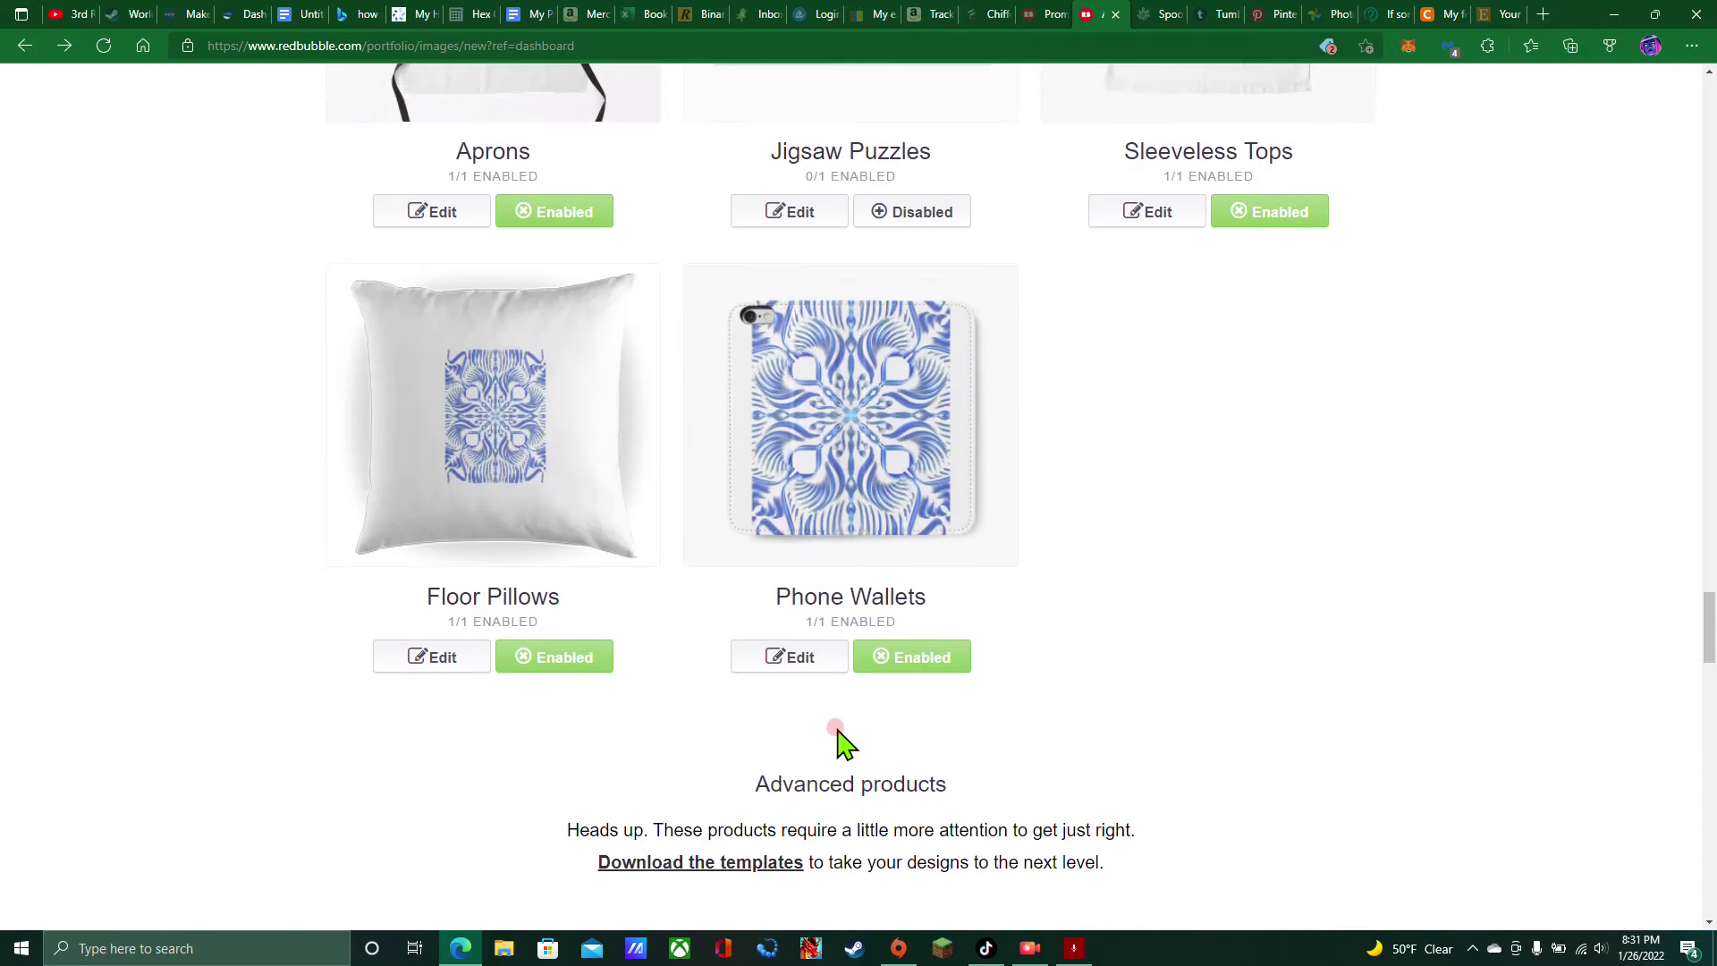
{"action": "left_click", "coordinate": [793, 671]}
{"action": "scroll", "coordinate": [1242, 694], "scroll_direction": "down", "scroll_amount": 6}
{"action": "left_click", "coordinate": [1204, 551]}
{"action": "left_click", "coordinate": [1274, 592]}
{"action": "left_click_drag", "start_coordinate": [793, 599], "coordinate": [874, 575]}
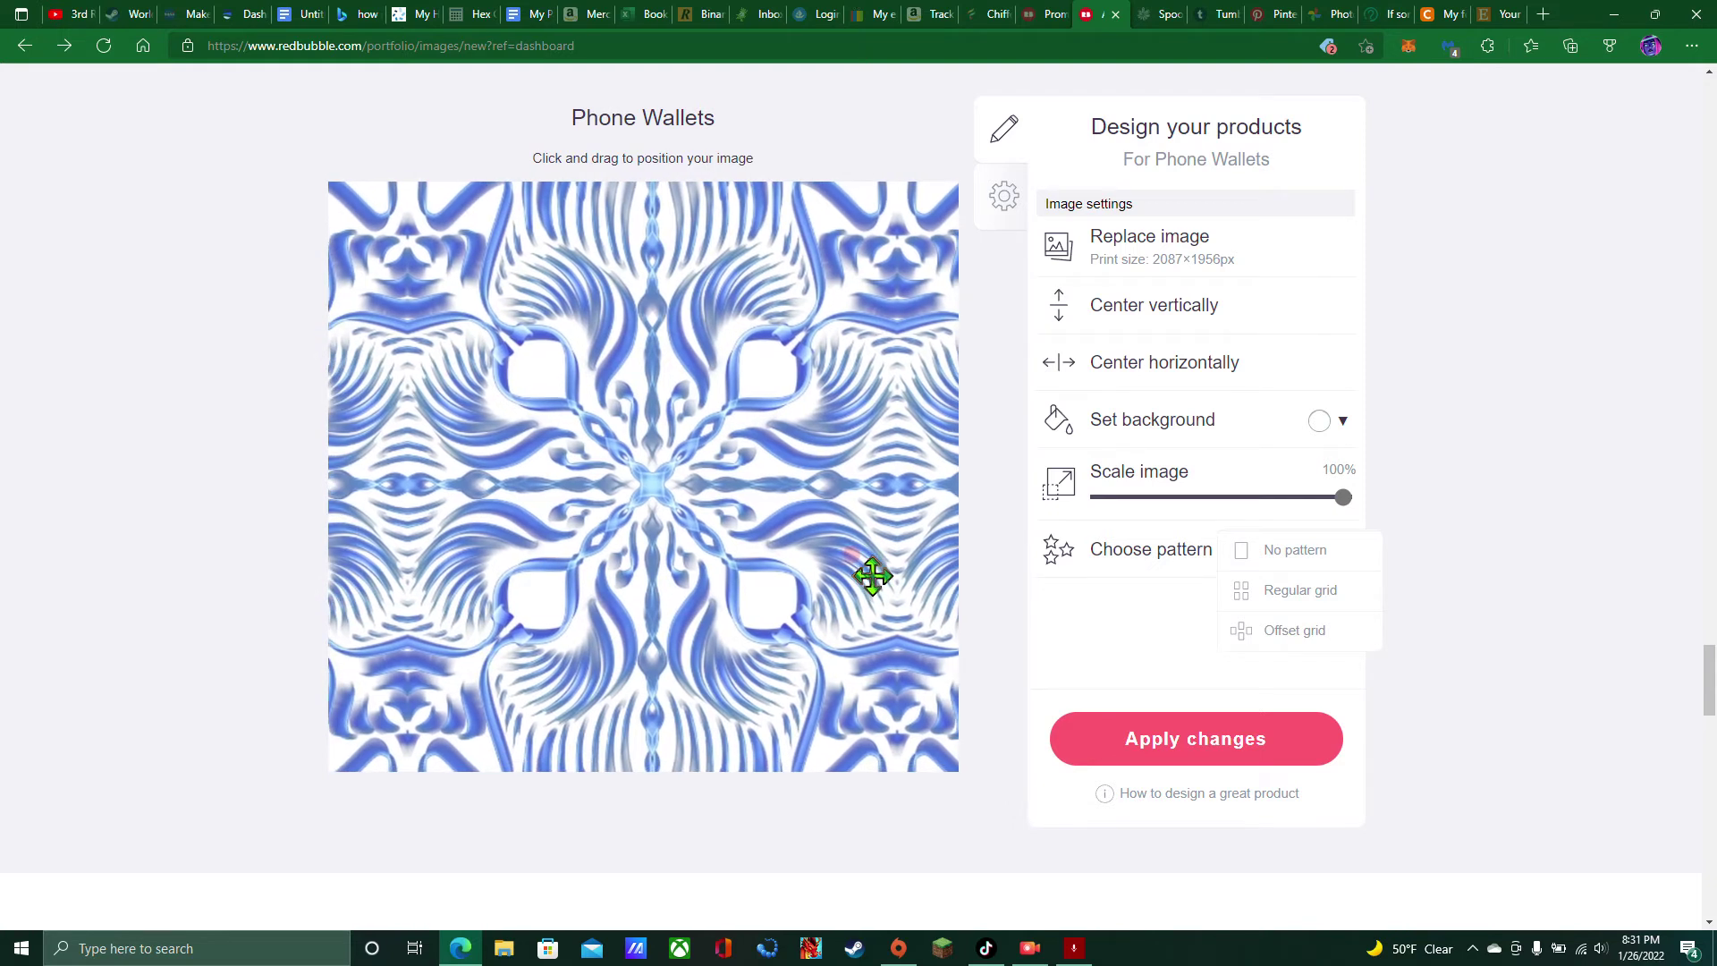
{"action": "scroll", "coordinate": [916, 575], "scroll_direction": "up", "scroll_amount": 7}
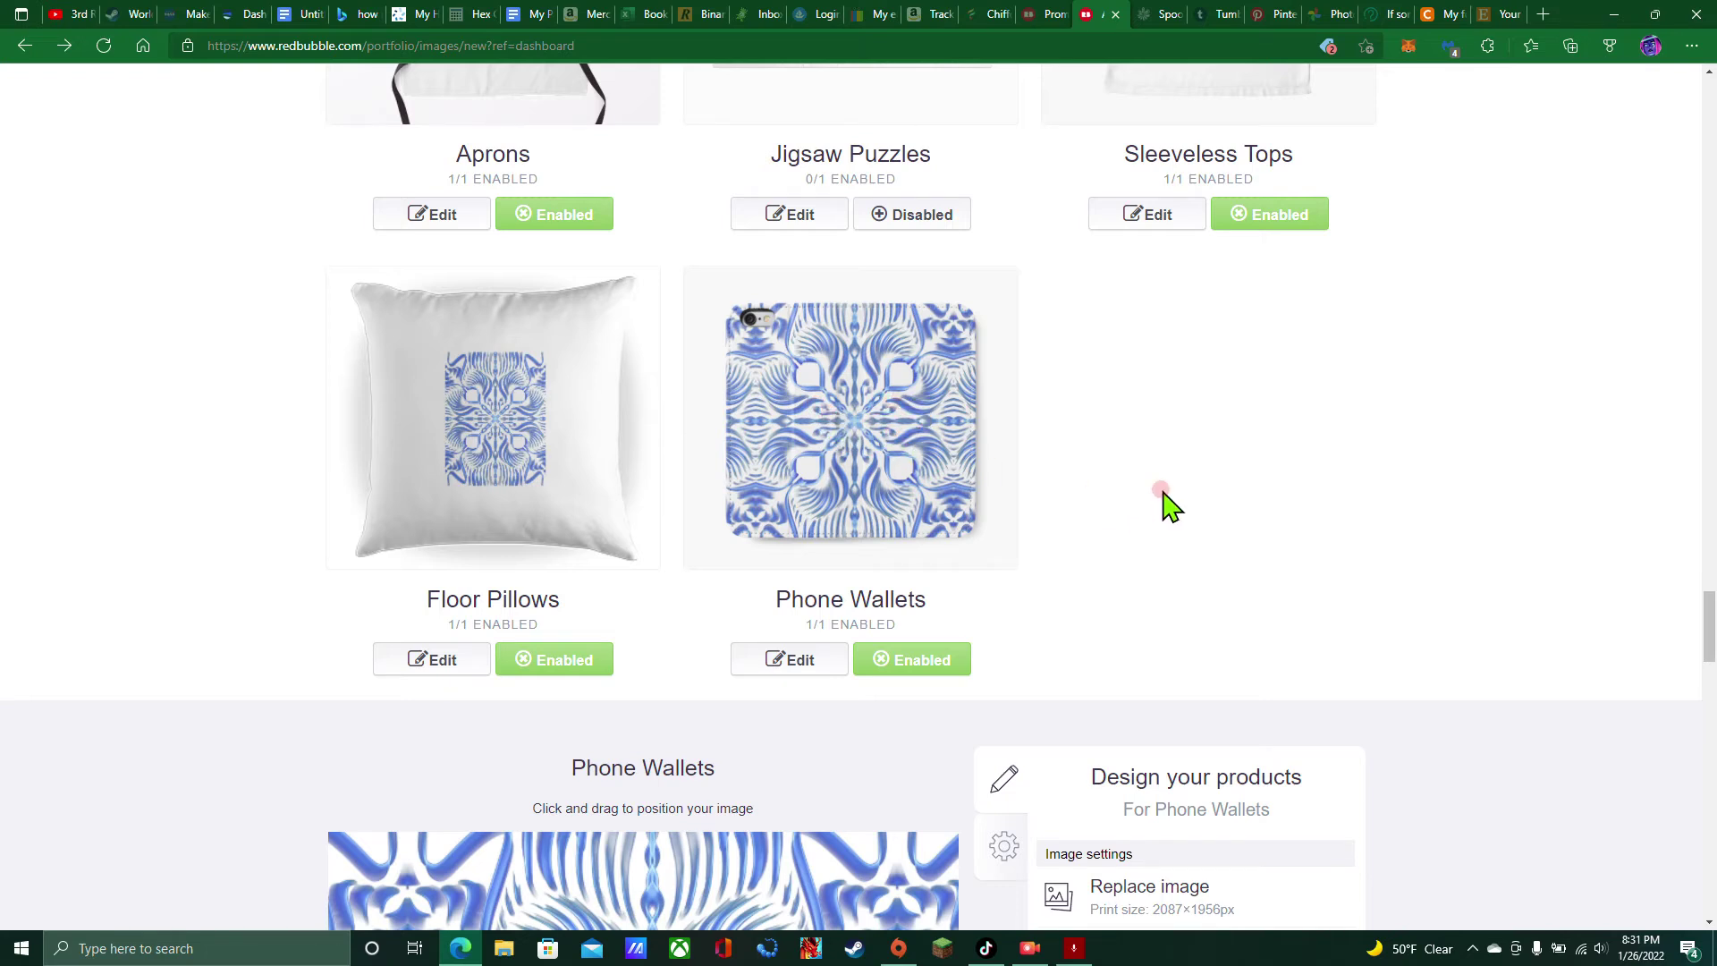
{"action": "scroll", "coordinate": [1163, 501], "scroll_direction": "down", "scroll_amount": 6}
{"action": "left_click_drag", "start_coordinate": [727, 637], "coordinate": [721, 626]}
{"action": "scroll", "coordinate": [1055, 371], "scroll_direction": "up", "scroll_amount": 4}
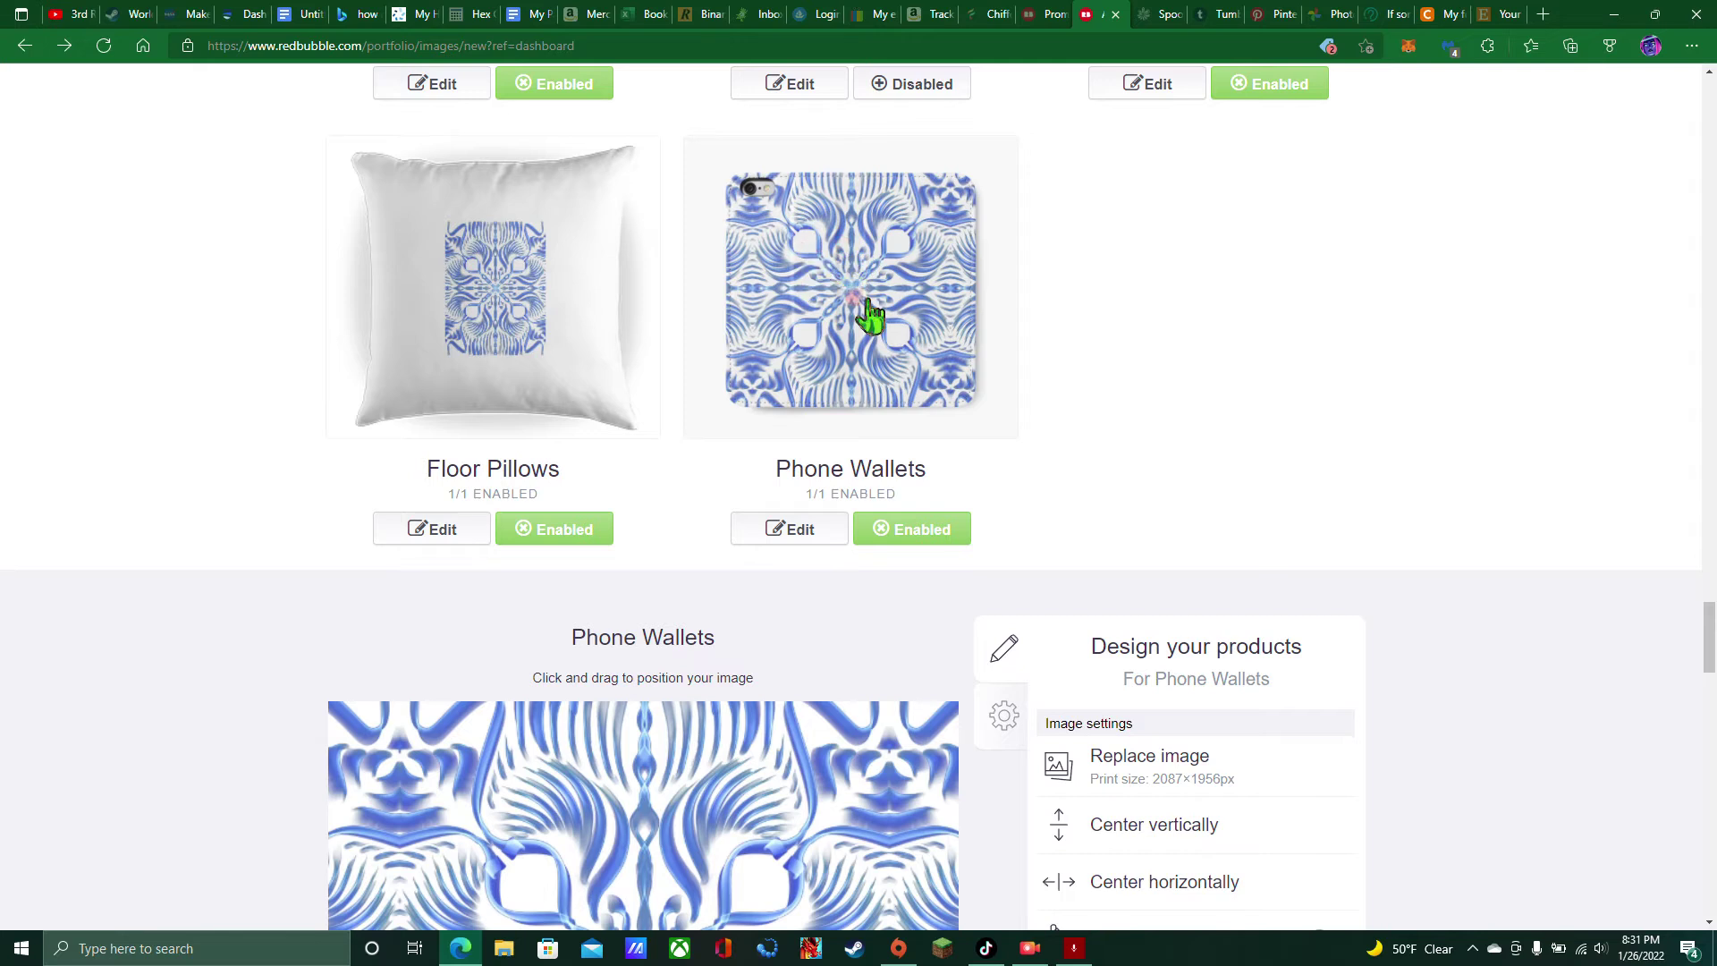
Tile the artwork across the Floor Pillows as a regular grid and reposition the pattern on the pillow
{"action": "left_click", "coordinate": [441, 528]}
{"action": "scroll", "coordinate": [1288, 389], "scroll_direction": "down", "scroll_amount": 4}
{"action": "left_click", "coordinate": [1165, 679]}
{"action": "left_click", "coordinate": [1264, 718]}
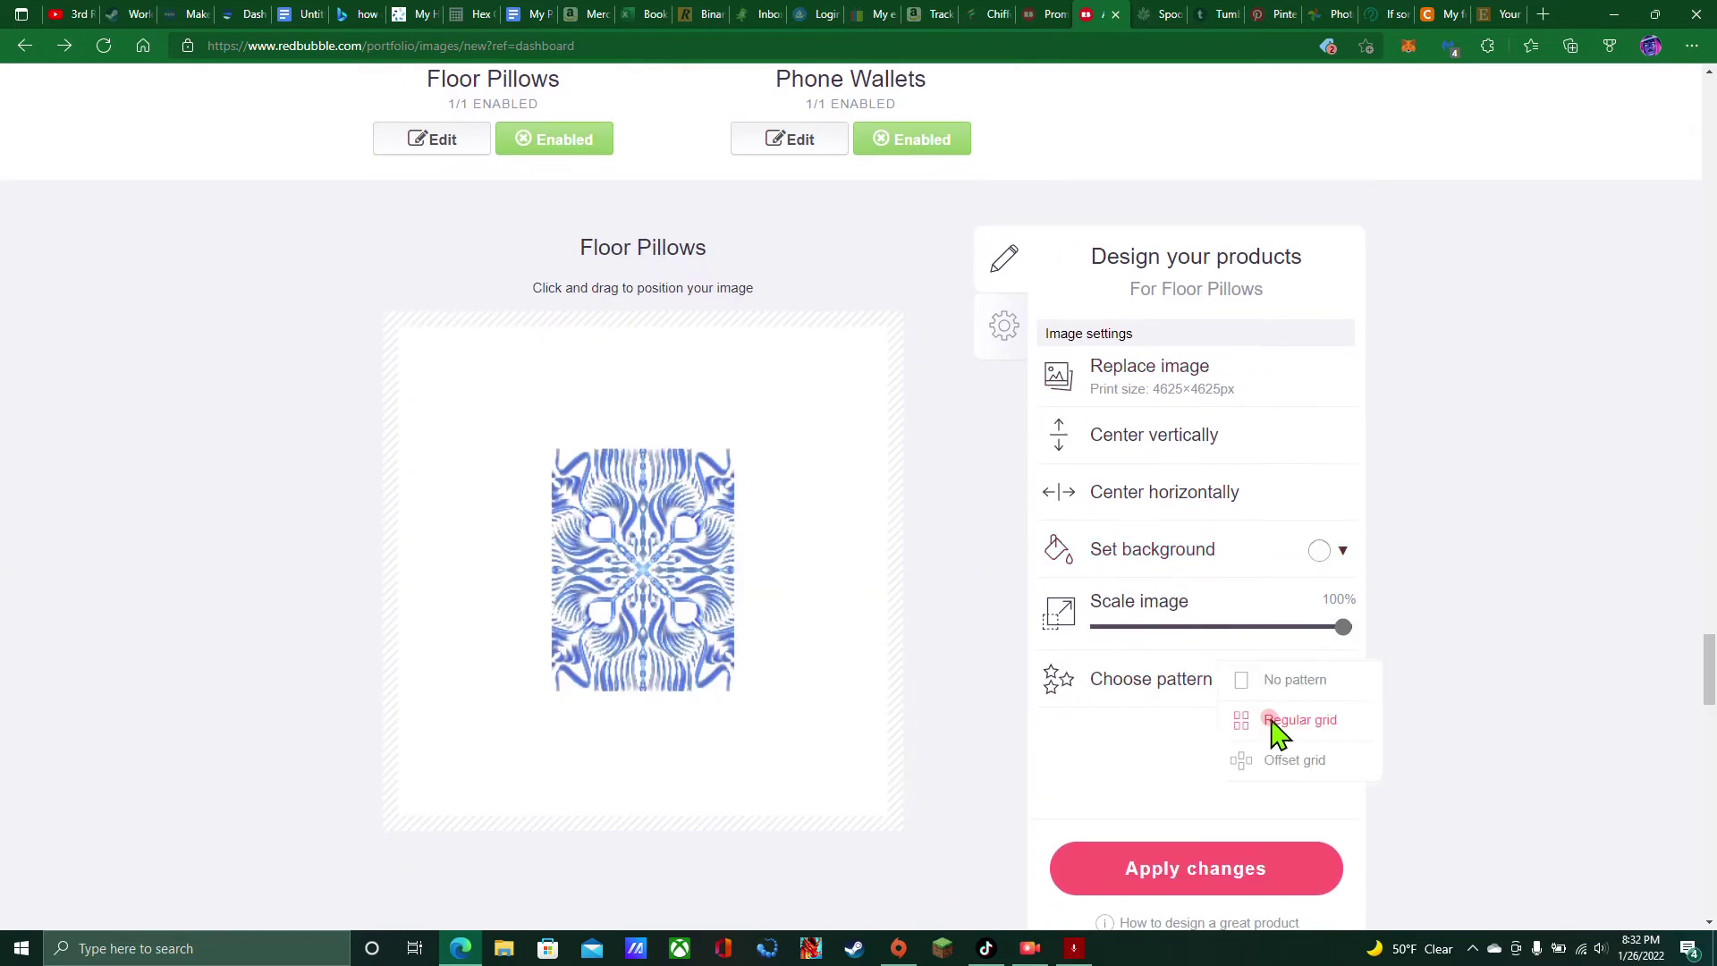
{"action": "left_click", "coordinate": [1295, 681]}
{"action": "left_click_drag", "start_coordinate": [796, 655], "coordinate": [958, 636]}
Tile the artwork across the Sleeveless Tops as a regular grid and shift the pattern so a motif column runs down the middle
{"action": "scroll", "coordinate": [1103, 635], "scroll_direction": "up", "scroll_amount": 10}
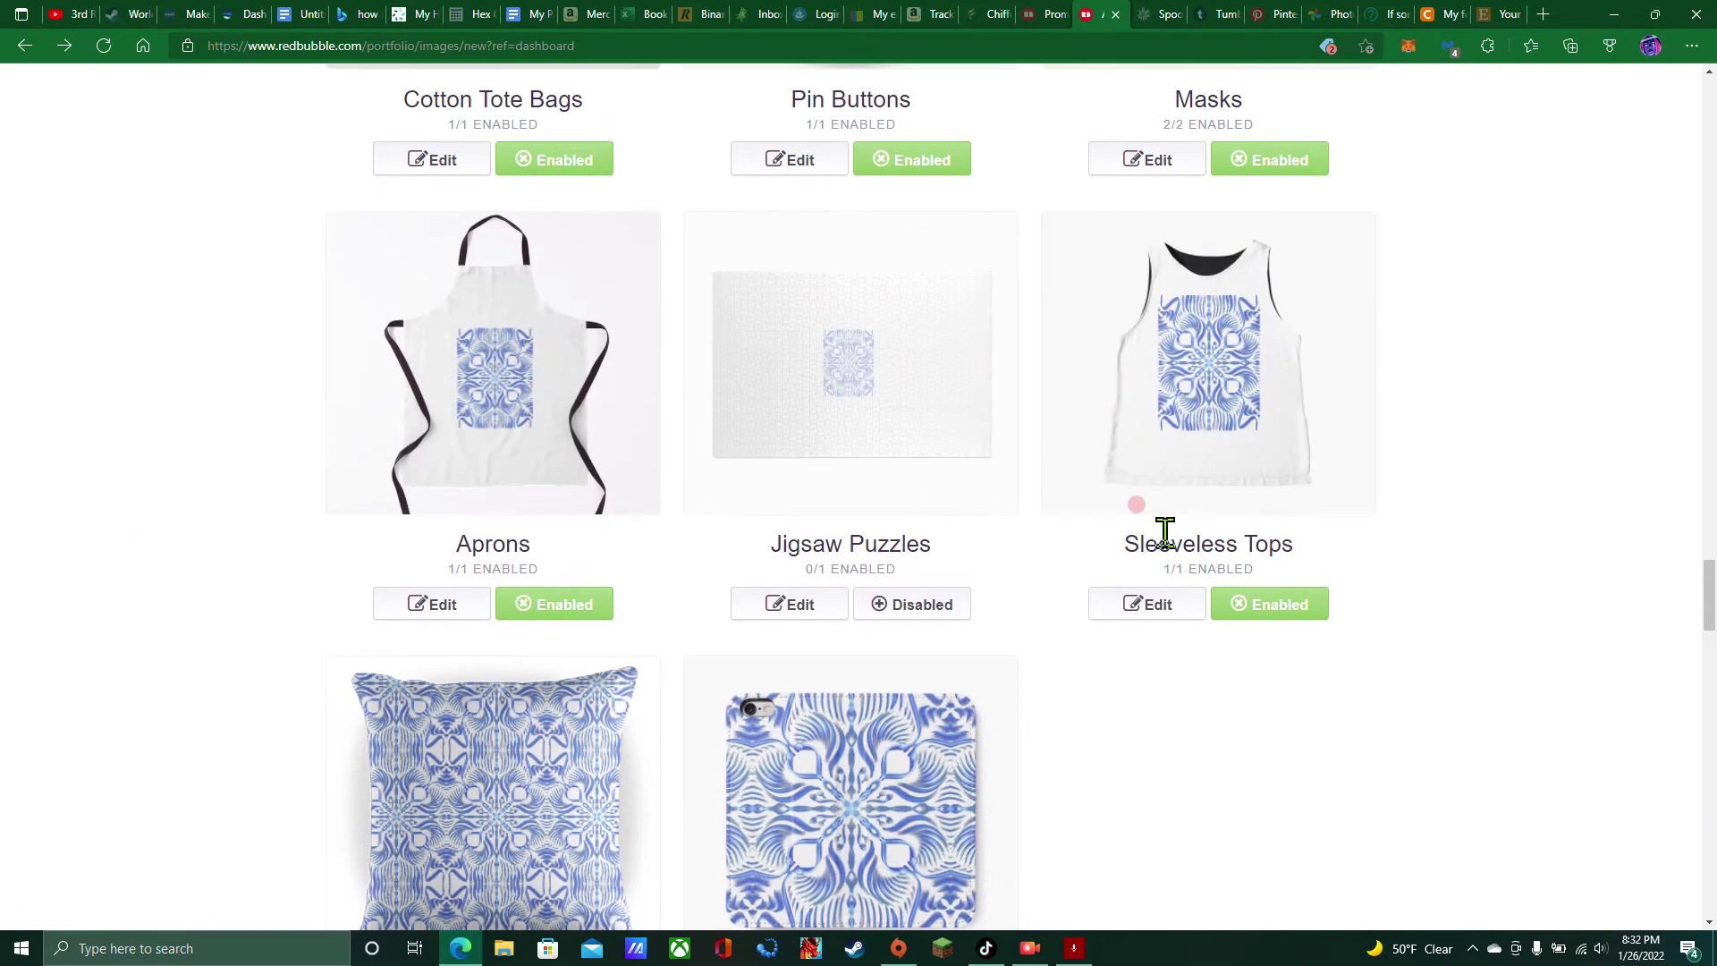
{"action": "left_click", "coordinate": [1146, 604]}
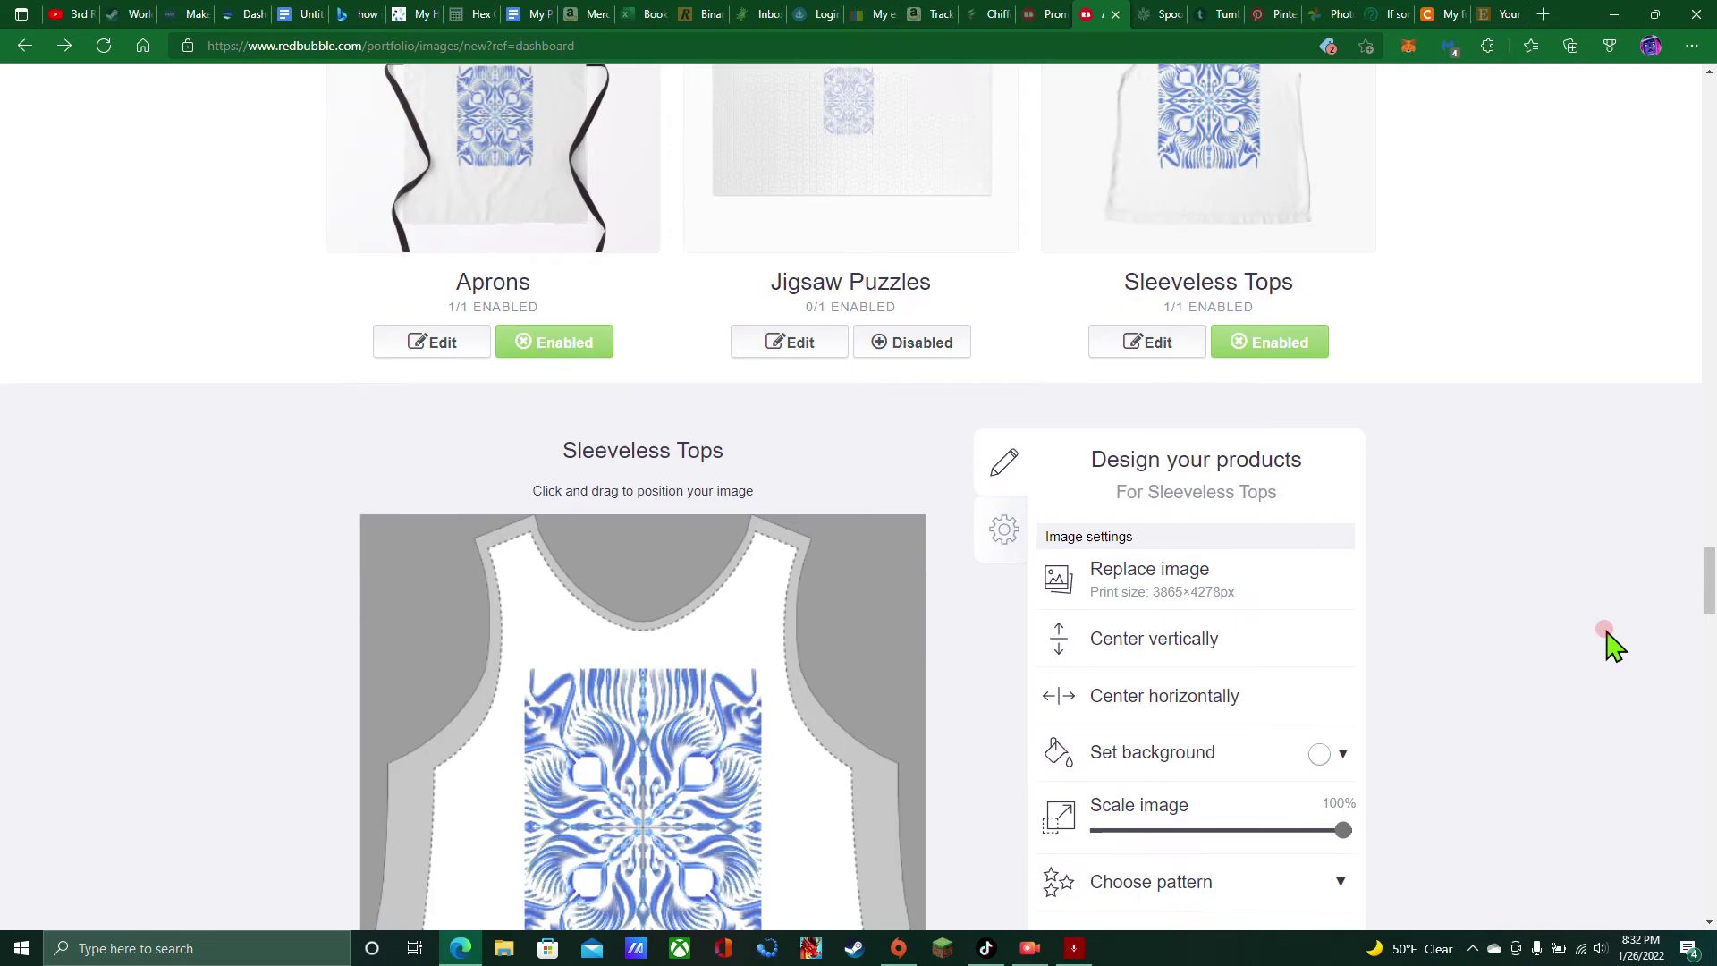
{"action": "scroll", "coordinate": [1520, 626], "scroll_direction": "down", "scroll_amount": 5}
{"action": "left_click", "coordinate": [1306, 622]}
{"action": "left_click", "coordinate": [1356, 664]}
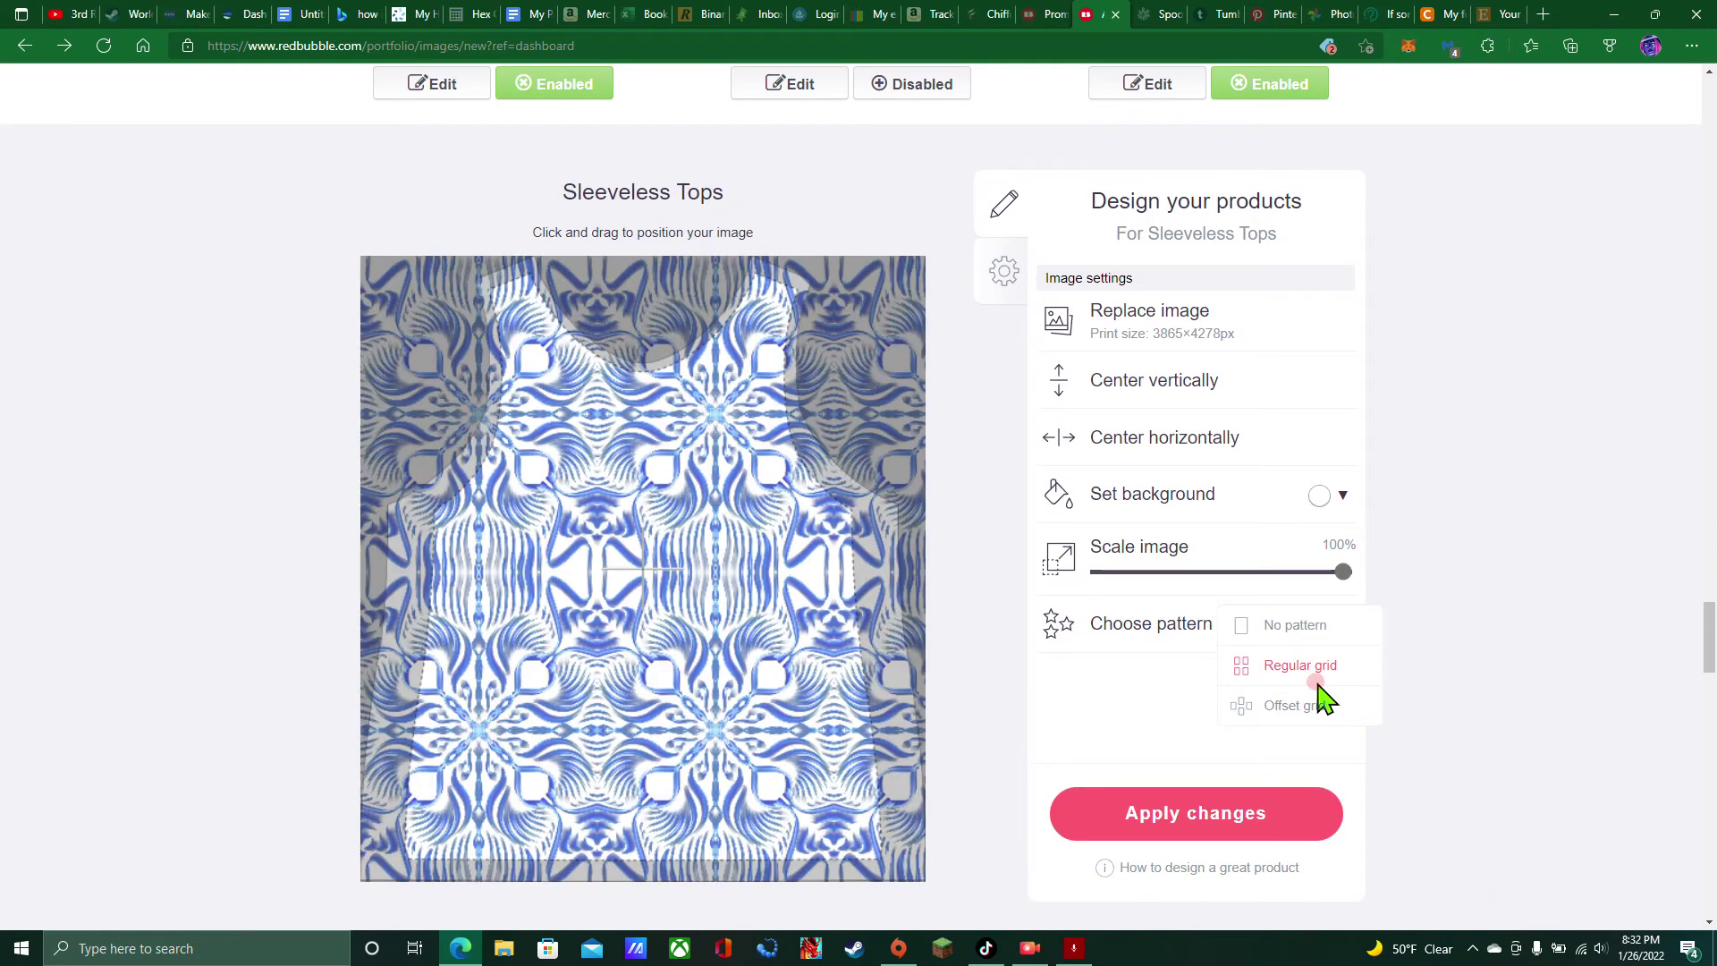
{"action": "left_click_drag", "start_coordinate": [709, 682], "coordinate": [863, 567]}
Tile the artwork across the Aprons as a regular grid and position the pattern with a motif at the apron's centre
{"action": "scroll", "coordinate": [862, 567], "scroll_direction": "up", "scroll_amount": 8}
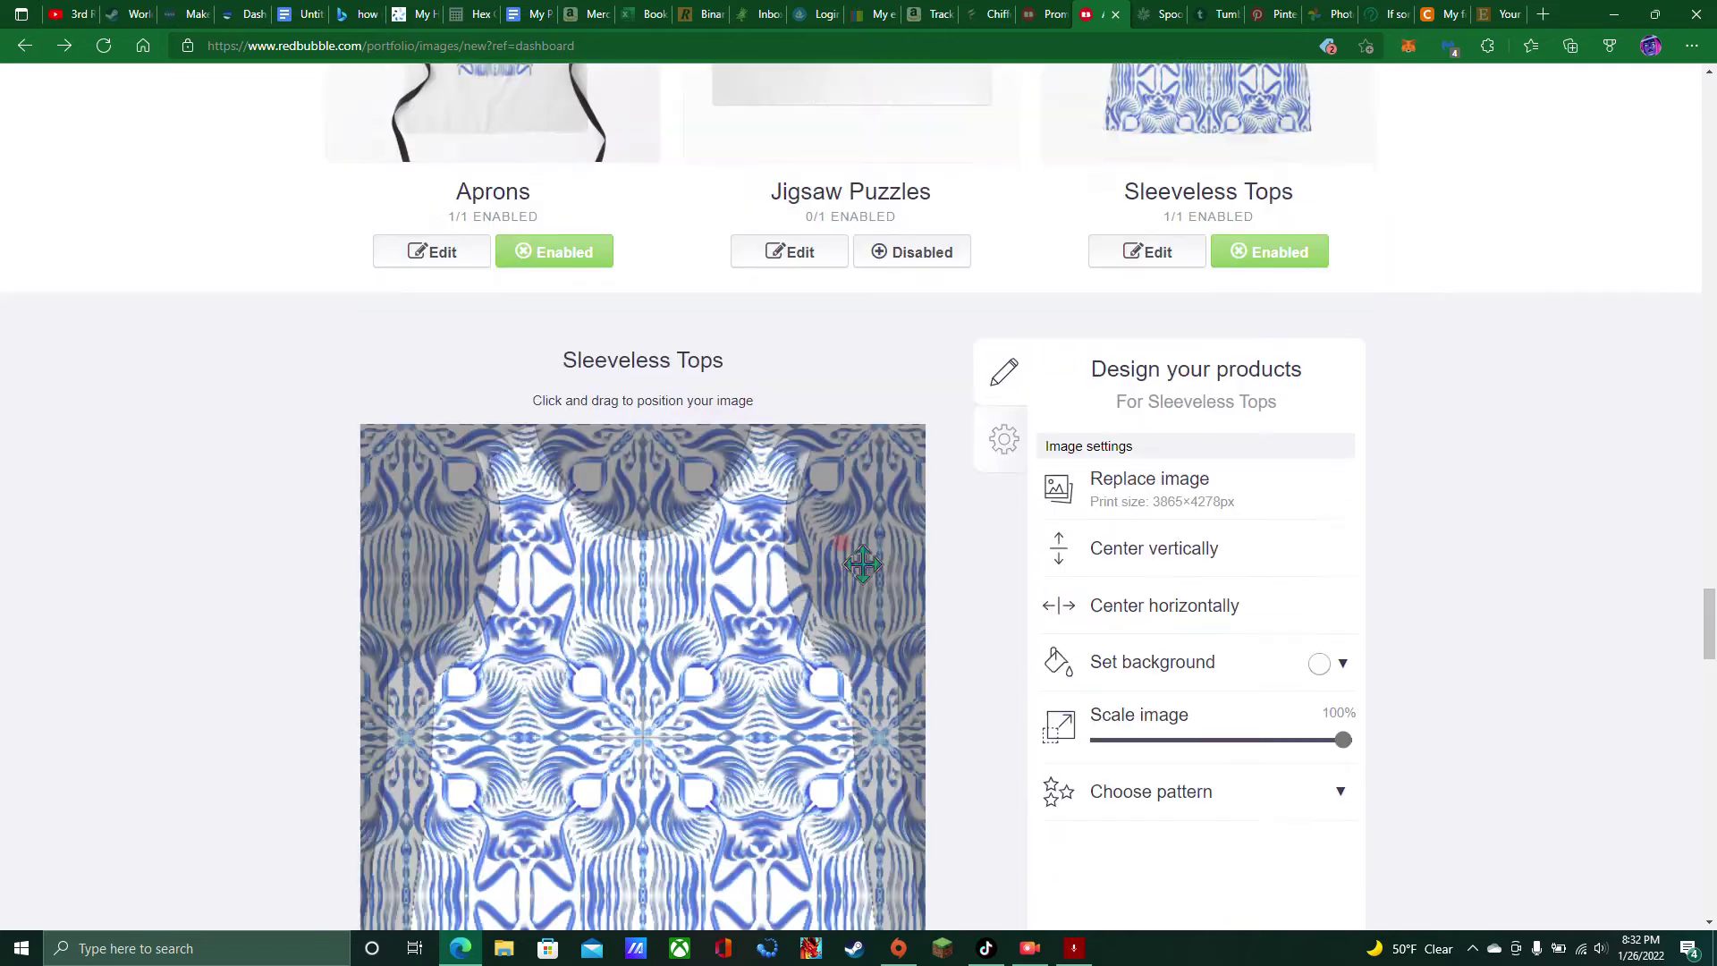
{"action": "left_click", "coordinate": [417, 736]}
{"action": "scroll", "coordinate": [1112, 602], "scroll_direction": "down", "scroll_amount": 7}
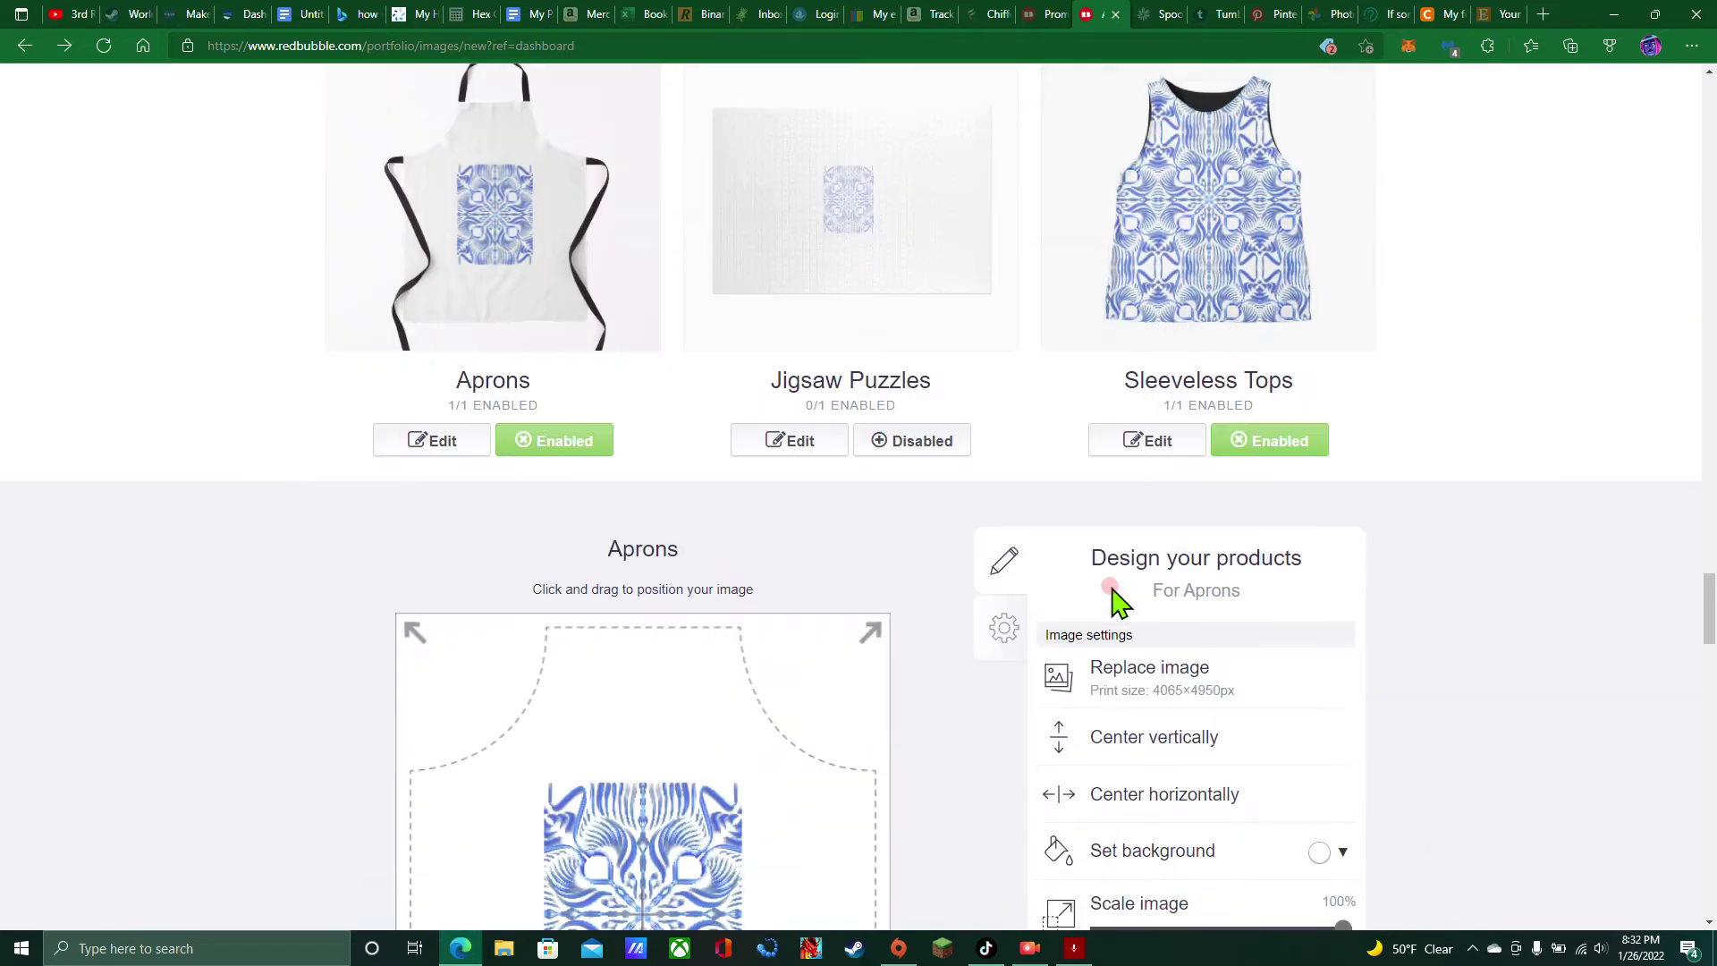
{"action": "left_click", "coordinate": [1215, 655]}
{"action": "left_click", "coordinate": [1274, 673]}
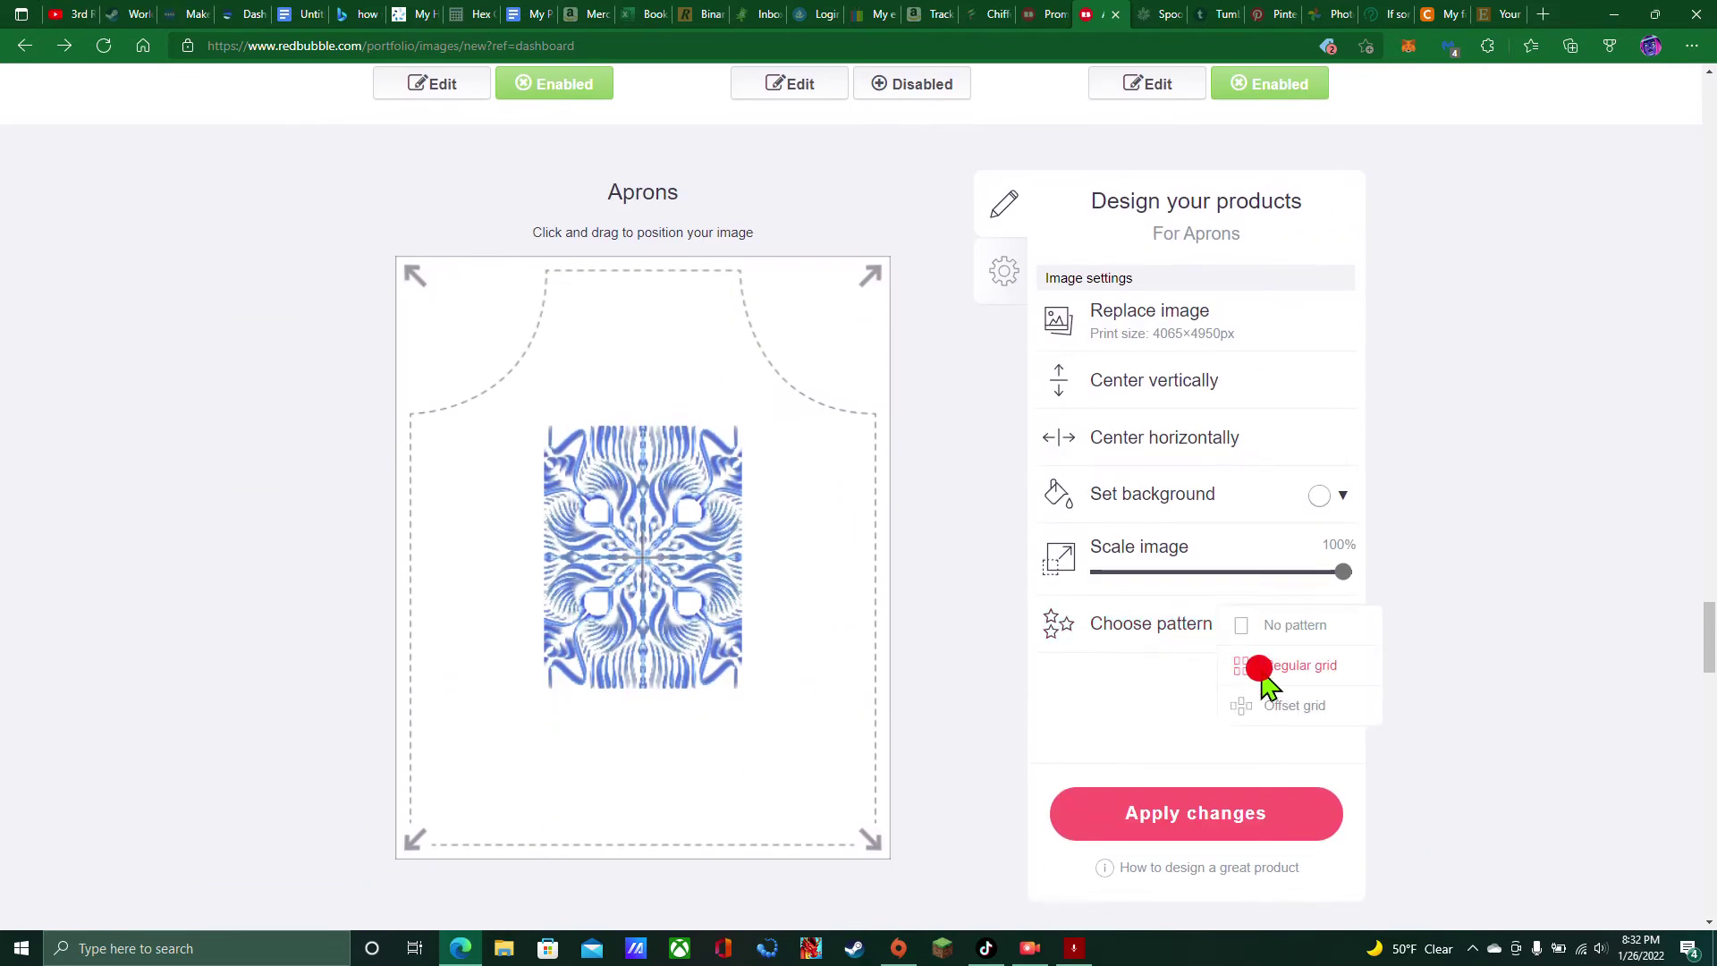
{"action": "left_click_drag", "start_coordinate": [756, 668], "coordinate": [729, 582]}
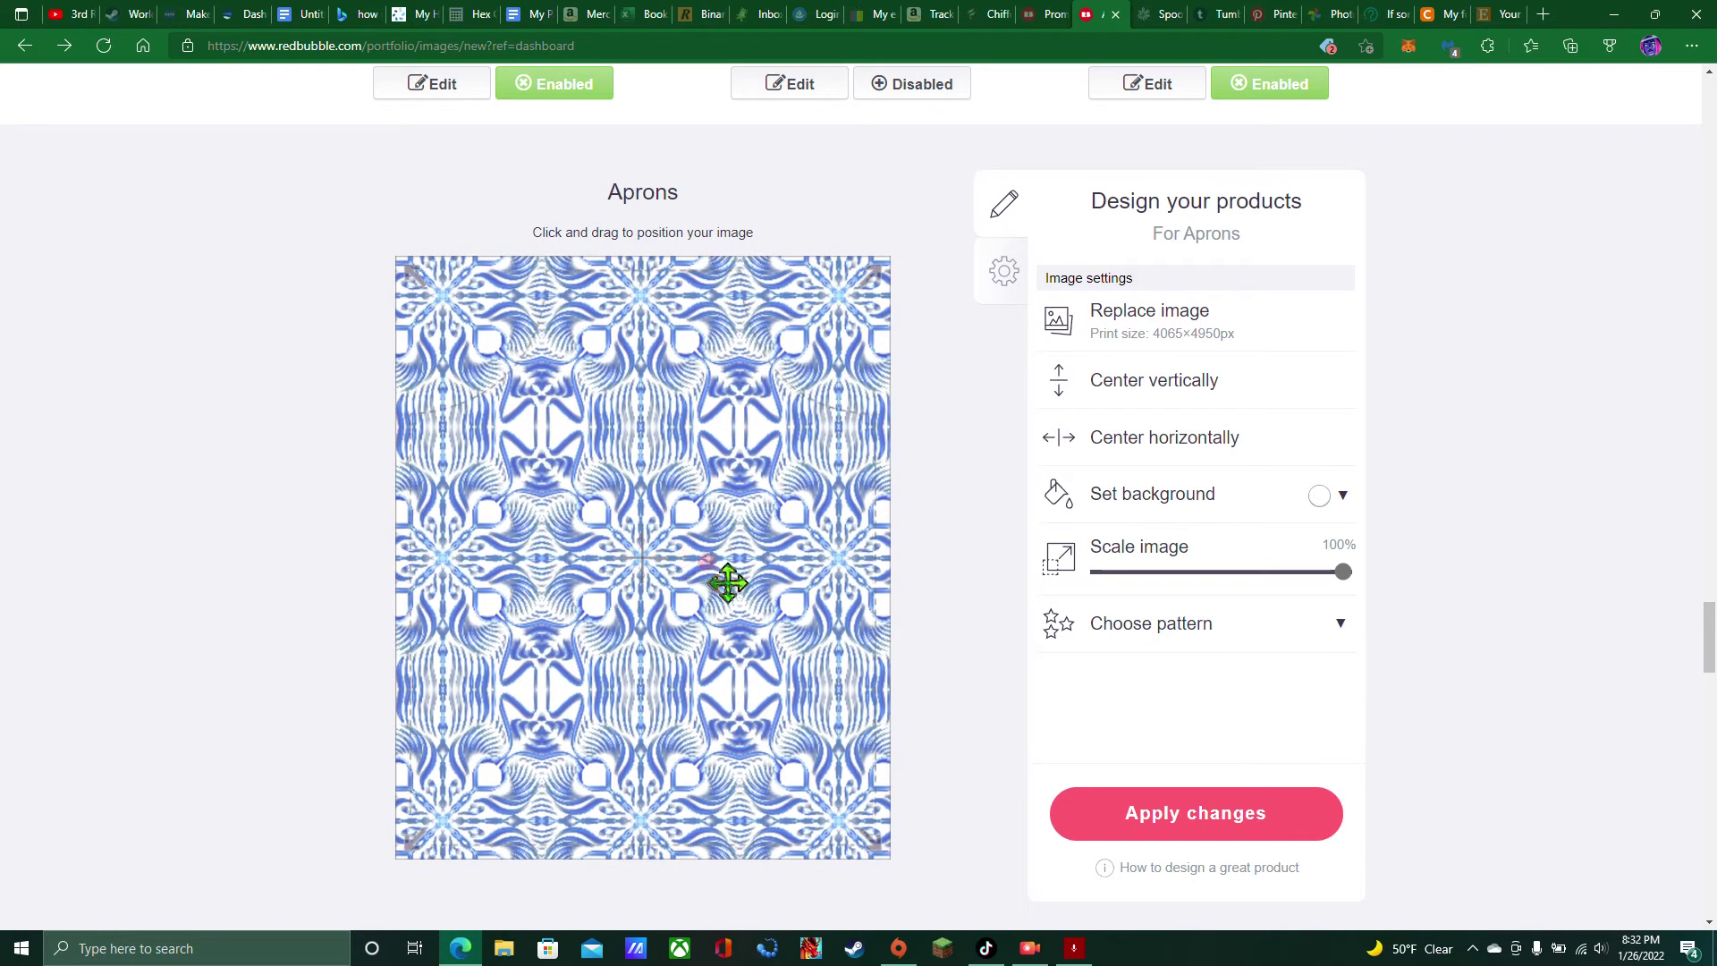
Tile the artwork across the Masks as a regular grid and position the pattern with a motif in the mask's centre
{"action": "scroll", "coordinate": [978, 587], "scroll_direction": "up", "scroll_amount": 7}
{"action": "scroll", "coordinate": [990, 582], "scroll_direction": "up", "scroll_amount": 2}
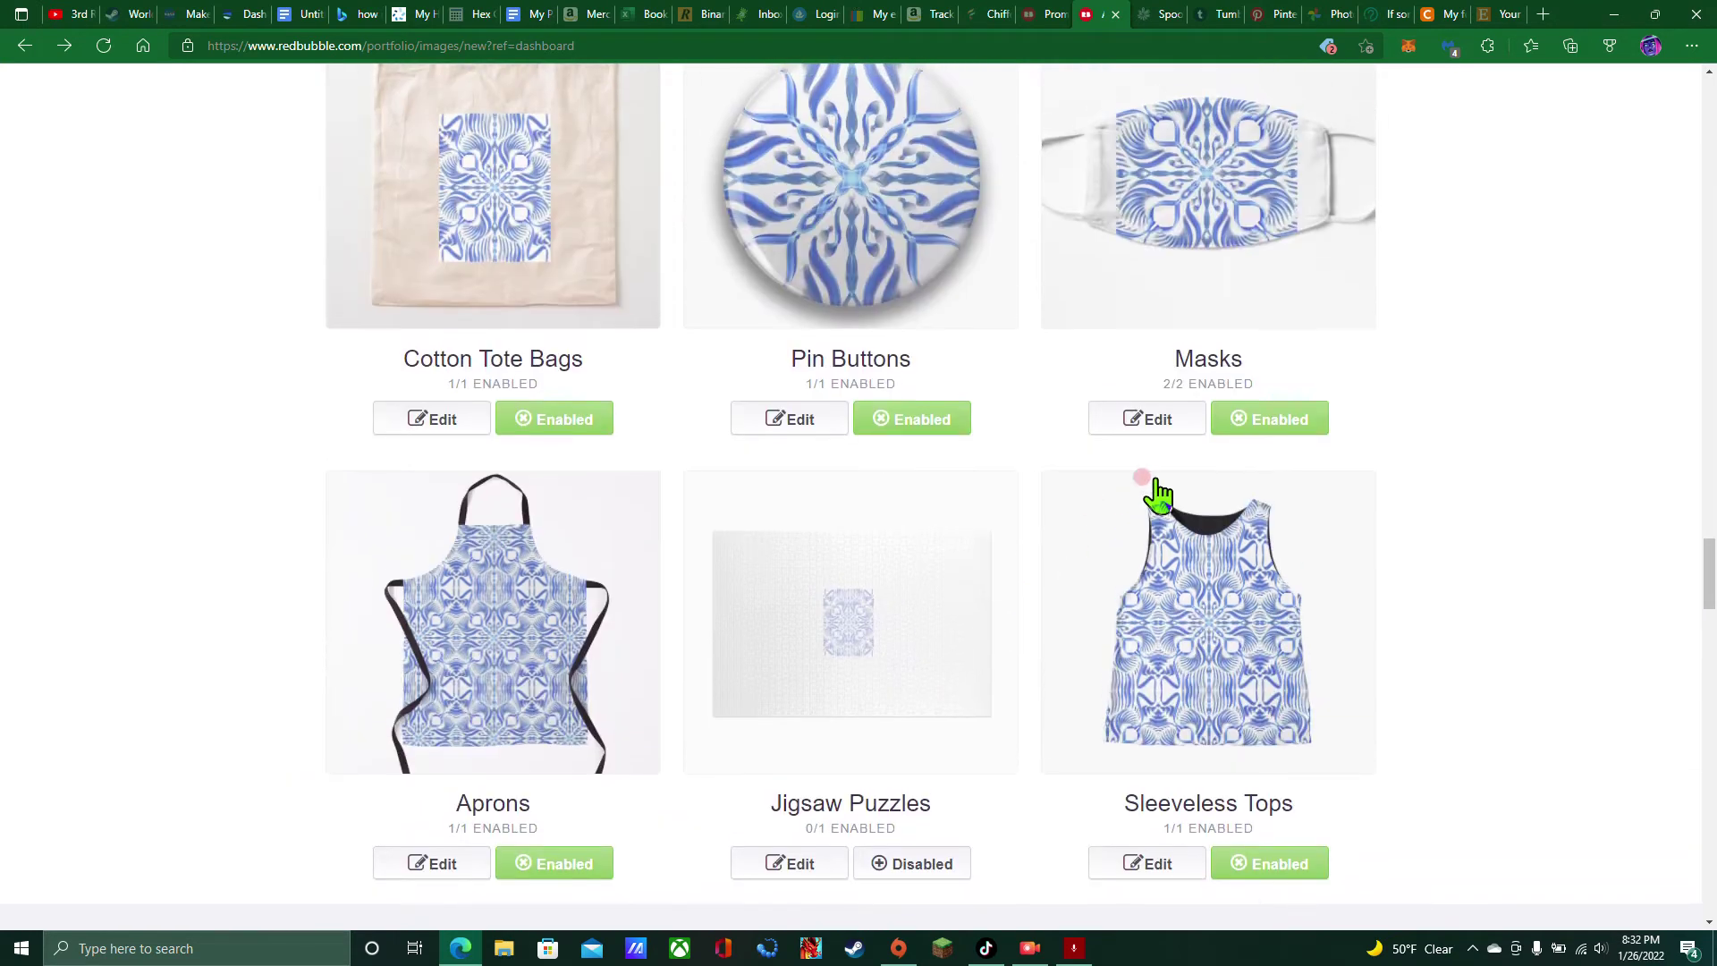
{"action": "left_click", "coordinate": [1172, 432]}
{"action": "scroll", "coordinate": [1226, 519], "scroll_direction": "down", "scroll_amount": 5}
{"action": "left_click", "coordinate": [1177, 452]}
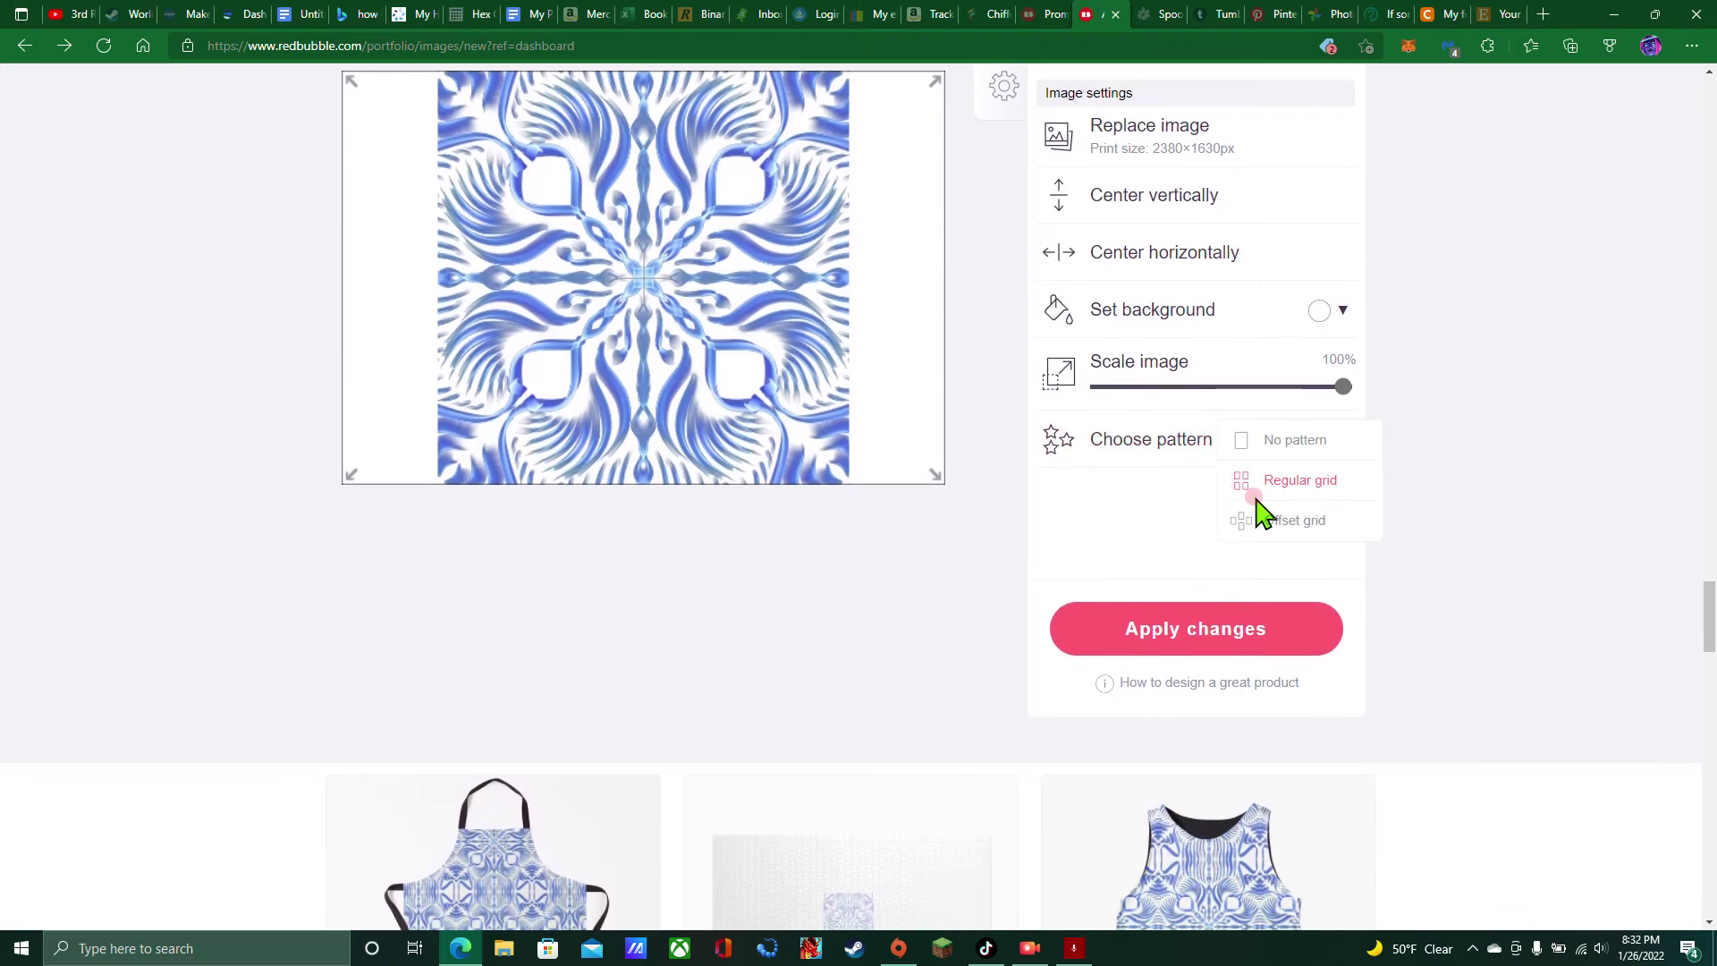
{"action": "scroll", "coordinate": [805, 594], "scroll_direction": "up", "scroll_amount": 3}
{"action": "left_click_drag", "start_coordinate": [652, 614], "coordinate": [746, 550]}
Open the Pin Buttons design for editing and check how the artwork sits on the button
{"action": "scroll", "coordinate": [751, 553], "scroll_direction": "up", "scroll_amount": 5}
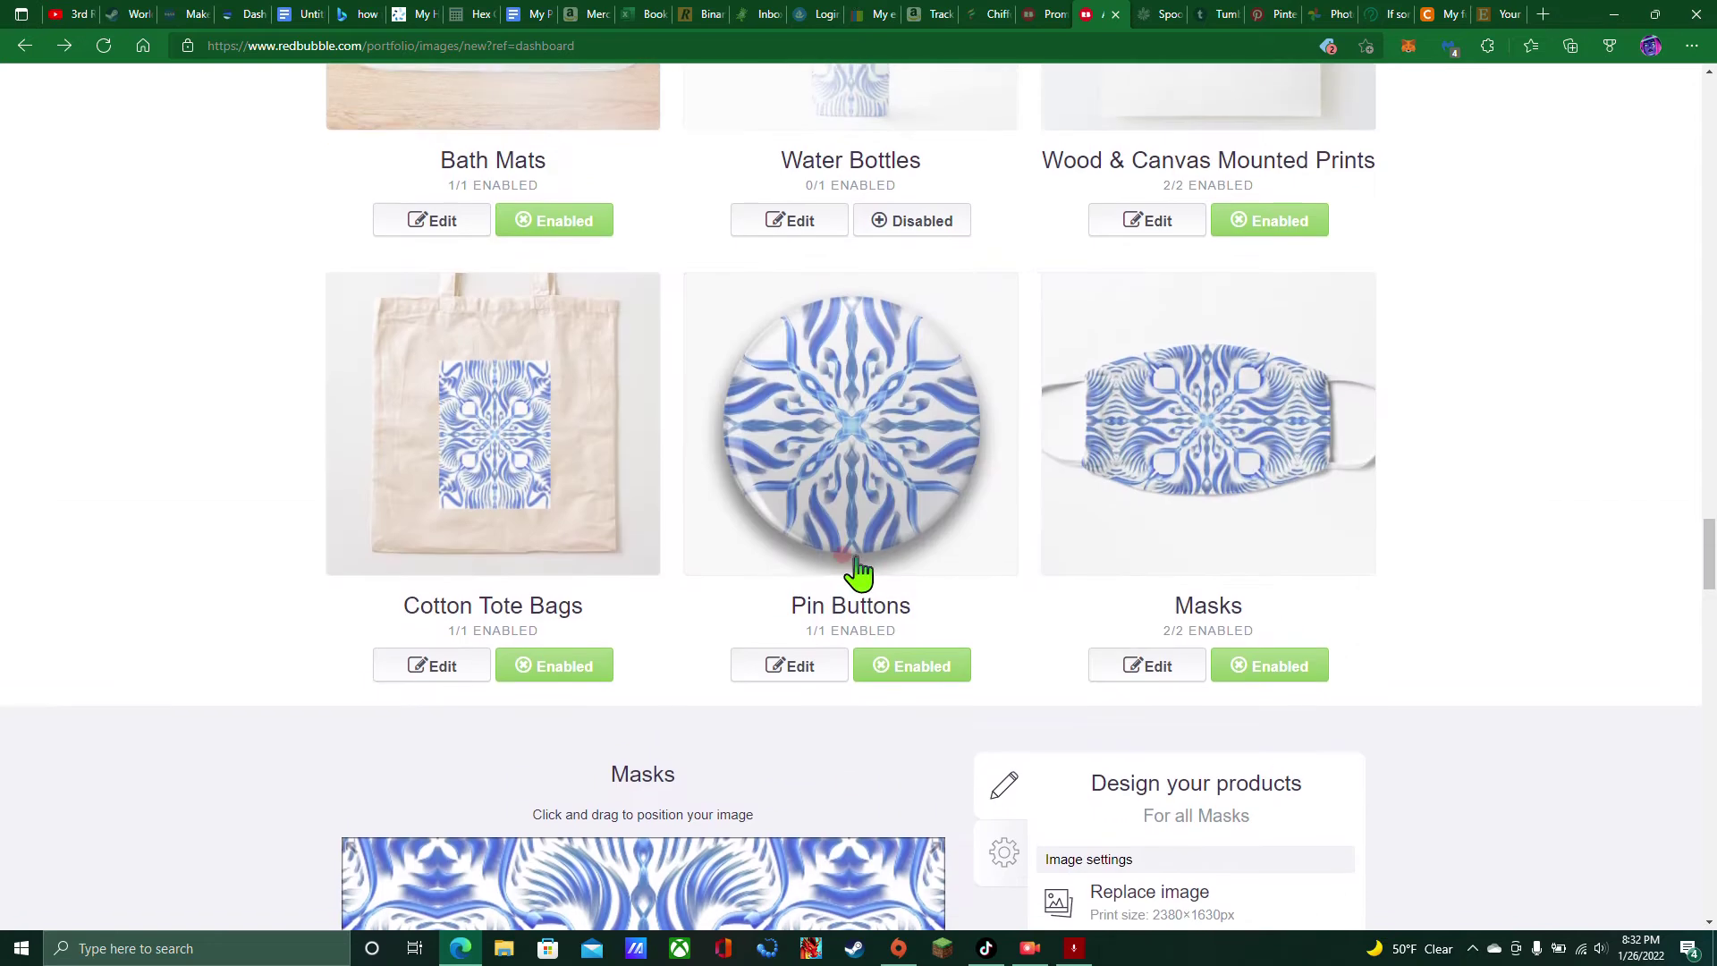
{"action": "left_click", "coordinate": [787, 682]}
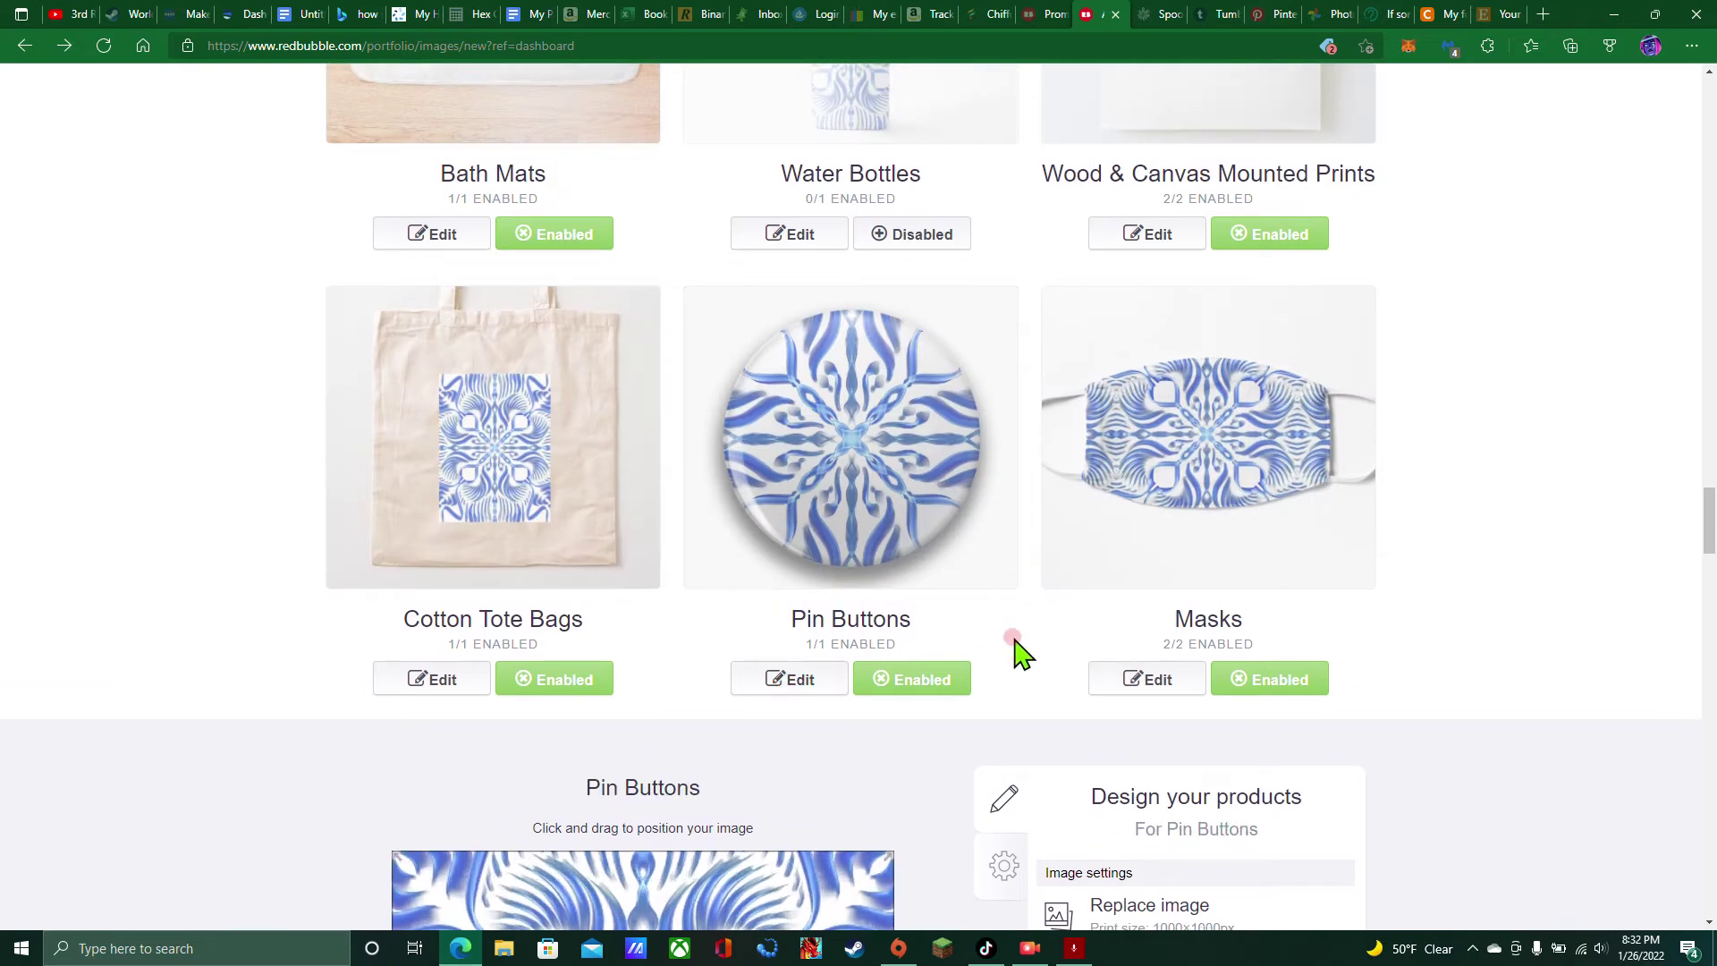
{"action": "scroll", "coordinate": [1020, 649], "scroll_direction": "down", "scroll_amount": 5}
{"action": "scroll", "coordinate": [1020, 637], "scroll_direction": "up", "scroll_amount": 4}
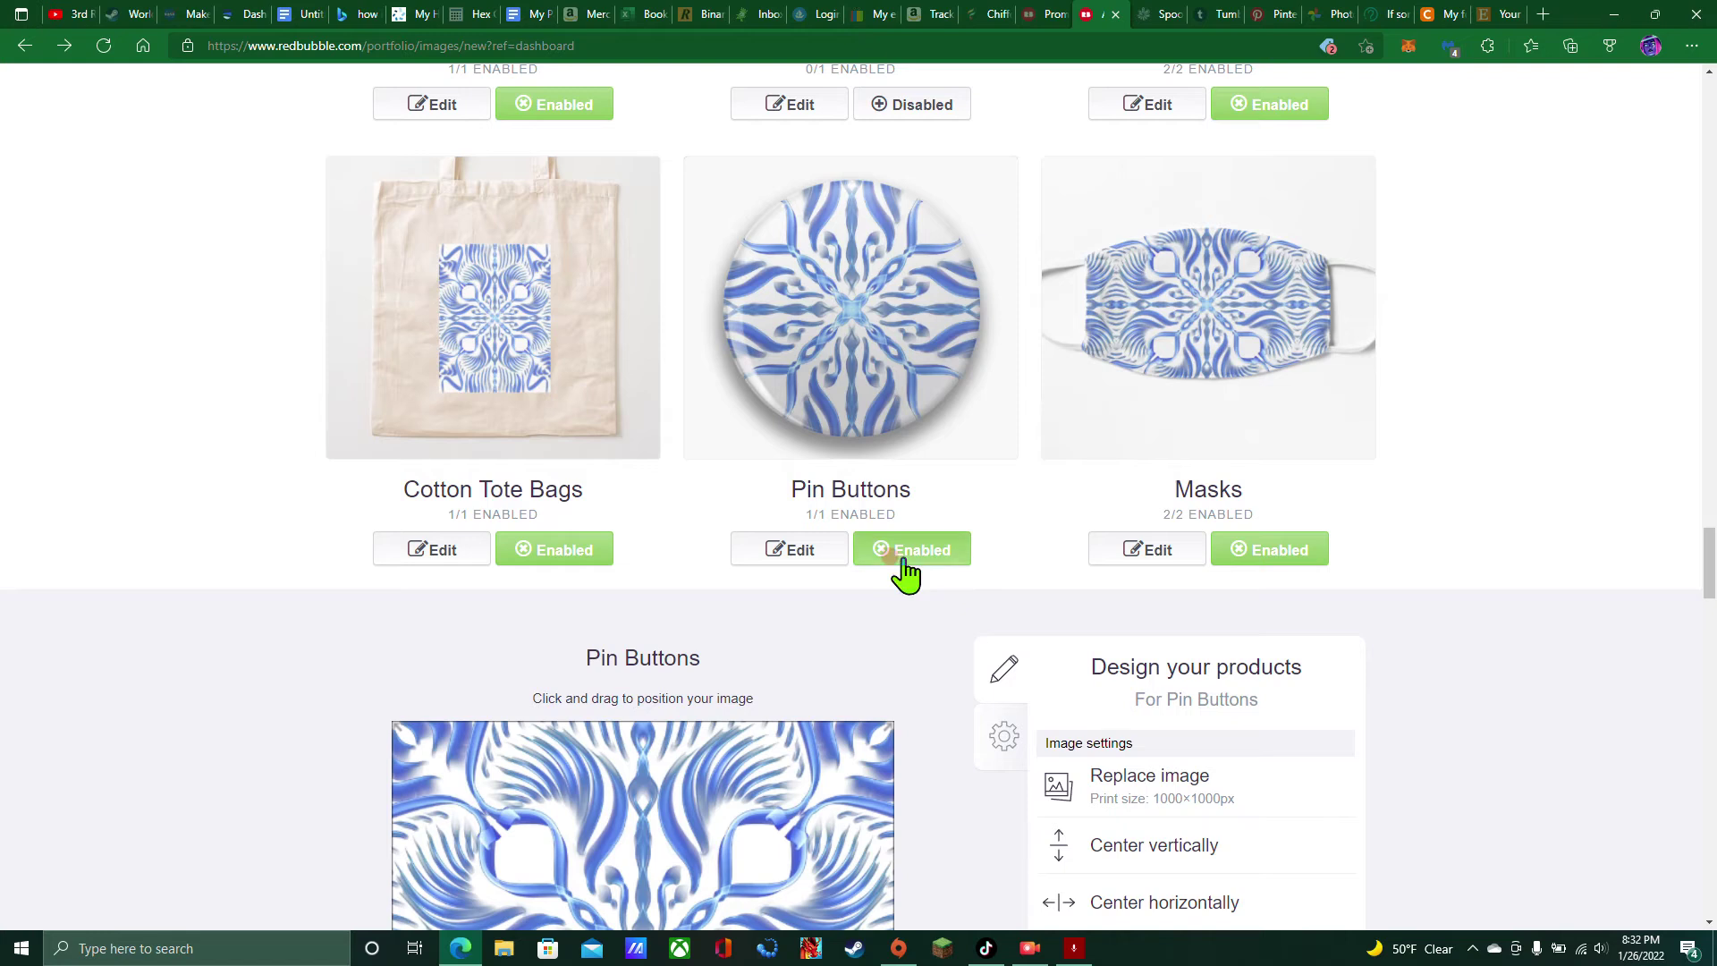
Tile the artwork across the Cotton Tote Bags as a regular grid and position the pattern with a motif in the middle
{"action": "left_click", "coordinate": [422, 549]}
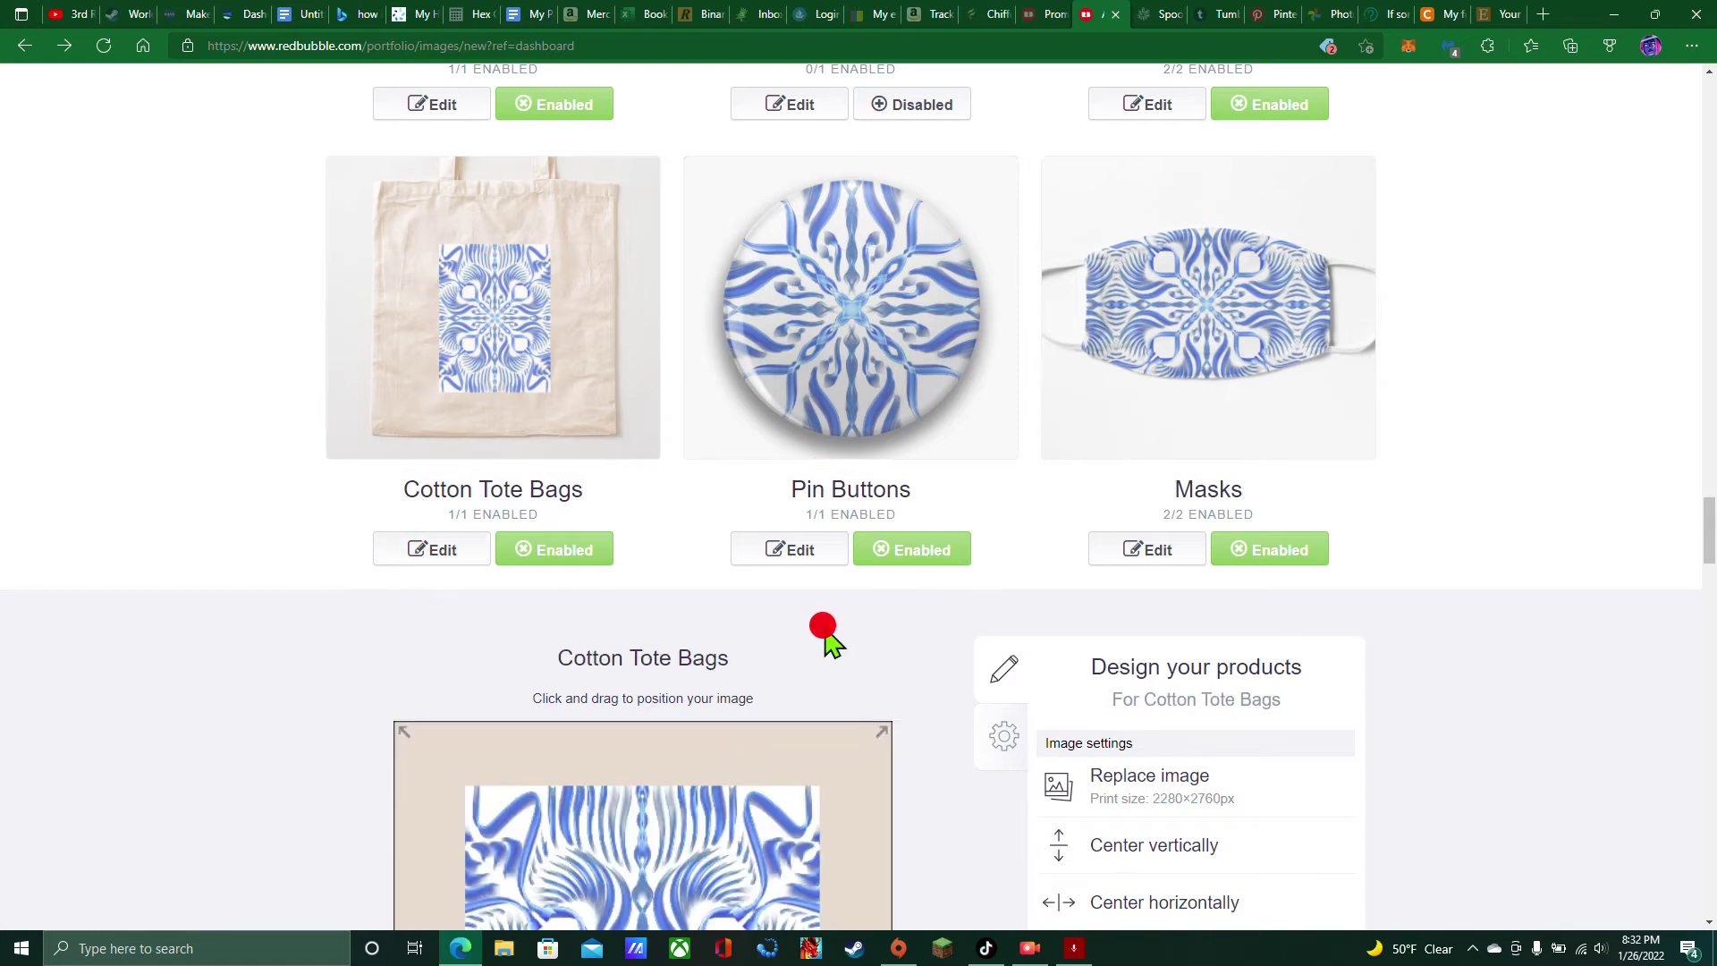
{"action": "scroll", "coordinate": [966, 636], "scroll_direction": "down", "scroll_amount": 5}
{"action": "left_click", "coordinate": [1171, 510]}
{"action": "left_click", "coordinate": [1270, 554]}
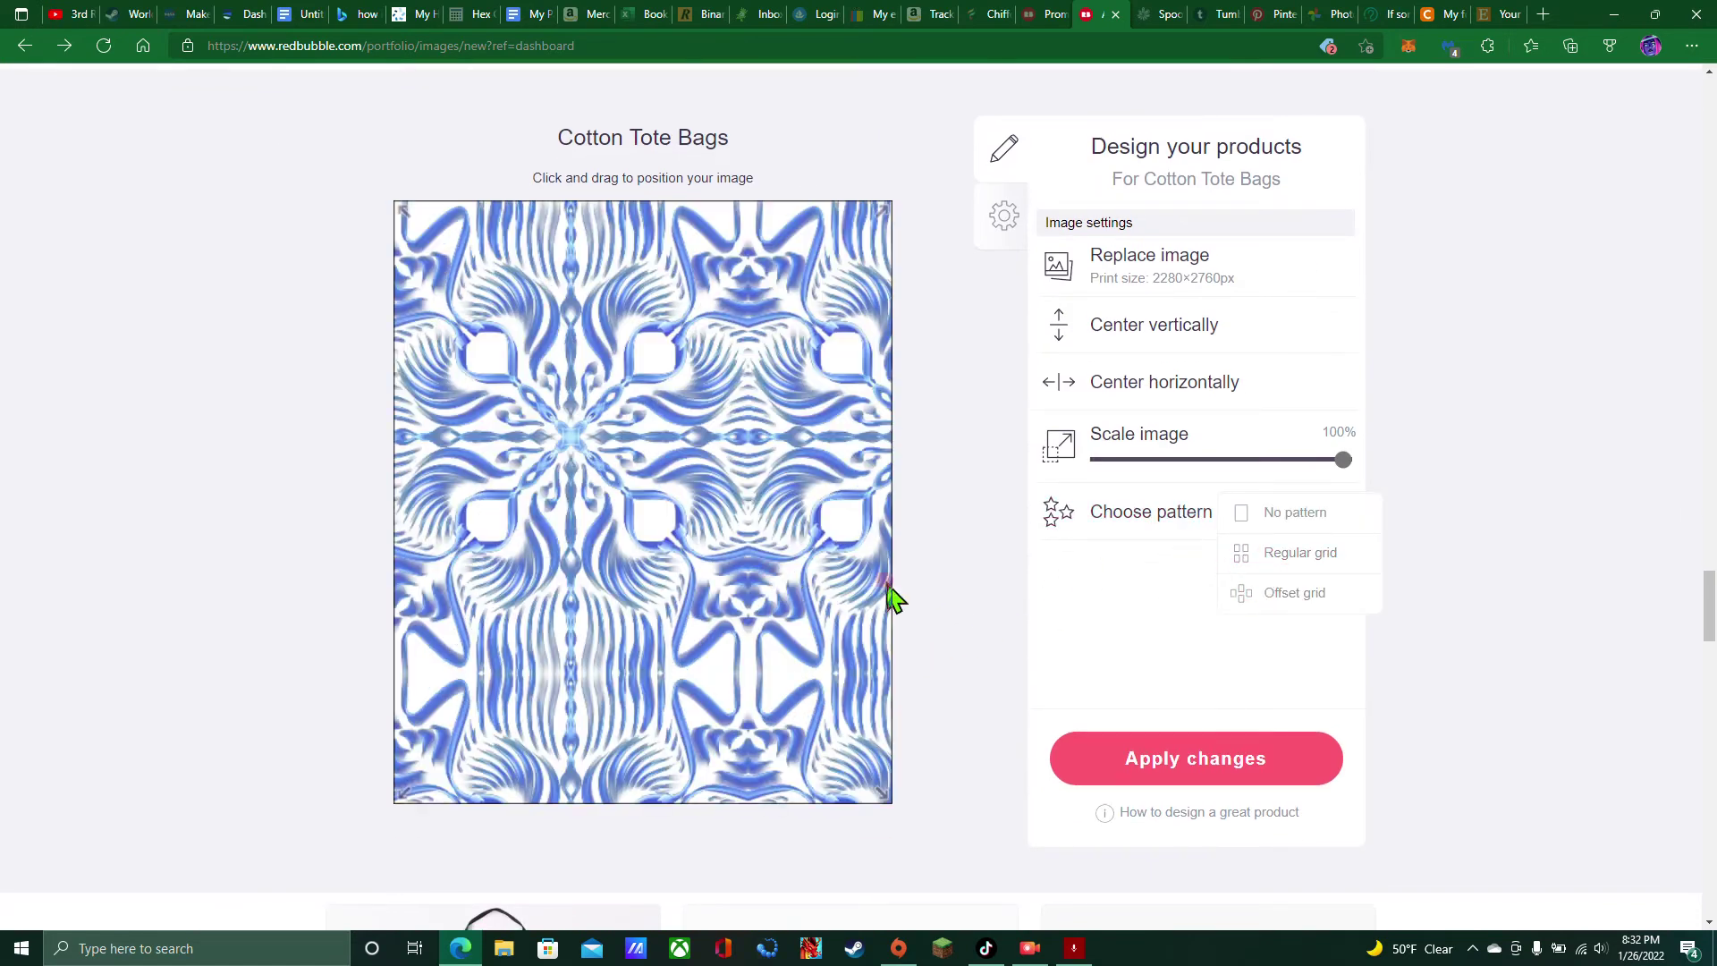
{"action": "left_click_drag", "start_coordinate": [771, 618], "coordinate": [839, 691]}
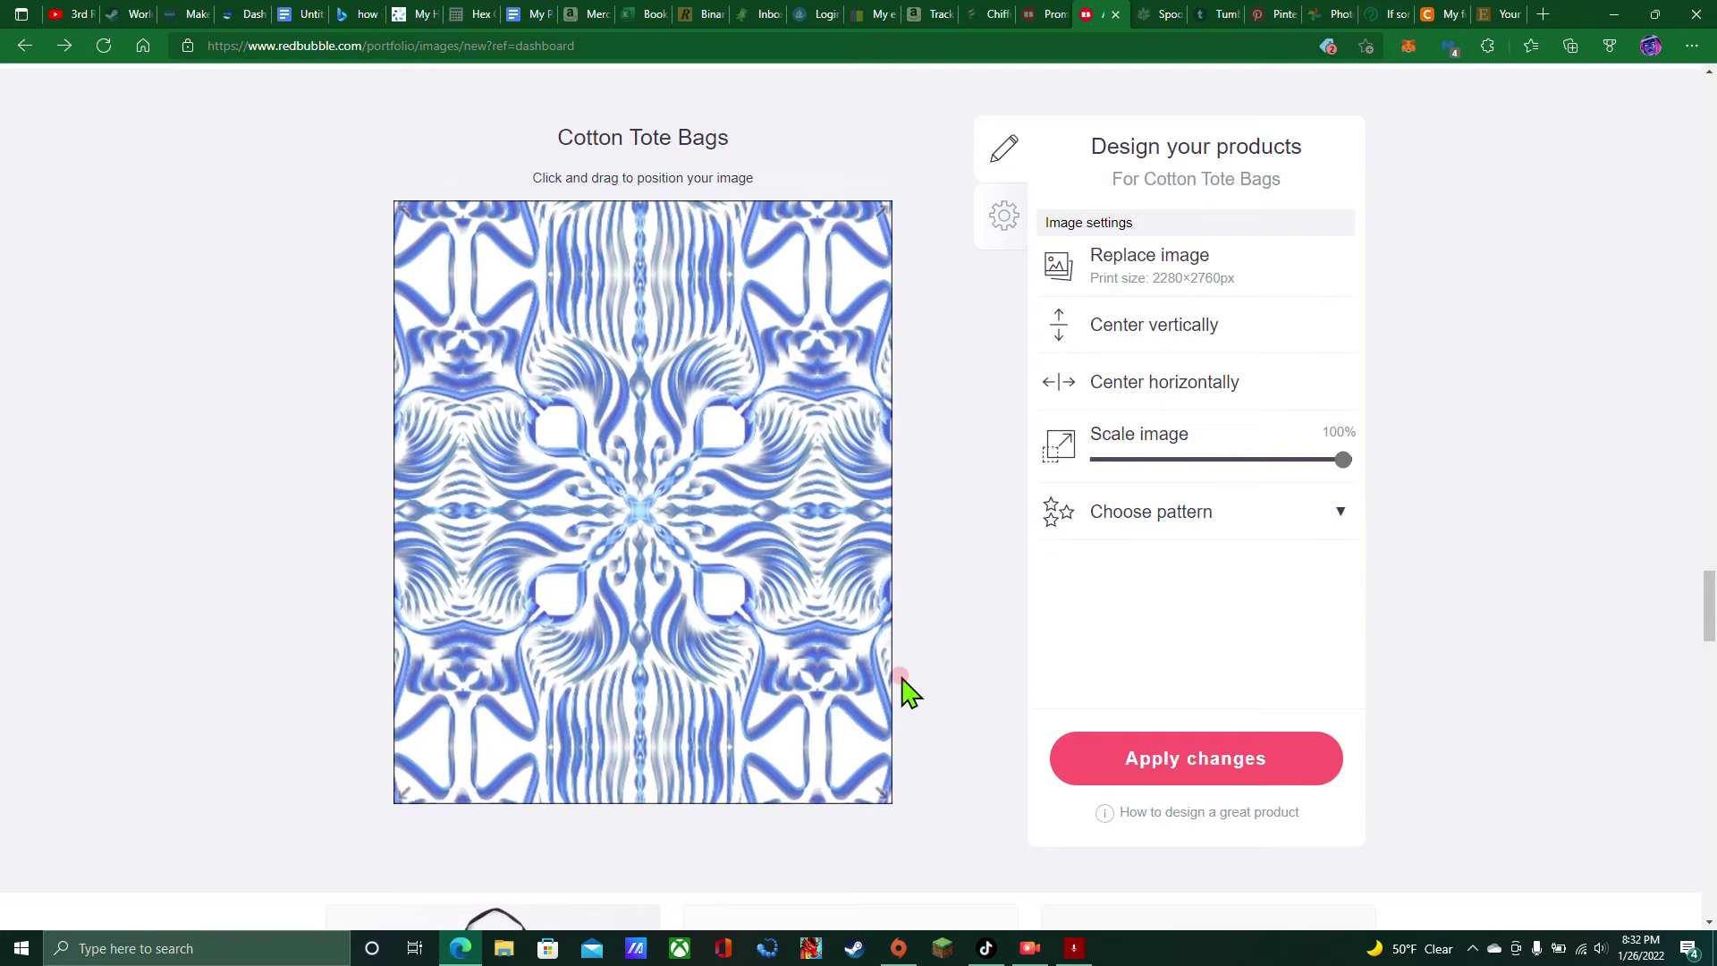
Review the Cotton Tote Bags preview, the availability and markup settings, and the available pattern options
{"action": "scroll", "coordinate": [904, 689], "scroll_direction": "up", "scroll_amount": 7}
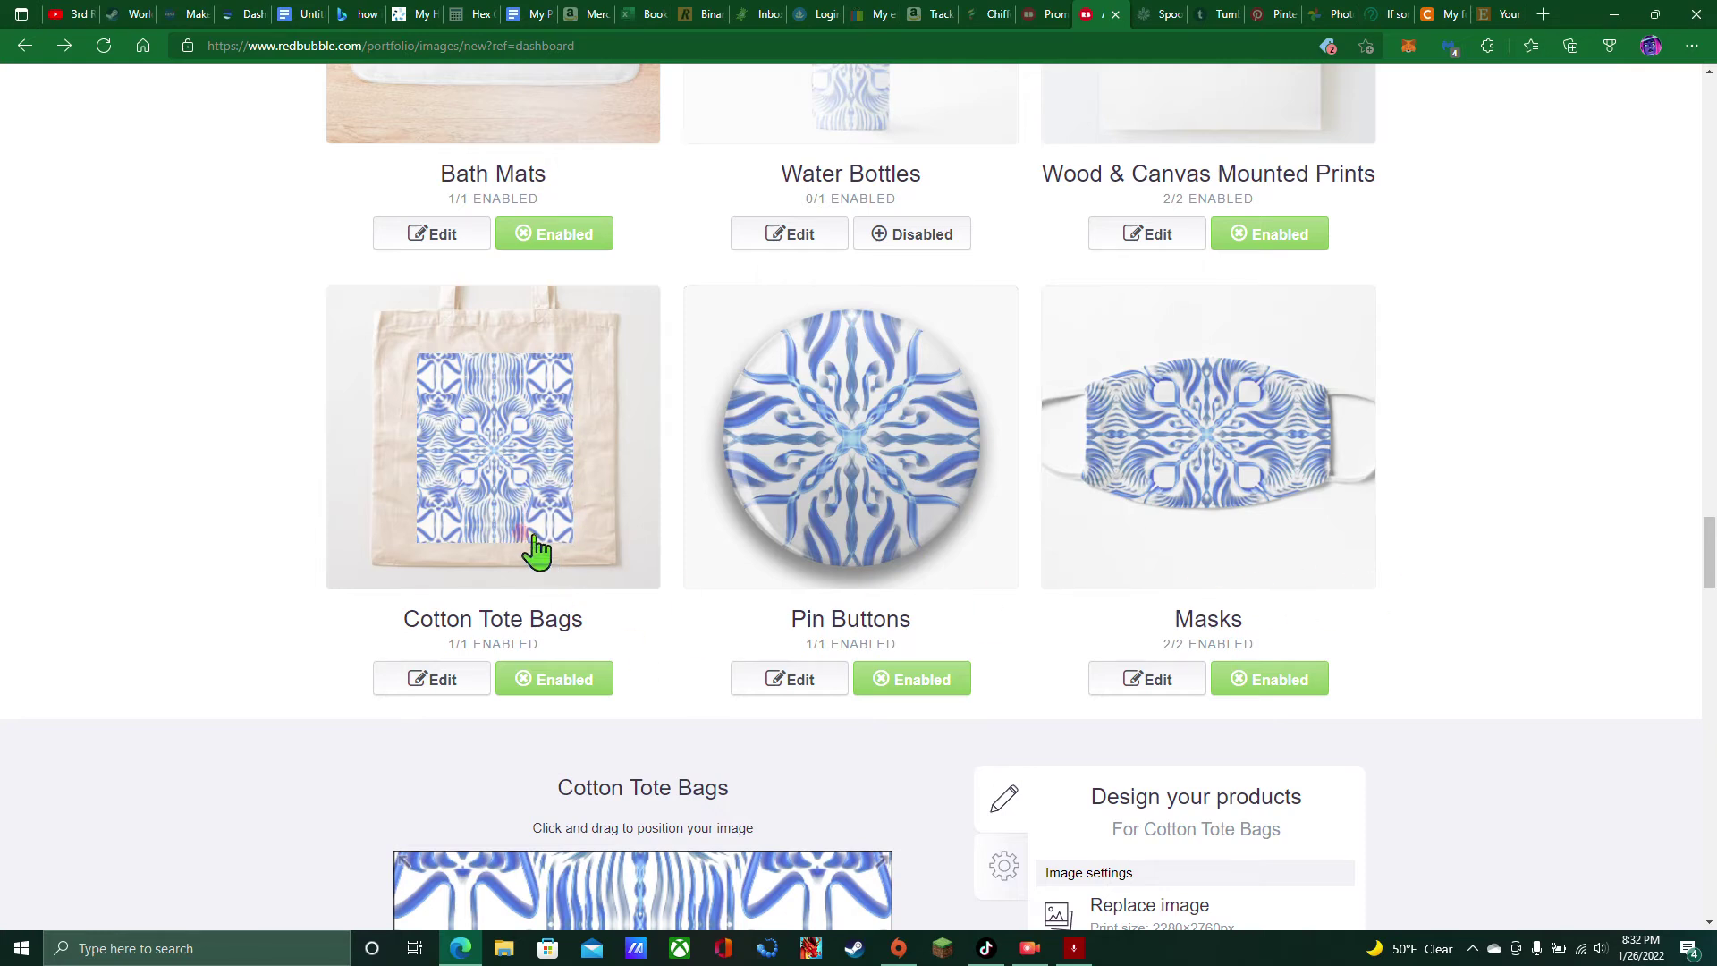
{"action": "scroll", "coordinate": [1000, 682], "scroll_direction": "down", "scroll_amount": 1}
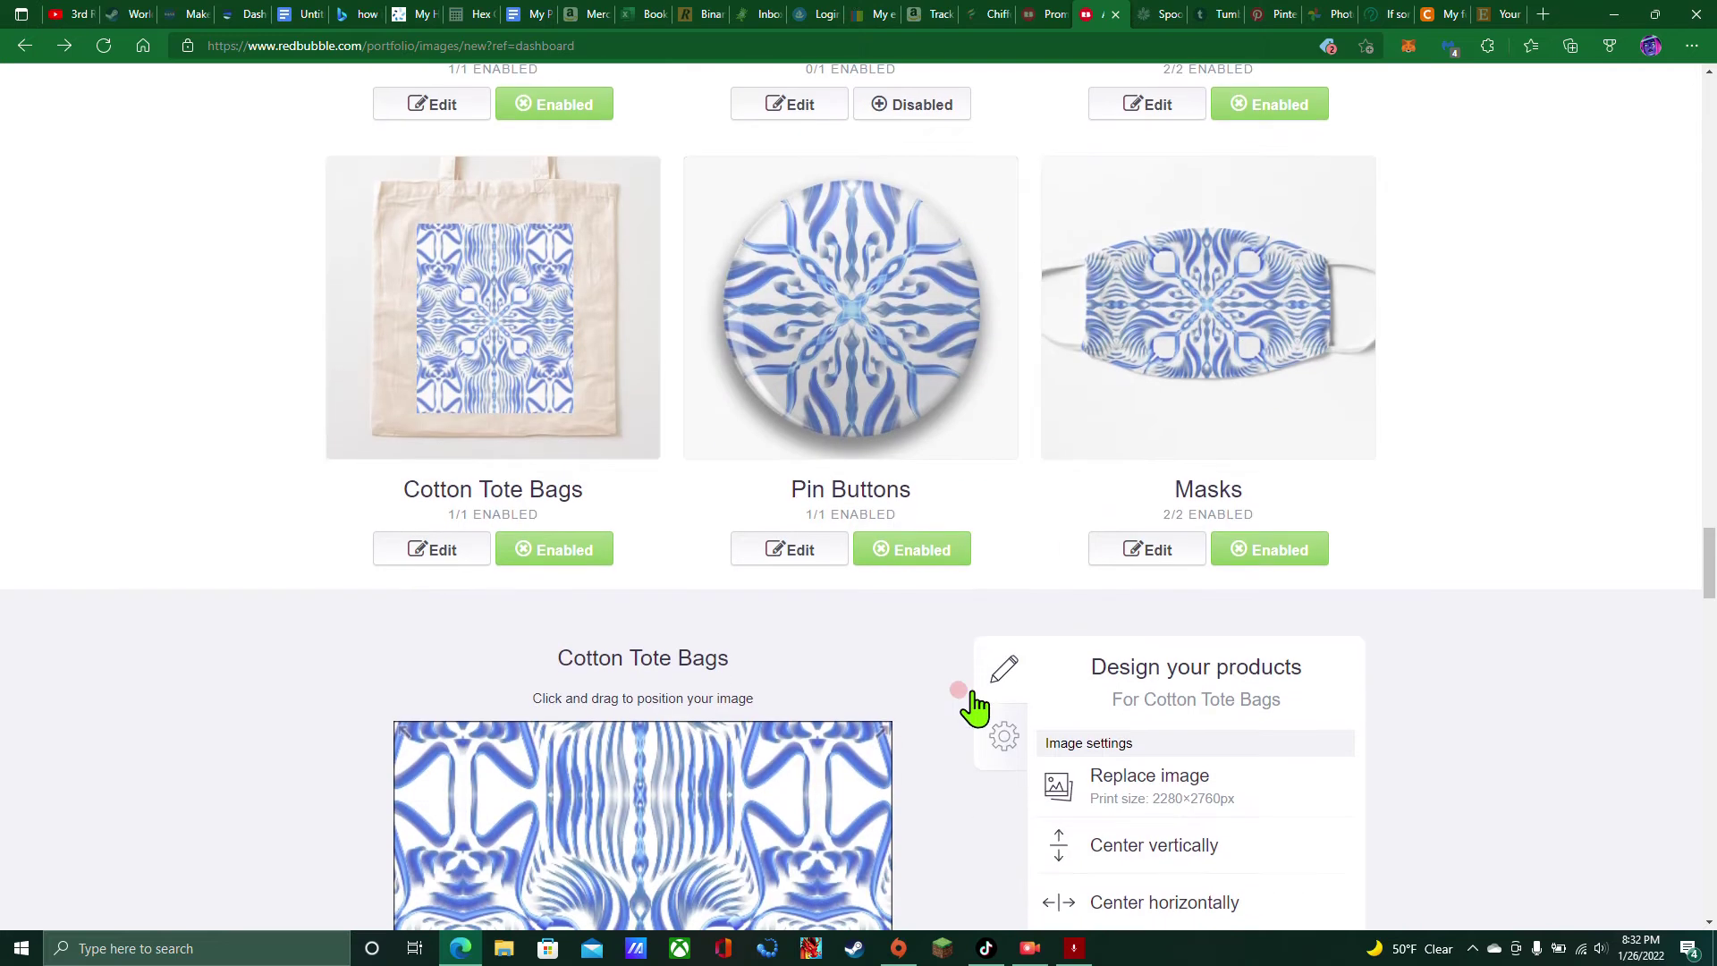
{"action": "left_click", "coordinate": [991, 742]}
{"action": "scroll", "coordinate": [1018, 669], "scroll_direction": "down", "scroll_amount": 1}
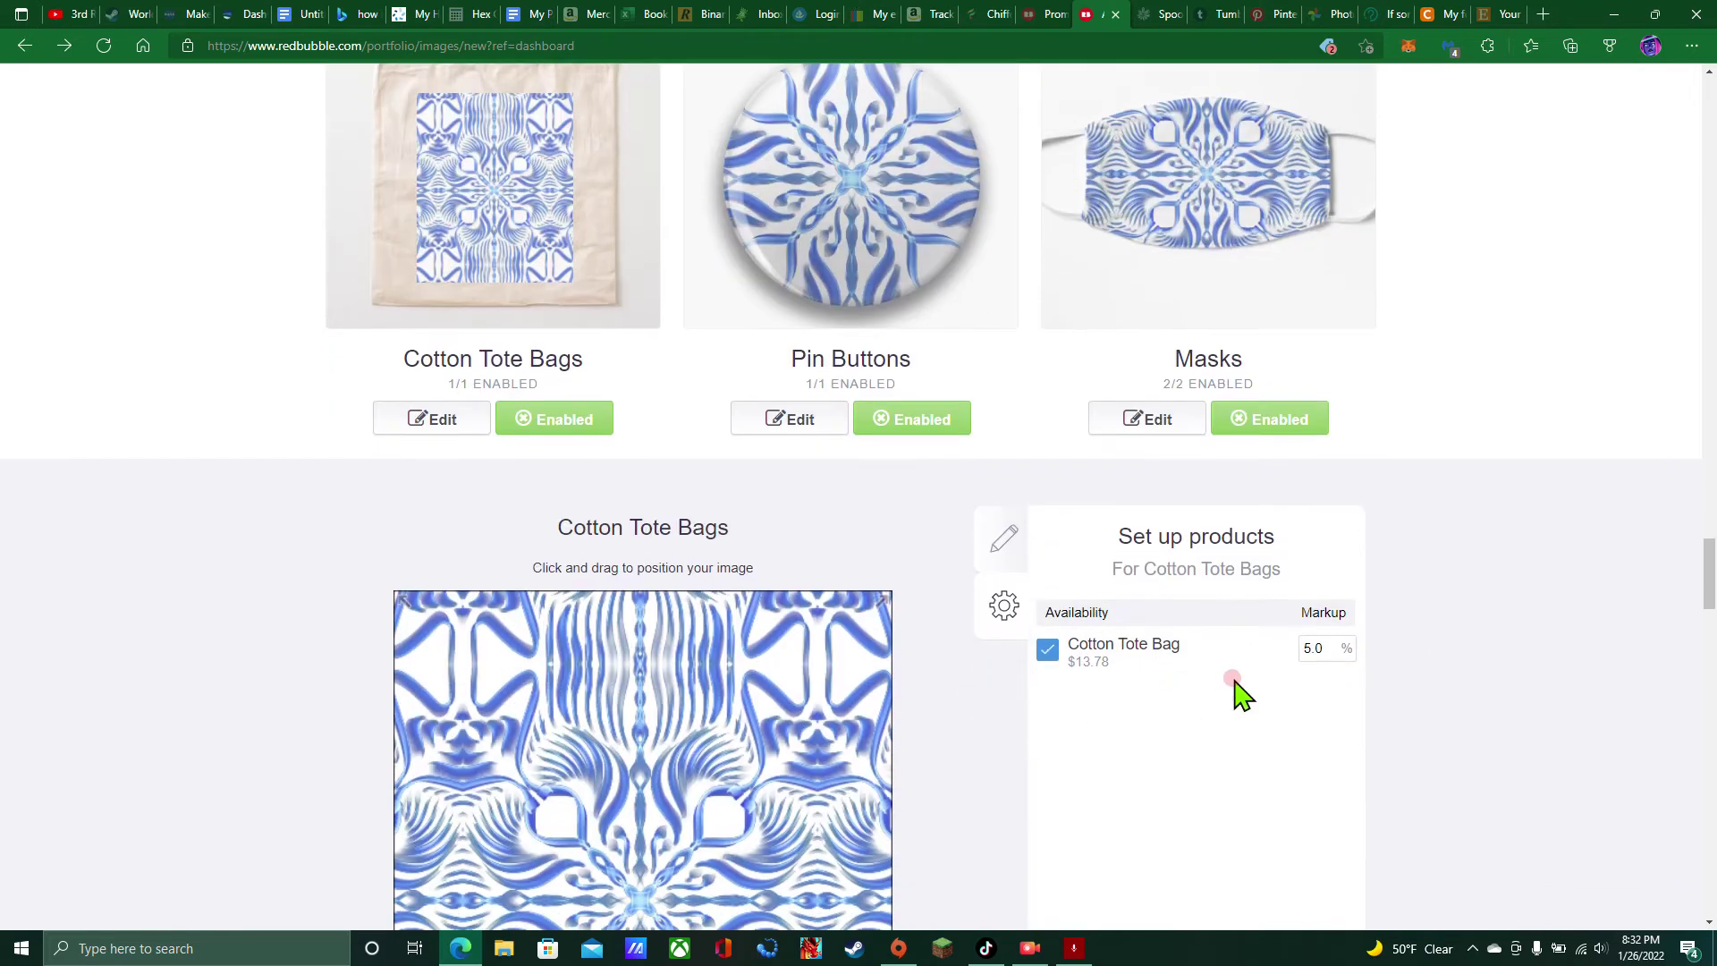
{"action": "scroll", "coordinate": [978, 652], "scroll_direction": "up", "scroll_amount": 3}
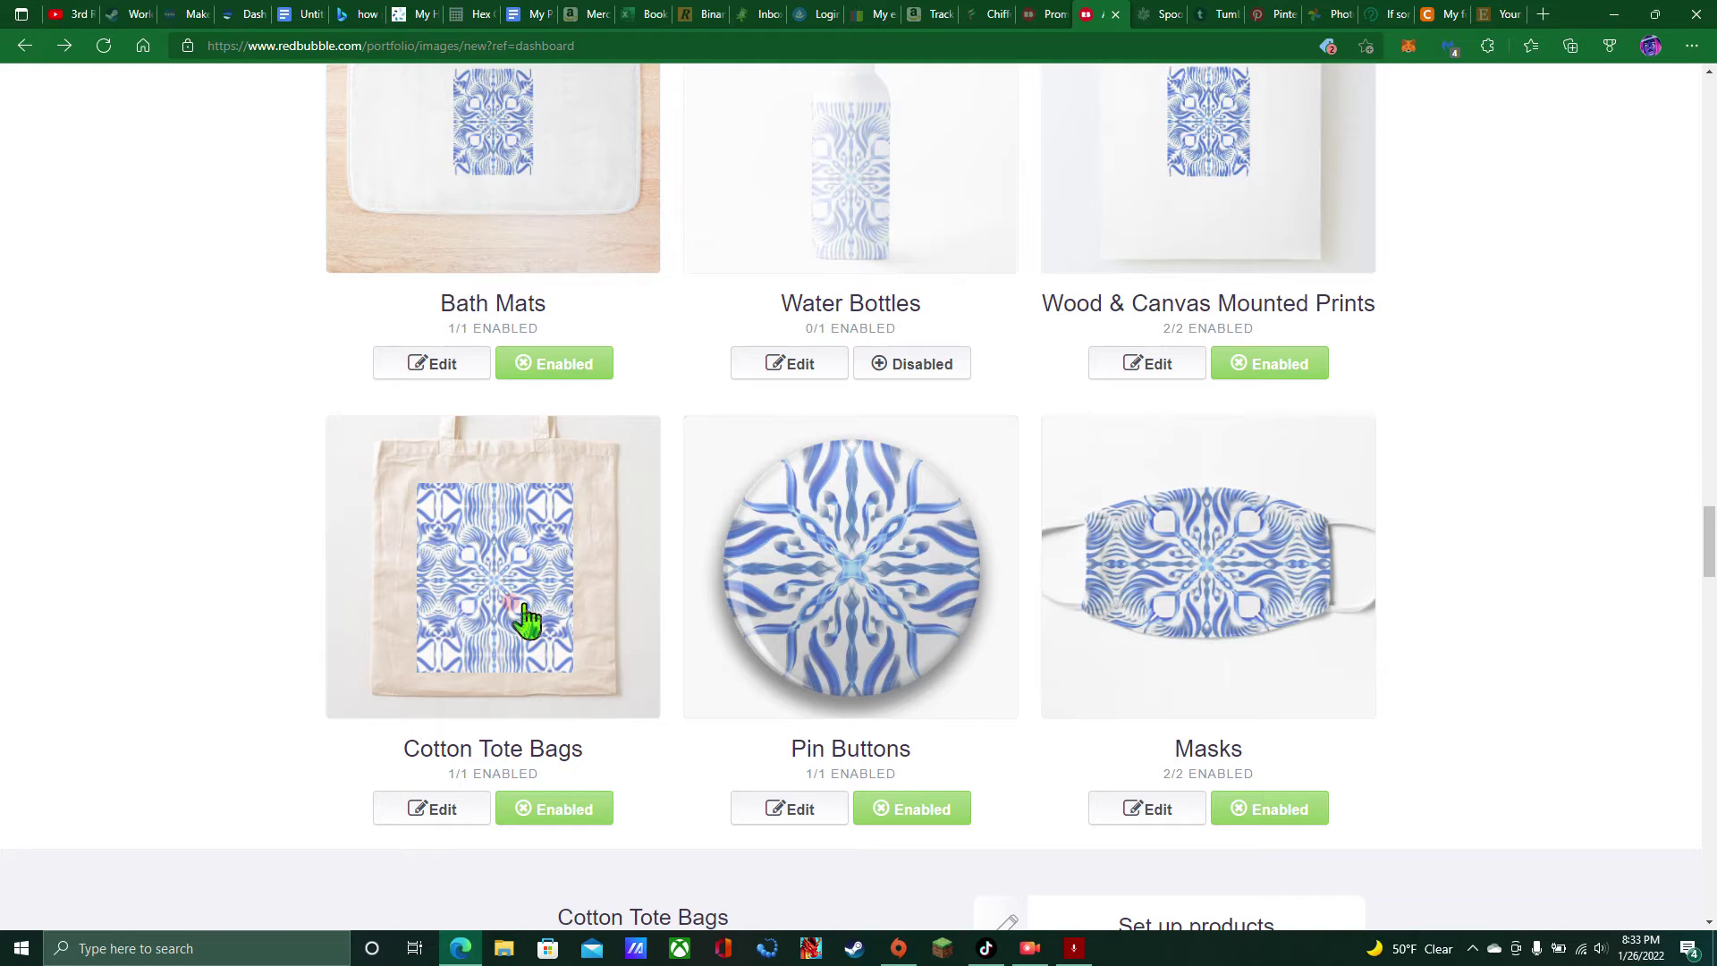
{"action": "scroll", "coordinate": [536, 607], "scroll_direction": "down", "scroll_amount": 7}
{"action": "scroll", "coordinate": [1033, 222], "scroll_direction": "up", "scroll_amount": 2}
{"action": "left_click", "coordinate": [994, 291]}
{"action": "scroll", "coordinate": [1331, 528], "scroll_direction": "down", "scroll_amount": 2}
{"action": "left_click", "coordinate": [1187, 396]}
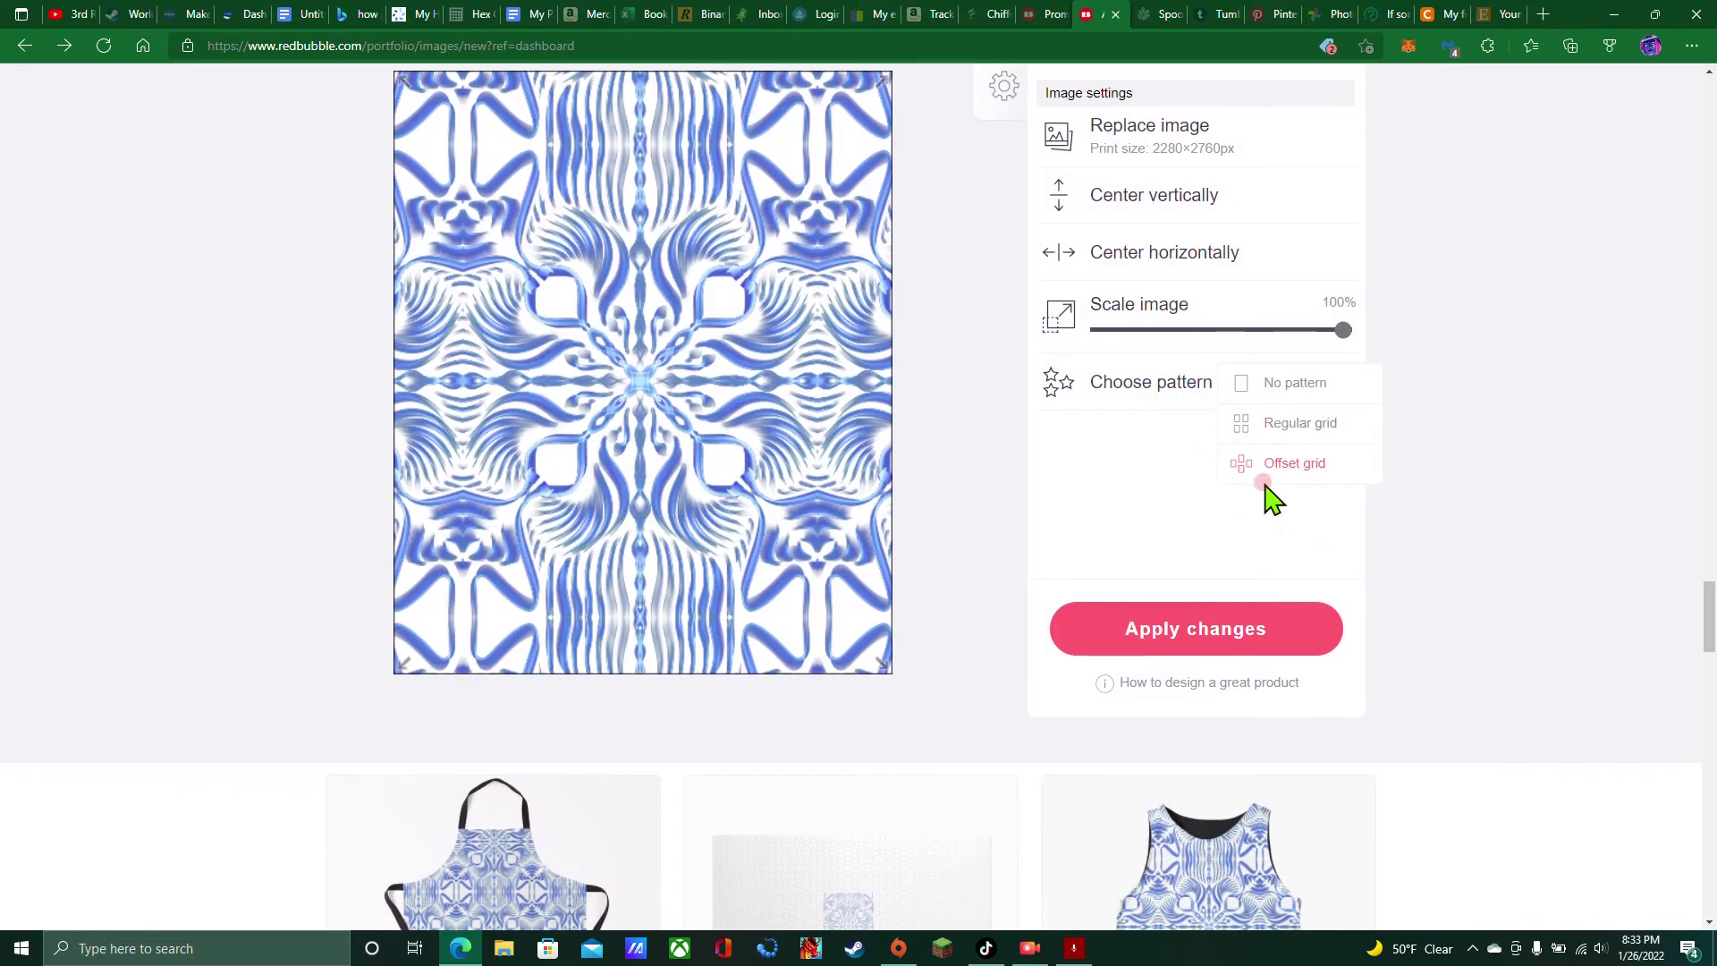
Tile the artwork across the Wood & Canvas Mounted Prints as a regular grid and shift the pattern so a motif column runs down the middle
{"action": "scroll", "coordinate": [1073, 519], "scroll_direction": "up", "scroll_amount": 5}
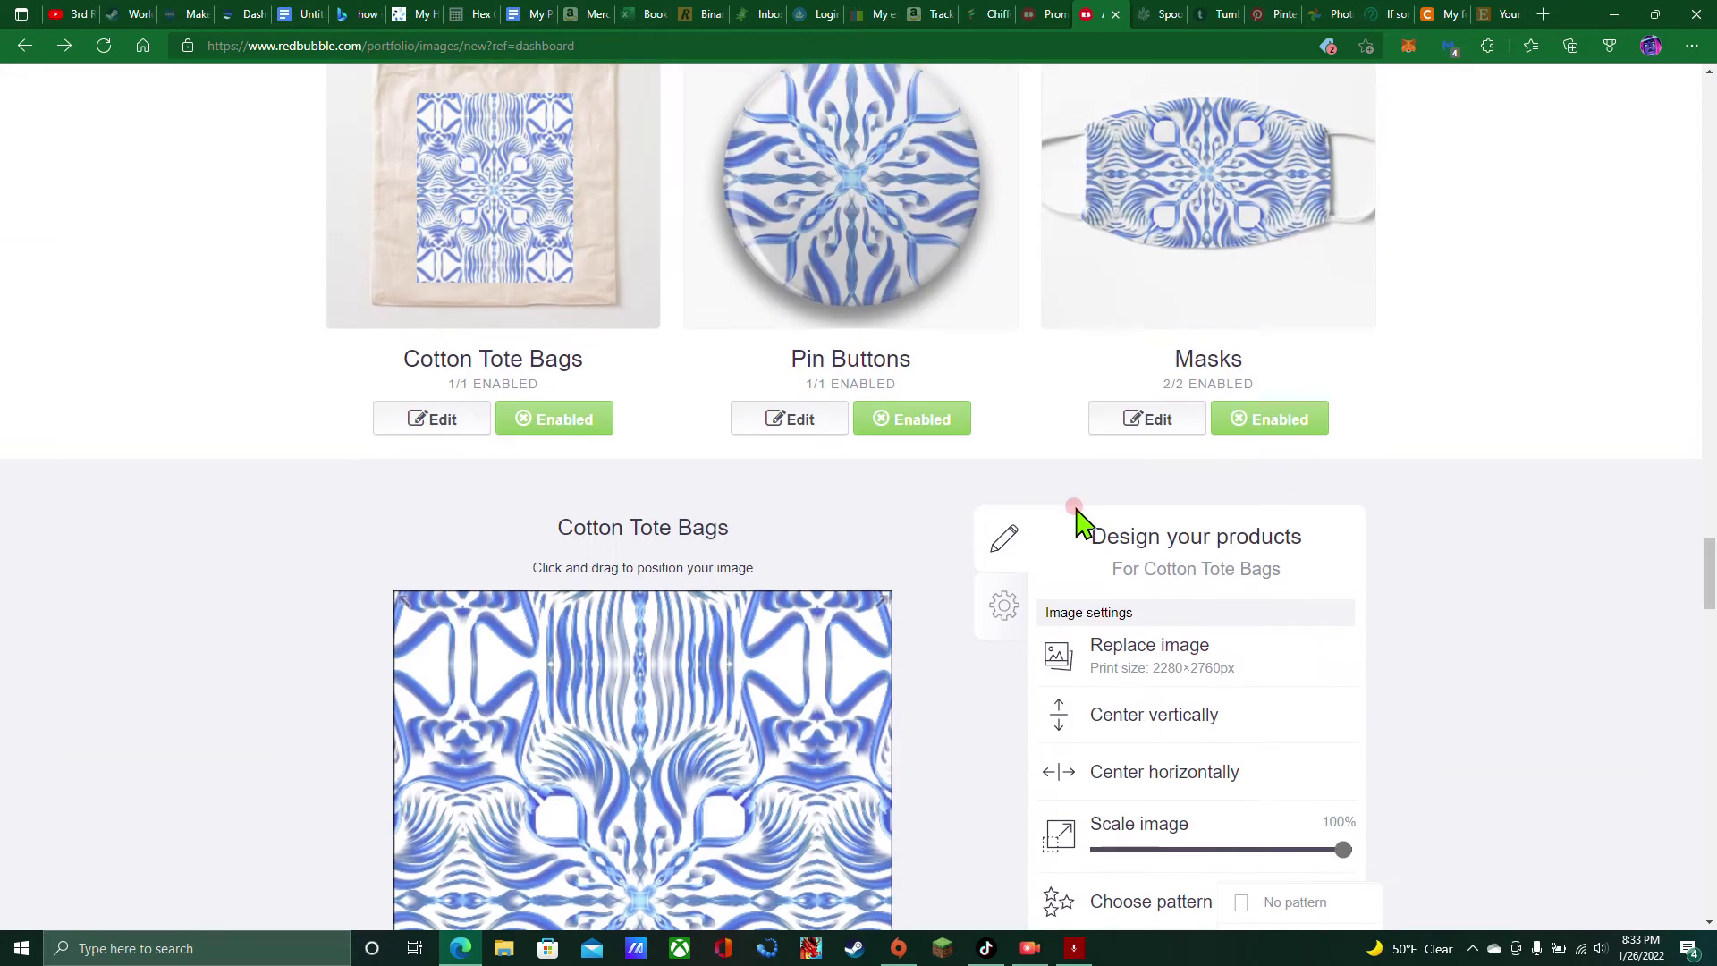
{"action": "scroll", "coordinate": [1163, 536], "scroll_direction": "up", "scroll_amount": 3}
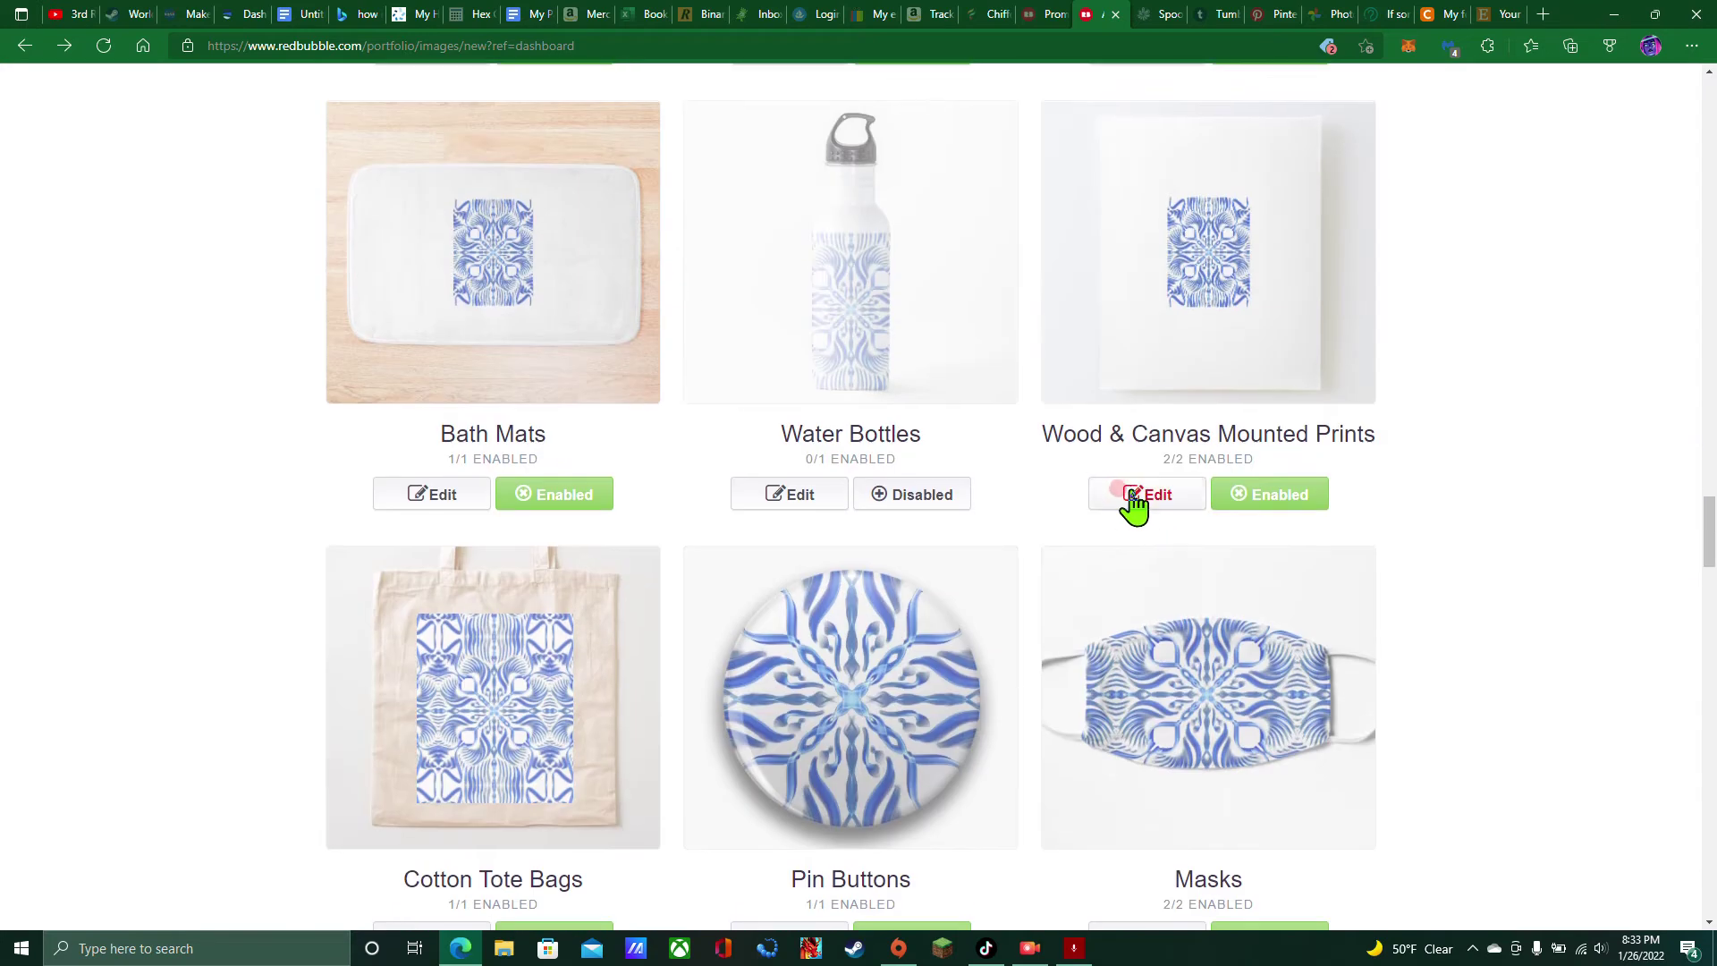
{"action": "left_click", "coordinate": [1145, 492]}
{"action": "scroll", "coordinate": [1487, 644], "scroll_direction": "down", "scroll_amount": 1}
{"action": "left_click", "coordinate": [1229, 775]}
{"action": "left_click", "coordinate": [1302, 816]}
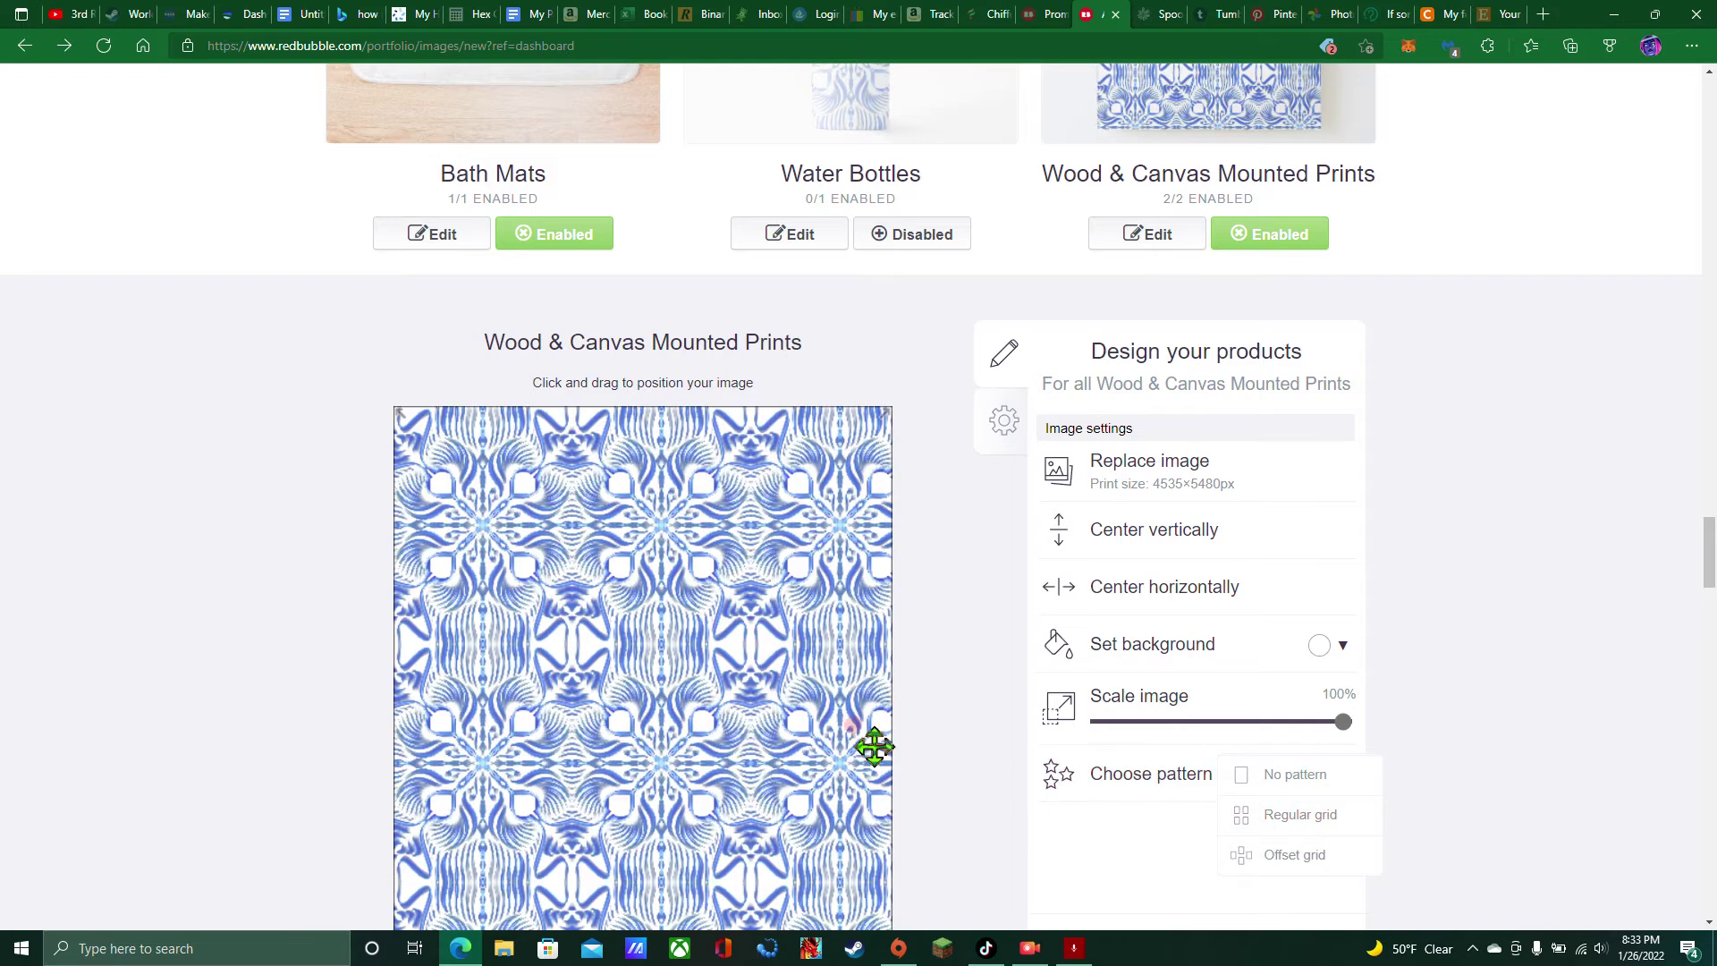
{"action": "scroll", "coordinate": [998, 730], "scroll_direction": "up", "scroll_amount": 4}
{"action": "scroll", "coordinate": [977, 745], "scroll_direction": "down", "scroll_amount": 5}
{"action": "left_click_drag", "start_coordinate": [789, 660], "coordinate": [763, 613]}
Tile the artwork across the Bath Mats as a regular grid and position the pattern with a motif at the mat's centre
{"action": "scroll", "coordinate": [771, 614], "scroll_direction": "up", "scroll_amount": 4}
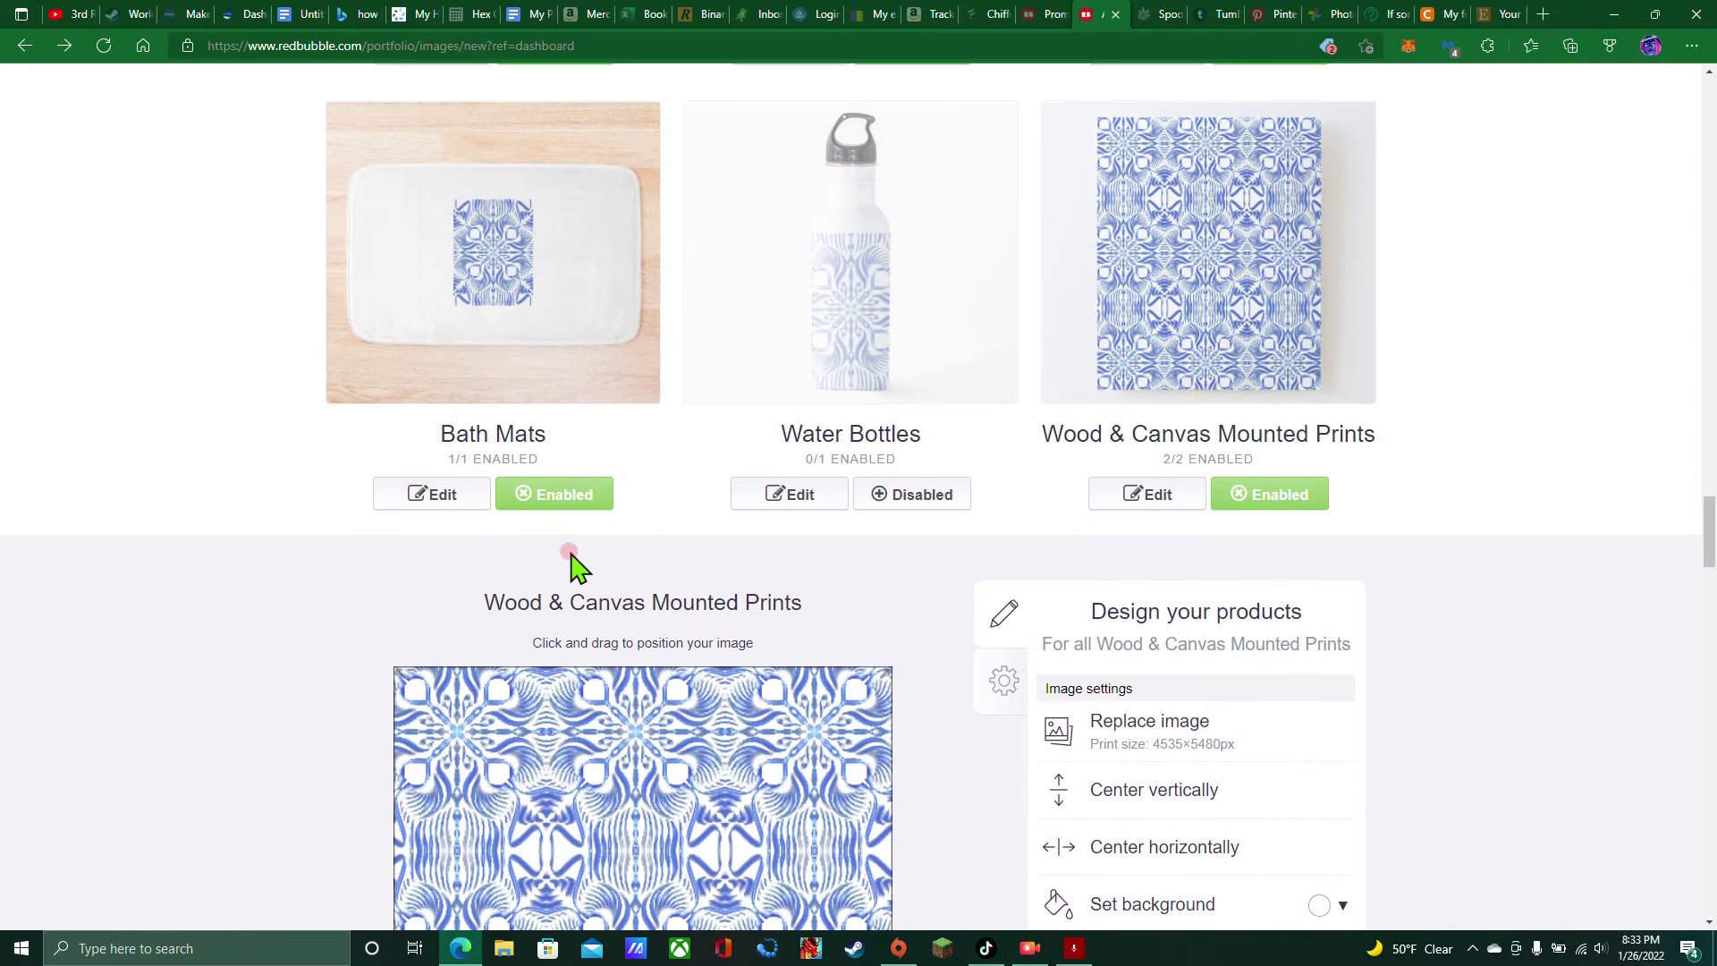
{"action": "left_click", "coordinate": [430, 494]}
{"action": "scroll", "coordinate": [1019, 626], "scroll_direction": "down", "scroll_amount": 4}
{"action": "left_click", "coordinate": [1129, 657]}
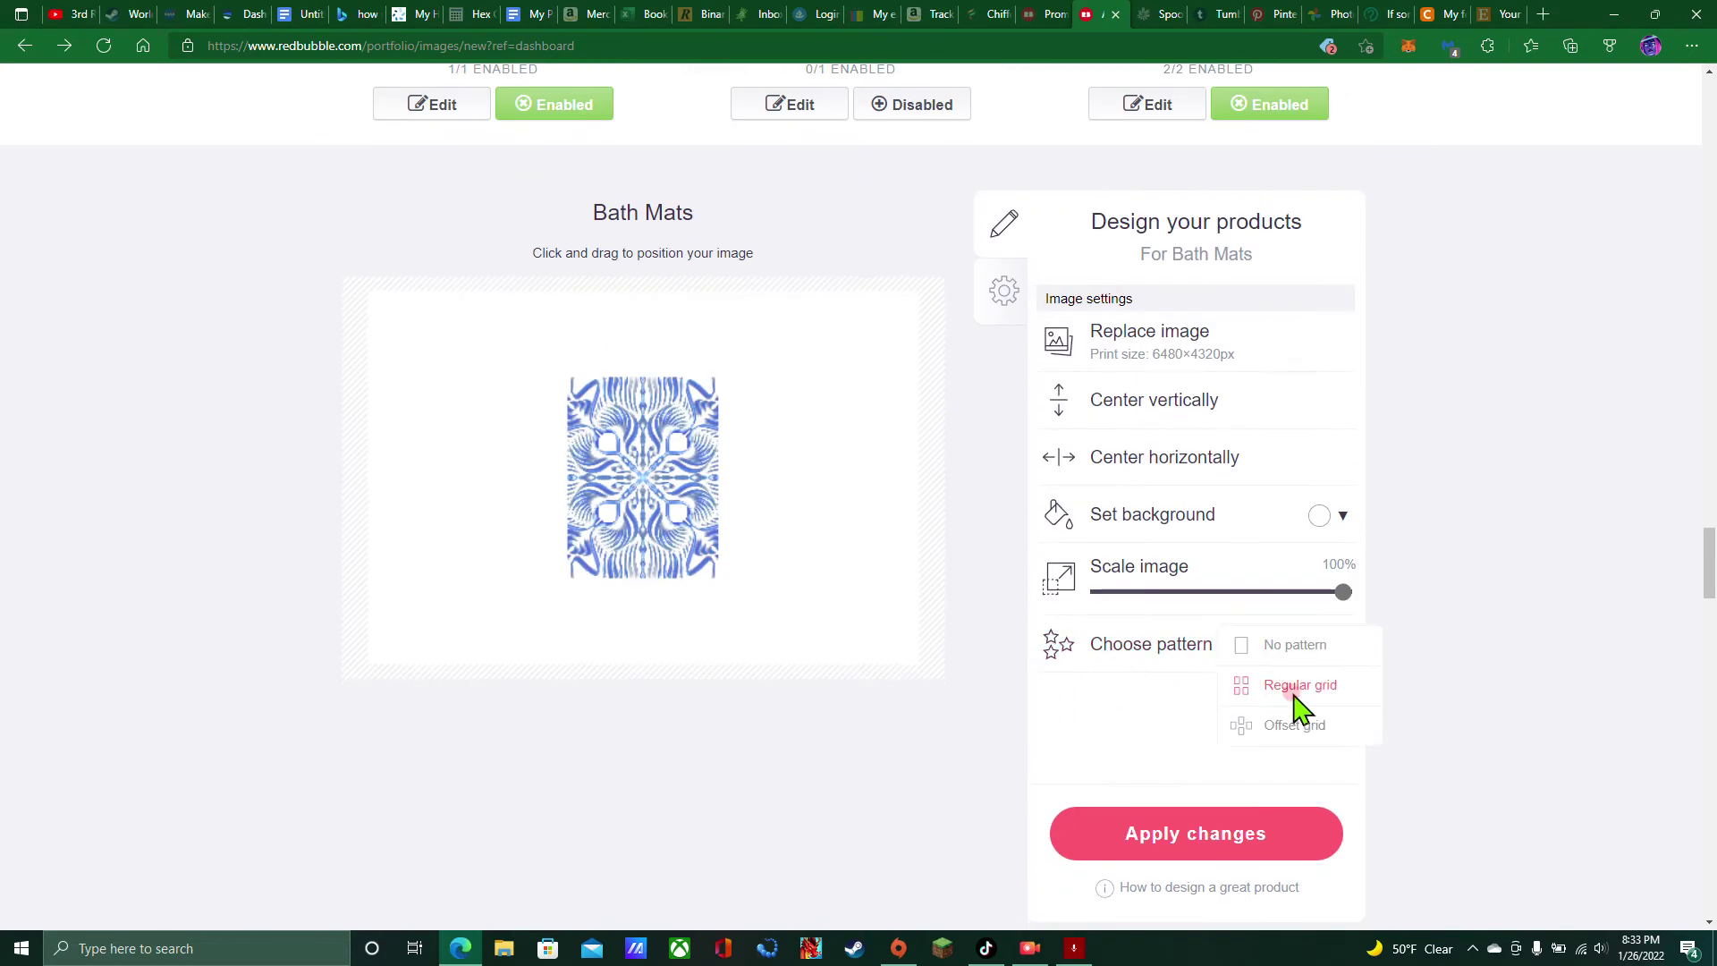
{"action": "left_click", "coordinate": [1302, 687]}
{"action": "left_click_drag", "start_coordinate": [797, 605], "coordinate": [840, 576]}
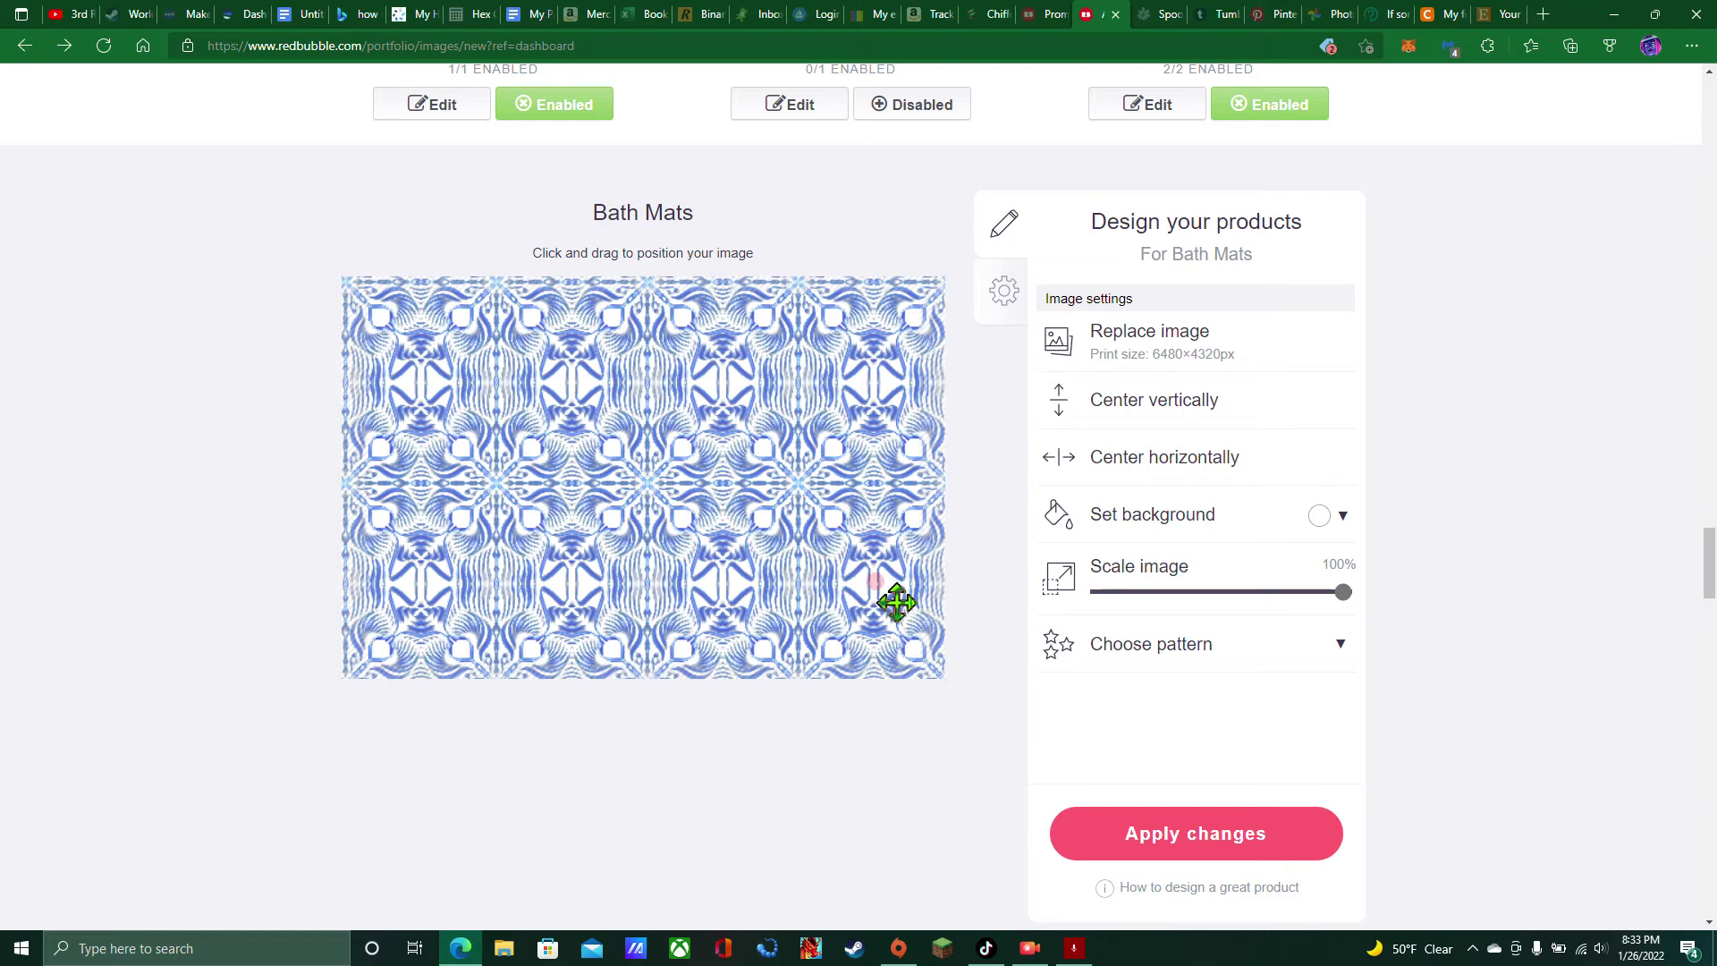
Tile the artwork across the Throw Blankets & Tapestries as a regular grid and position the pattern with a motif at the centre
{"action": "scroll", "coordinate": [886, 606], "scroll_direction": "up", "scroll_amount": 7}
{"action": "scroll", "coordinate": [958, 637], "scroll_direction": "up", "scroll_amount": 3}
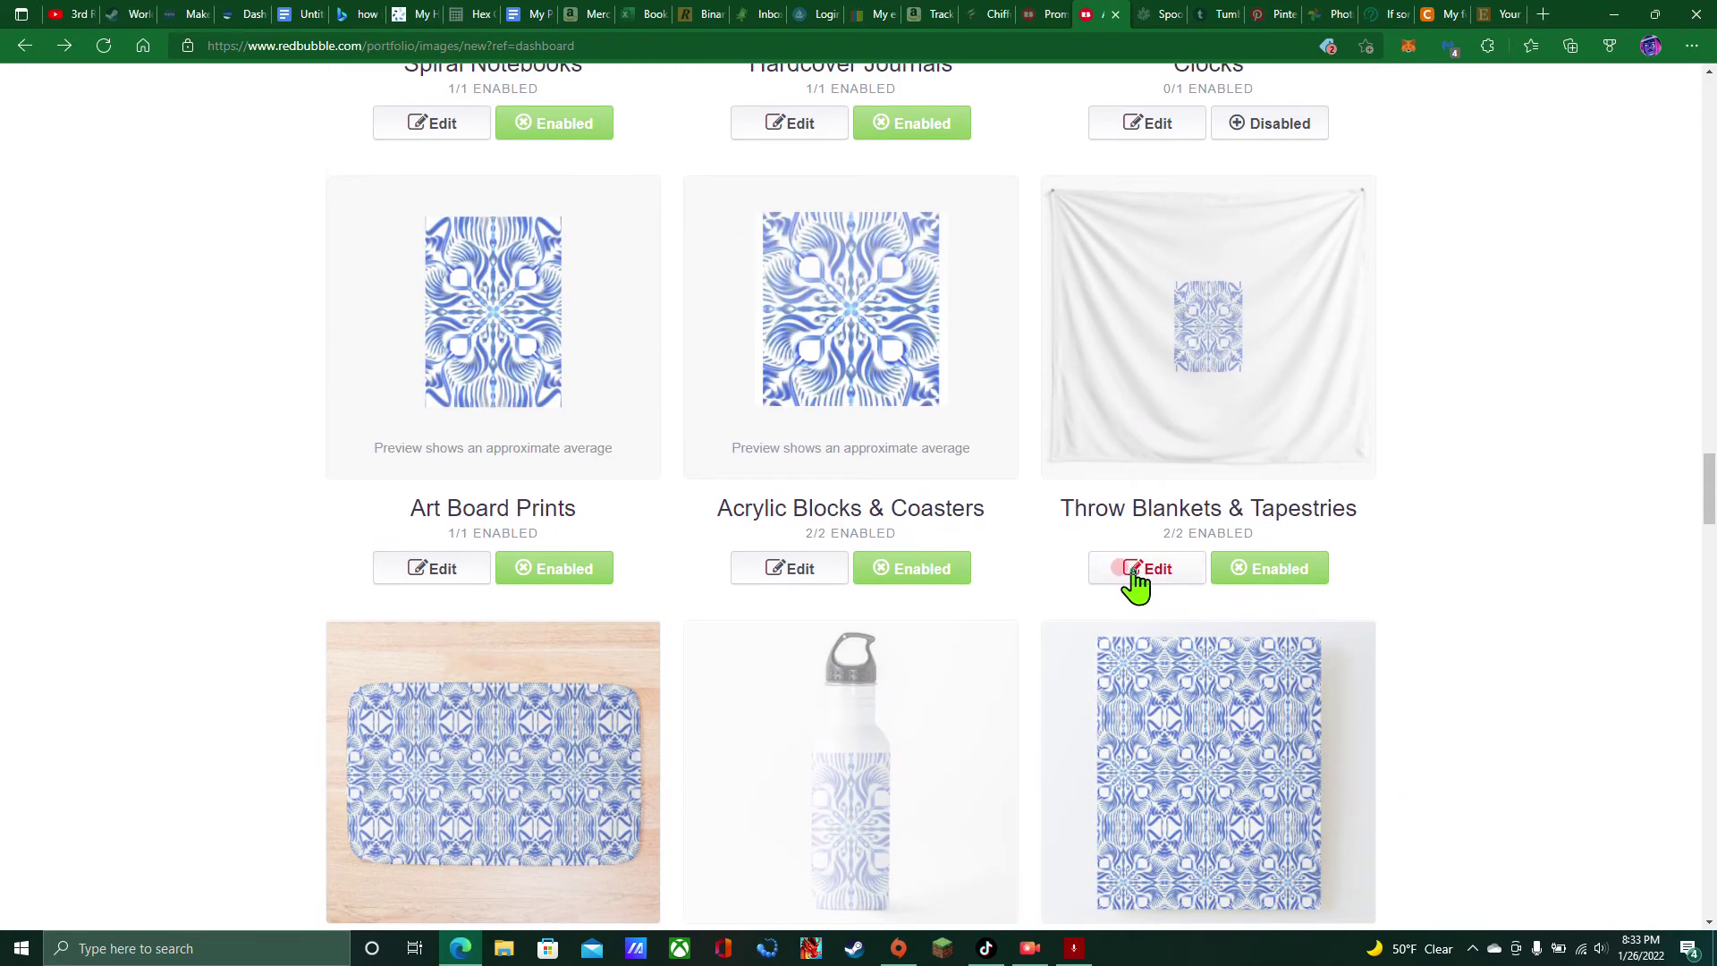
{"action": "left_click", "coordinate": [1168, 572]}
{"action": "left_click", "coordinate": [1197, 605]}
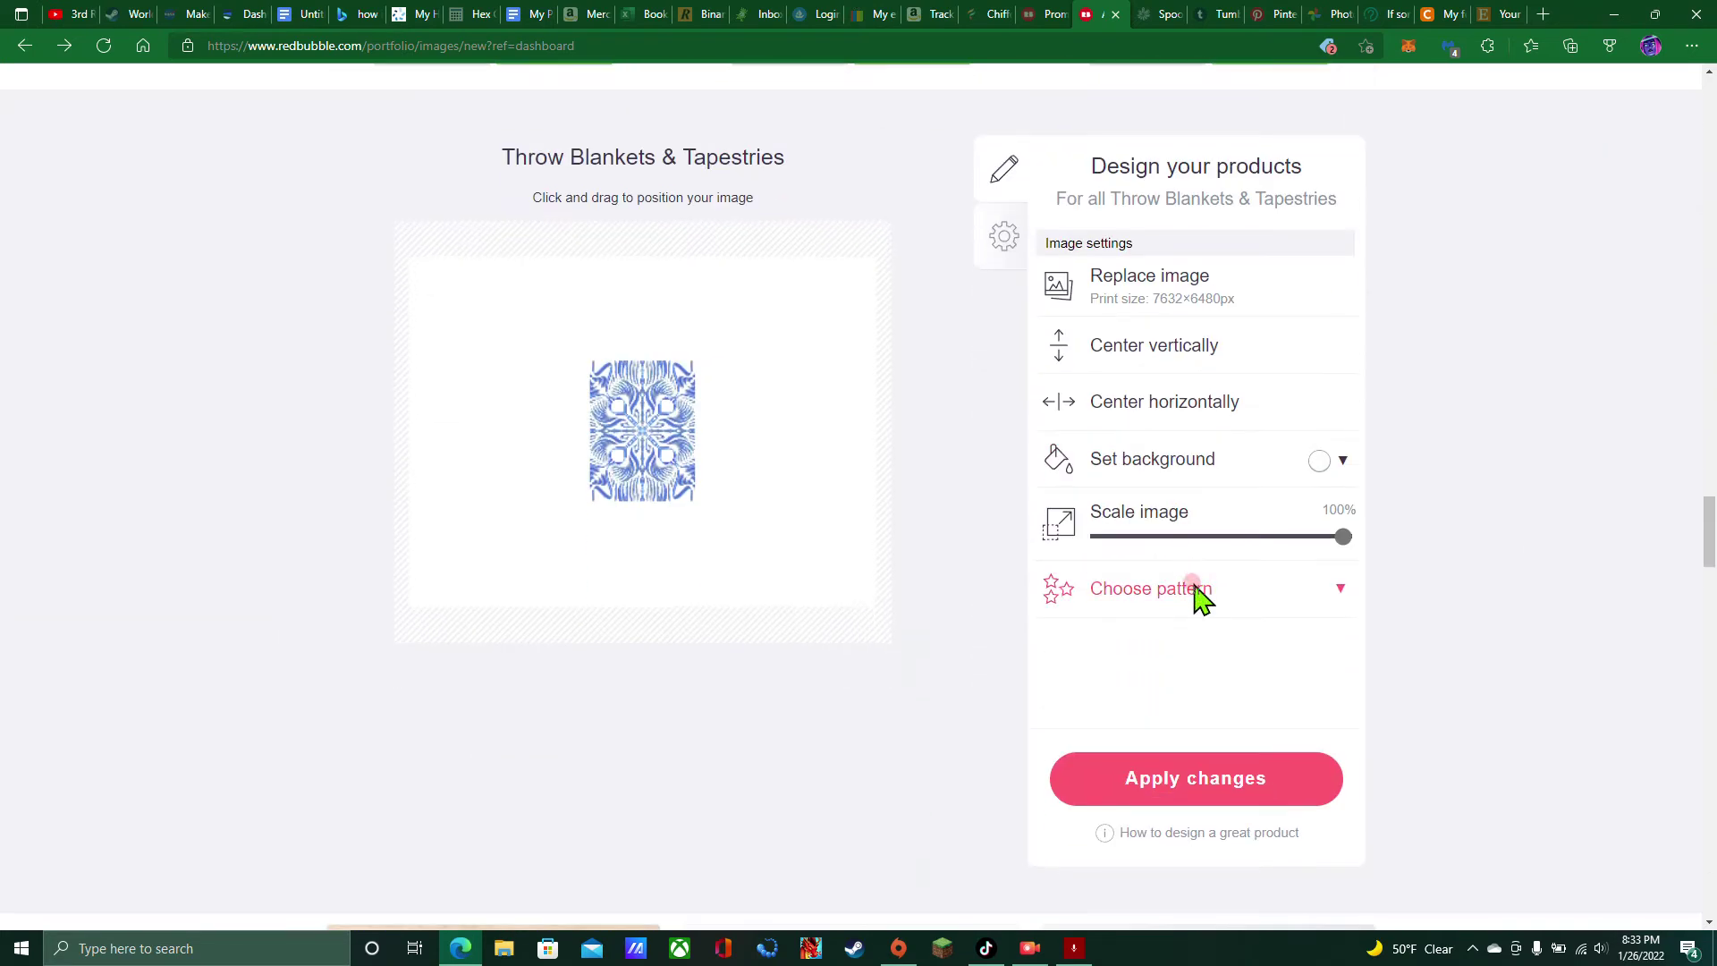
{"action": "left_click", "coordinate": [1219, 620]}
{"action": "left_click_drag", "start_coordinate": [753, 573], "coordinate": [737, 578]}
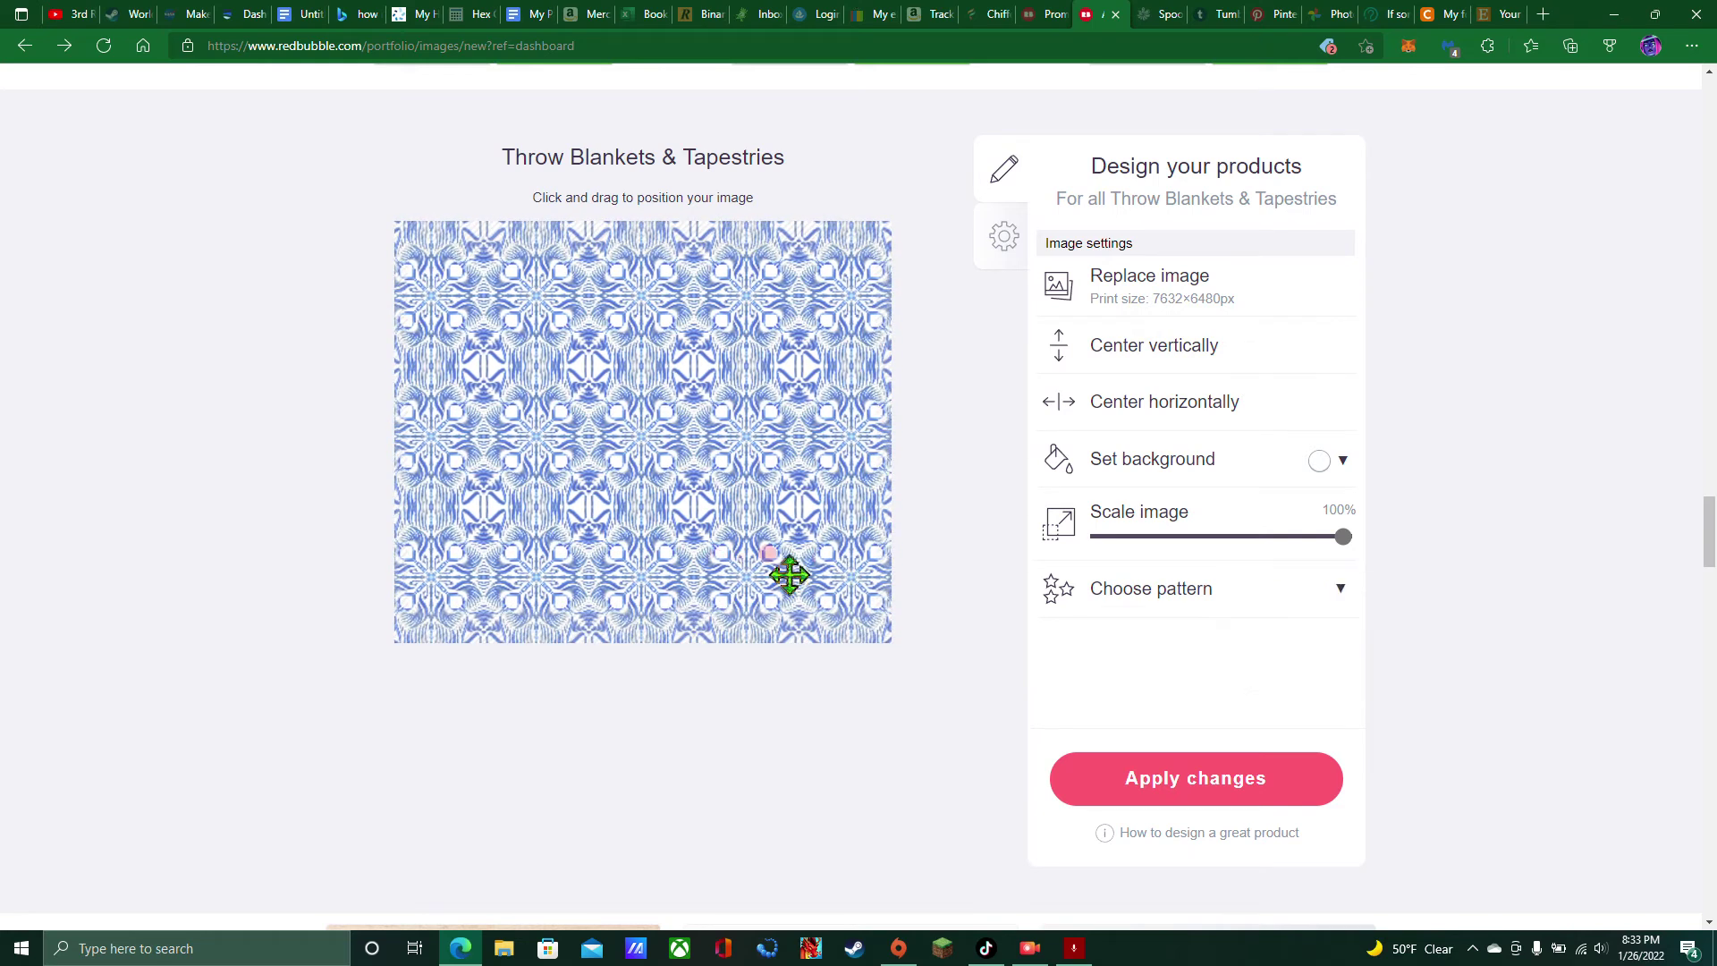
Tile the artwork across the Hardcover Journals as a regular grid and position the pattern with one motif on each cover
{"action": "scroll", "coordinate": [778, 575], "scroll_direction": "up", "scroll_amount": 5}
{"action": "scroll", "coordinate": [803, 506], "scroll_direction": "up", "scroll_amount": 6}
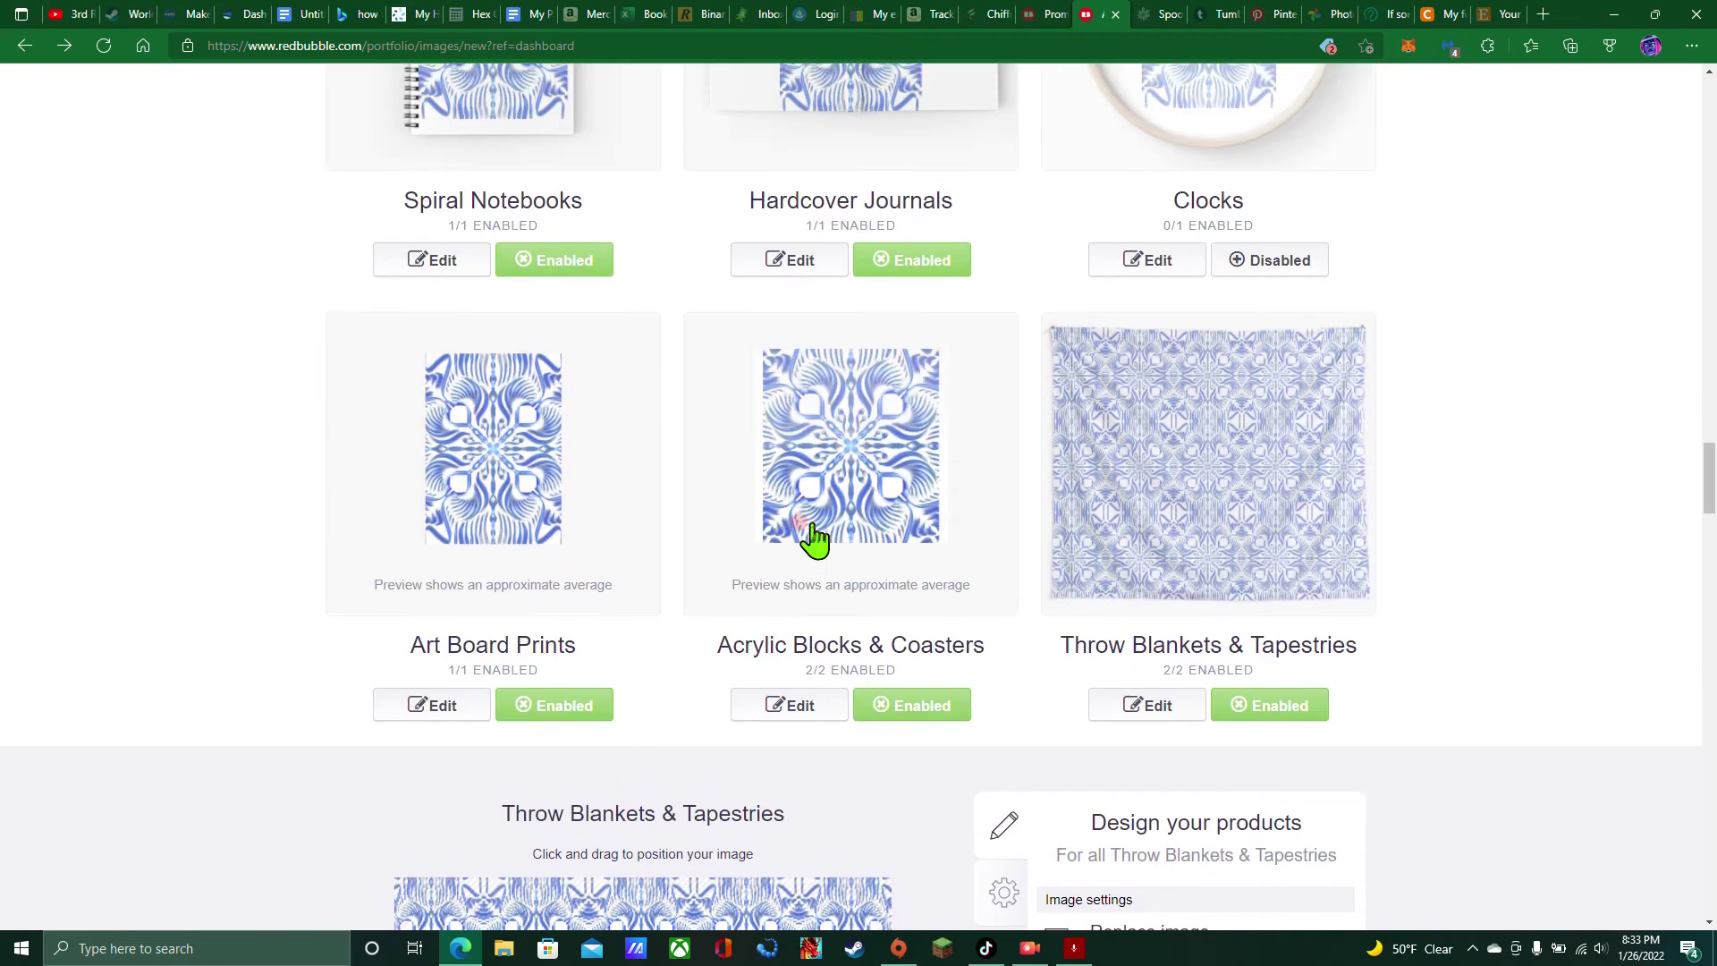
{"action": "left_click", "coordinate": [756, 516]}
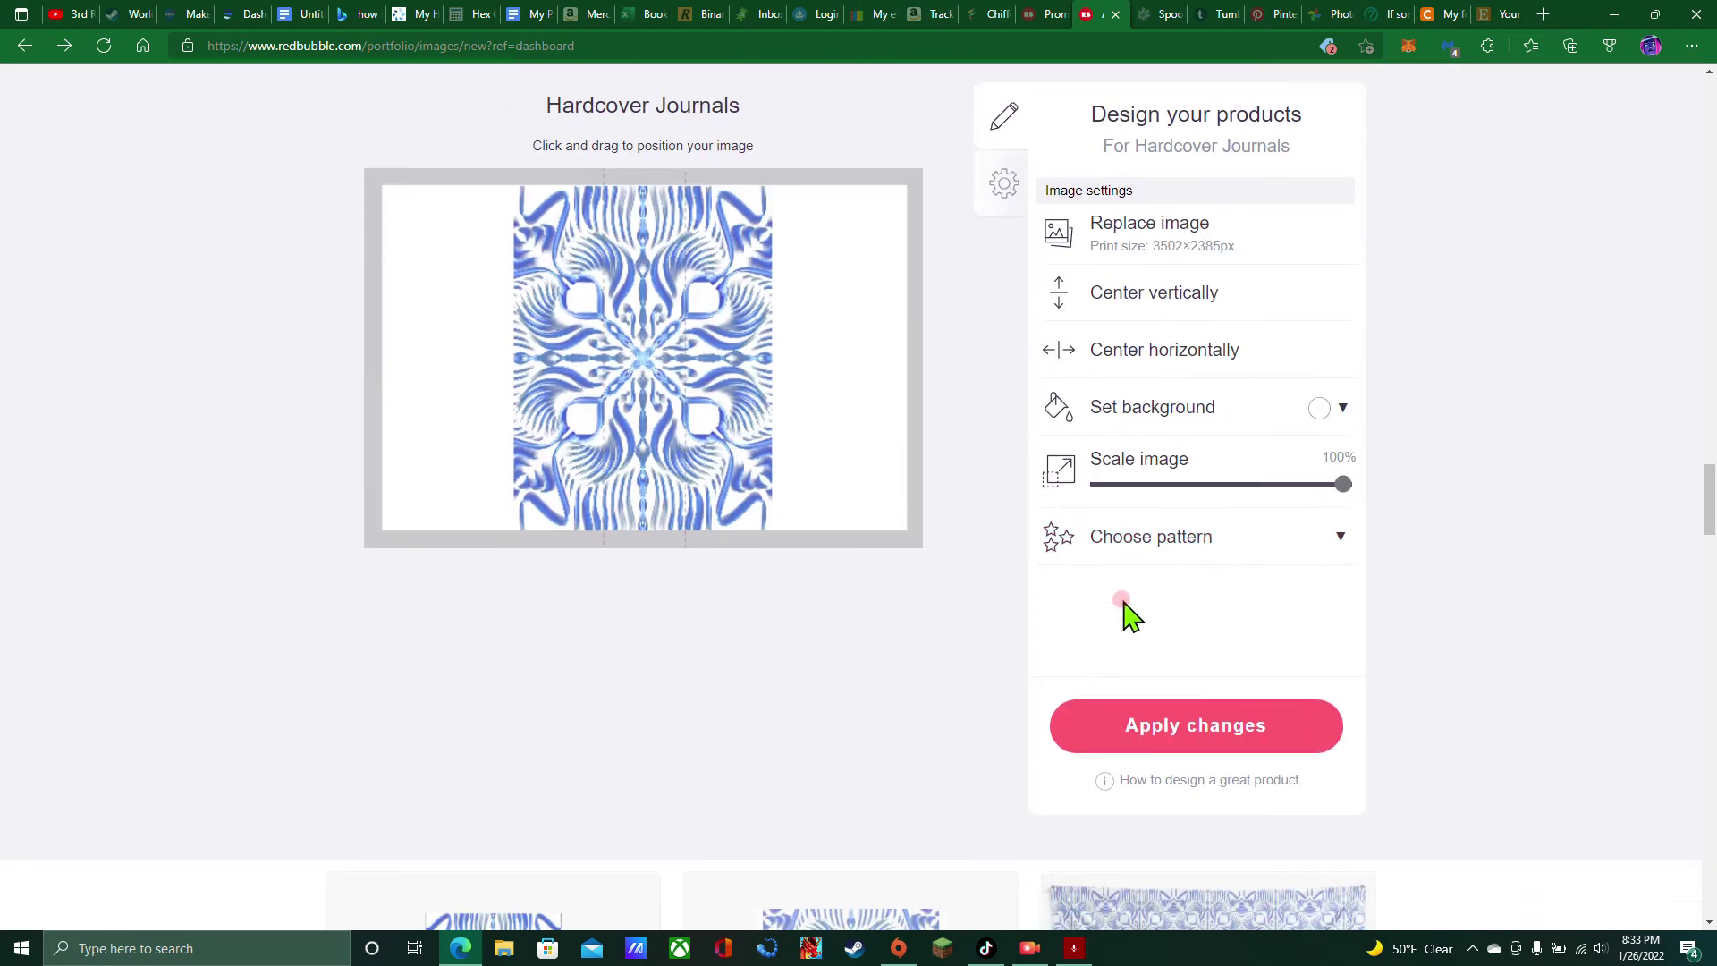
{"action": "left_click", "coordinate": [1163, 537]}
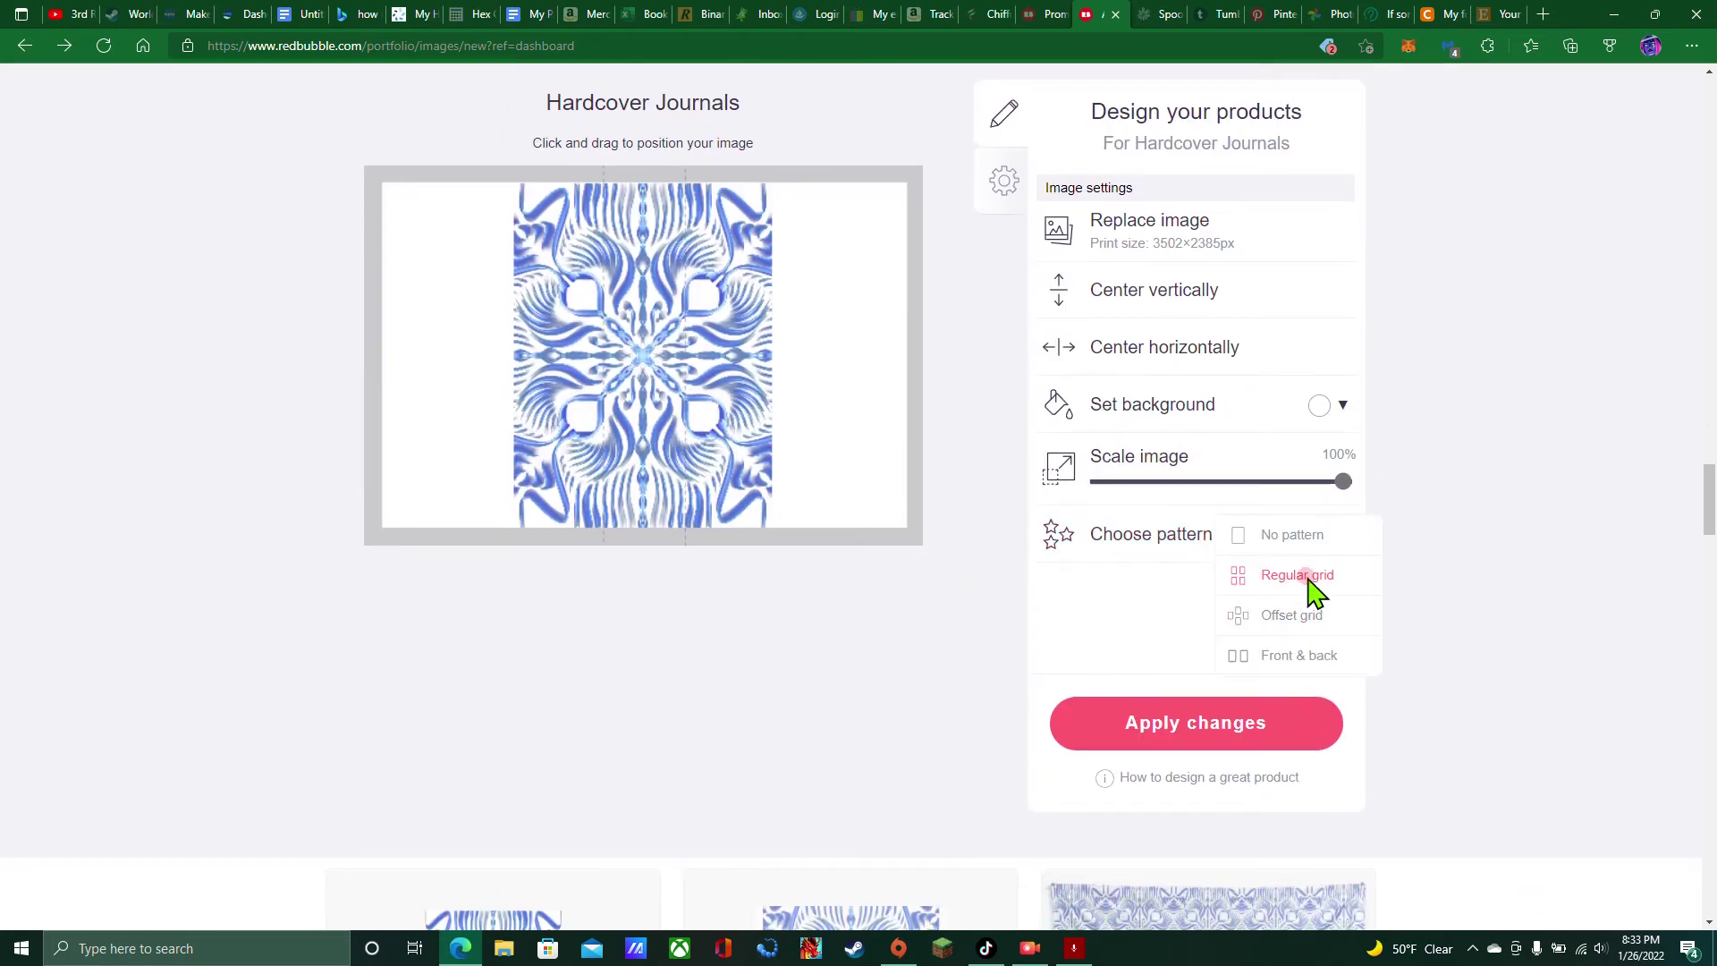
{"action": "left_click", "coordinate": [1307, 577]}
{"action": "left_click_drag", "start_coordinate": [621, 431], "coordinate": [632, 454]}
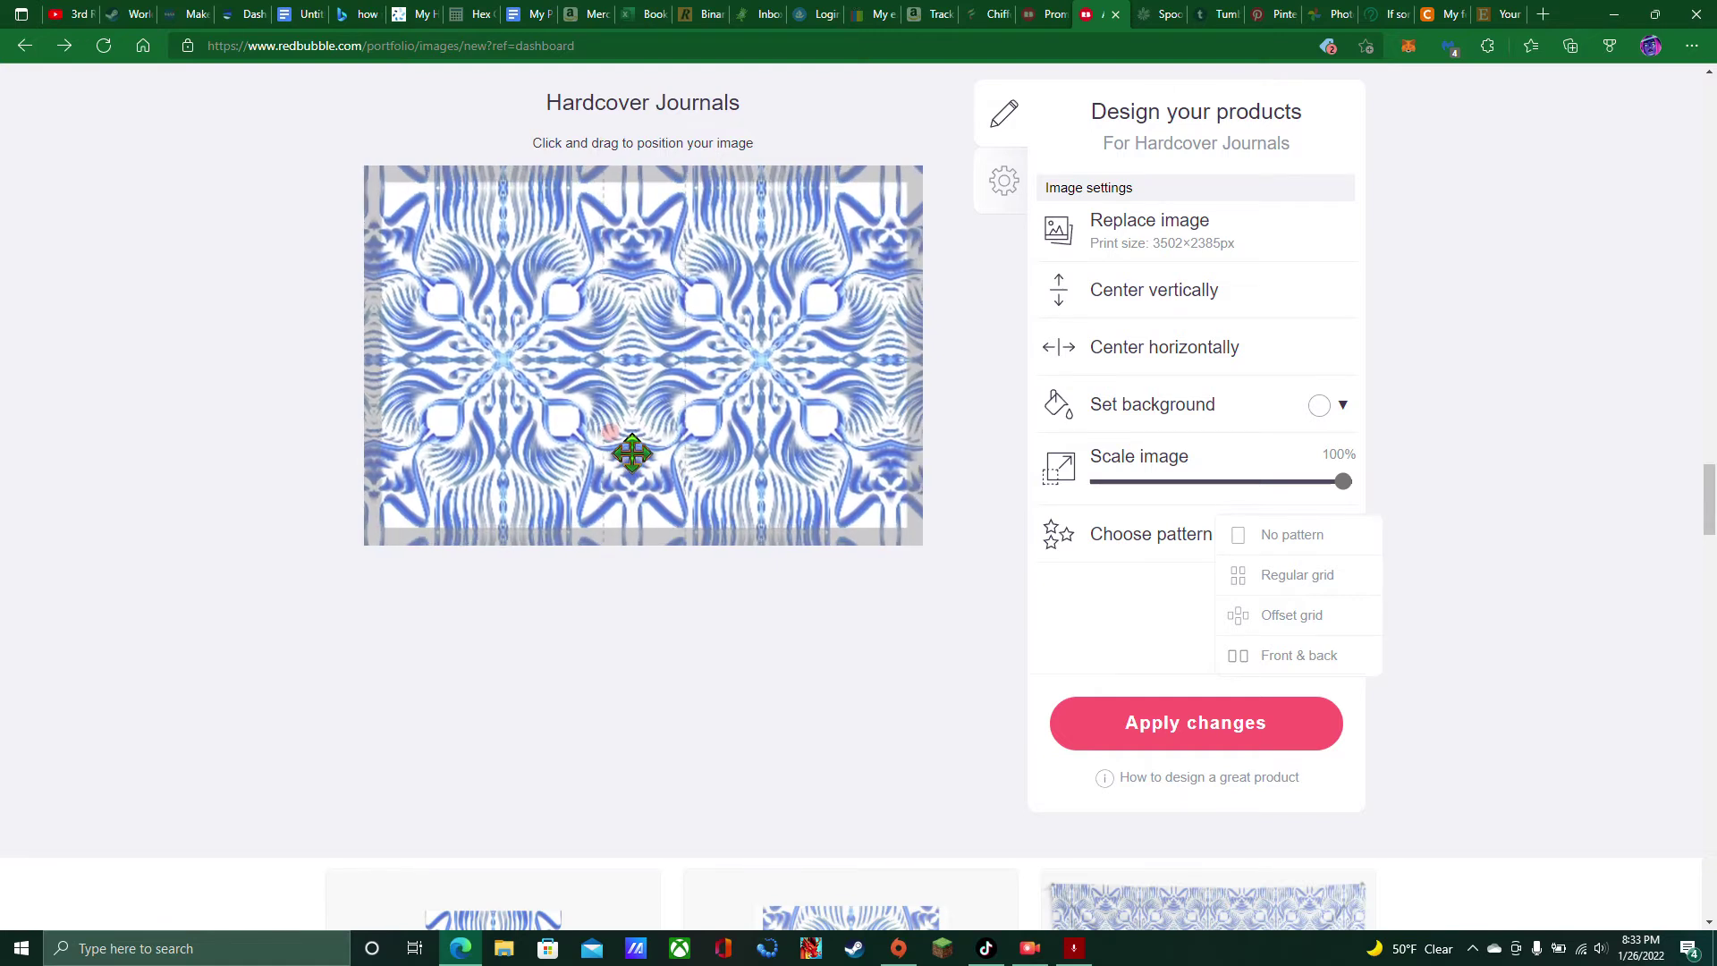
Try the Front & back pattern layout on the Hardcover Journals and check it in the product preview
{"action": "scroll", "coordinate": [633, 453], "scroll_direction": "up", "scroll_amount": 6}
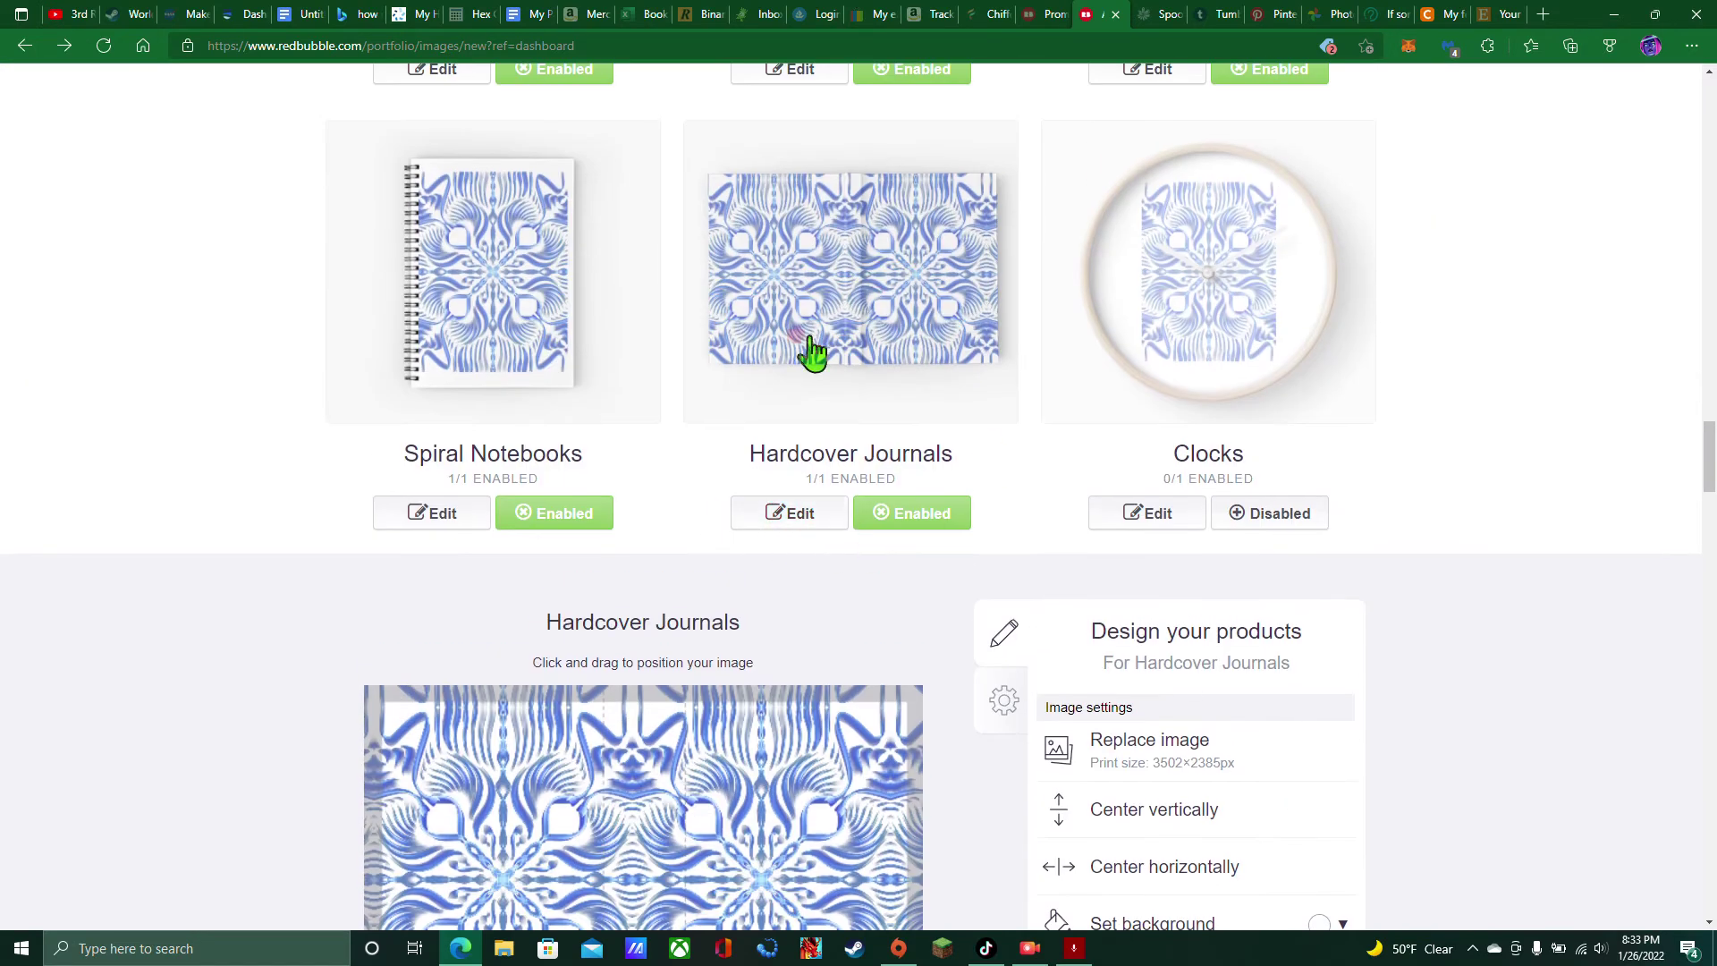
{"action": "scroll", "coordinate": [948, 636], "scroll_direction": "down", "scroll_amount": 3}
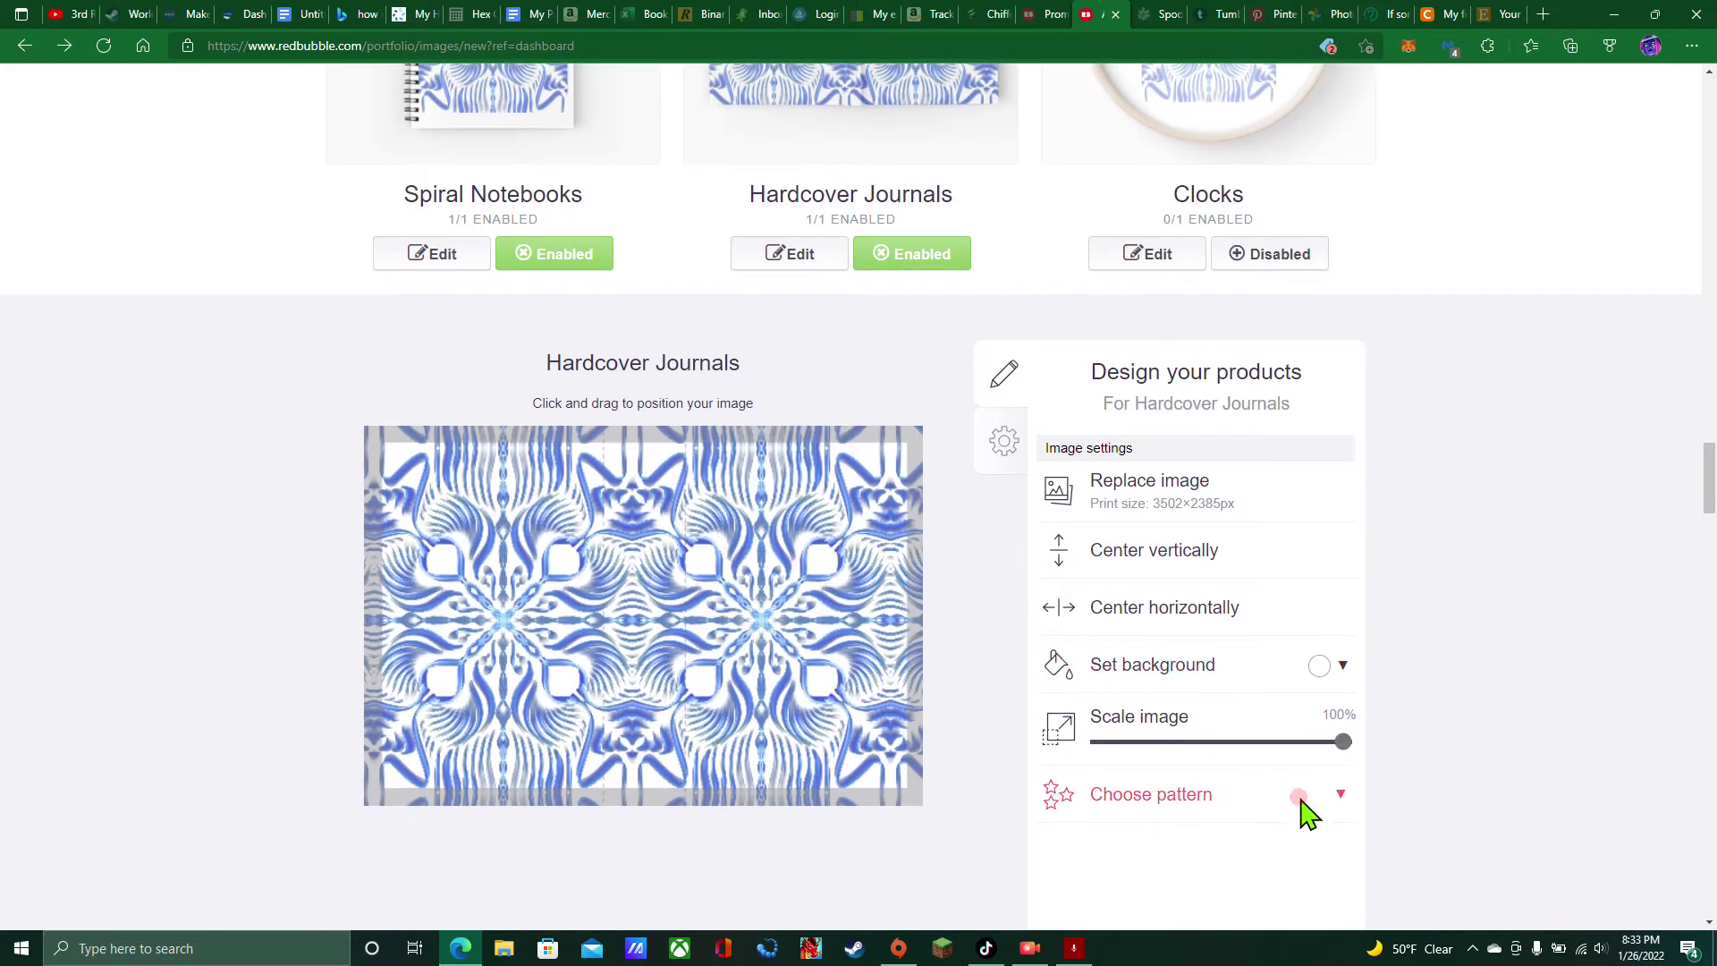
{"action": "left_click", "coordinate": [1301, 796]}
{"action": "scroll", "coordinate": [1321, 688], "scroll_direction": "down", "scroll_amount": 3}
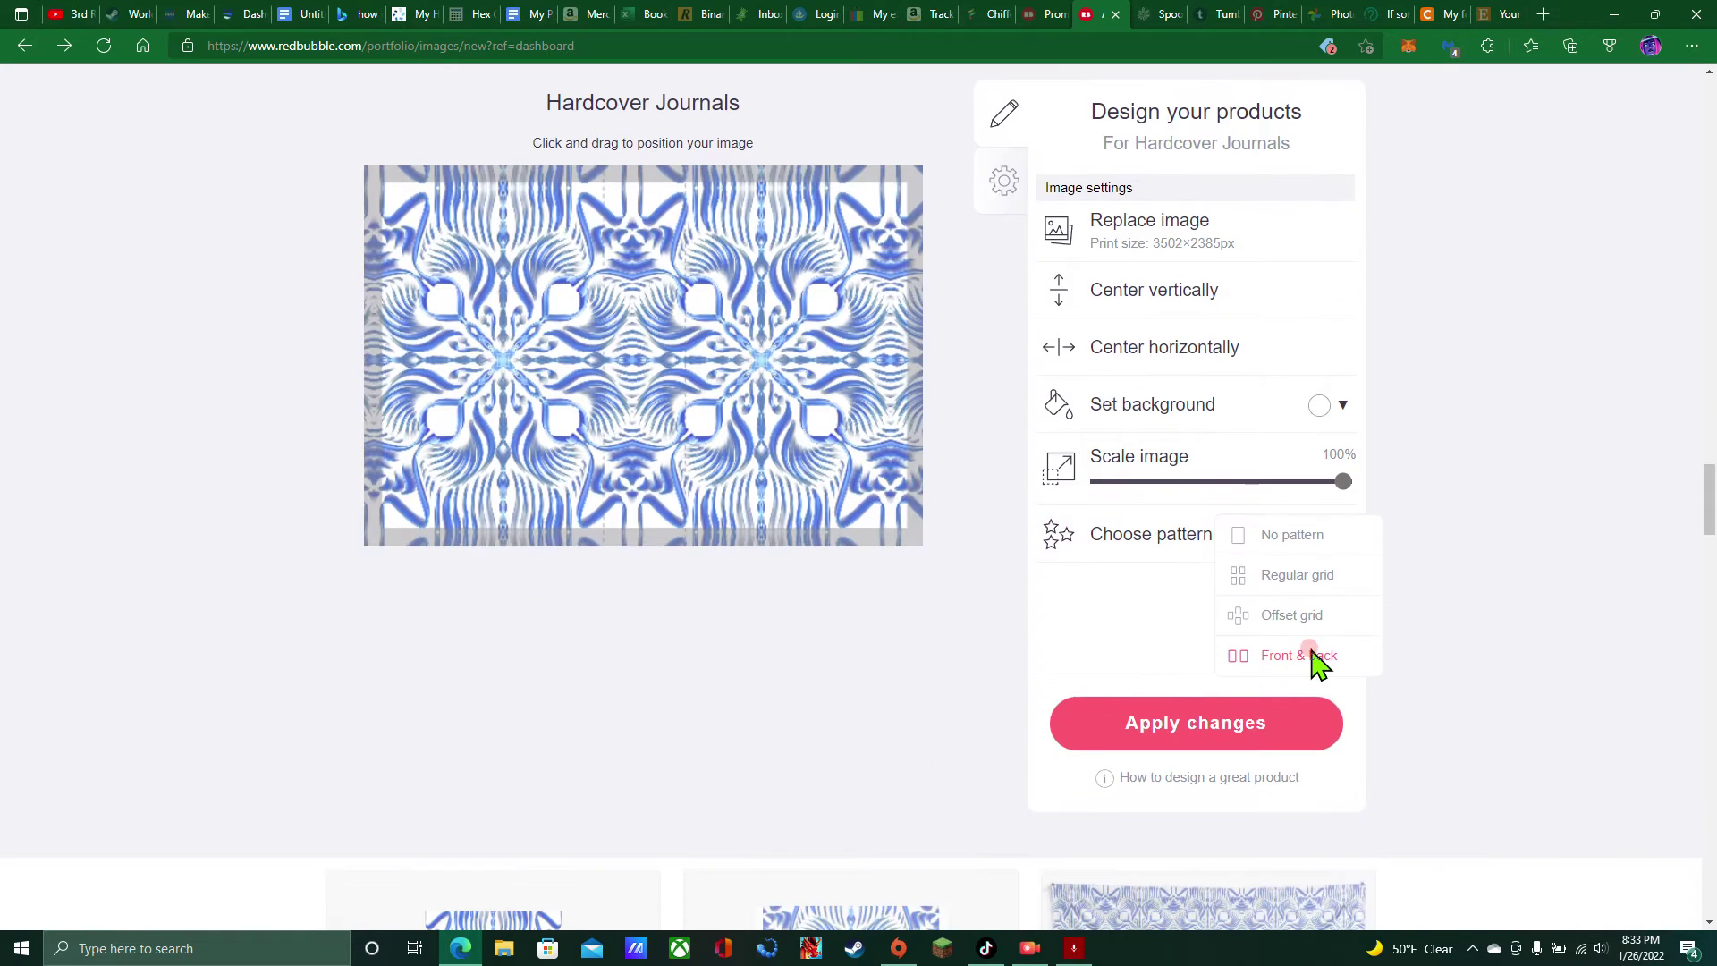
{"action": "left_click", "coordinate": [1312, 655]}
{"action": "scroll", "coordinate": [724, 660], "scroll_direction": "up", "scroll_amount": 6}
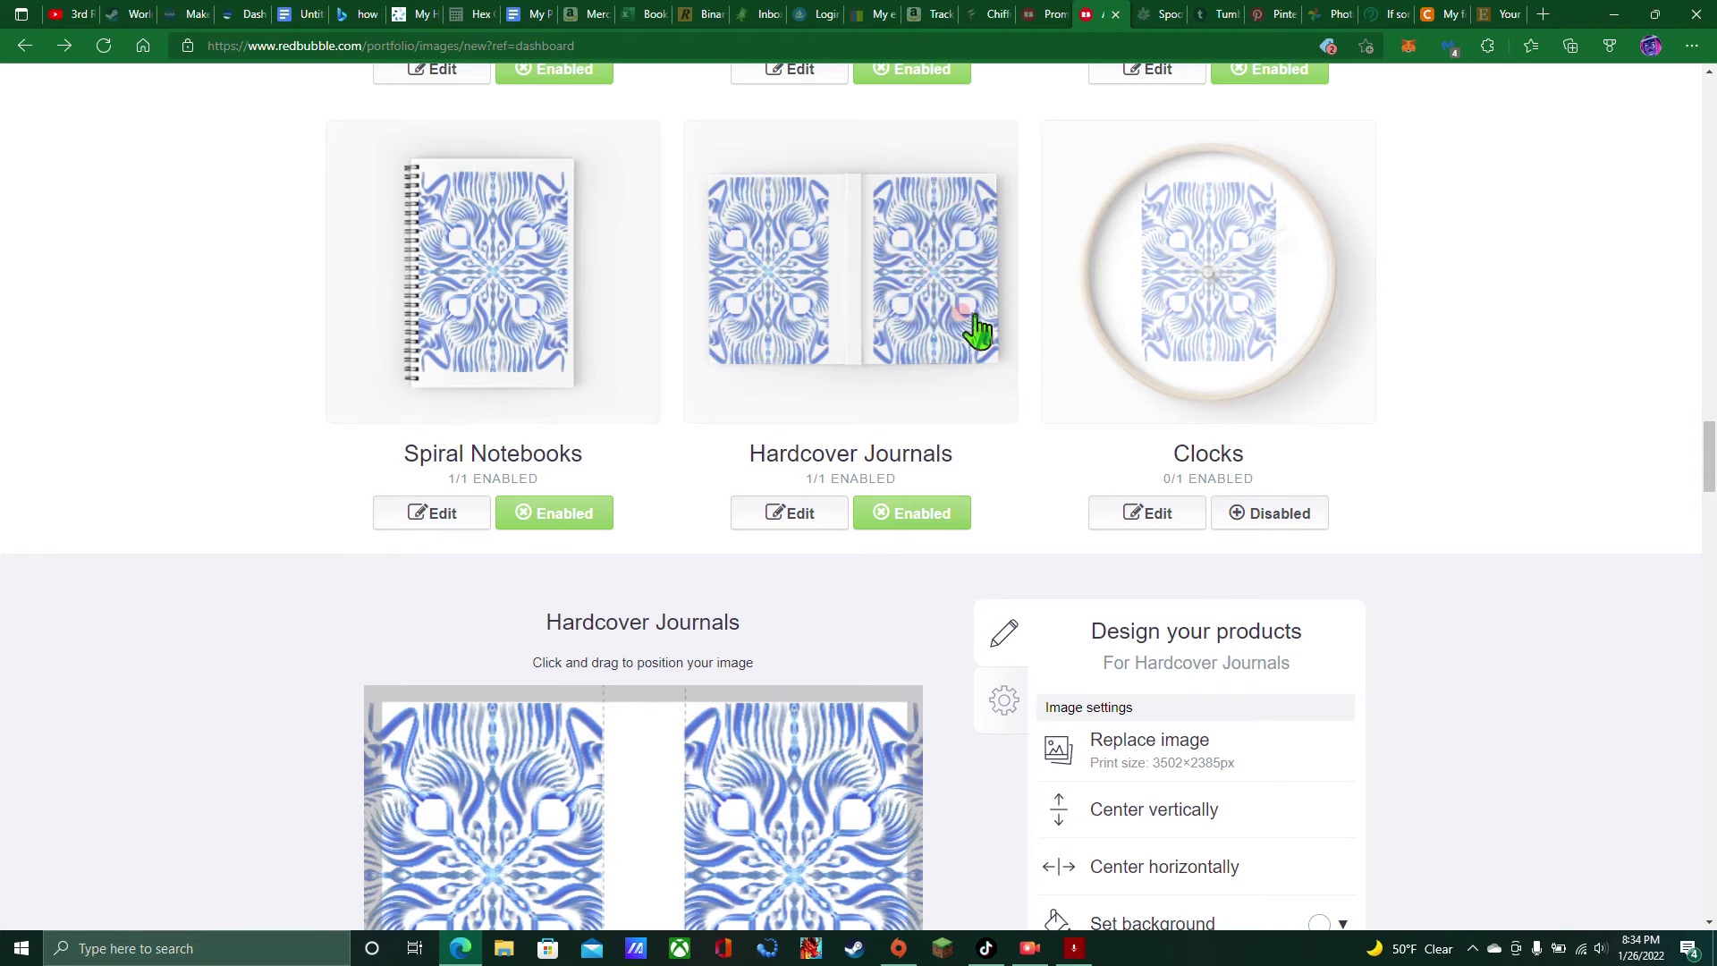
{"action": "scroll", "coordinate": [1061, 425], "scroll_direction": "down", "scroll_amount": 6}
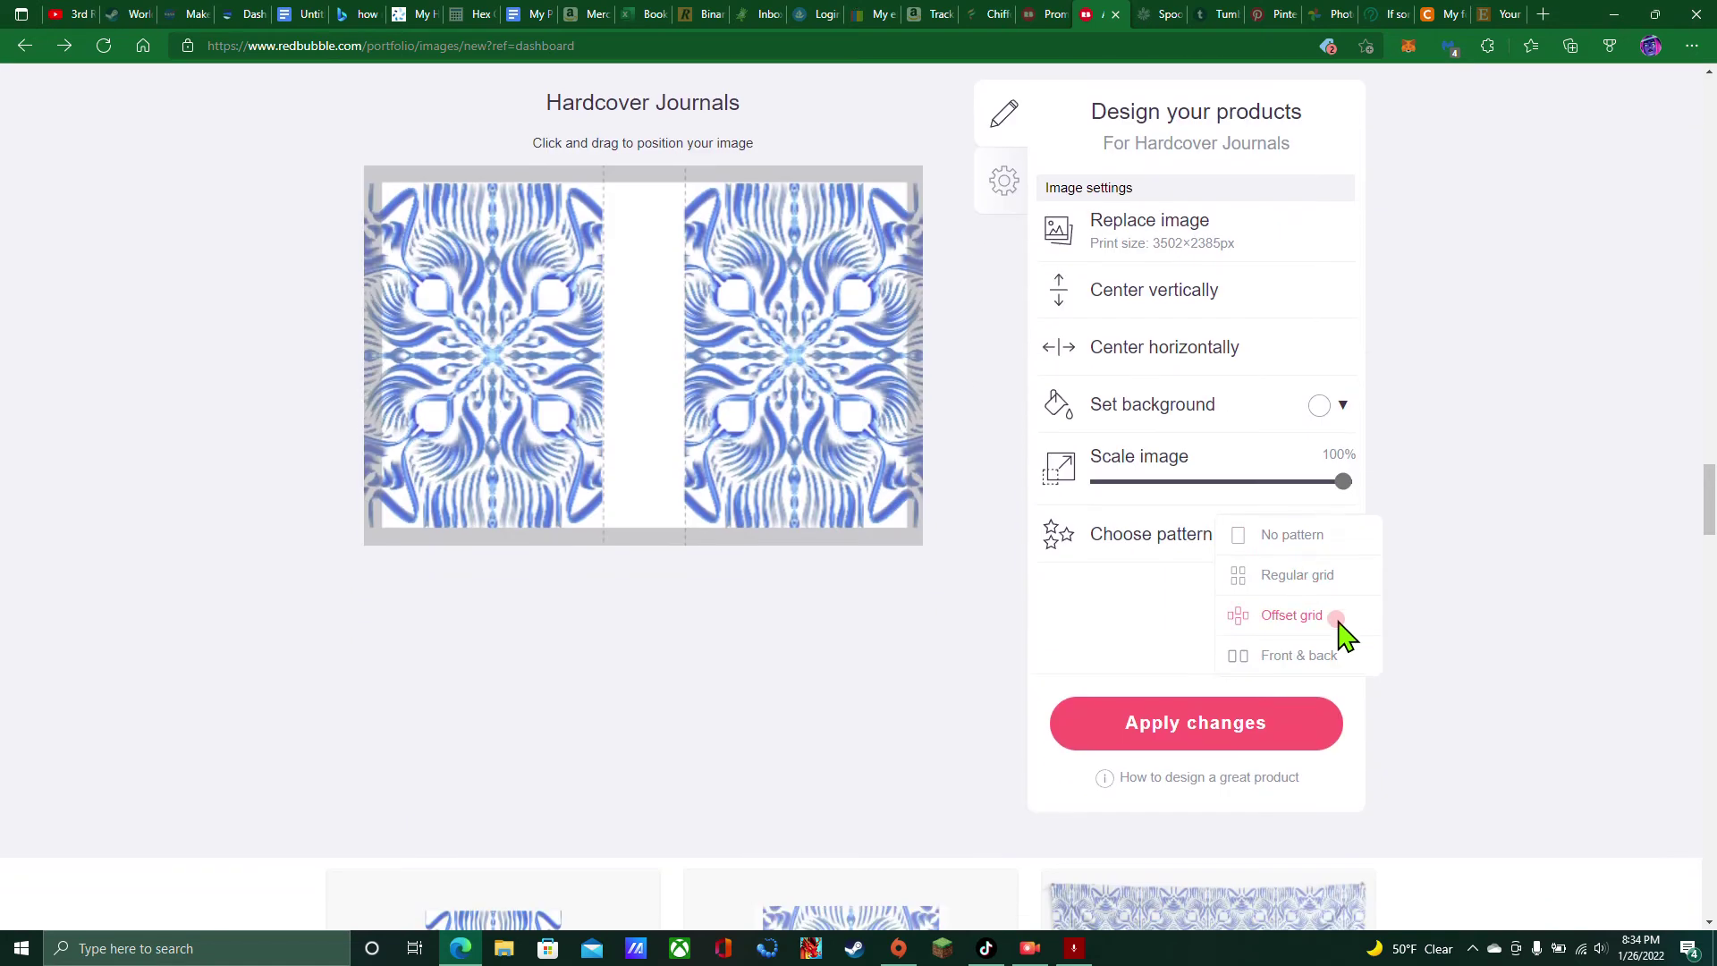
Switch the Hardcover Journals back to the regular grid and reposition the pattern to centre a motif vertically on each cover
{"action": "left_click", "coordinate": [1329, 590]}
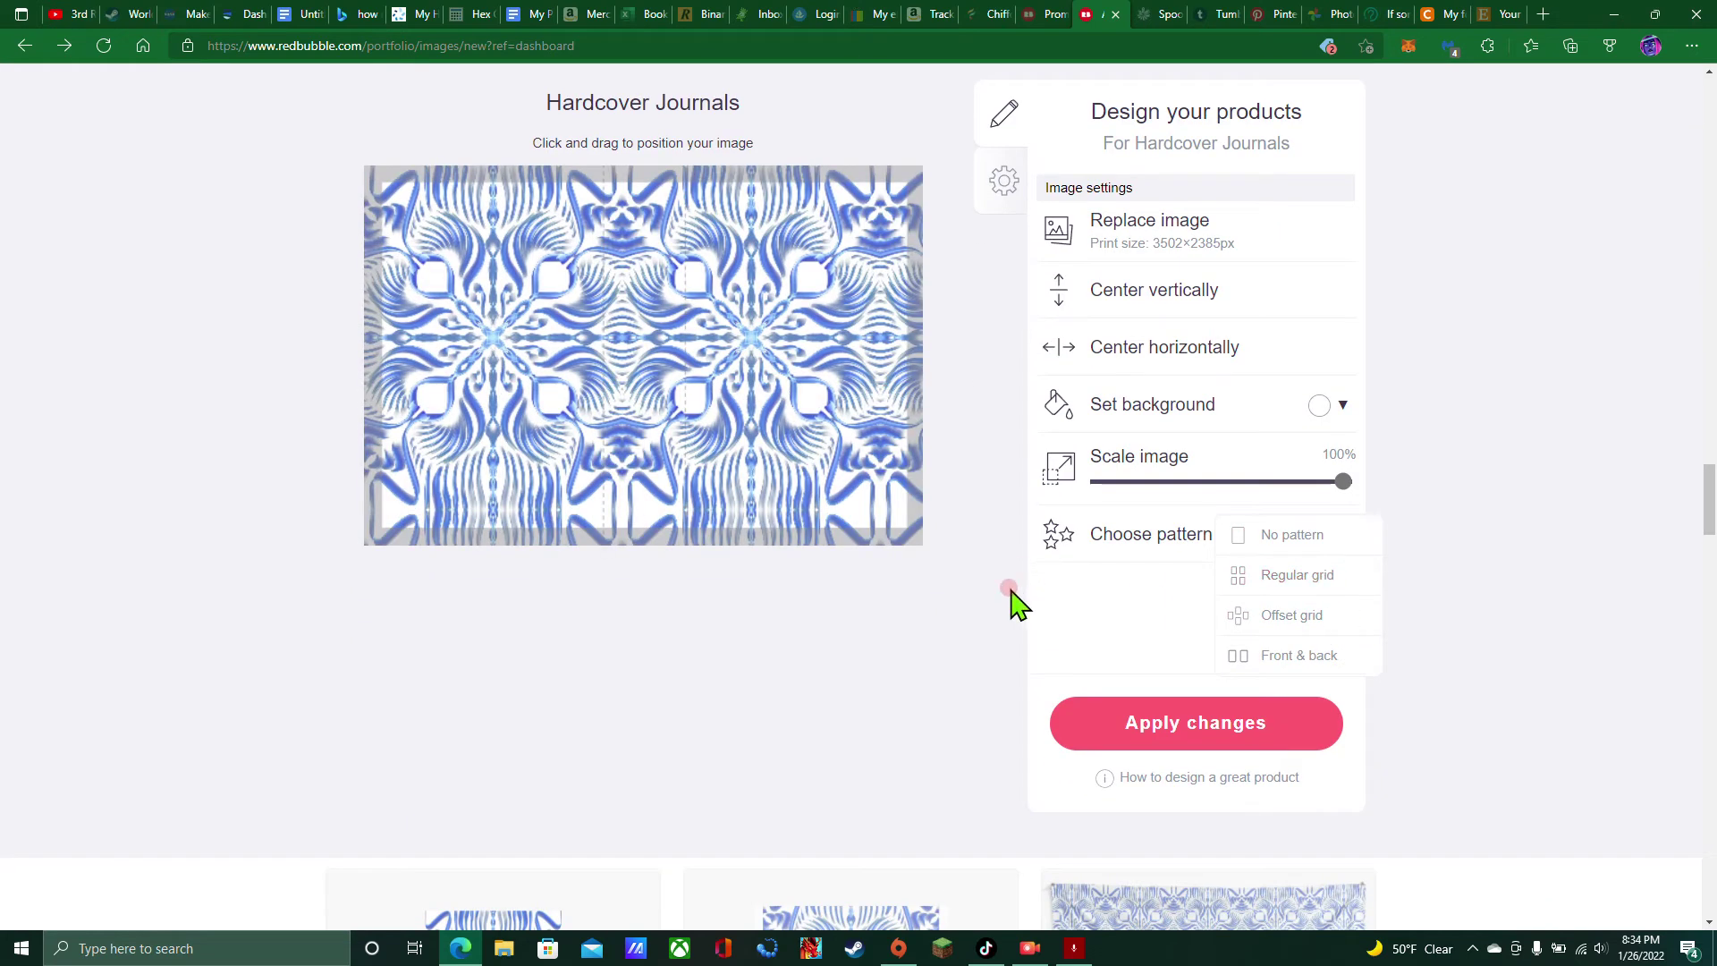
{"action": "scroll", "coordinate": [1011, 602], "scroll_direction": "up", "scroll_amount": 6}
{"action": "left_click_drag", "start_coordinate": [730, 822], "coordinate": [749, 835]}
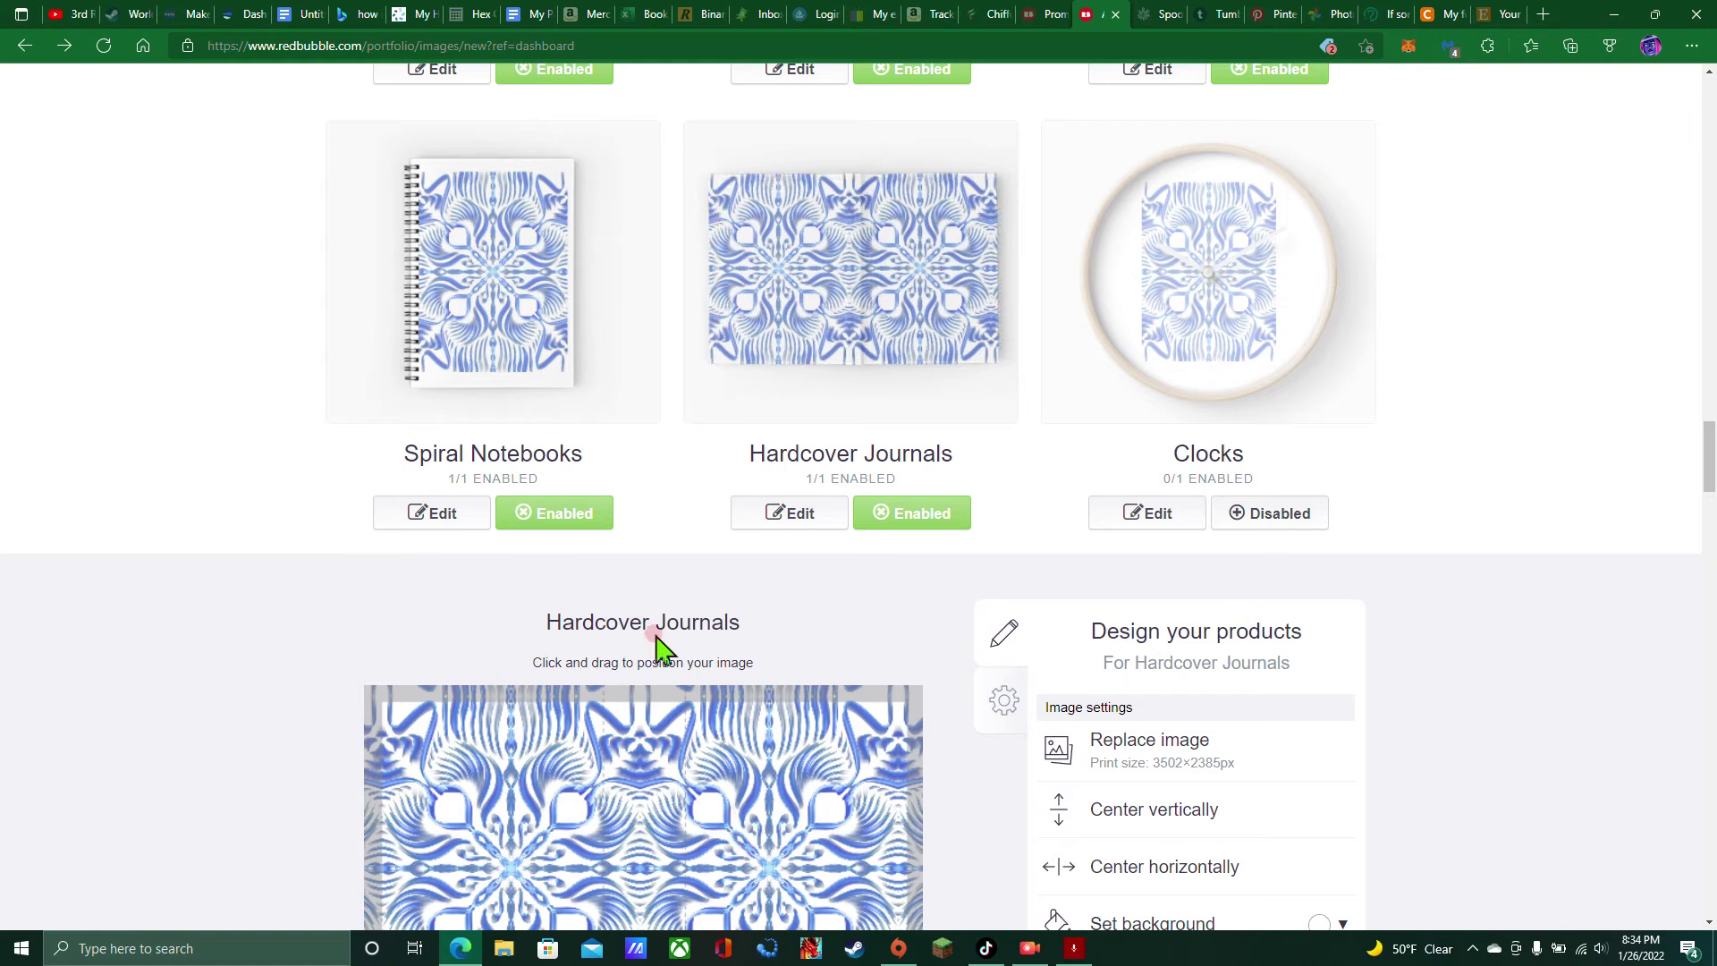
Tile the artwork across the Spiral Notebooks as a regular grid and position the pattern with a motif at the cover's centre
{"action": "left_click", "coordinate": [442, 515]}
{"action": "scroll", "coordinate": [1154, 555], "scroll_direction": "down", "scroll_amount": 4}
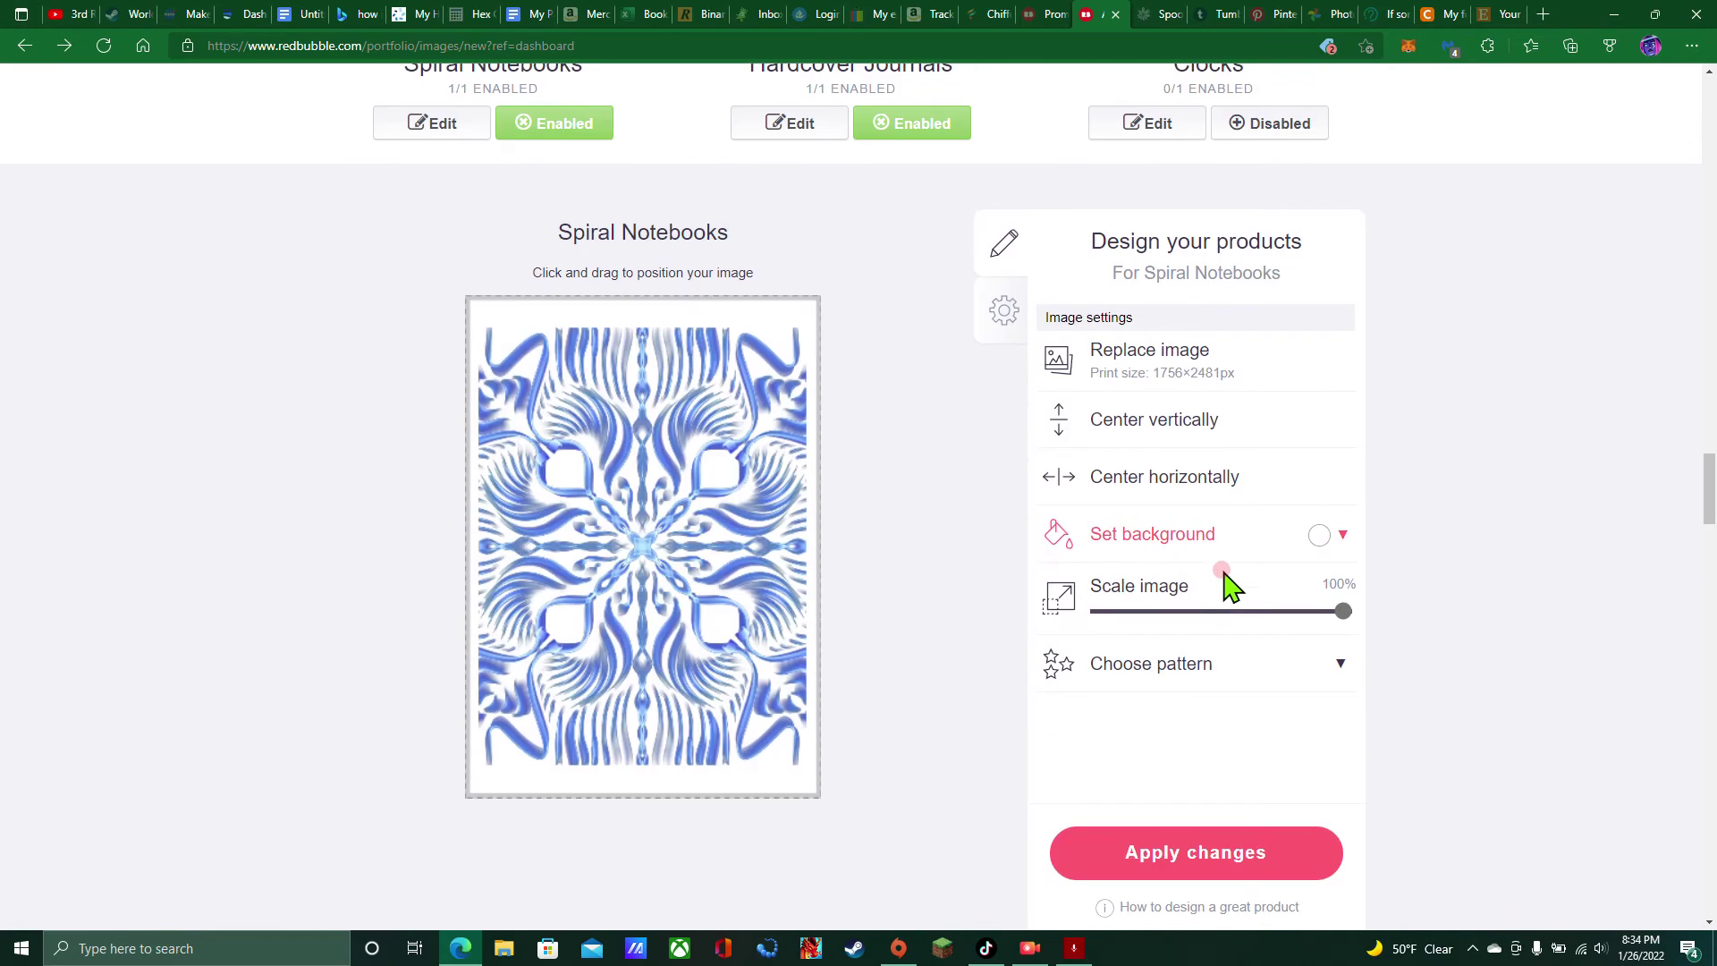
{"action": "left_click", "coordinate": [1248, 691]}
{"action": "left_click", "coordinate": [1324, 705]}
{"action": "left_click_drag", "start_coordinate": [623, 547], "coordinate": [641, 584]}
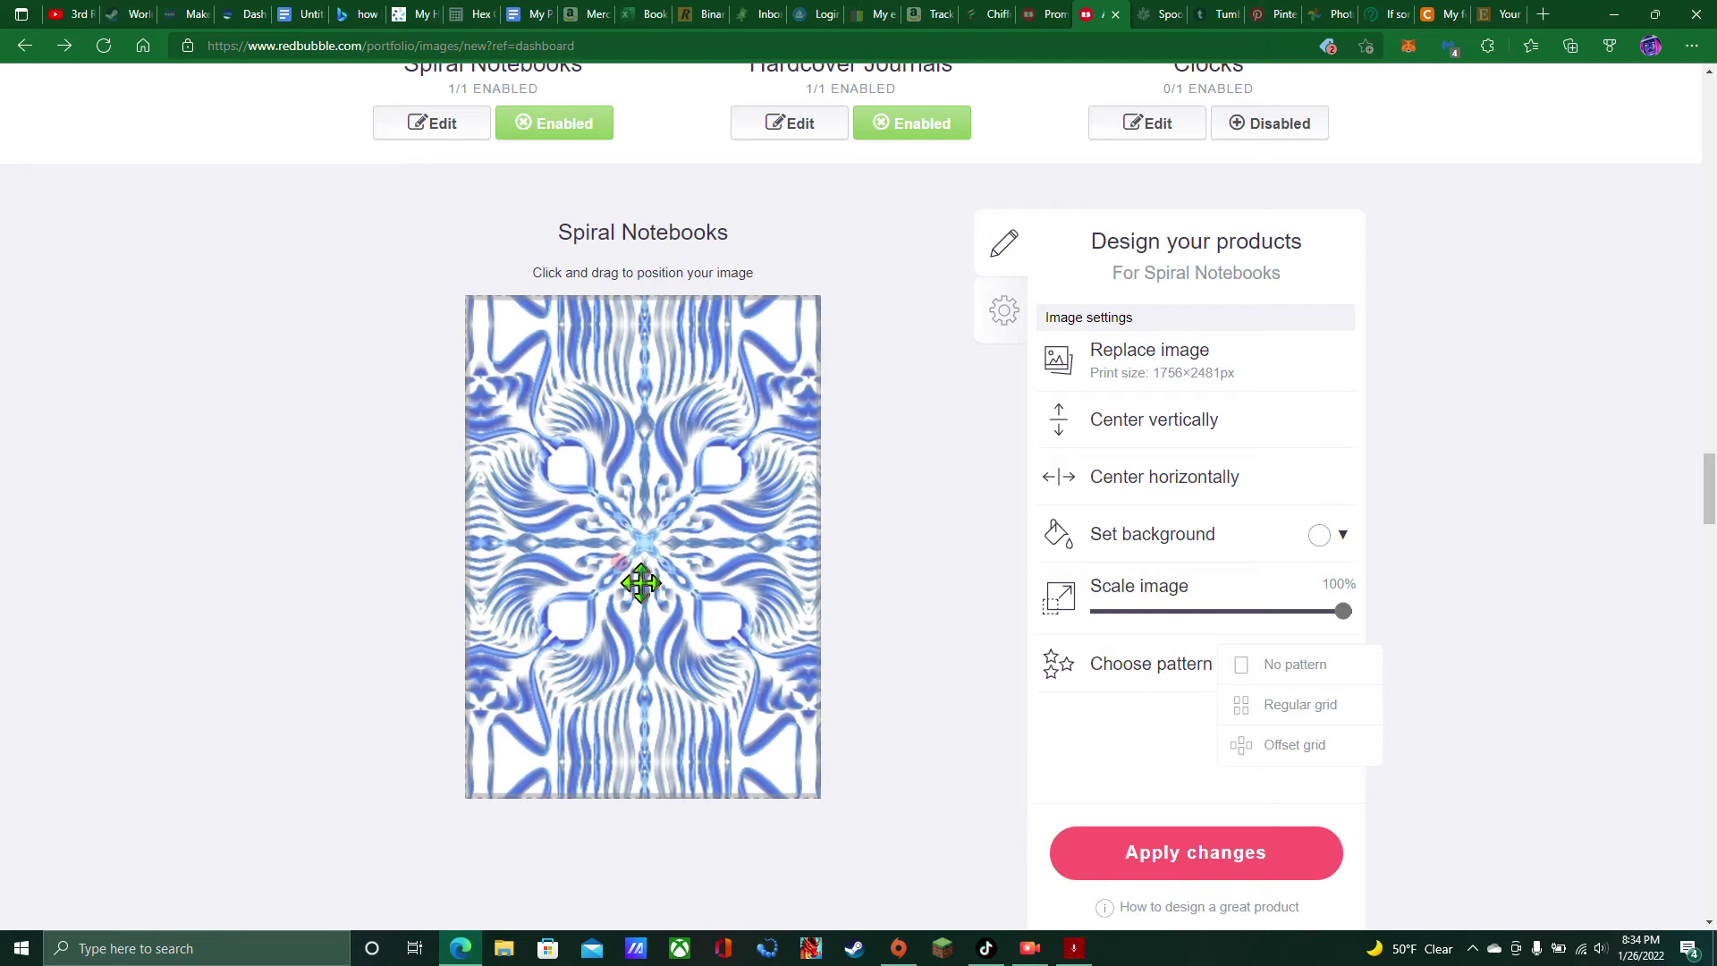
Tile the artwork across the Drawstring Bags as a regular grid and position the pattern with a motif at the bag's centre
{"action": "scroll", "coordinate": [1005, 486], "scroll_direction": "up", "scroll_amount": 4}
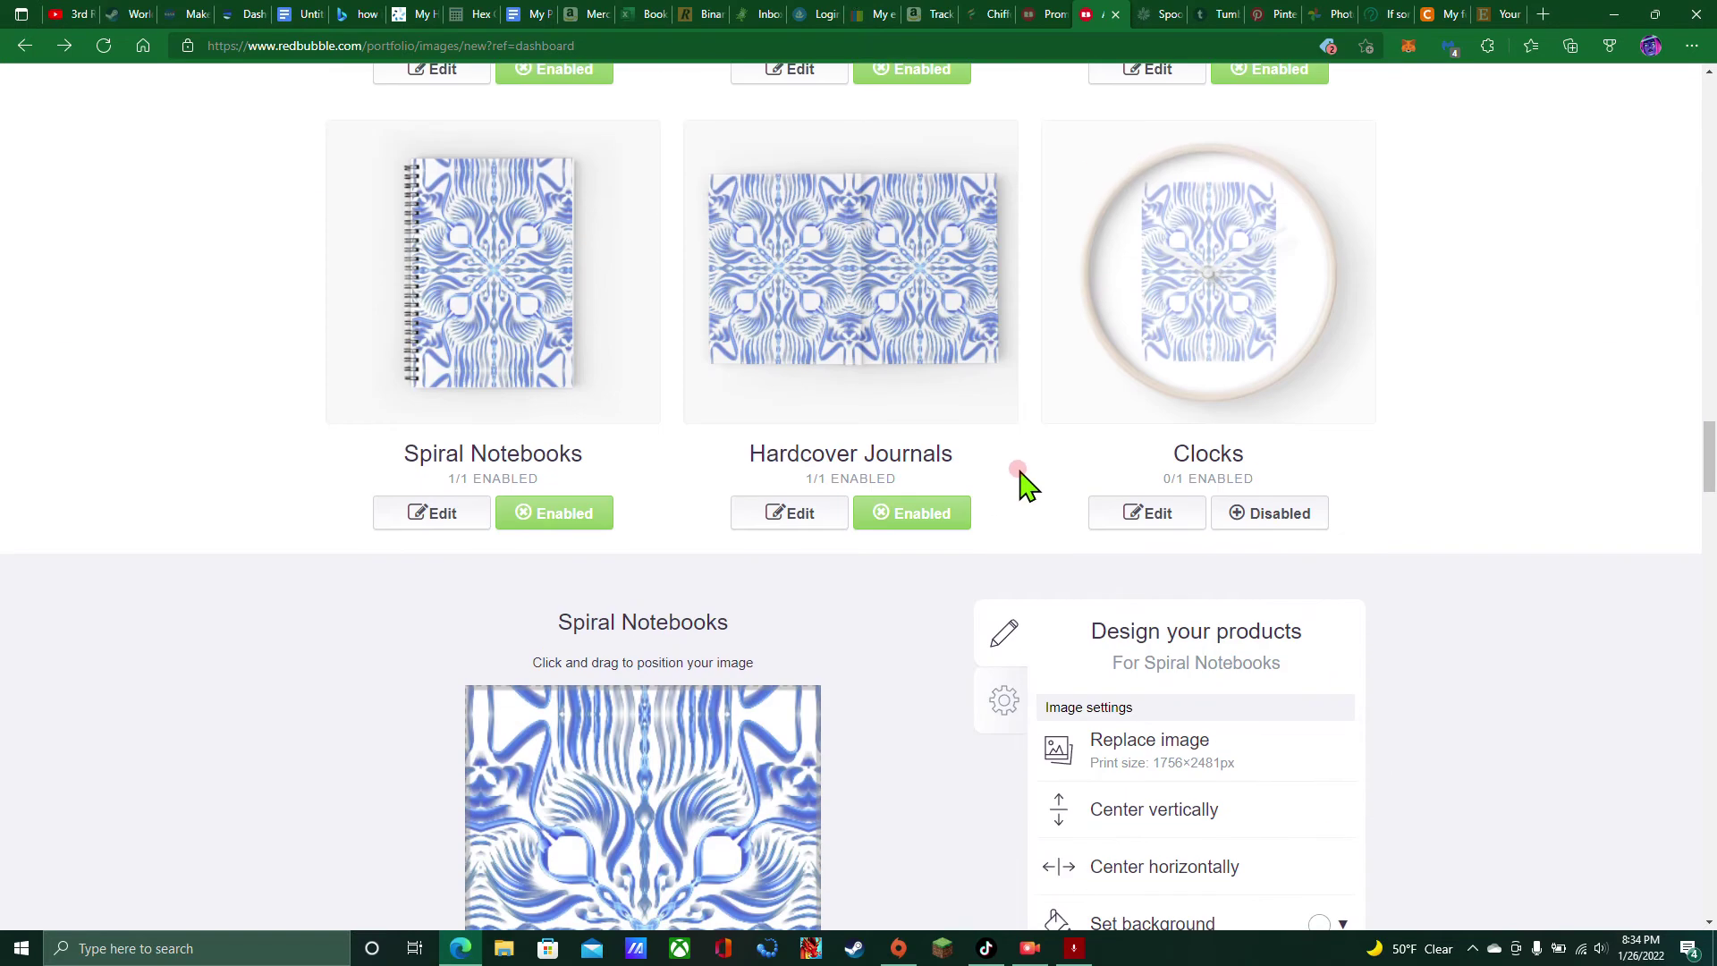
{"action": "scroll", "coordinate": [1064, 461], "scroll_direction": "up", "scroll_amount": 3}
{"action": "left_click", "coordinate": [1146, 330]}
{"action": "scroll", "coordinate": [1163, 438], "scroll_direction": "down", "scroll_amount": 4}
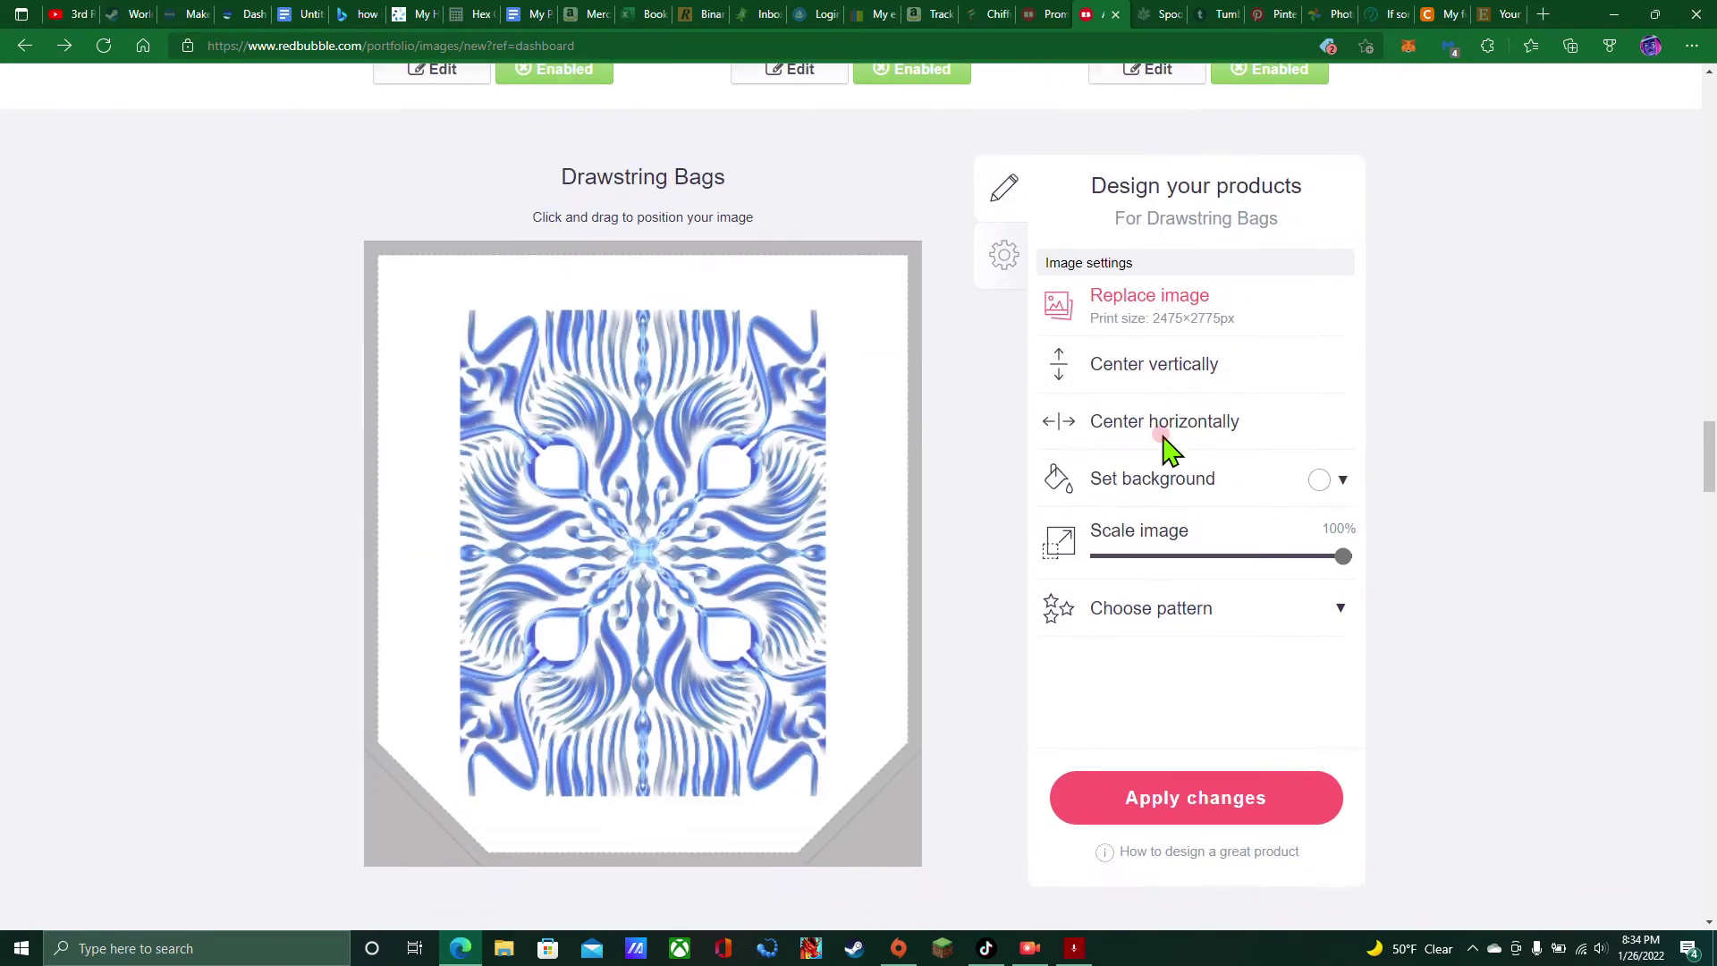
{"action": "left_click", "coordinate": [1203, 483]}
{"action": "left_click", "coordinate": [1255, 519]}
{"action": "left_click_drag", "start_coordinate": [729, 501], "coordinate": [834, 570]}
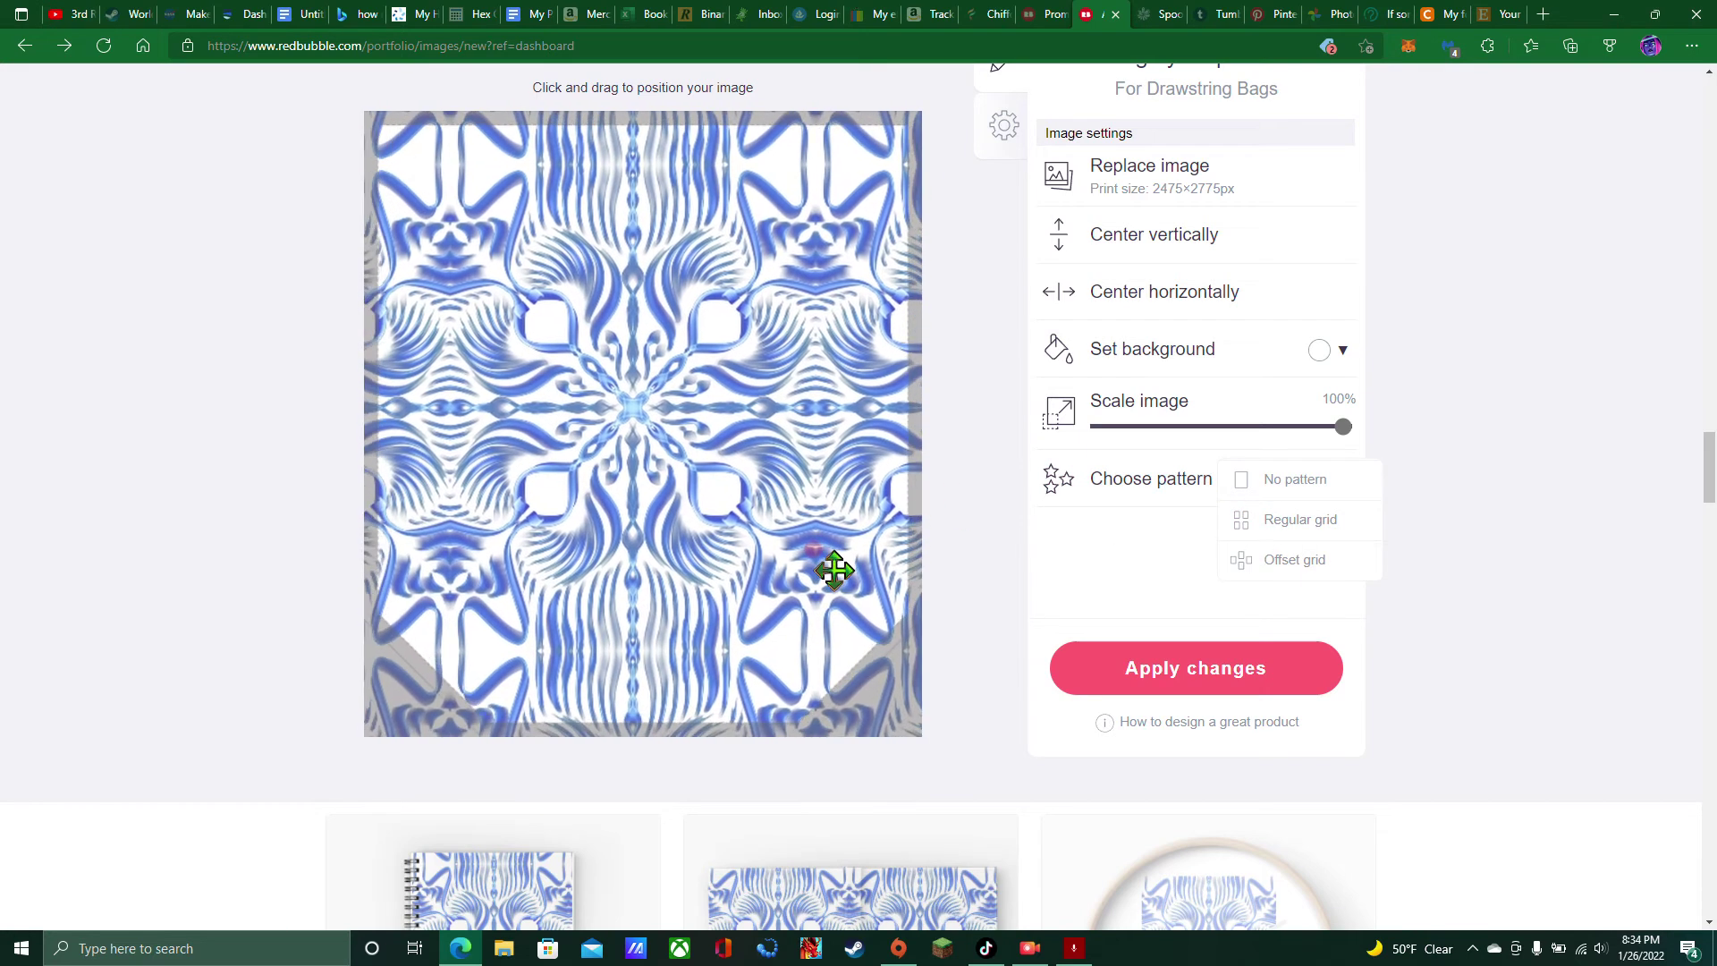
Tile the artwork across the Tablet Cases & Skins as a regular grid and centre one motif on the case
{"action": "scroll", "coordinate": [835, 570], "scroll_direction": "up", "scroll_amount": 5}
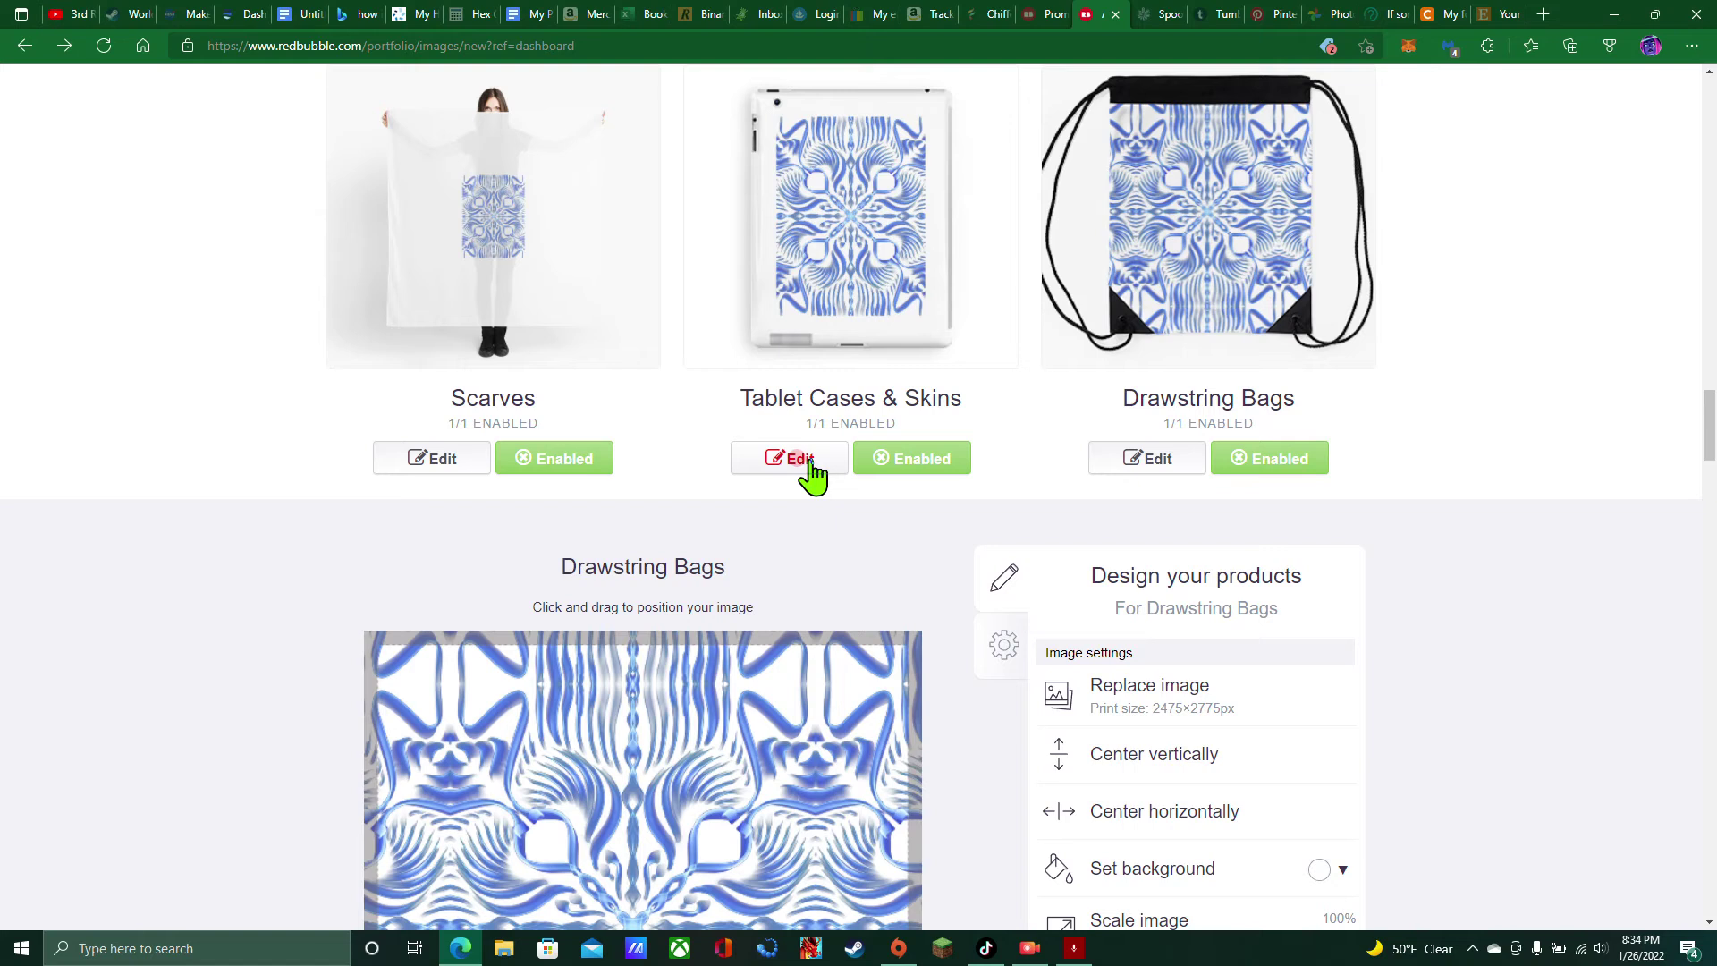
{"action": "left_click", "coordinate": [796, 459]}
{"action": "scroll", "coordinate": [878, 498], "scroll_direction": "down", "scroll_amount": 4}
{"action": "left_click", "coordinate": [1155, 611]}
{"action": "left_click", "coordinate": [1259, 650]}
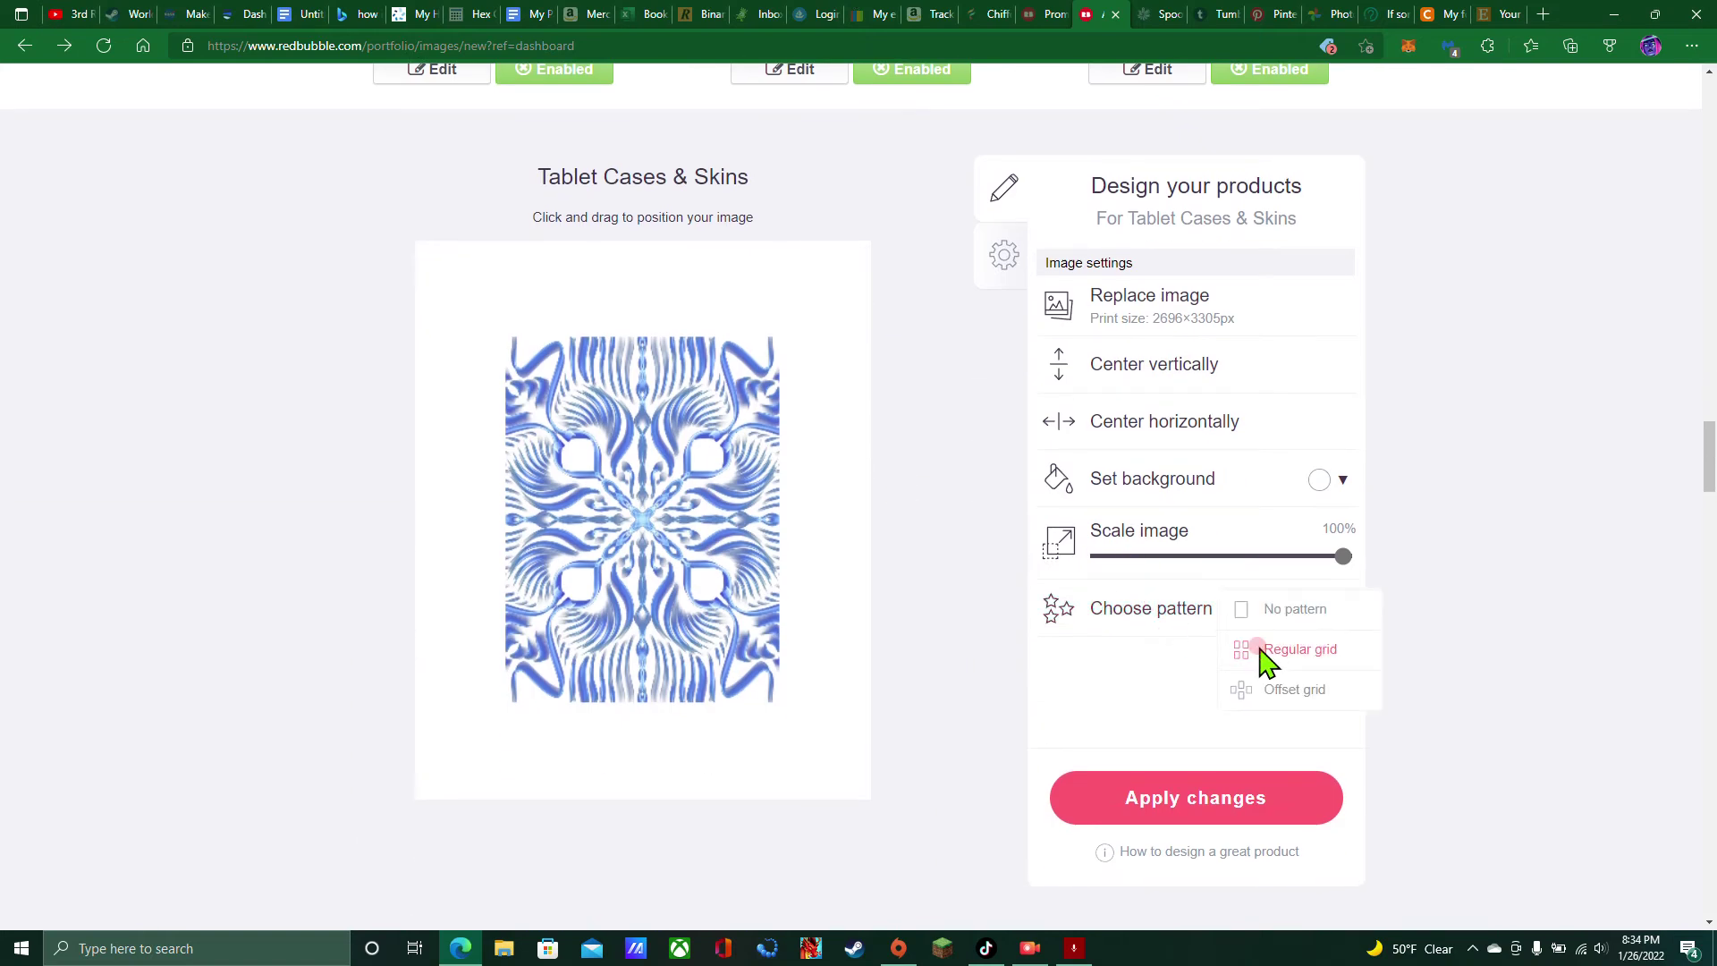
{"action": "left_click_drag", "start_coordinate": [636, 576], "coordinate": [725, 656]}
Tile the artwork across the Scarves as a regular grid with a motif near the scarf's centre
{"action": "scroll", "coordinate": [874, 617], "scroll_direction": "up", "scroll_amount": 4}
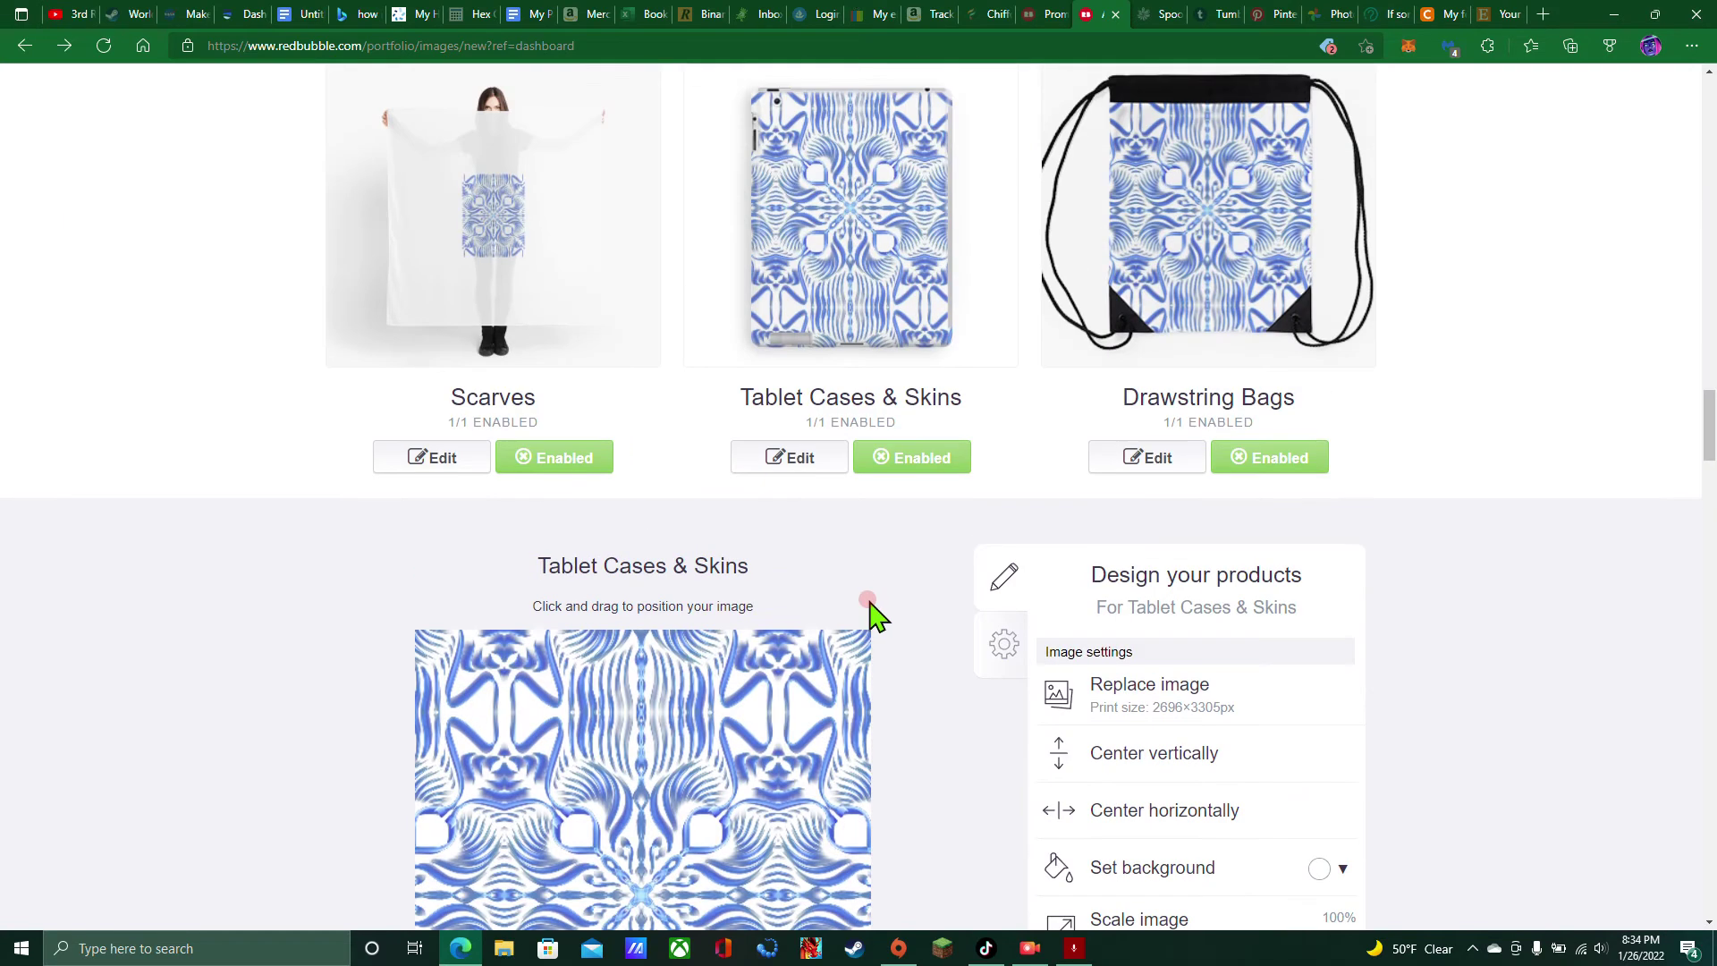
{"action": "left_click", "coordinate": [433, 461]}
{"action": "scroll", "coordinate": [889, 510], "scroll_direction": "down", "scroll_amount": 4}
{"action": "left_click", "coordinate": [1244, 626]}
{"action": "left_click", "coordinate": [1300, 650]}
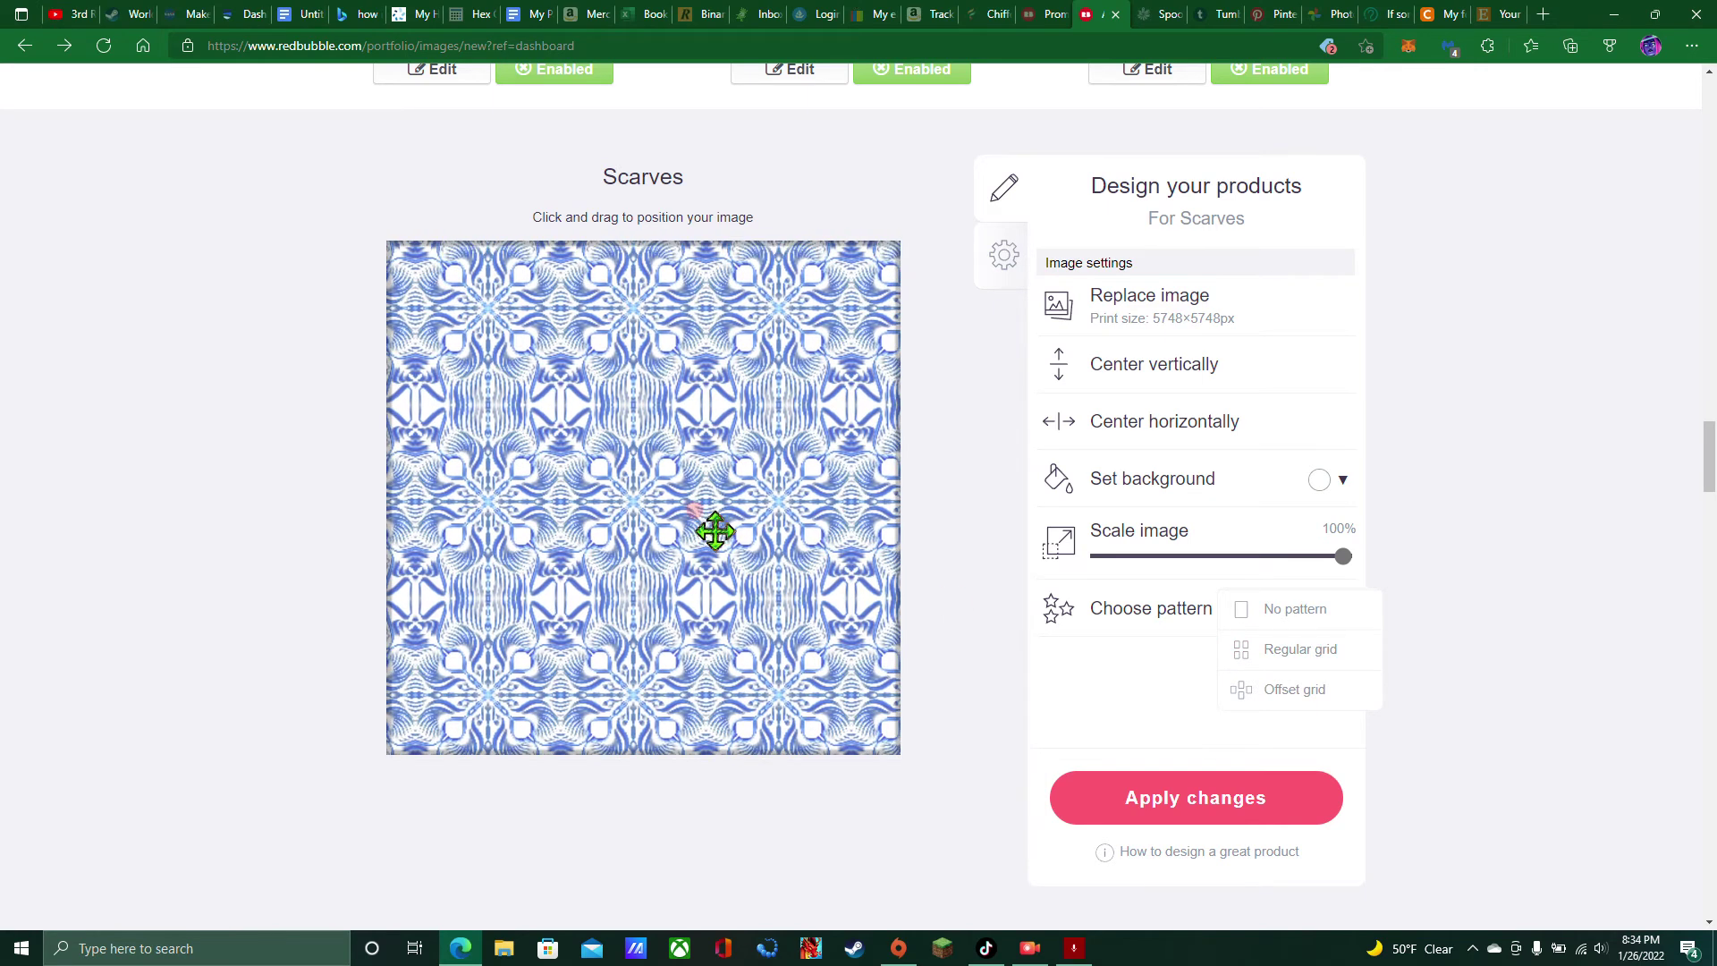
Tile the artwork across the Mini Skirts as a regular grid and position the pattern with a motif at the skirt's centre
{"action": "scroll", "coordinate": [817, 510], "scroll_direction": "up", "scroll_amount": 5}
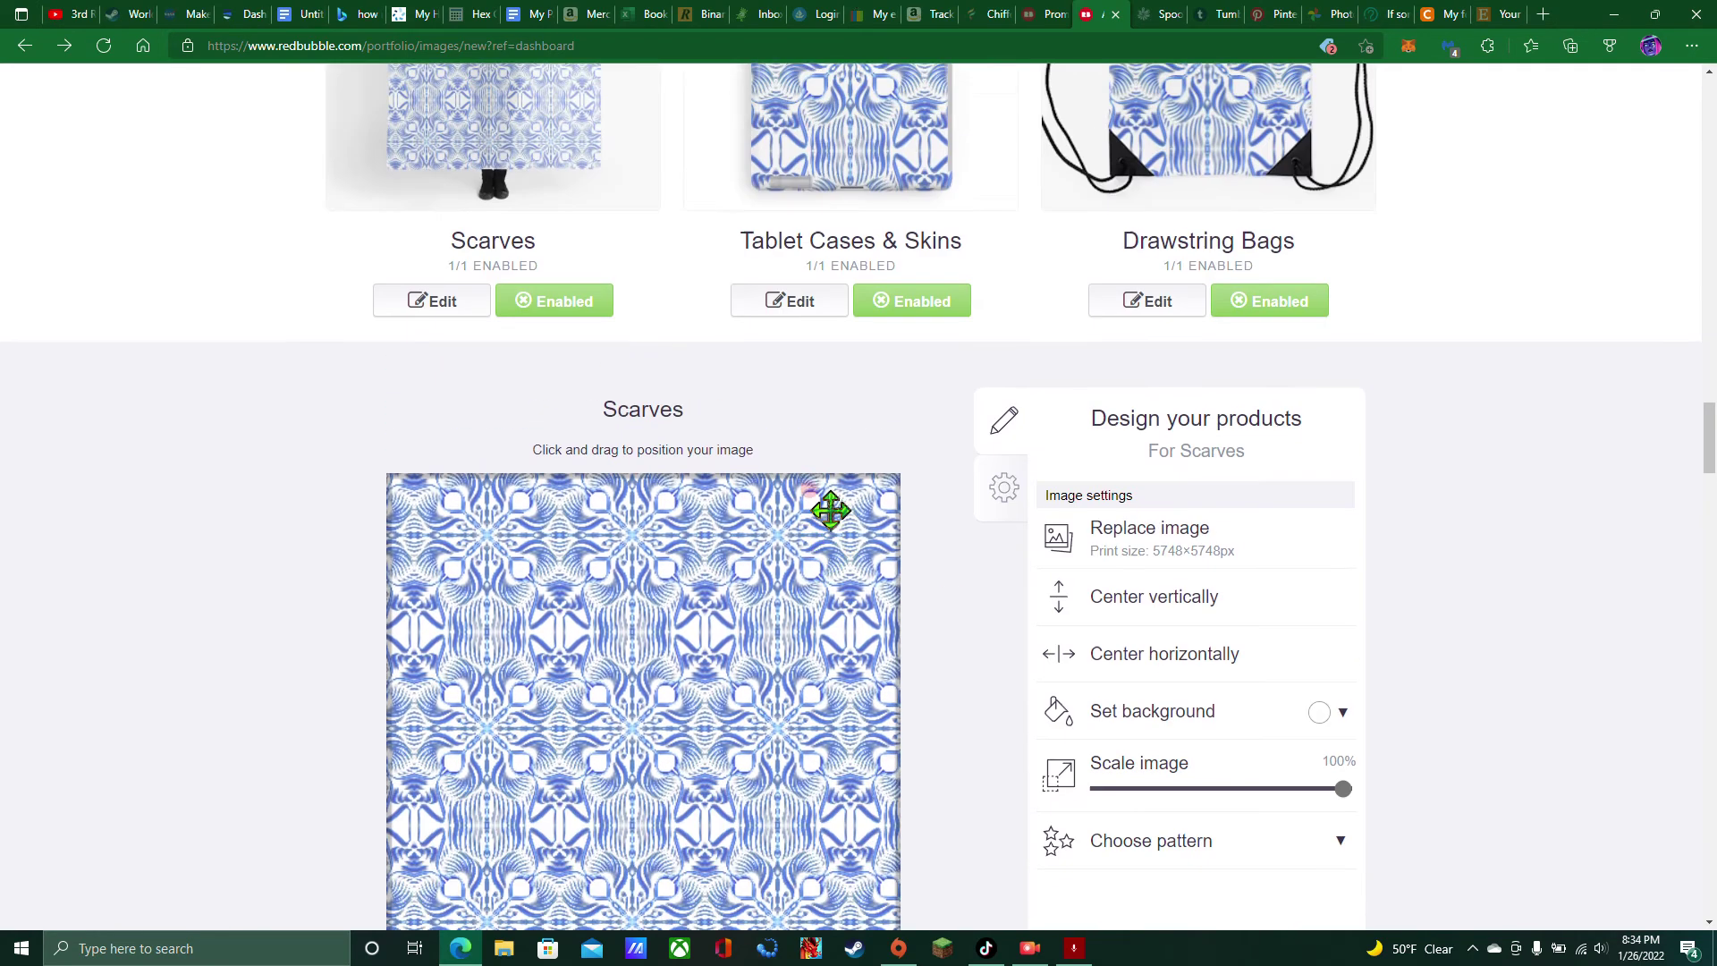
{"action": "scroll", "coordinate": [985, 314], "scroll_direction": "up", "scroll_amount": 3}
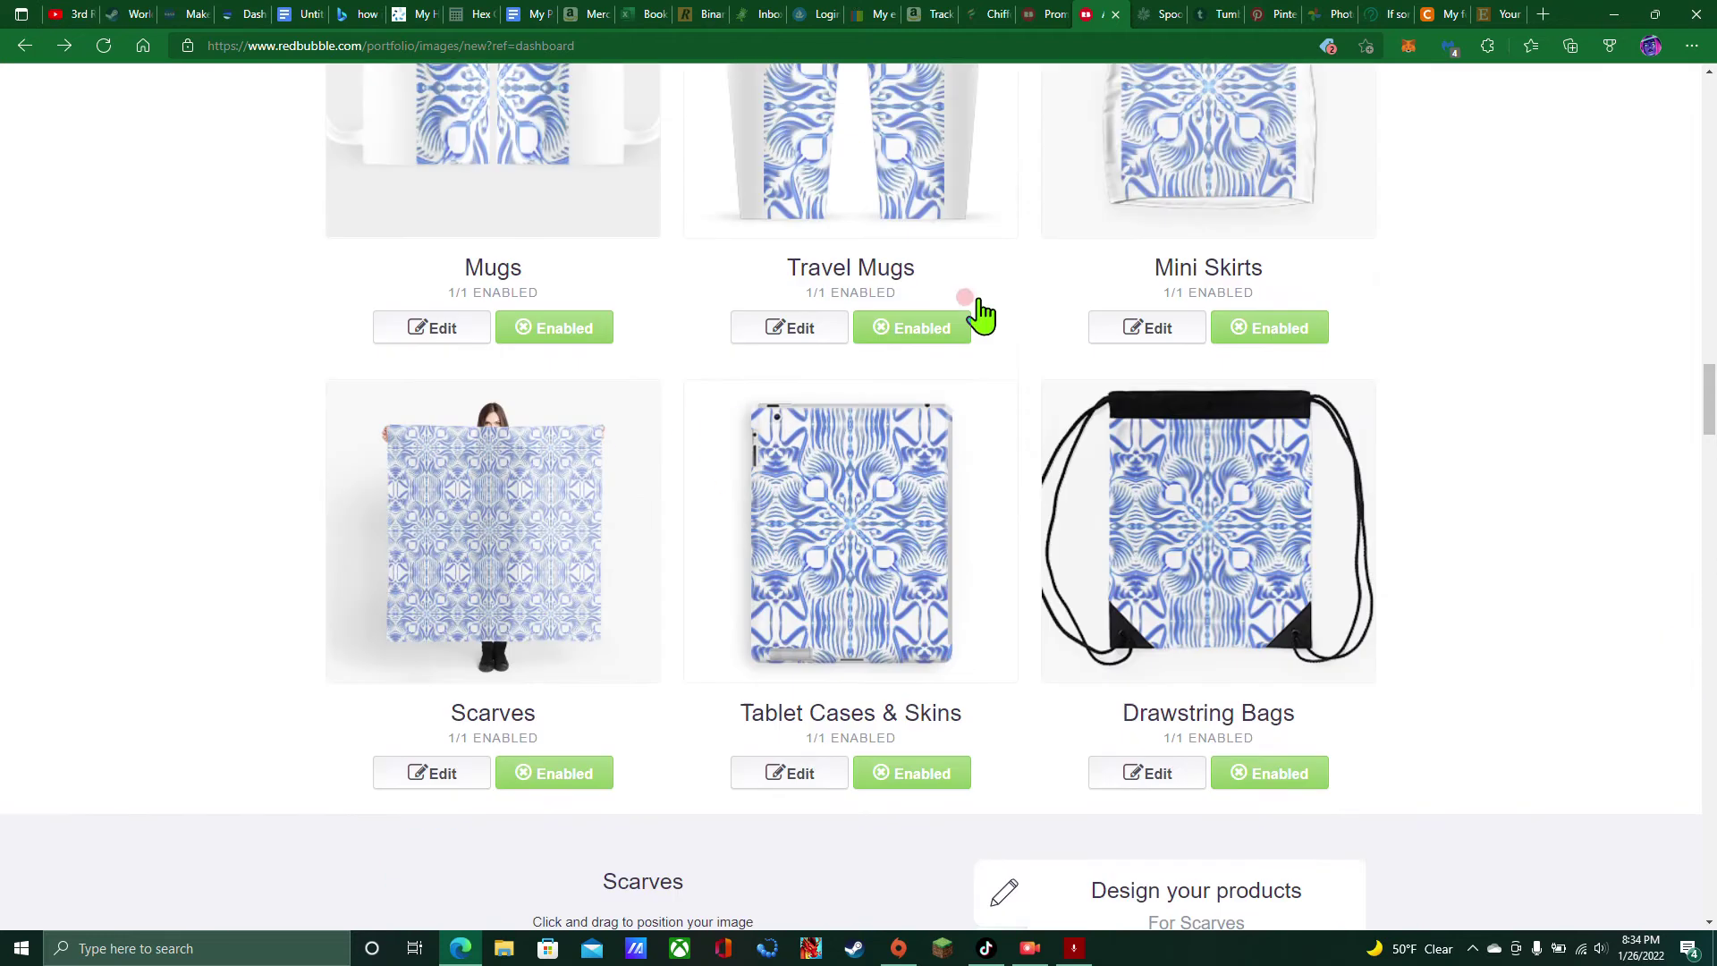
{"action": "left_click", "coordinate": [1153, 407]}
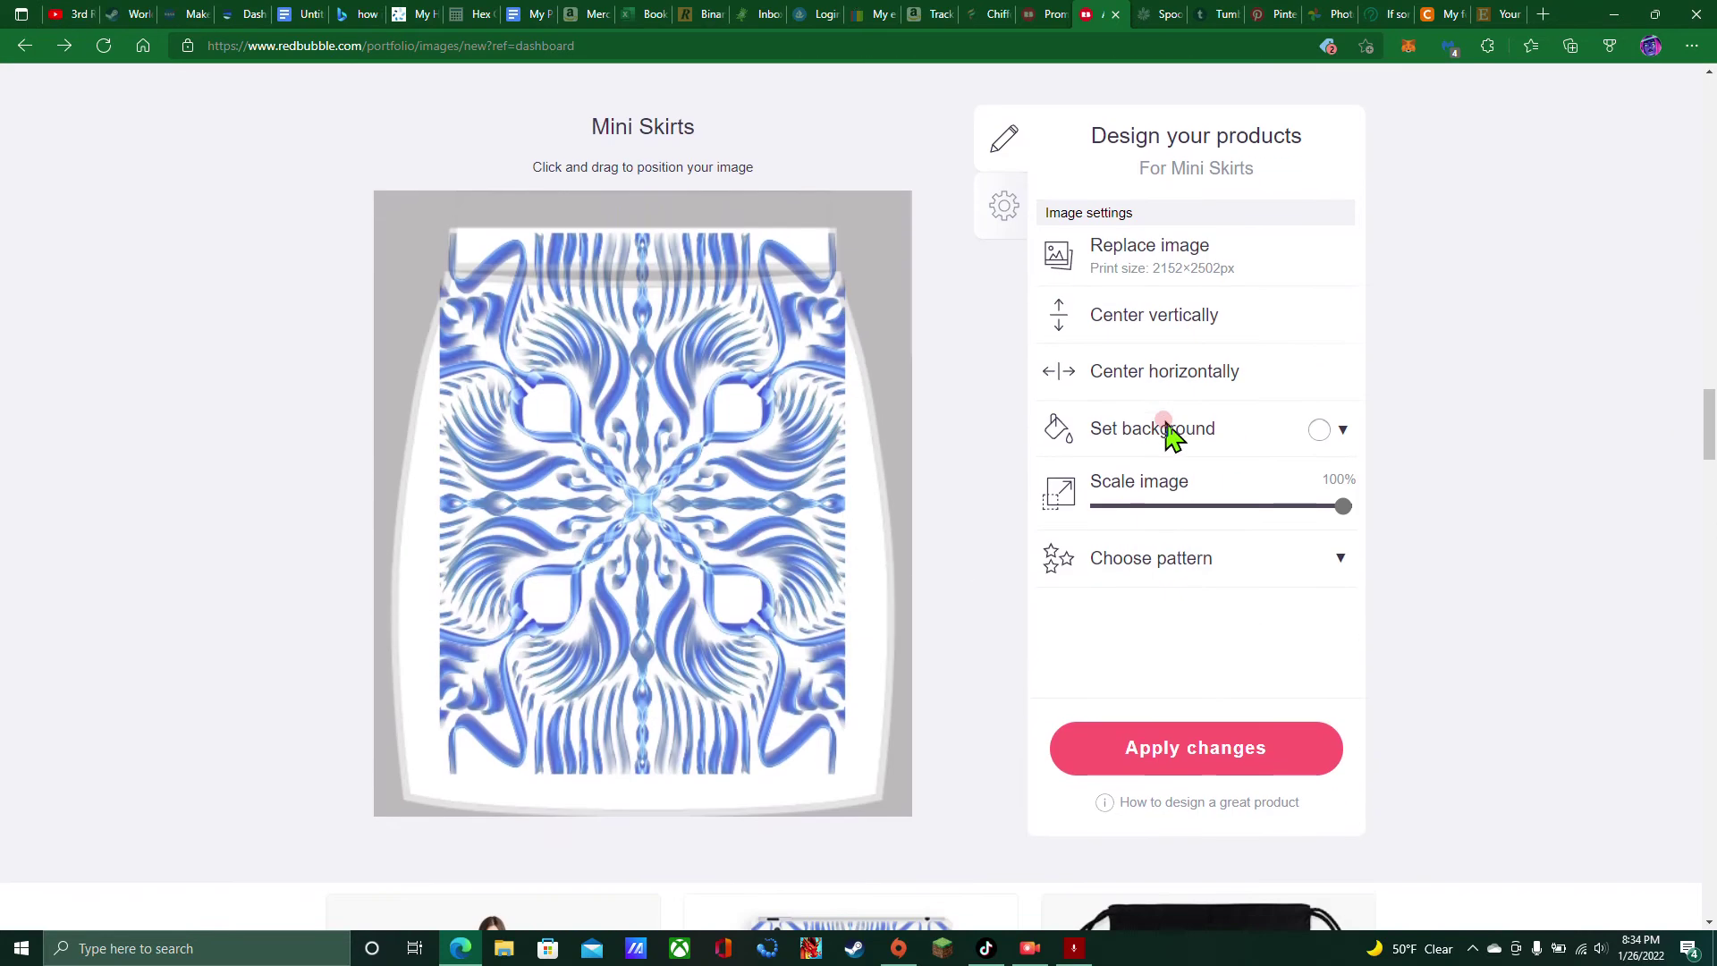
{"action": "left_click", "coordinate": [1179, 554]}
{"action": "left_click", "coordinate": [1237, 597]}
{"action": "left_click_drag", "start_coordinate": [702, 526], "coordinate": [748, 613]}
Repeat the artwork across the Travel Mugs as a regular grid and position the pattern with a motif near the middle of the wrap
{"action": "scroll", "coordinate": [1002, 502], "scroll_direction": "up", "scroll_amount": 4}
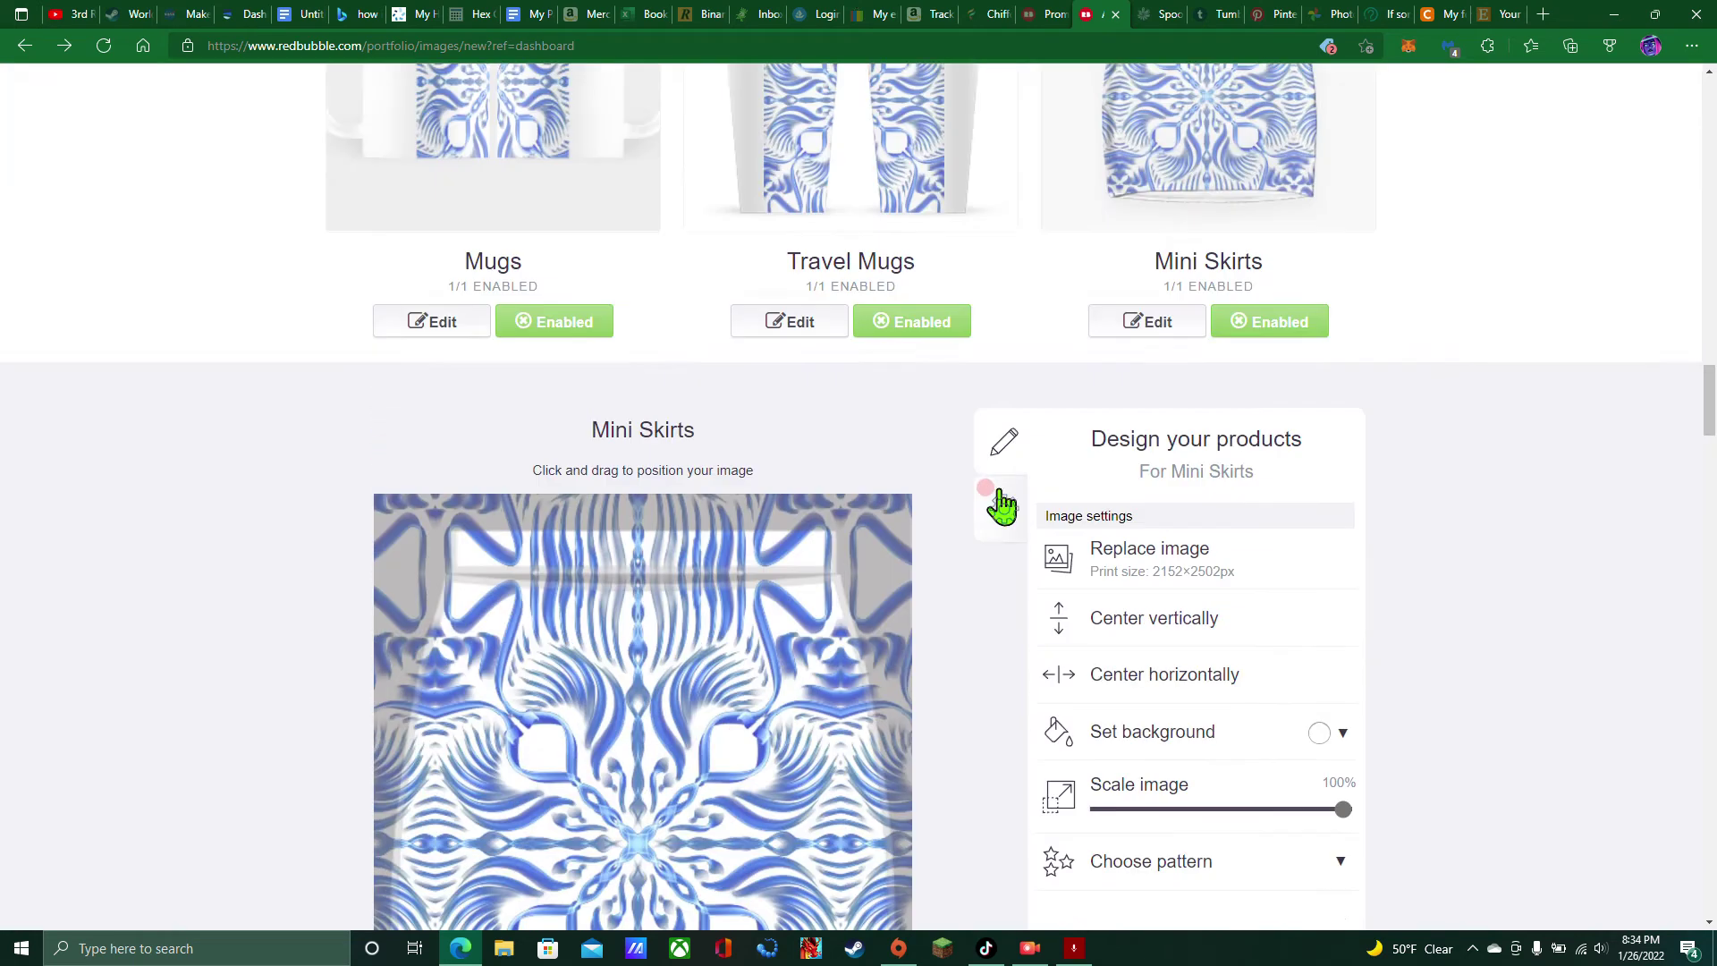
{"action": "scroll", "coordinate": [785, 447], "scroll_direction": "up", "scroll_amount": 3}
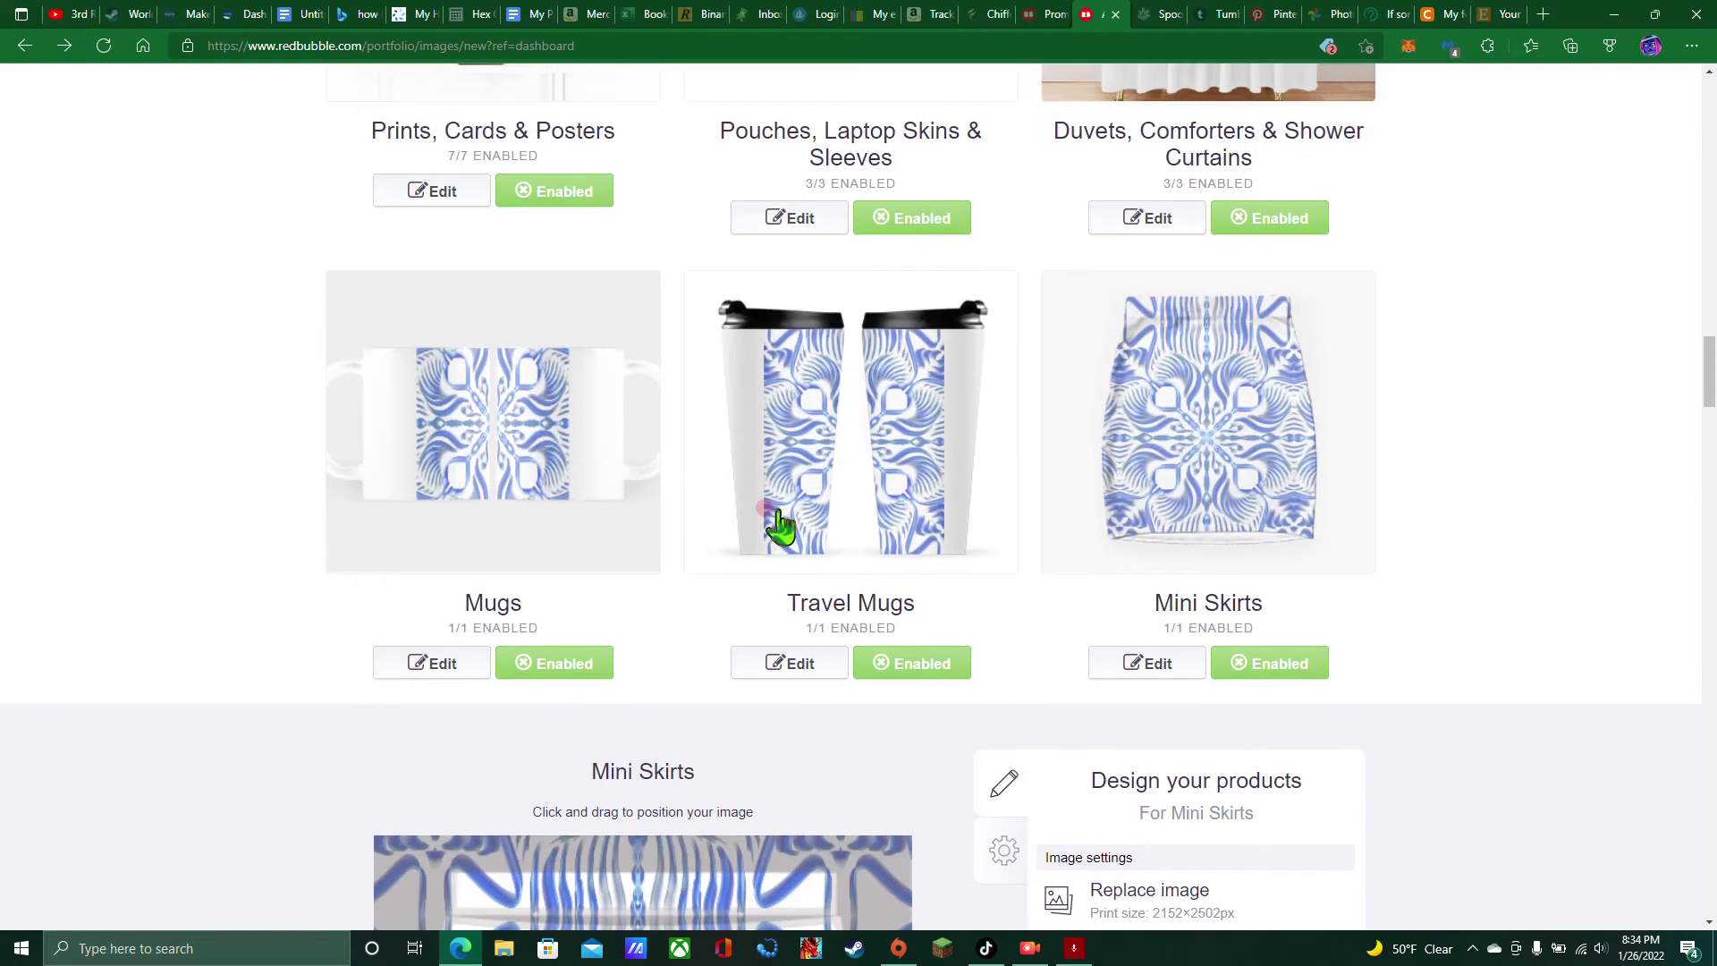
{"action": "left_click", "coordinate": [792, 667]}
{"action": "scroll", "coordinate": [1074, 461], "scroll_direction": "down", "scroll_amount": 7}
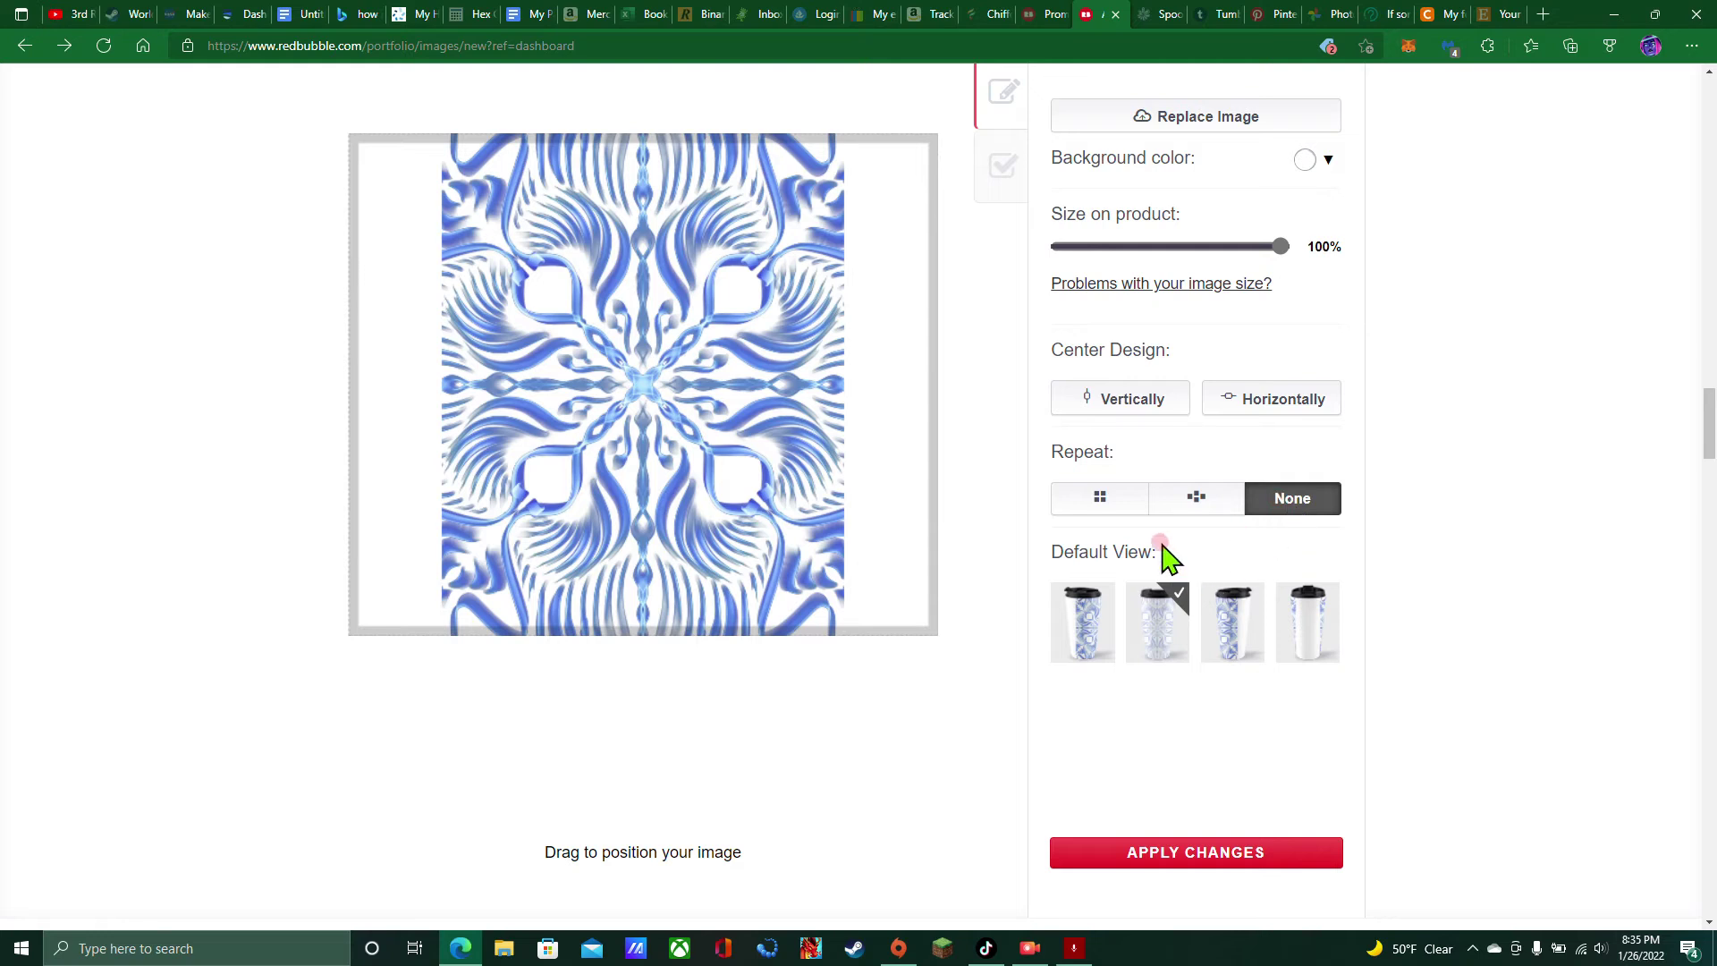
{"action": "left_click", "coordinate": [1100, 501]}
{"action": "left_click_drag", "start_coordinate": [644, 474], "coordinate": [716, 448]}
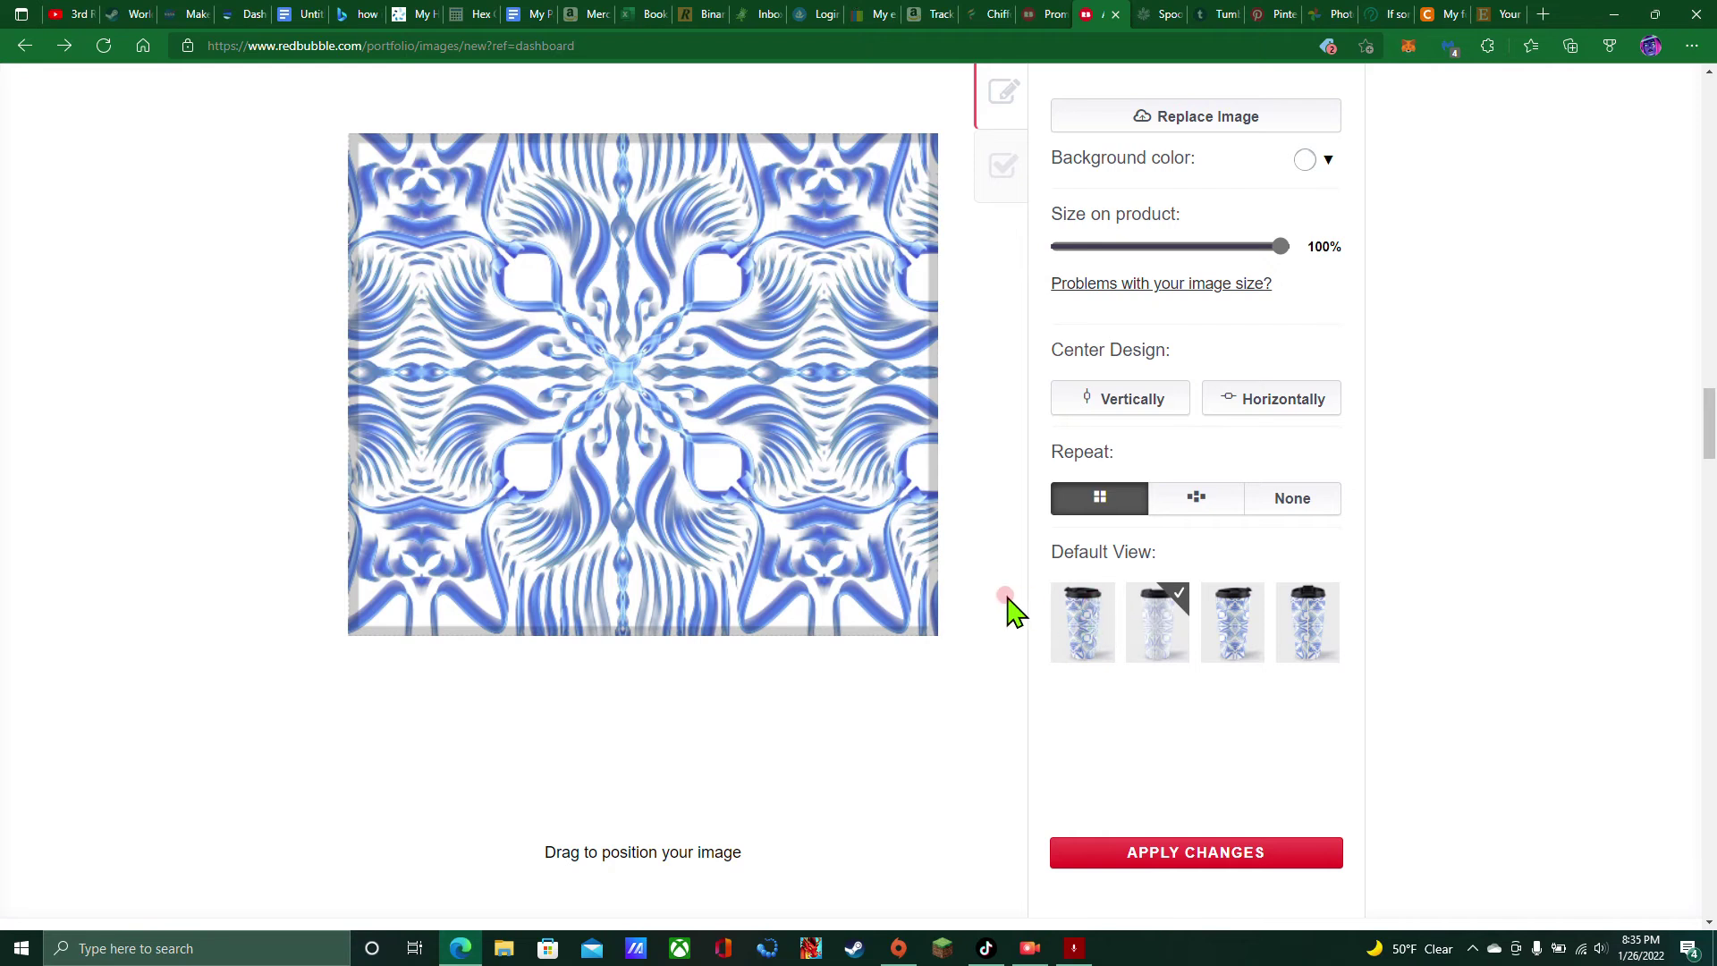
Repeat the artwork across the Mugs as a regular grid and position the pattern with two full motifs side by side, centred vertically
{"action": "scroll", "coordinate": [1002, 608], "scroll_direction": "up", "scroll_amount": 5}
{"action": "left_click", "coordinate": [443, 536]}
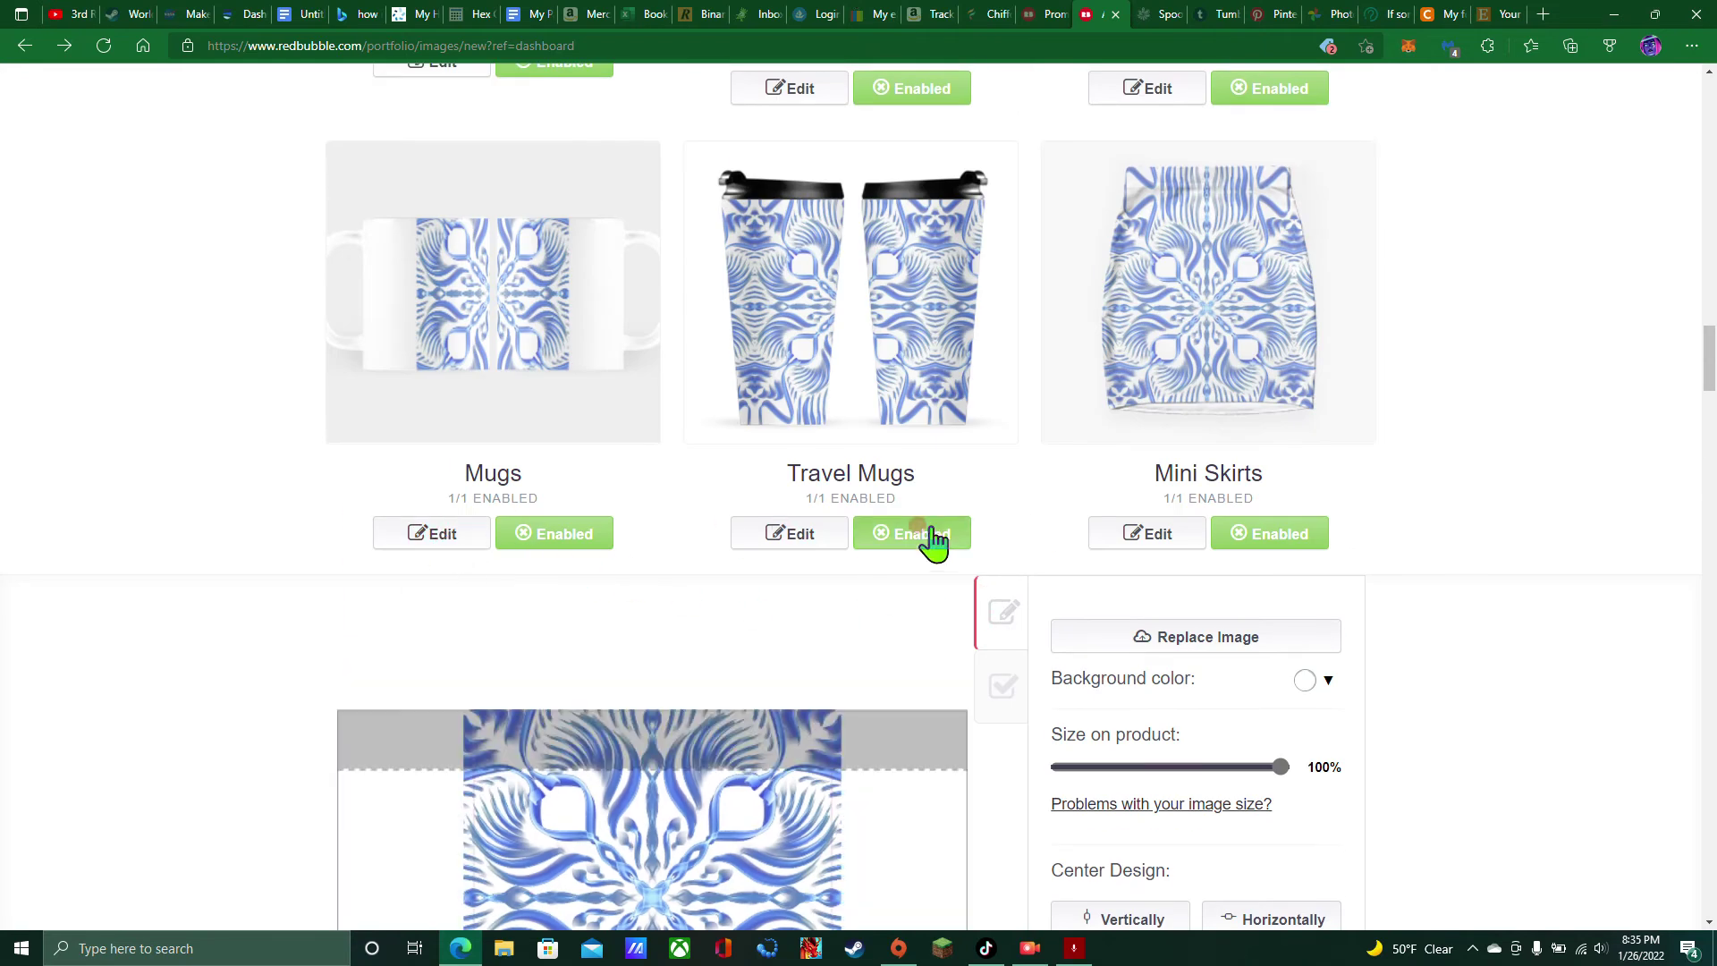
{"action": "scroll", "coordinate": [939, 536], "scroll_direction": "down", "scroll_amount": 4}
{"action": "left_click", "coordinate": [1103, 632]}
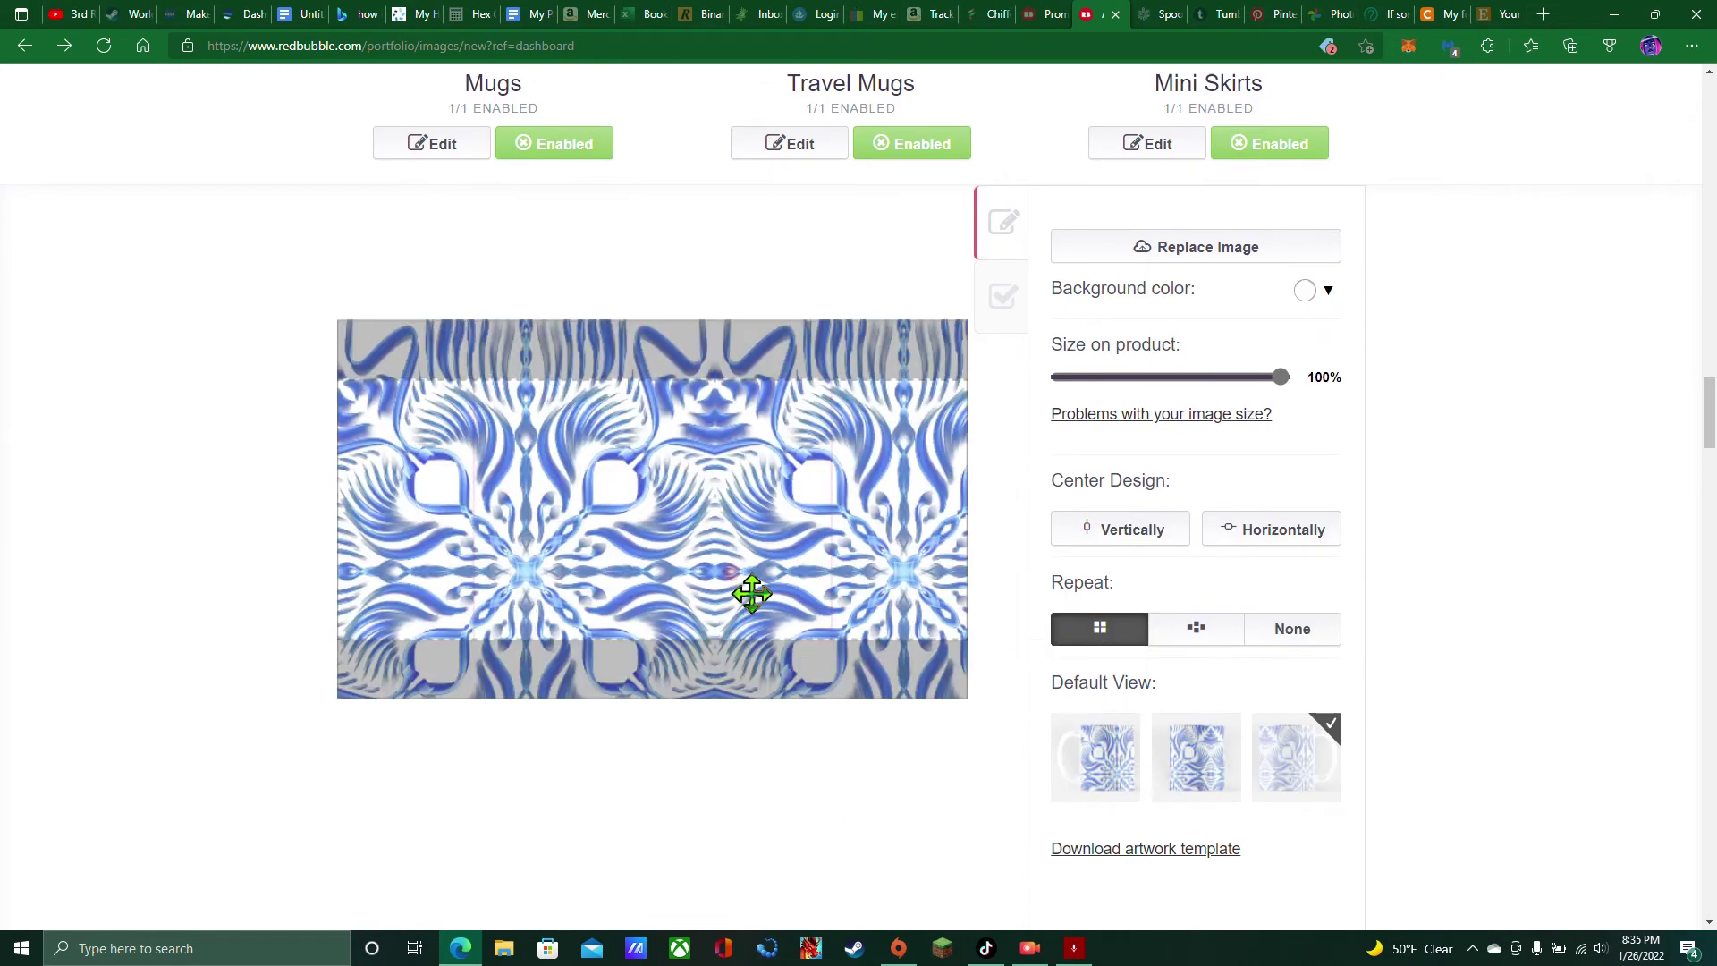
{"action": "left_click_drag", "start_coordinate": [677, 597], "coordinate": [621, 537]}
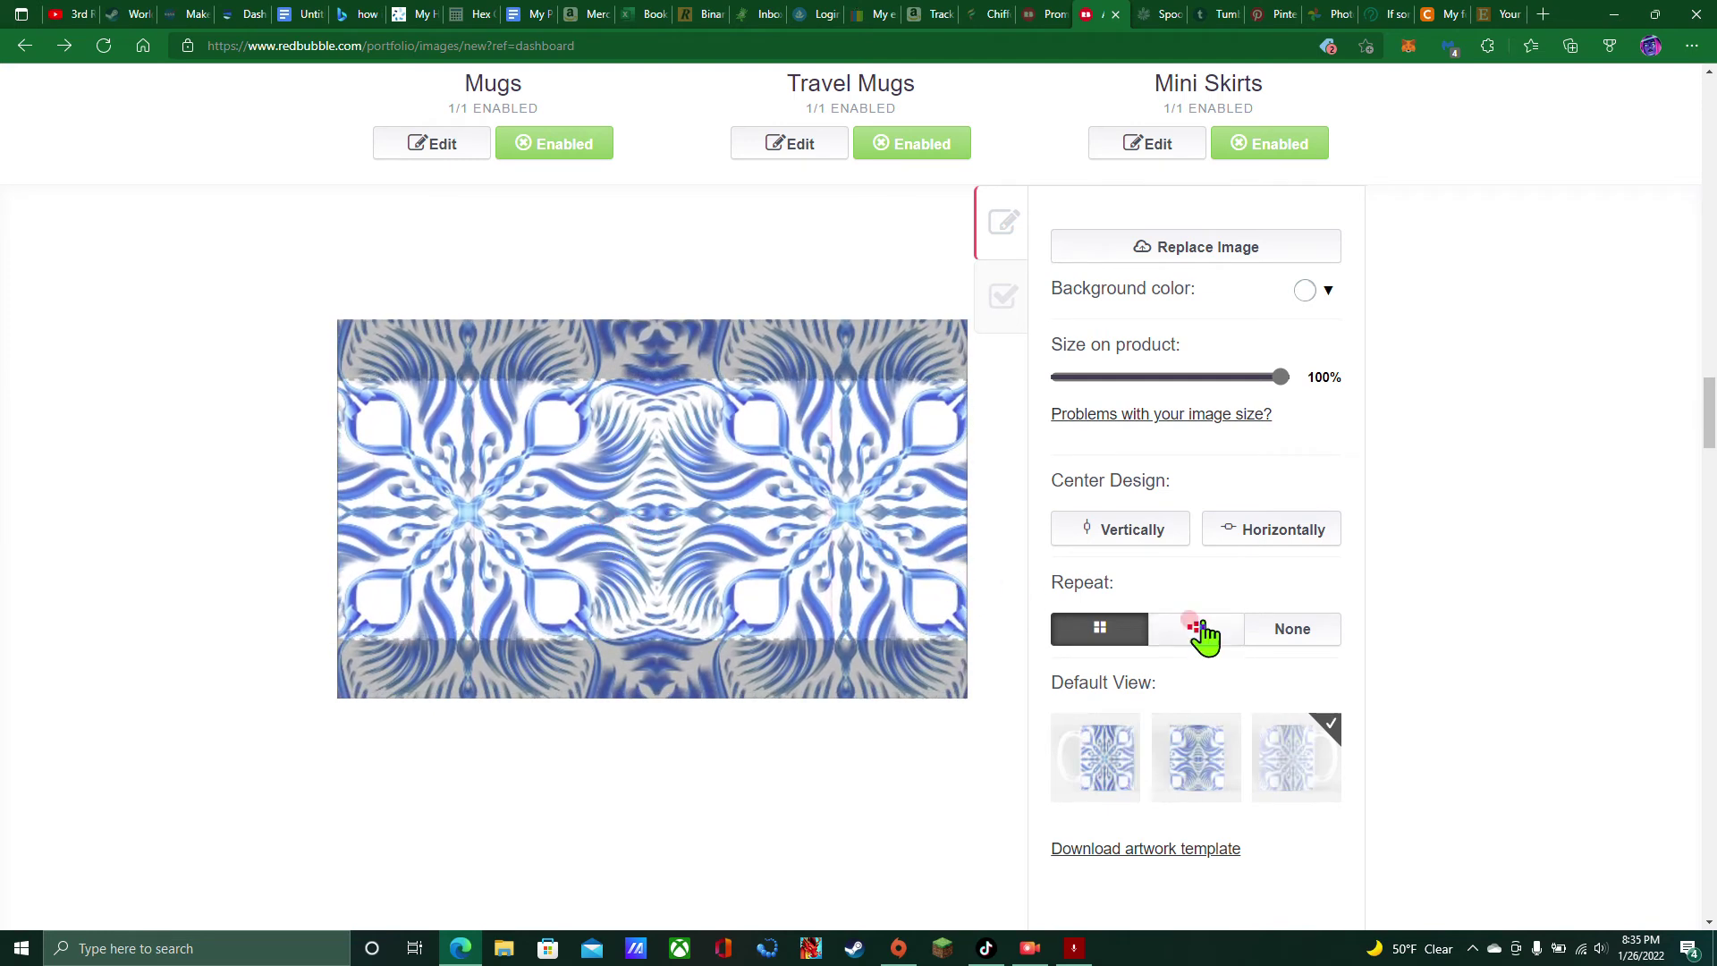
{"action": "left_click", "coordinate": [1198, 626]}
Tile the artwork across the Duvets, Comforters & Shower Curtains as a regular grid
{"action": "scroll", "coordinate": [912, 595], "scroll_direction": "up", "scroll_amount": 7}
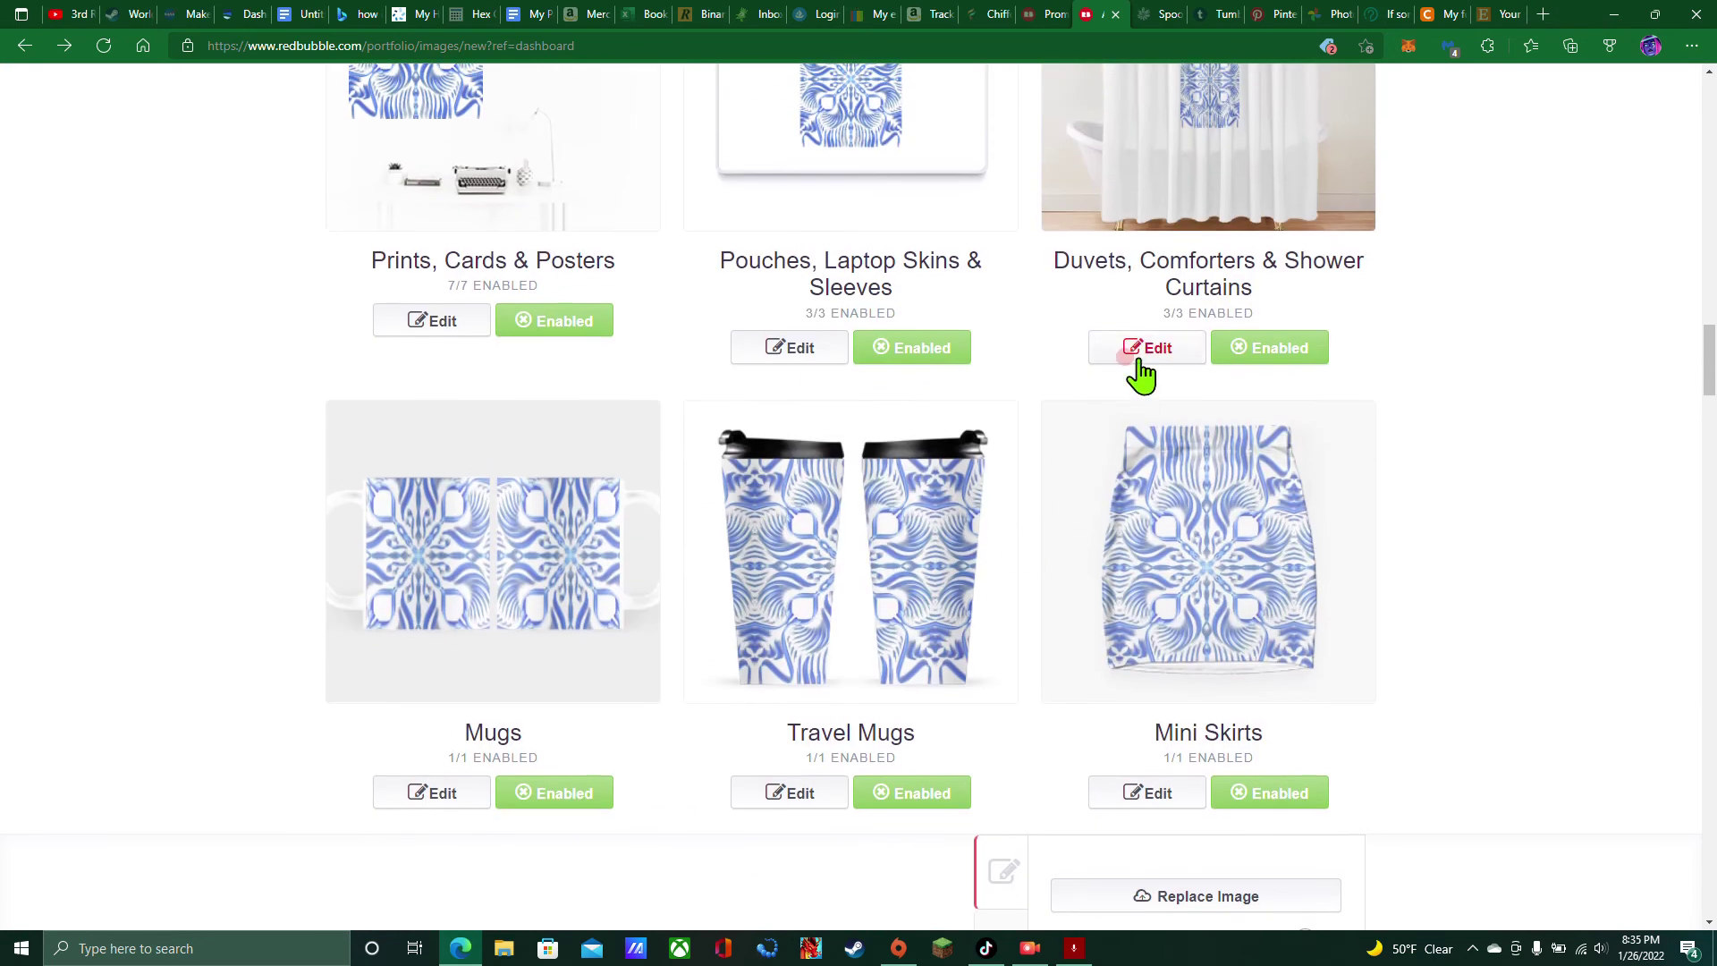
{"action": "left_click", "coordinate": [1145, 351]}
{"action": "scroll", "coordinate": [1154, 429], "scroll_direction": "down", "scroll_amount": 5}
{"action": "left_click", "coordinate": [1182, 392]}
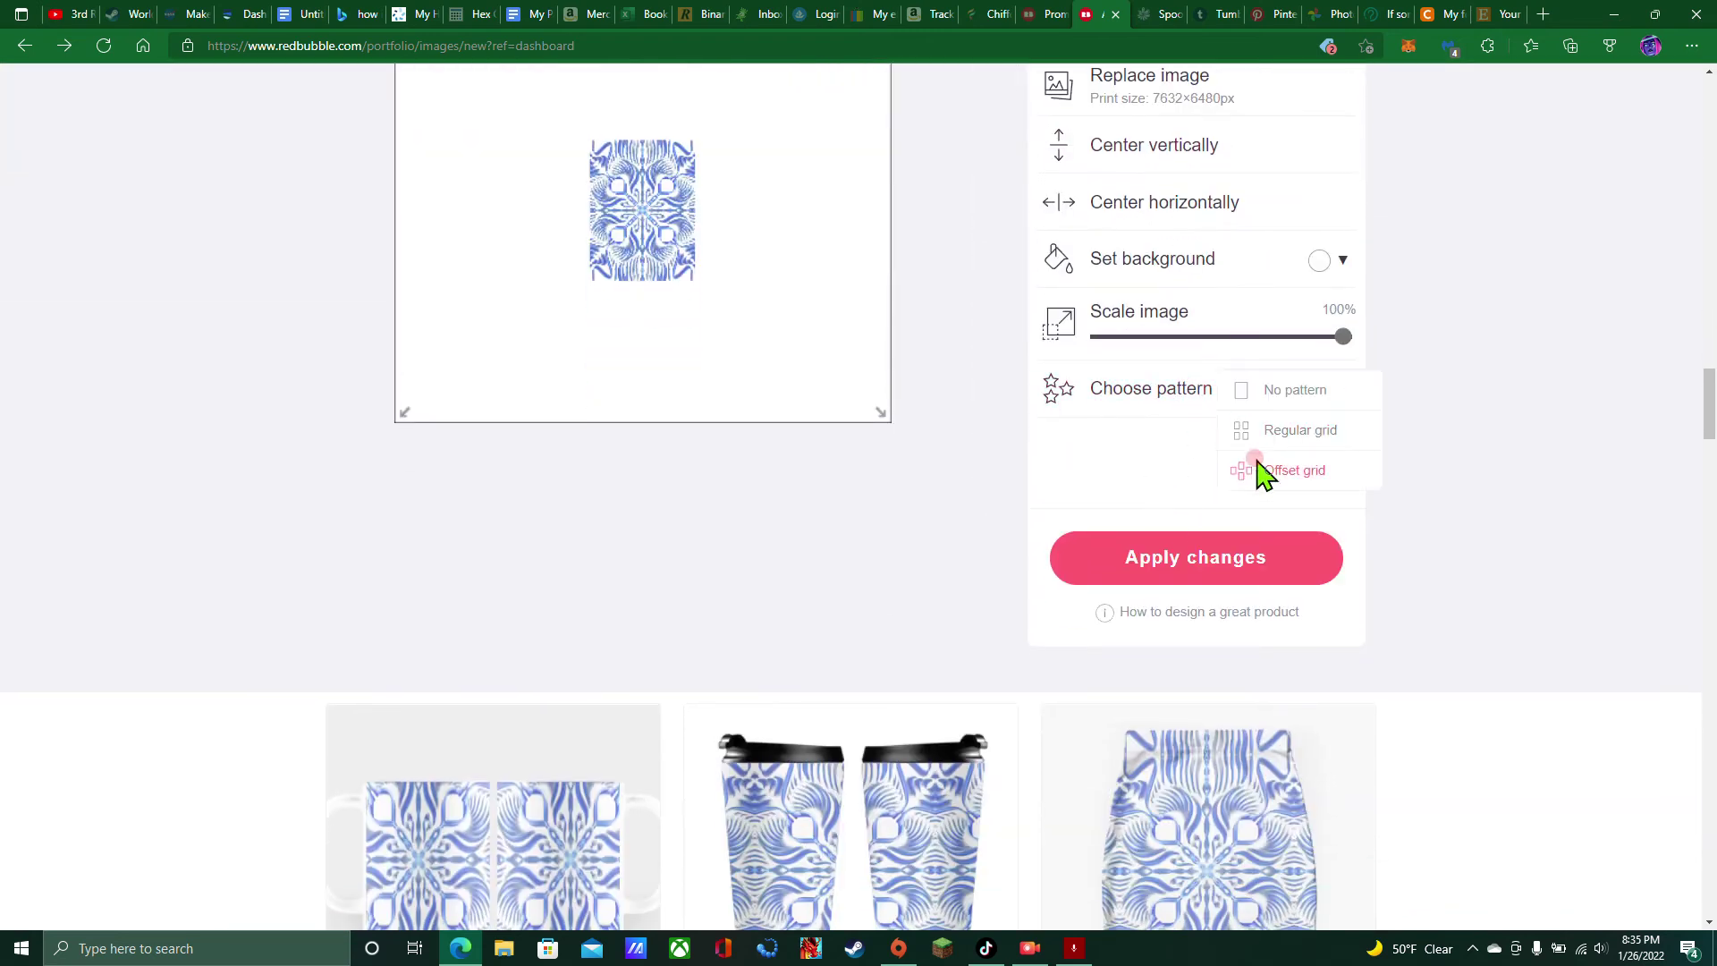
{"action": "left_click", "coordinate": [1273, 429]}
Tile the artwork across the Pouches, Laptop Skins & Sleeves as a regular grid and position a motif at the centre
{"action": "scroll", "coordinate": [966, 453], "scroll_direction": "up", "scroll_amount": 6}
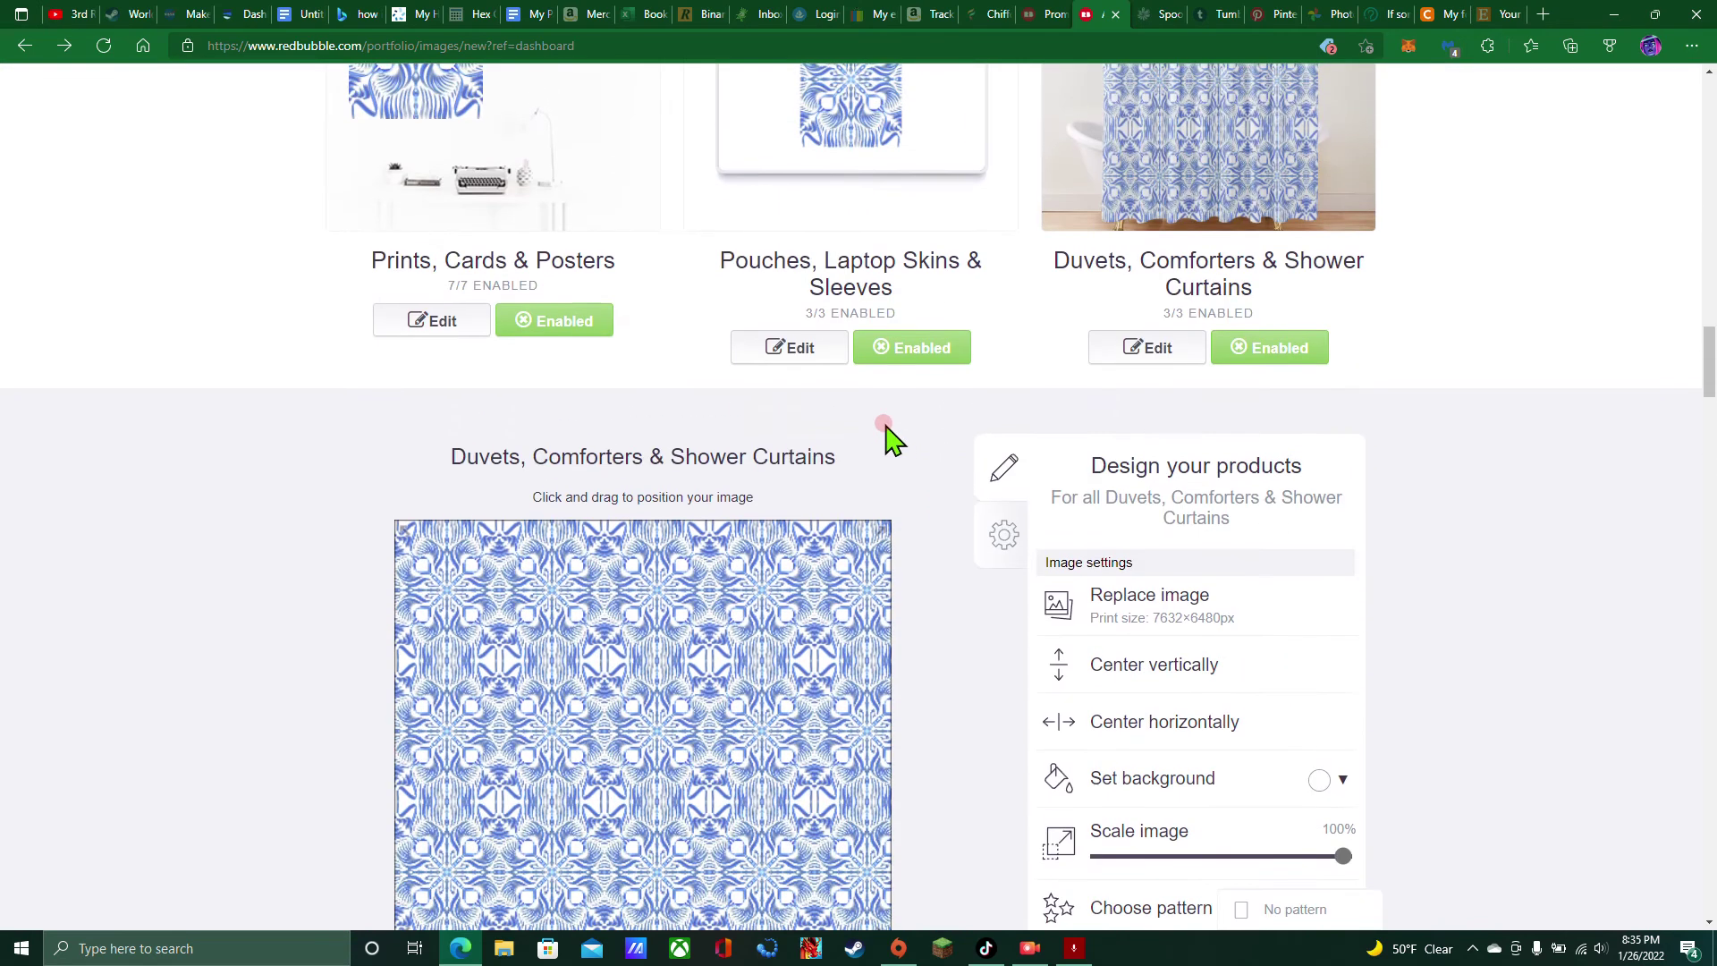
{"action": "left_click", "coordinate": [769, 353]}
{"action": "scroll", "coordinate": [1073, 500], "scroll_direction": "down", "scroll_amount": 3}
{"action": "left_click", "coordinate": [1200, 648]}
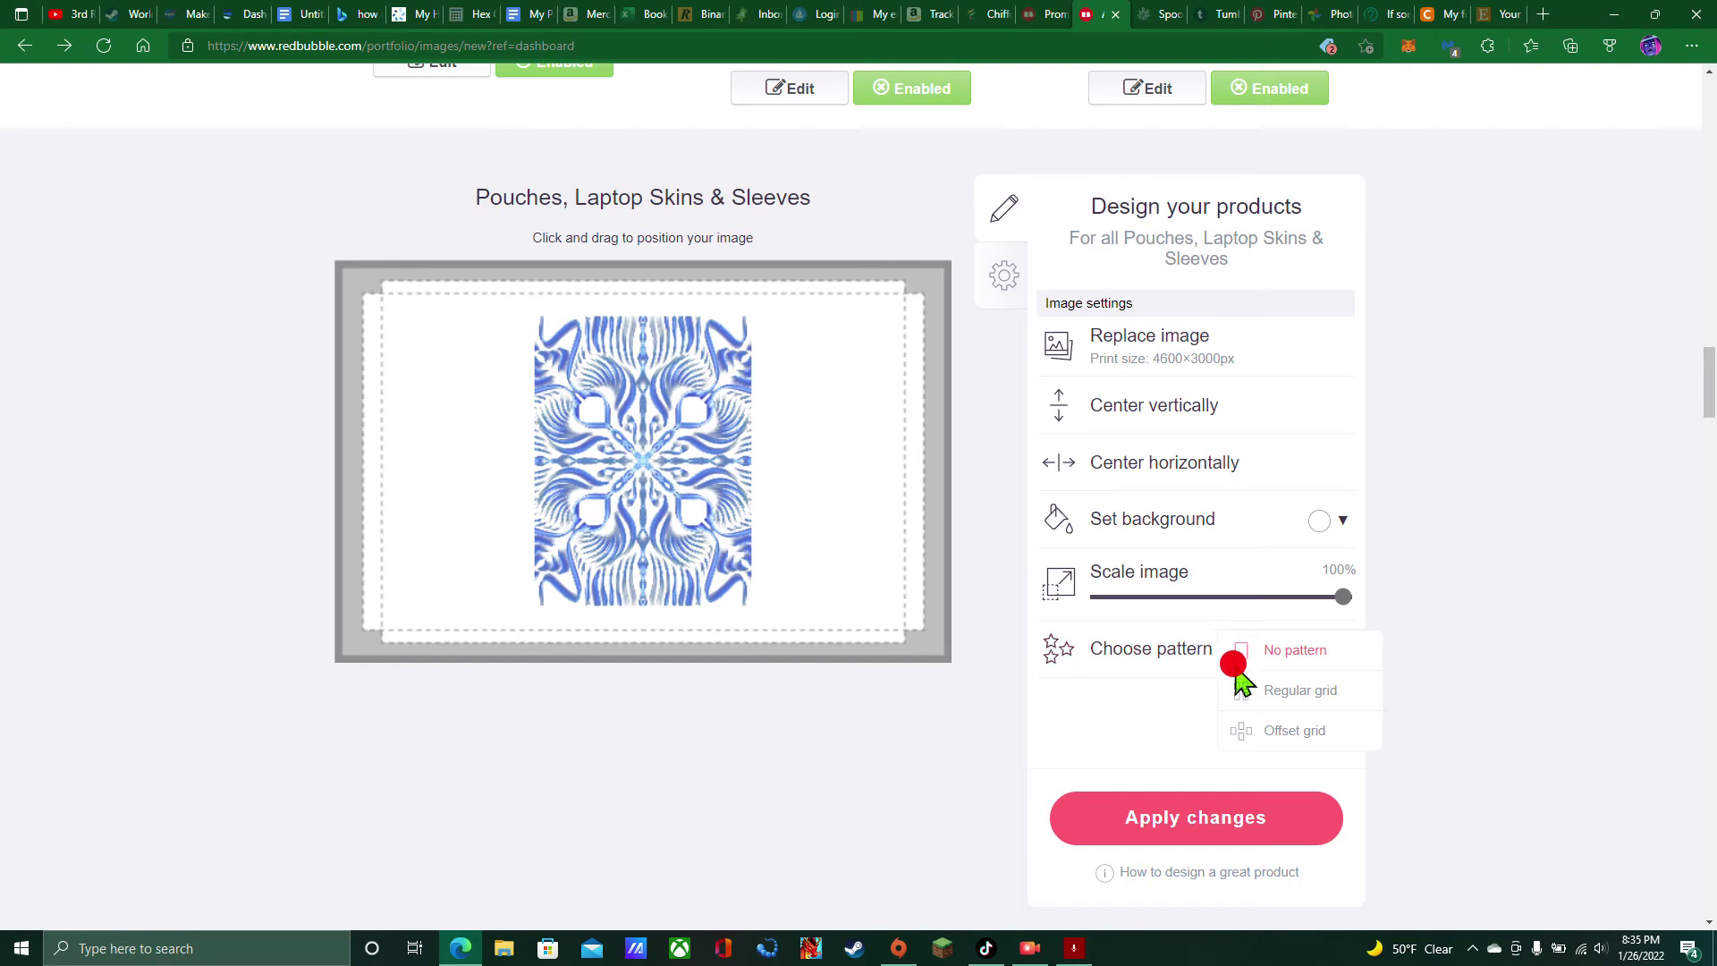
{"action": "left_click", "coordinate": [1286, 702]}
{"action": "left_click_drag", "start_coordinate": [854, 512], "coordinate": [751, 592]}
Tile the artwork across the Pillows & Totes as a regular grid and position the pattern with a motif at the pillow's centre
{"action": "scroll", "coordinate": [752, 591], "scroll_direction": "up", "scroll_amount": 4}
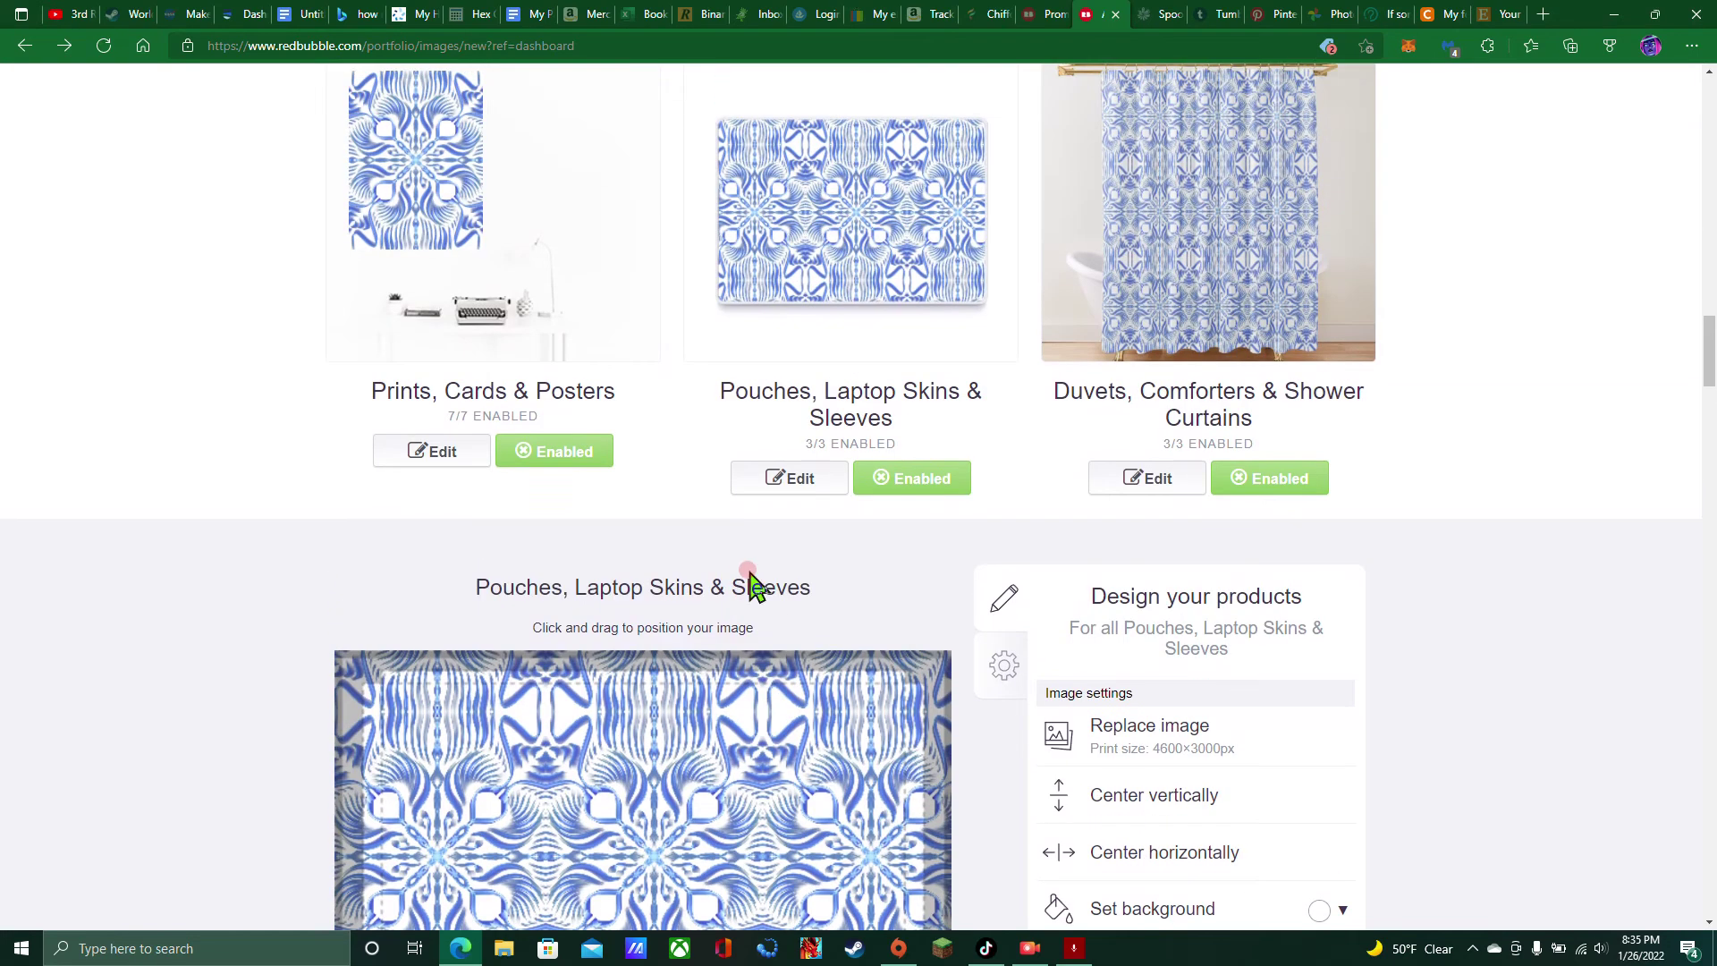
{"action": "scroll", "coordinate": [841, 479], "scroll_direction": "up", "scroll_amount": 5}
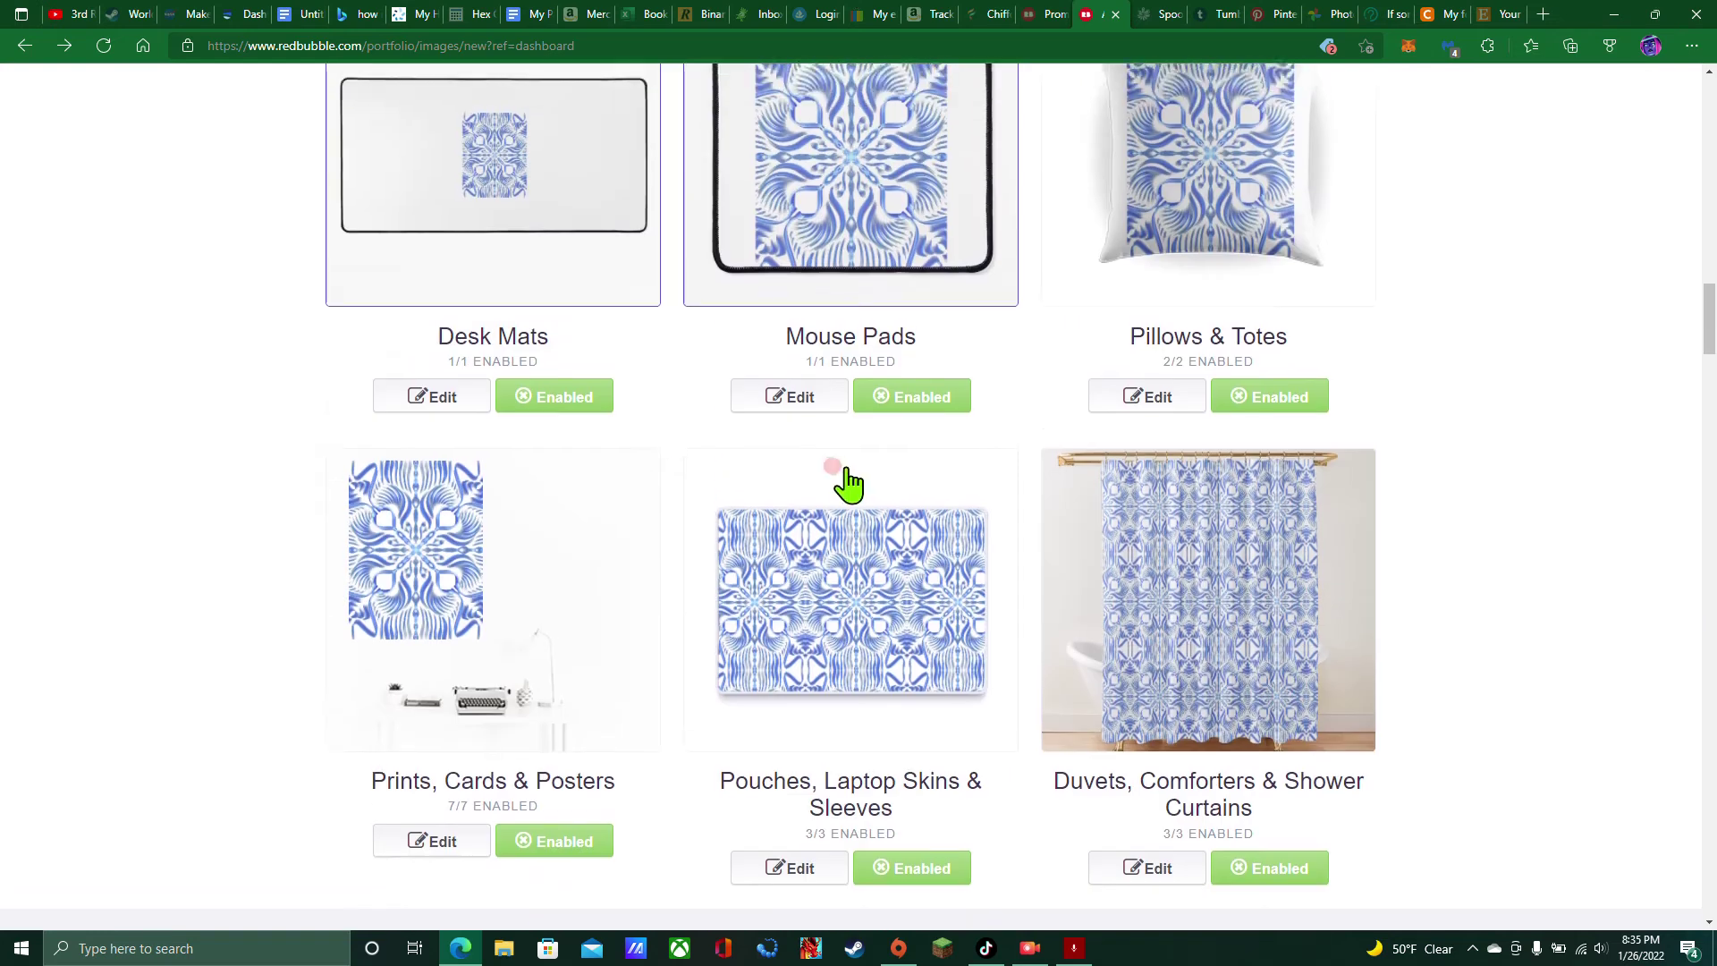
{"action": "left_click", "coordinate": [1127, 530]}
{"action": "scroll", "coordinate": [1190, 554], "scroll_direction": "down", "scroll_amount": 5}
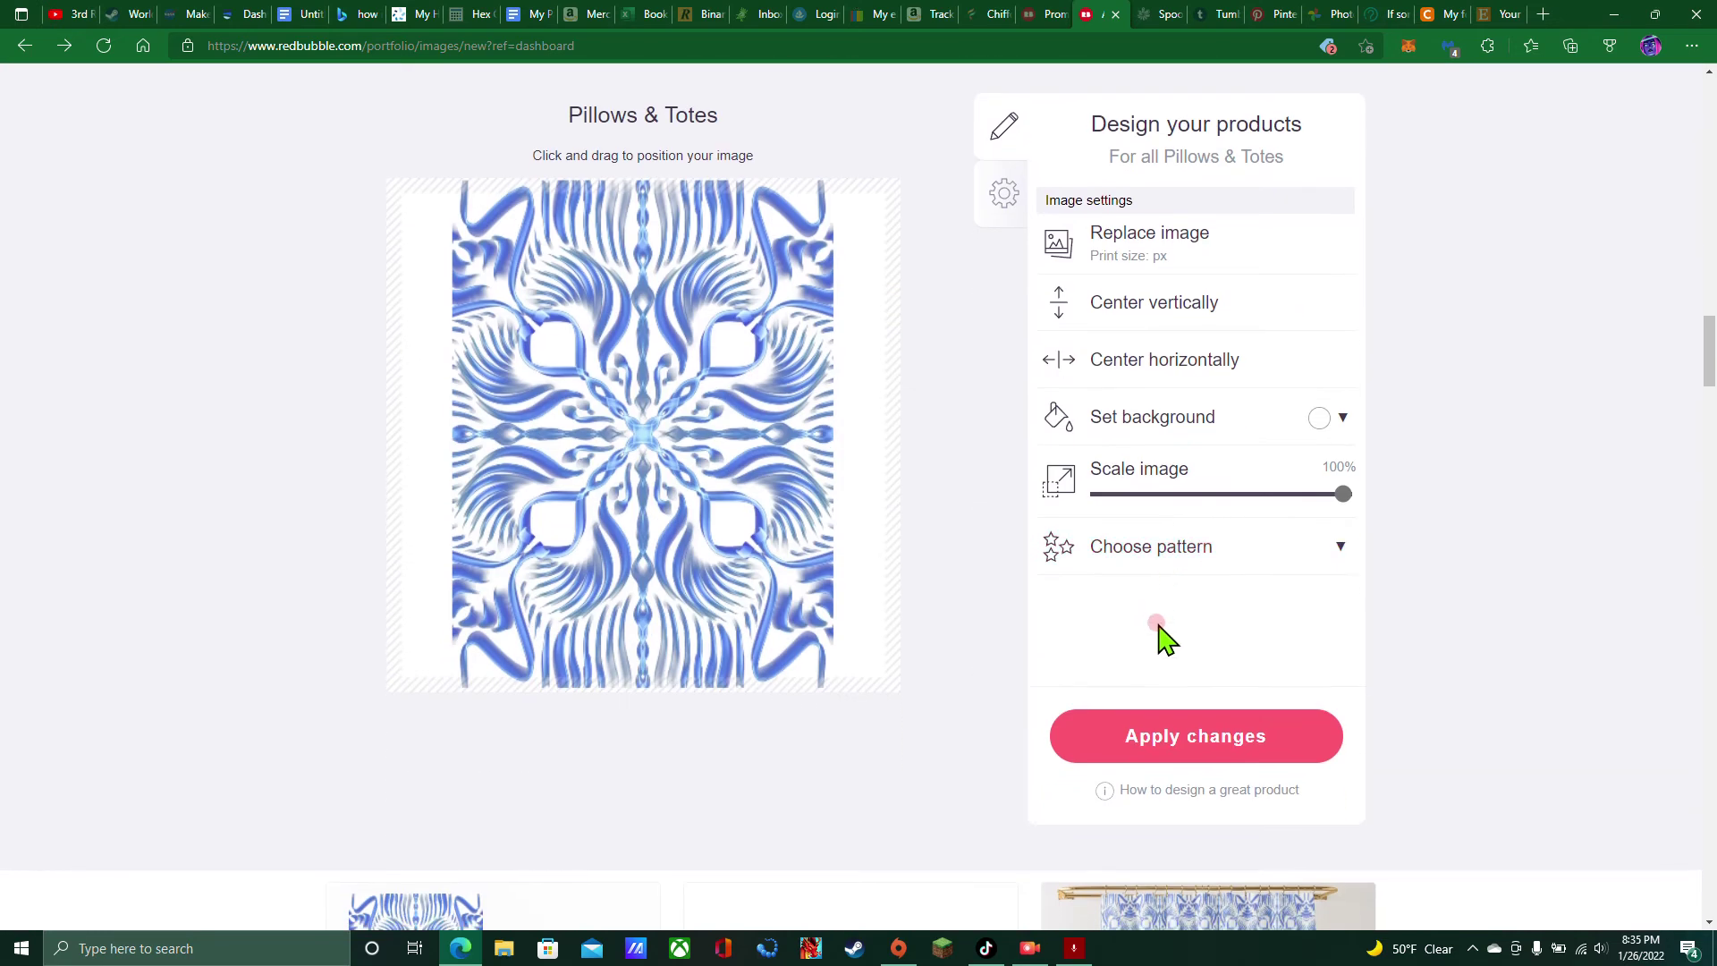
{"action": "left_click", "coordinate": [1173, 550]}
{"action": "left_click_drag", "start_coordinate": [702, 534], "coordinate": [787, 572]}
Tile the artwork across the Mouse Pads as a regular grid and position the pattern with a motif at the pad's centre
{"action": "scroll", "coordinate": [792, 565], "scroll_direction": "up", "scroll_amount": 5}
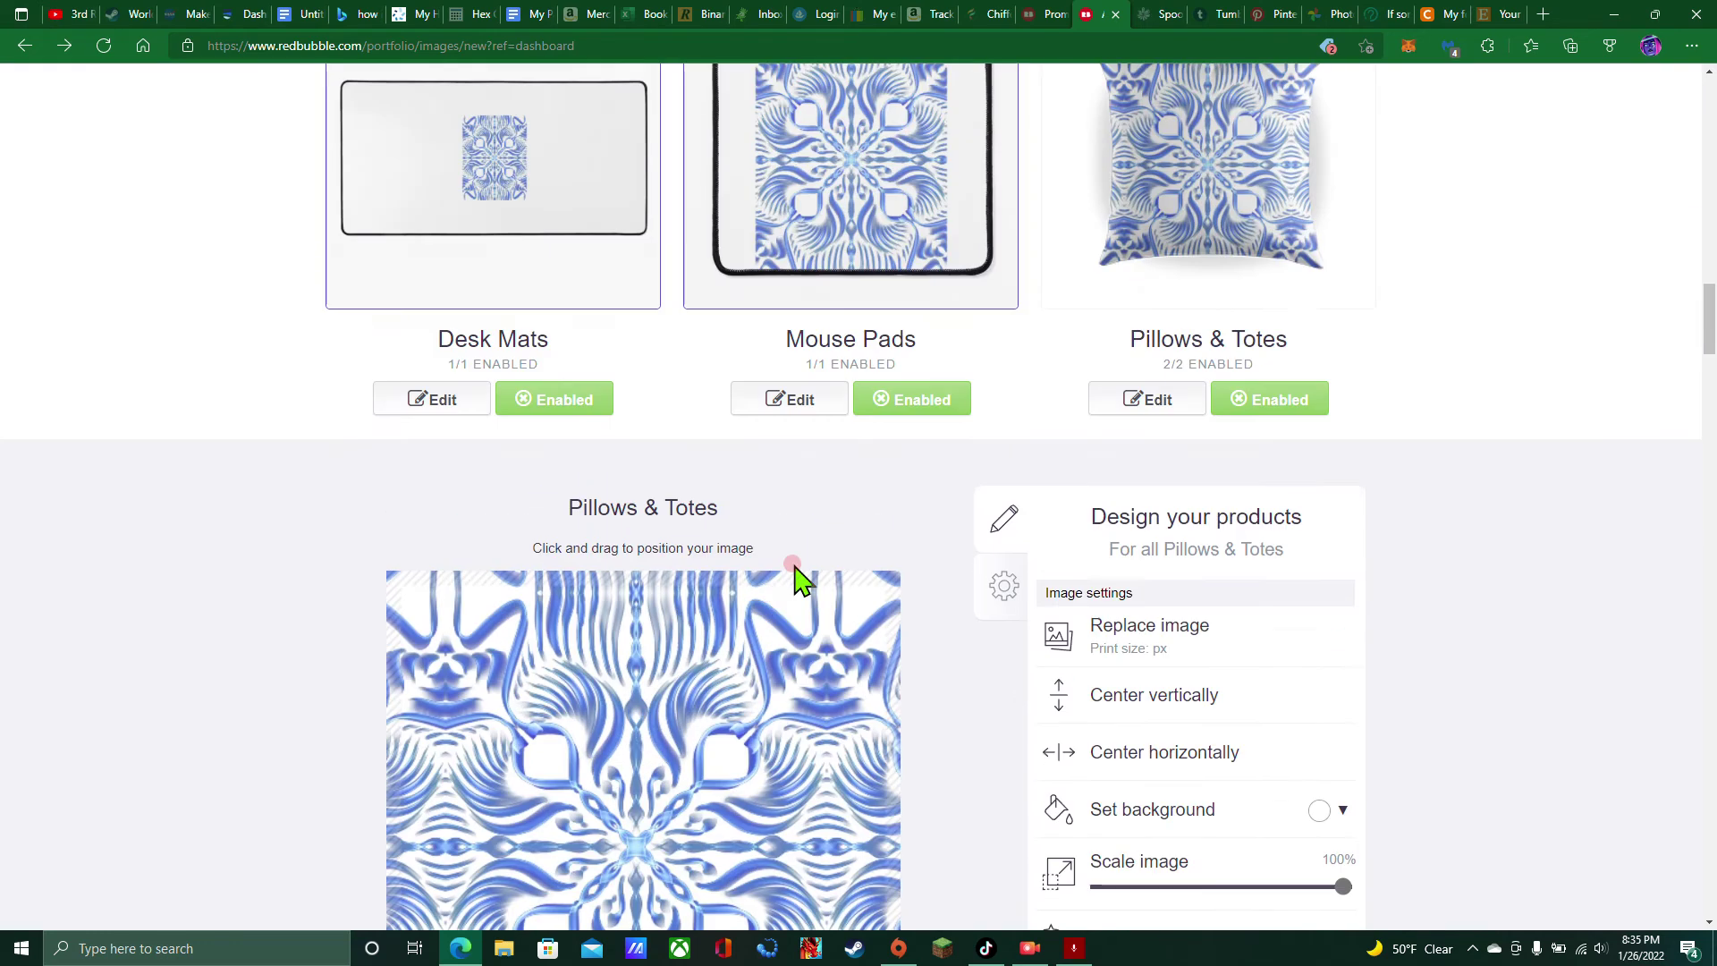
{"action": "left_click", "coordinate": [787, 529]}
{"action": "scroll", "coordinate": [921, 561], "scroll_direction": "down", "scroll_amount": 3}
{"action": "scroll", "coordinate": [921, 561], "scroll_direction": "down", "scroll_amount": 3}
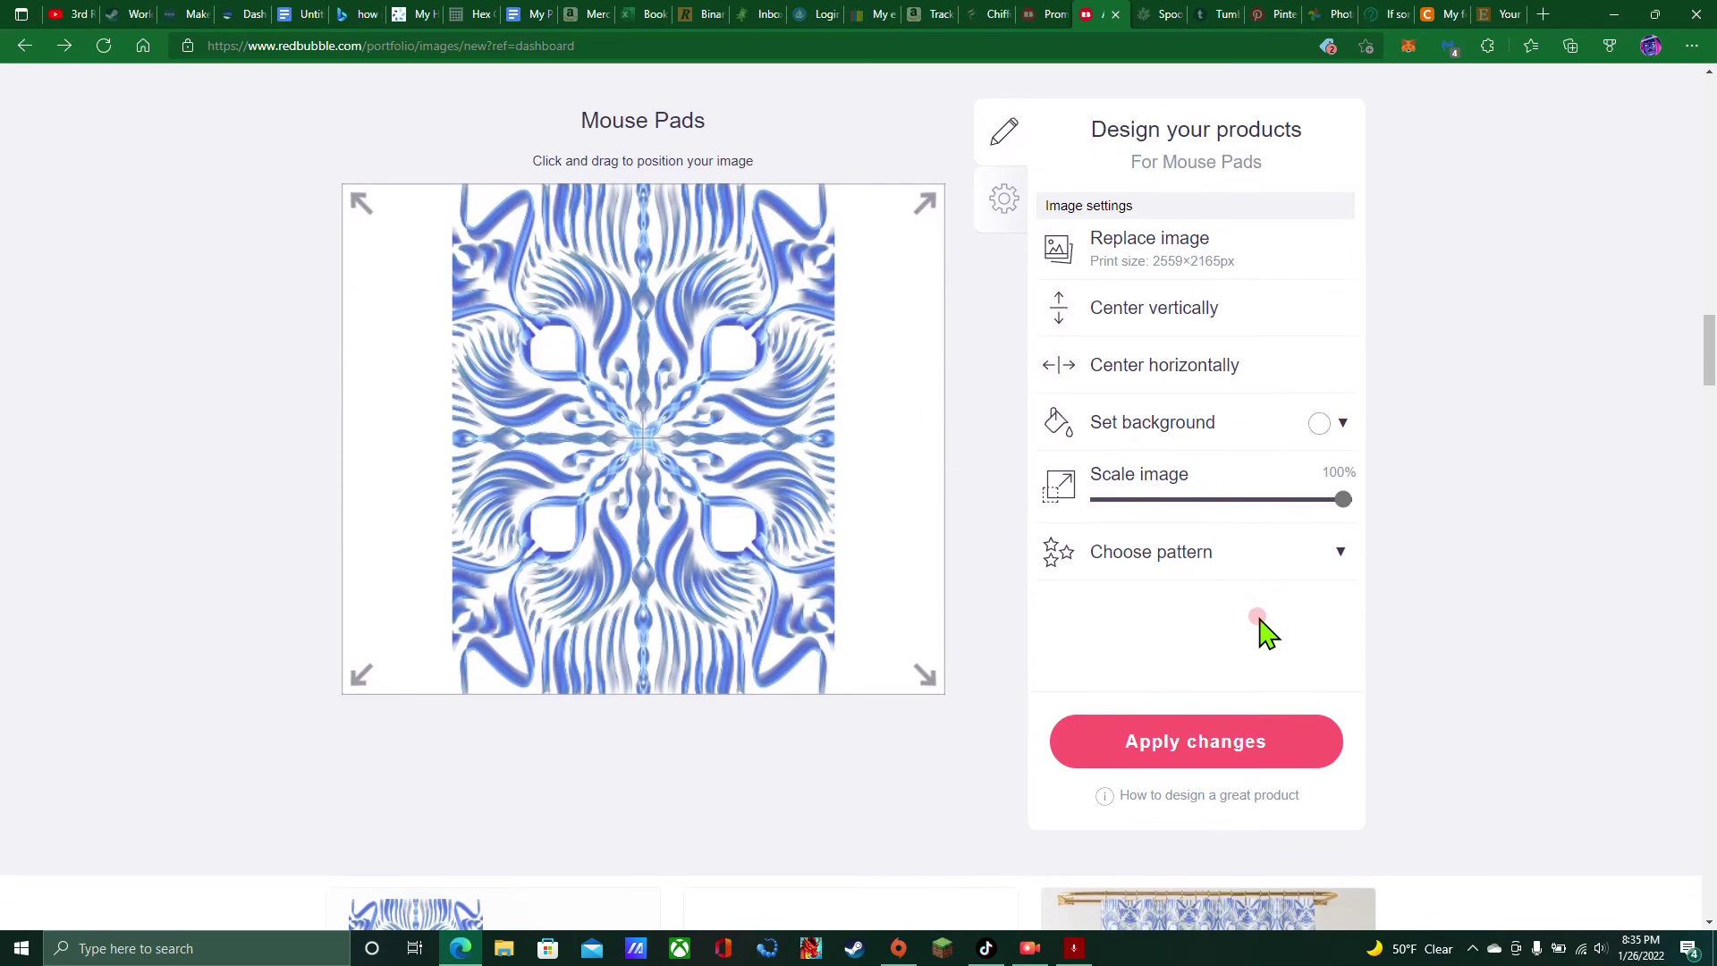
{"action": "left_click", "coordinate": [1265, 565]}
{"action": "left_click", "coordinate": [1324, 592]}
{"action": "left_click_drag", "start_coordinate": [800, 549], "coordinate": [877, 567]}
Tile the artwork across the Desk Mats as a regular grid and position the pattern with a row of motifs along the mat's horizontal midline
{"action": "scroll", "coordinate": [805, 561], "scroll_direction": "up", "scroll_amount": 5}
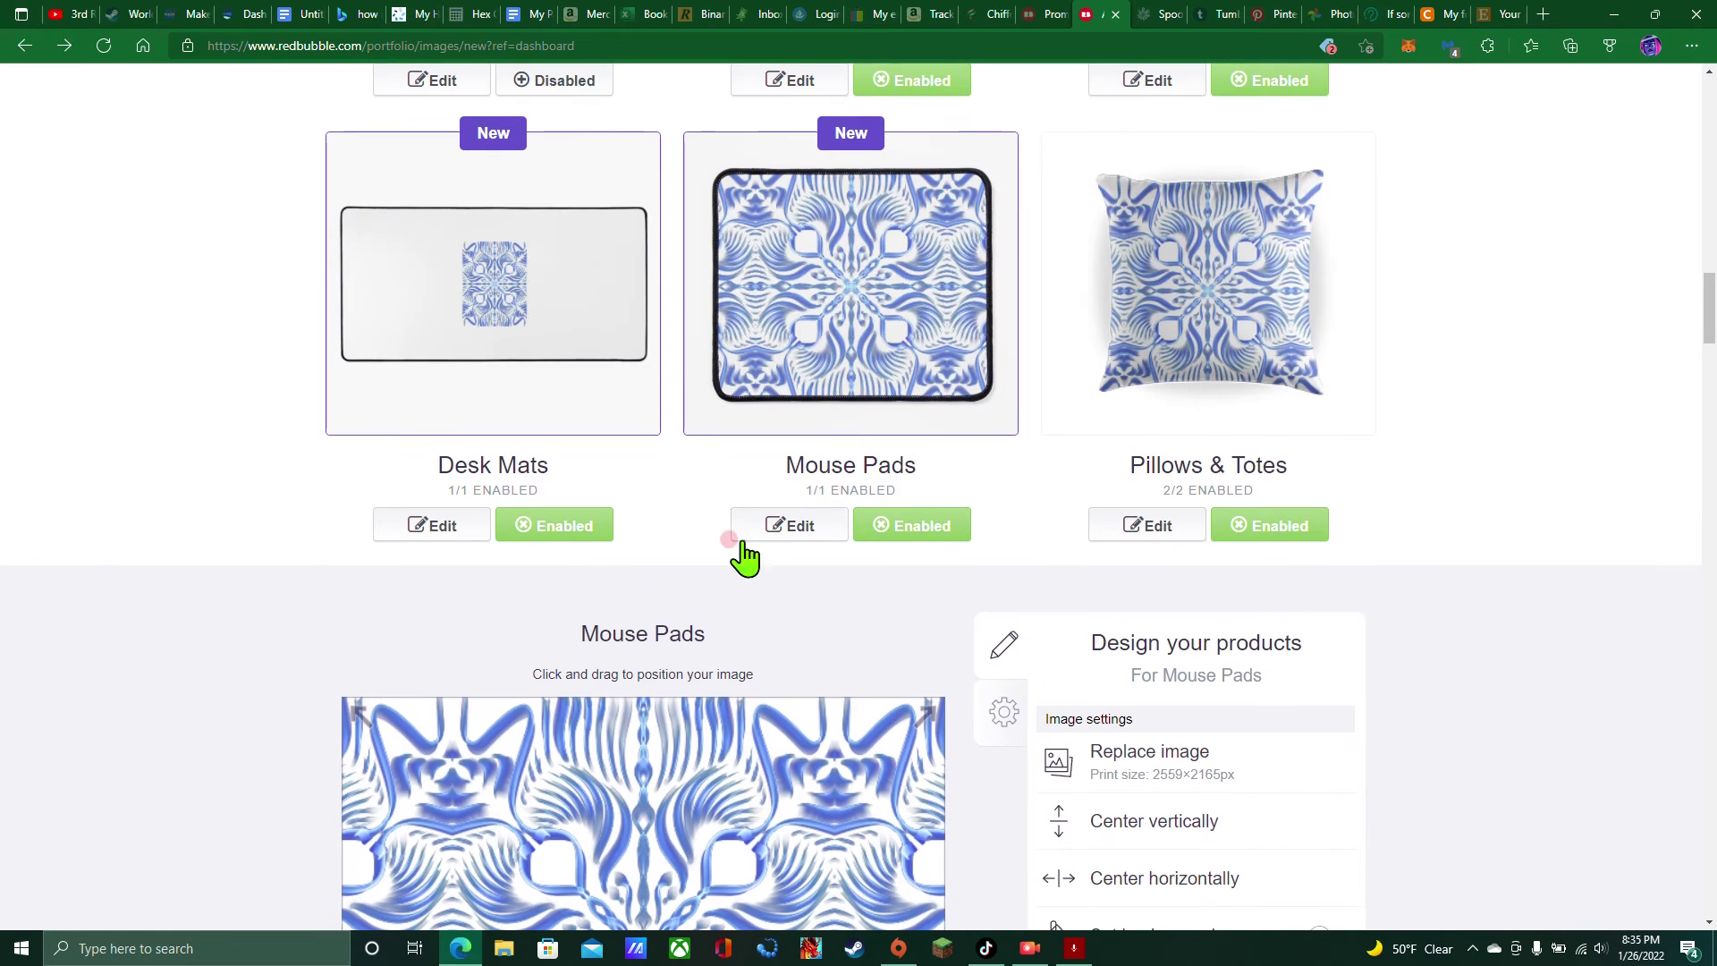
{"action": "left_click", "coordinate": [409, 528]}
{"action": "scroll", "coordinate": [894, 546], "scroll_direction": "down", "scroll_amount": 5}
{"action": "left_click", "coordinate": [1183, 674]}
{"action": "left_click", "coordinate": [1259, 716]}
{"action": "left_click_drag", "start_coordinate": [608, 546], "coordinate": [735, 465]}
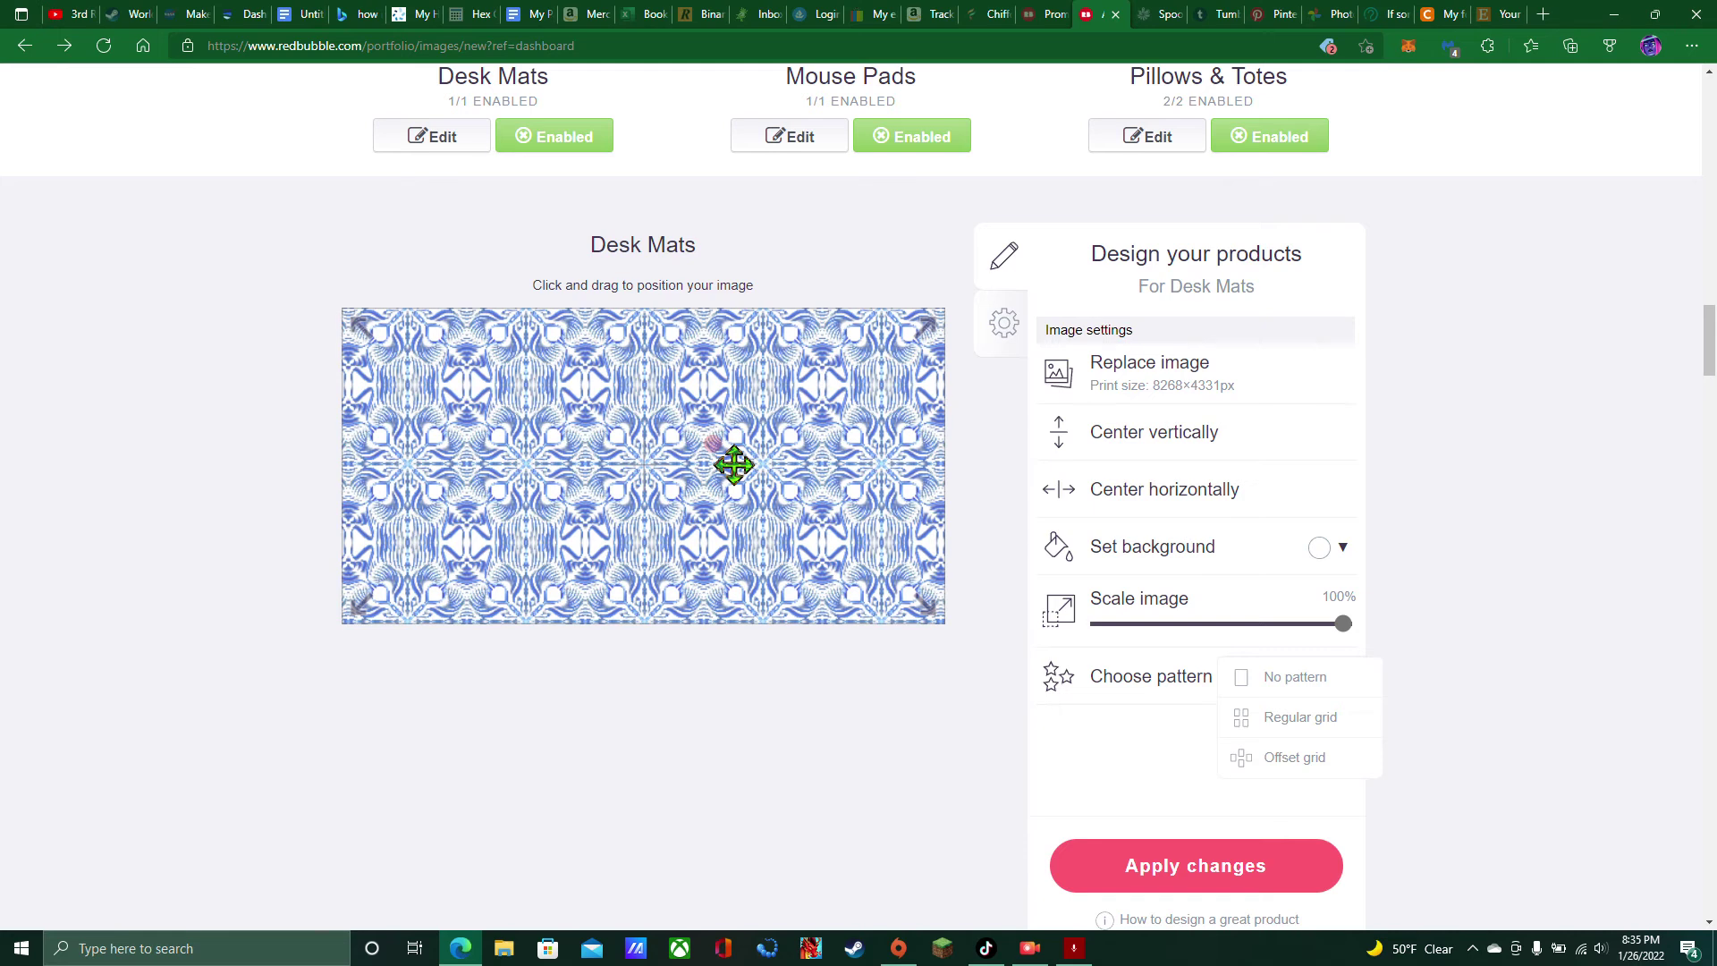
{"action": "left_click", "coordinate": [734, 465]}
Enable the A-Line Dresses product
{"action": "scroll", "coordinate": [943, 465], "scroll_direction": "up", "scroll_amount": 6}
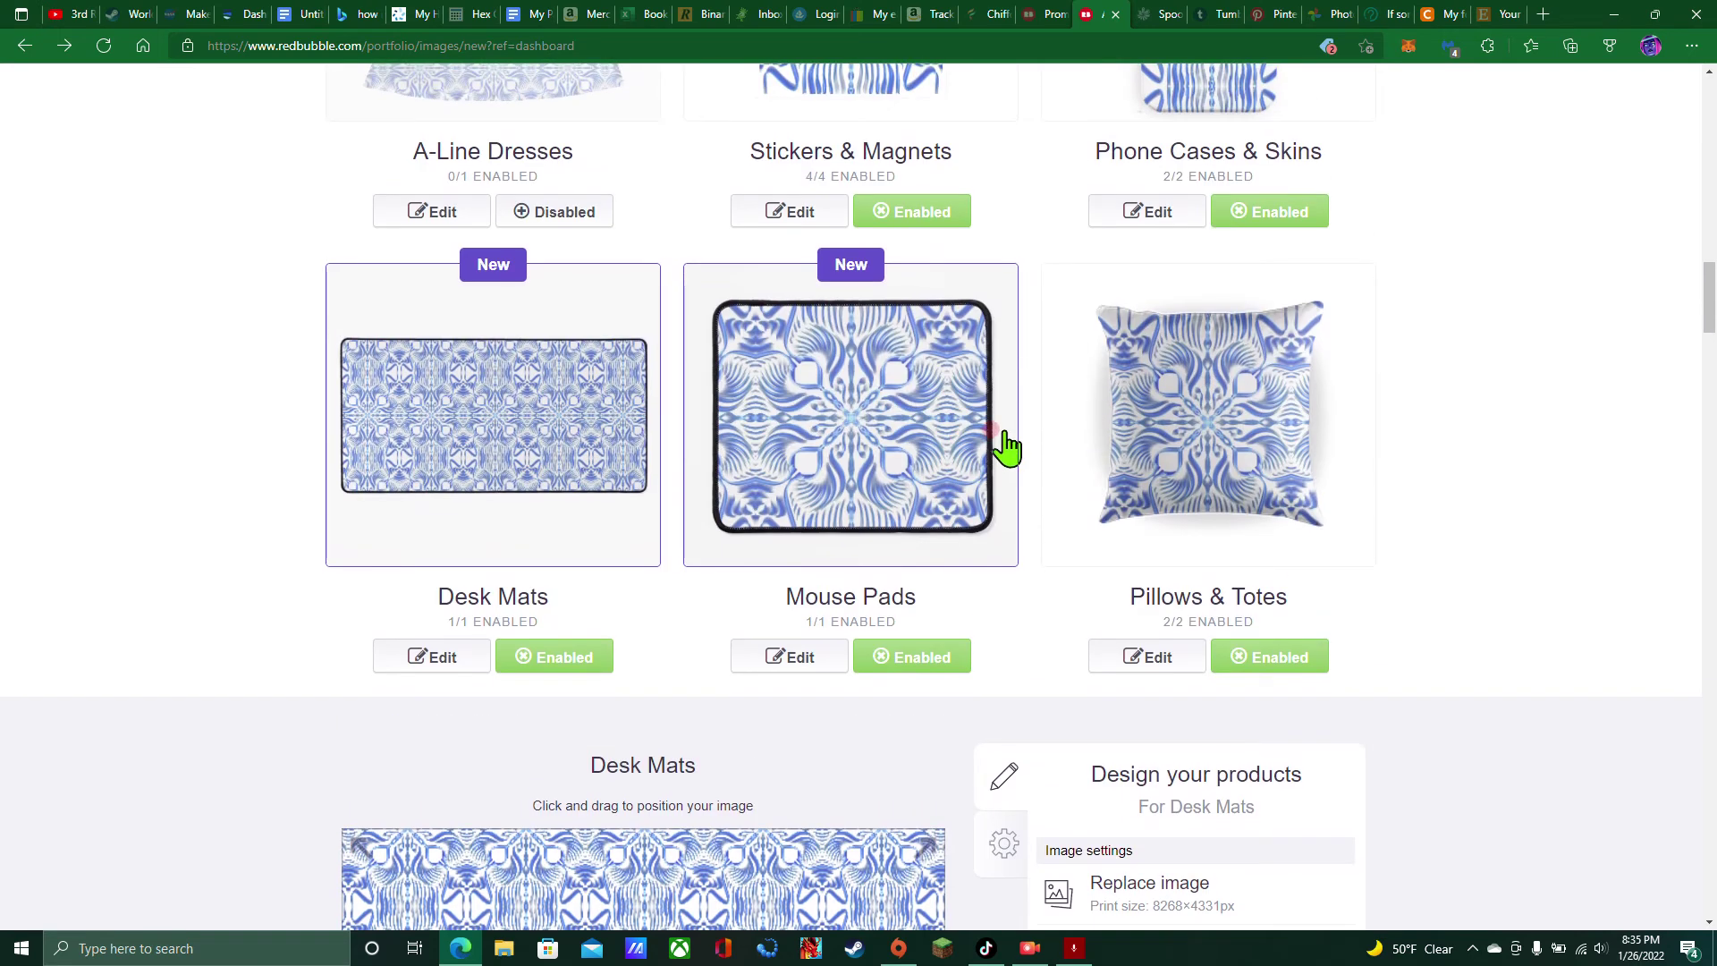
{"action": "scroll", "coordinate": [1085, 452], "scroll_direction": "up", "scroll_amount": 3}
{"action": "scroll", "coordinate": [1124, 525], "scroll_direction": "up", "scroll_amount": 3}
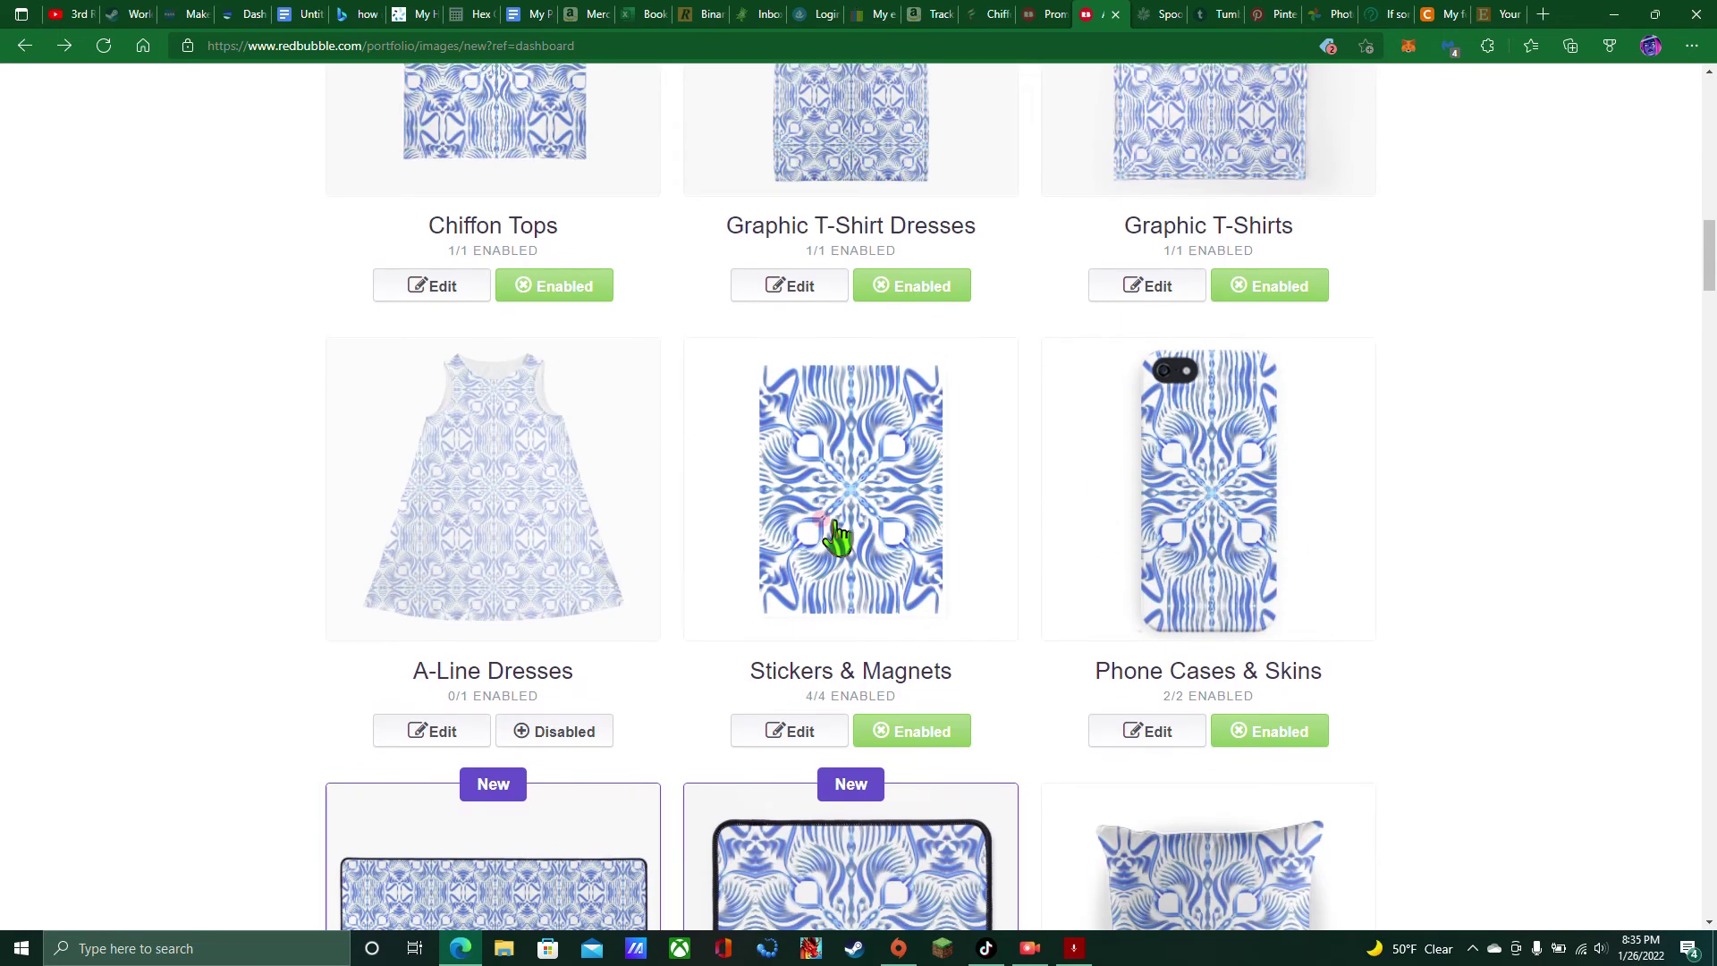
{"action": "left_click", "coordinate": [558, 739]}
Enter "Icey Blue Manadla" as the English title of the new work
{"action": "scroll", "coordinate": [1058, 385], "scroll_direction": "up", "scroll_amount": 12}
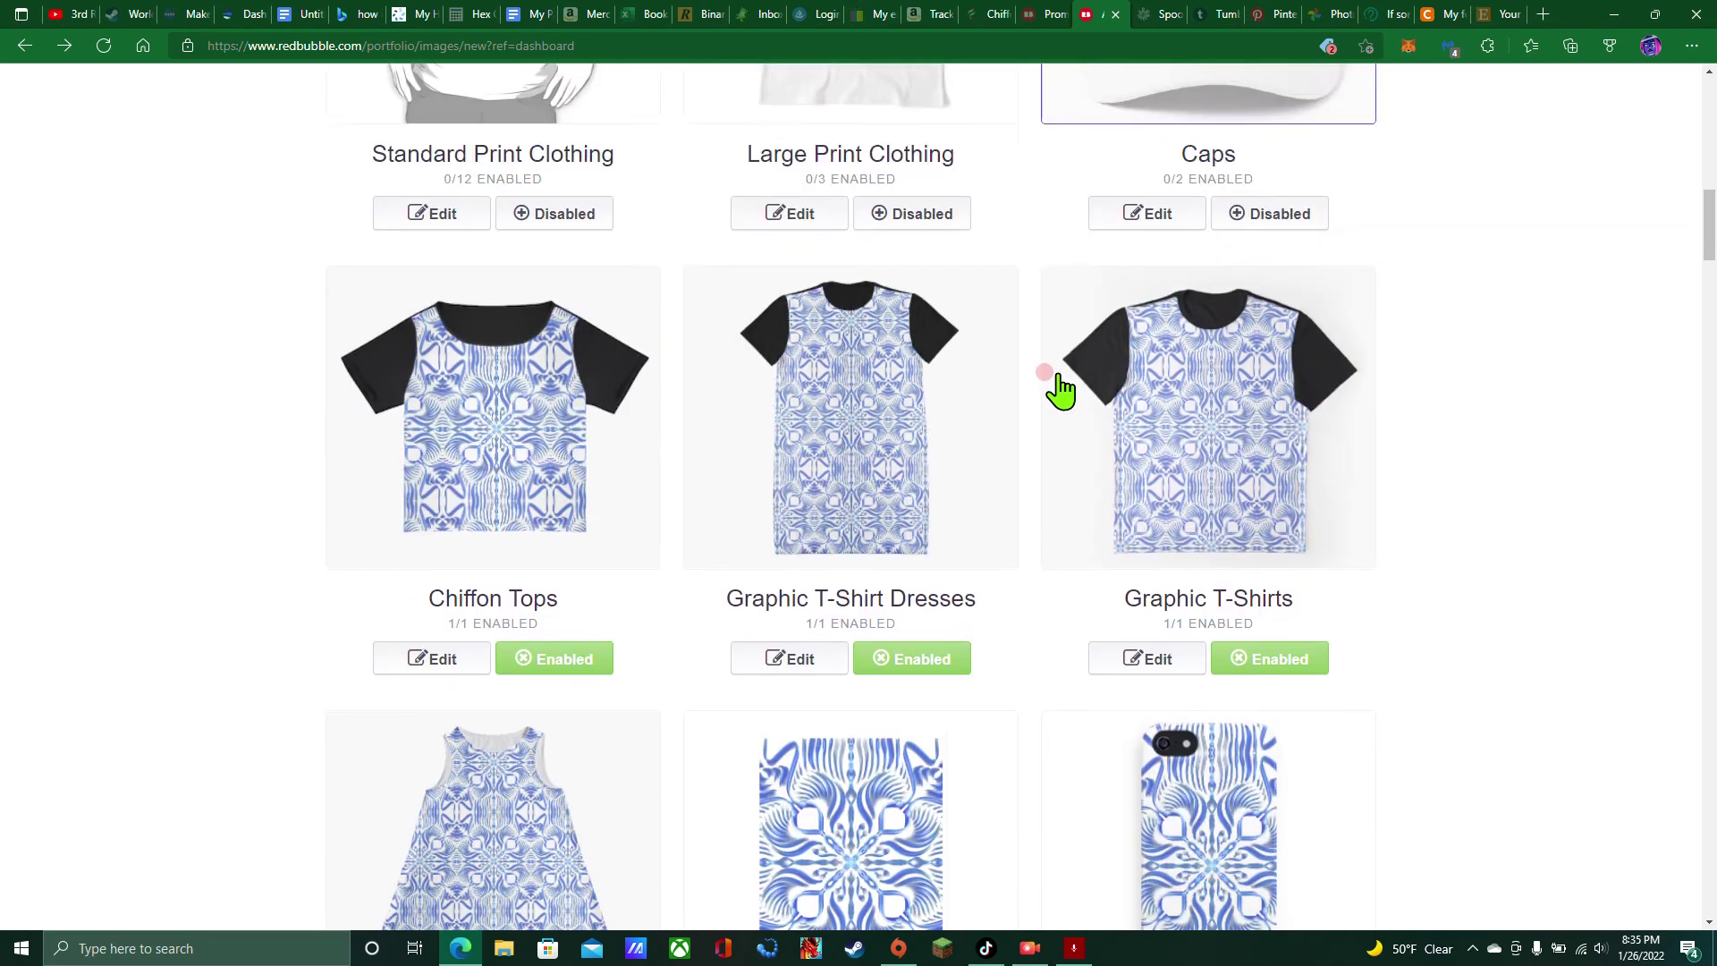
{"action": "scroll", "coordinate": [984, 373], "scroll_direction": "up", "scroll_amount": 6}
{"action": "scroll", "coordinate": [924, 420], "scroll_direction": "down", "scroll_amount": 3}
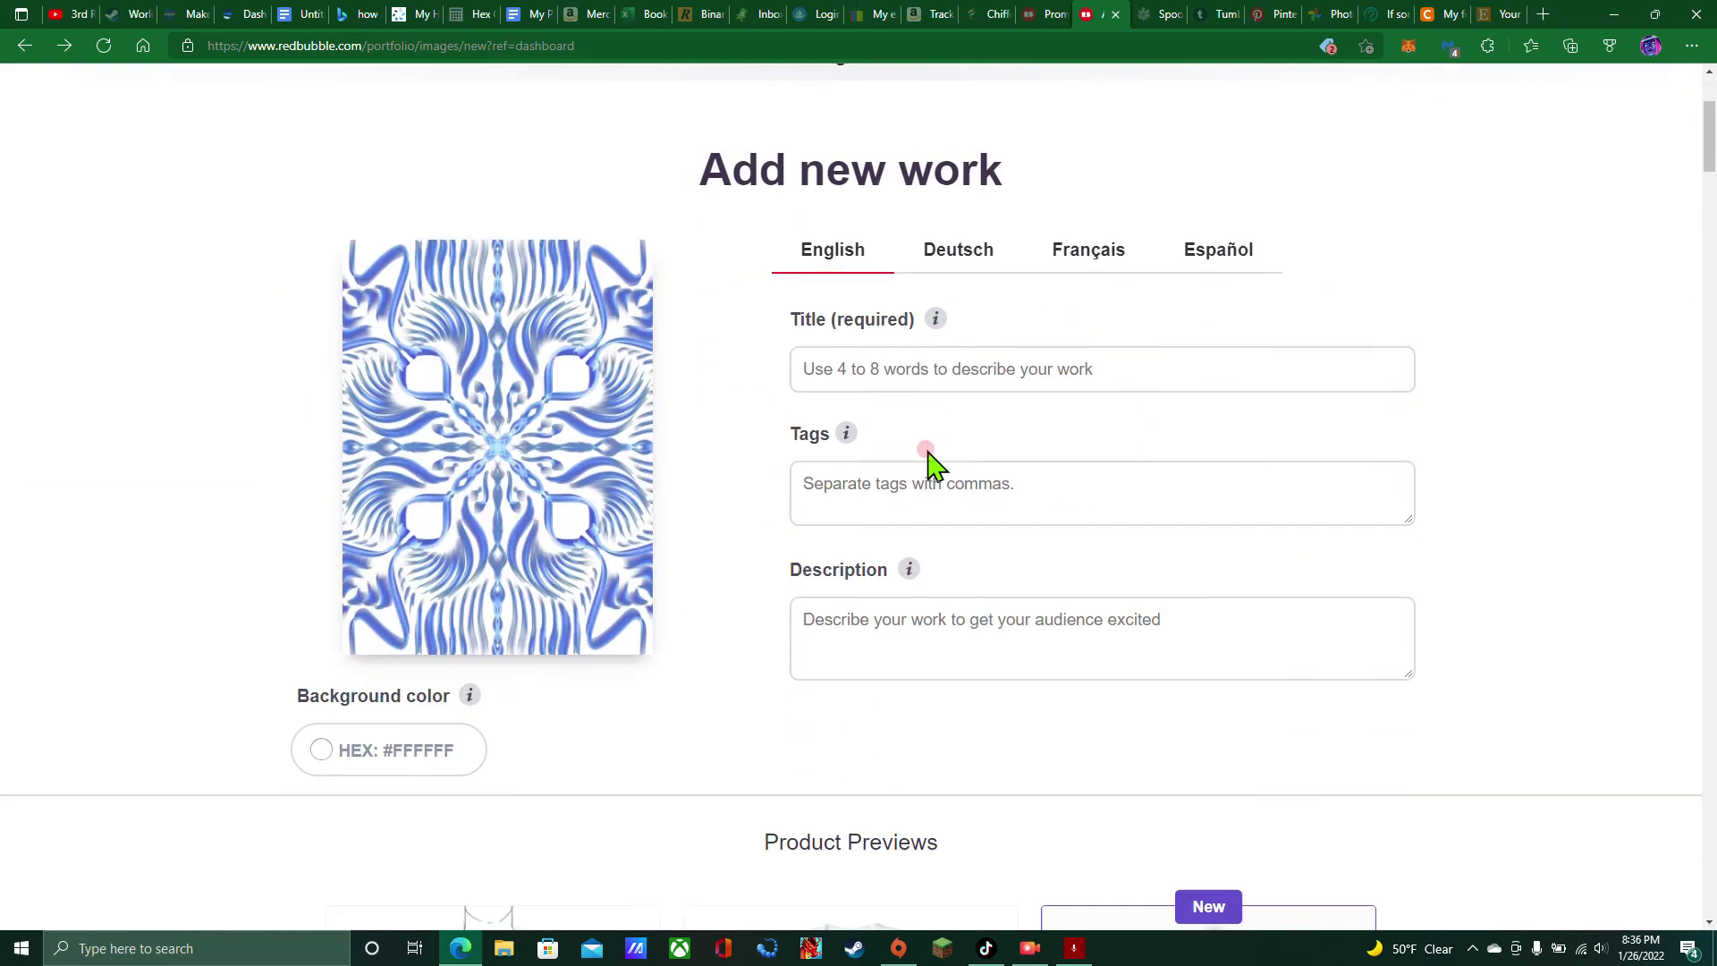
{"action": "left_click", "coordinate": [912, 336]}
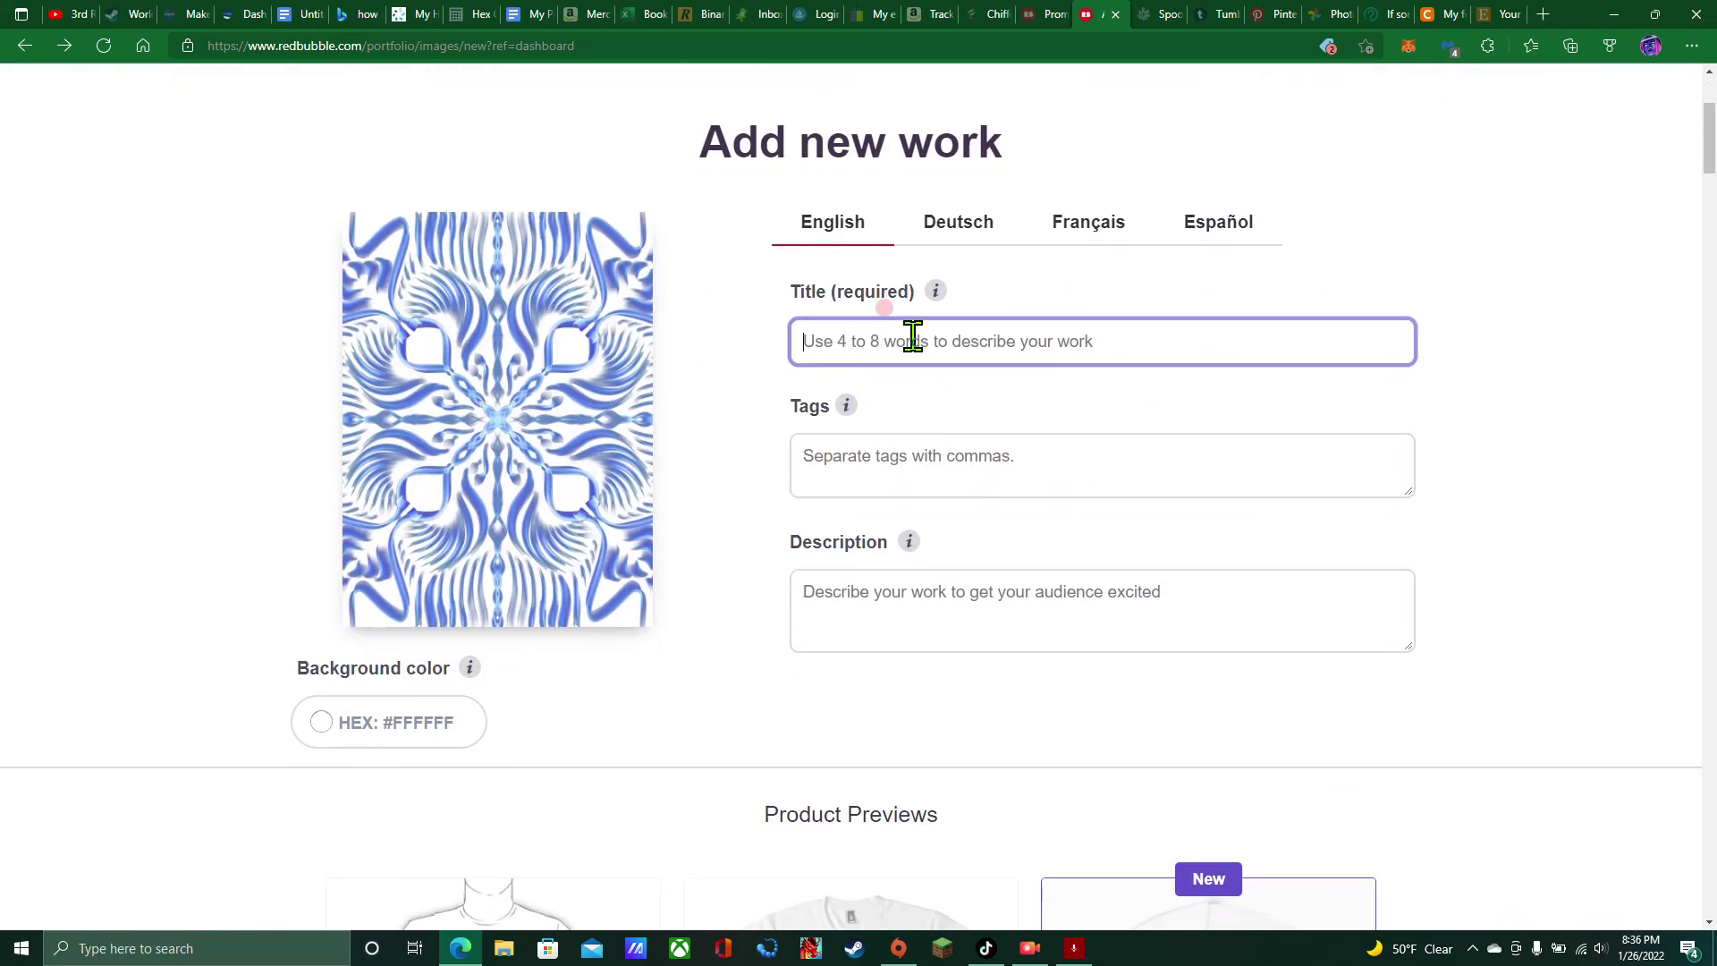
{"action": "type", "text": "Icey Blue Manadla"}
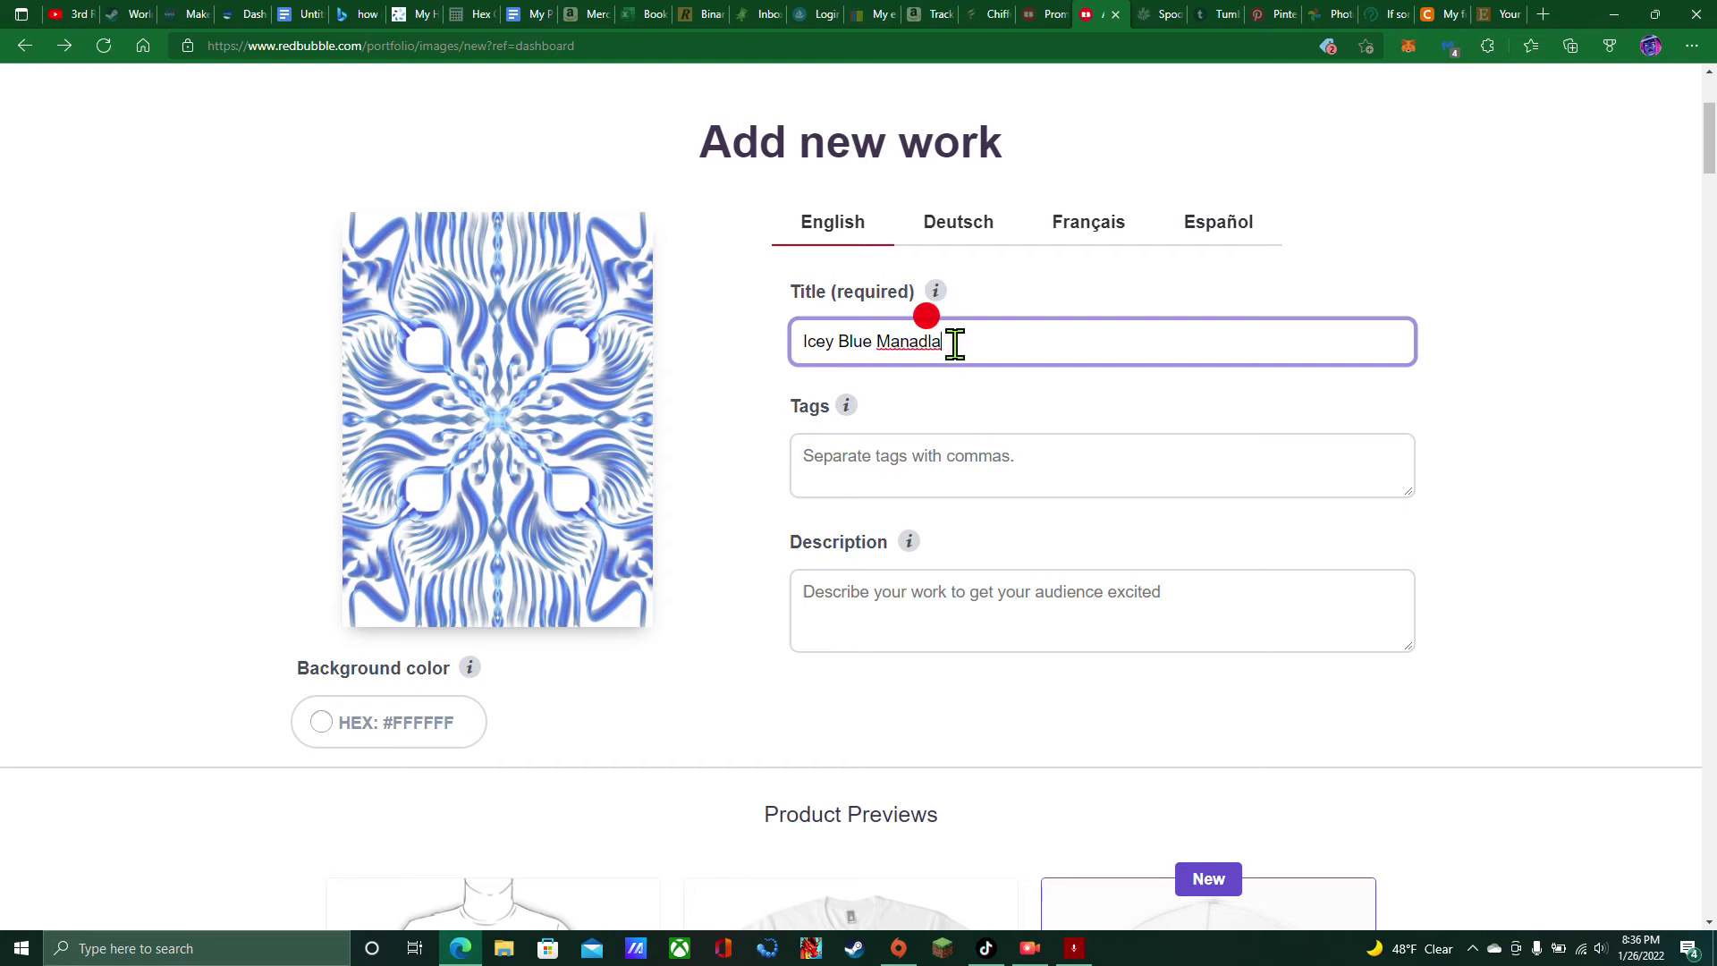
Paste the copied comma-separated tag list into the work's title field
{"action": "right_click", "coordinate": [935, 343]}
{"action": "left_click", "coordinate": [941, 438]}
{"action": "key", "text": "ctrl+v"}
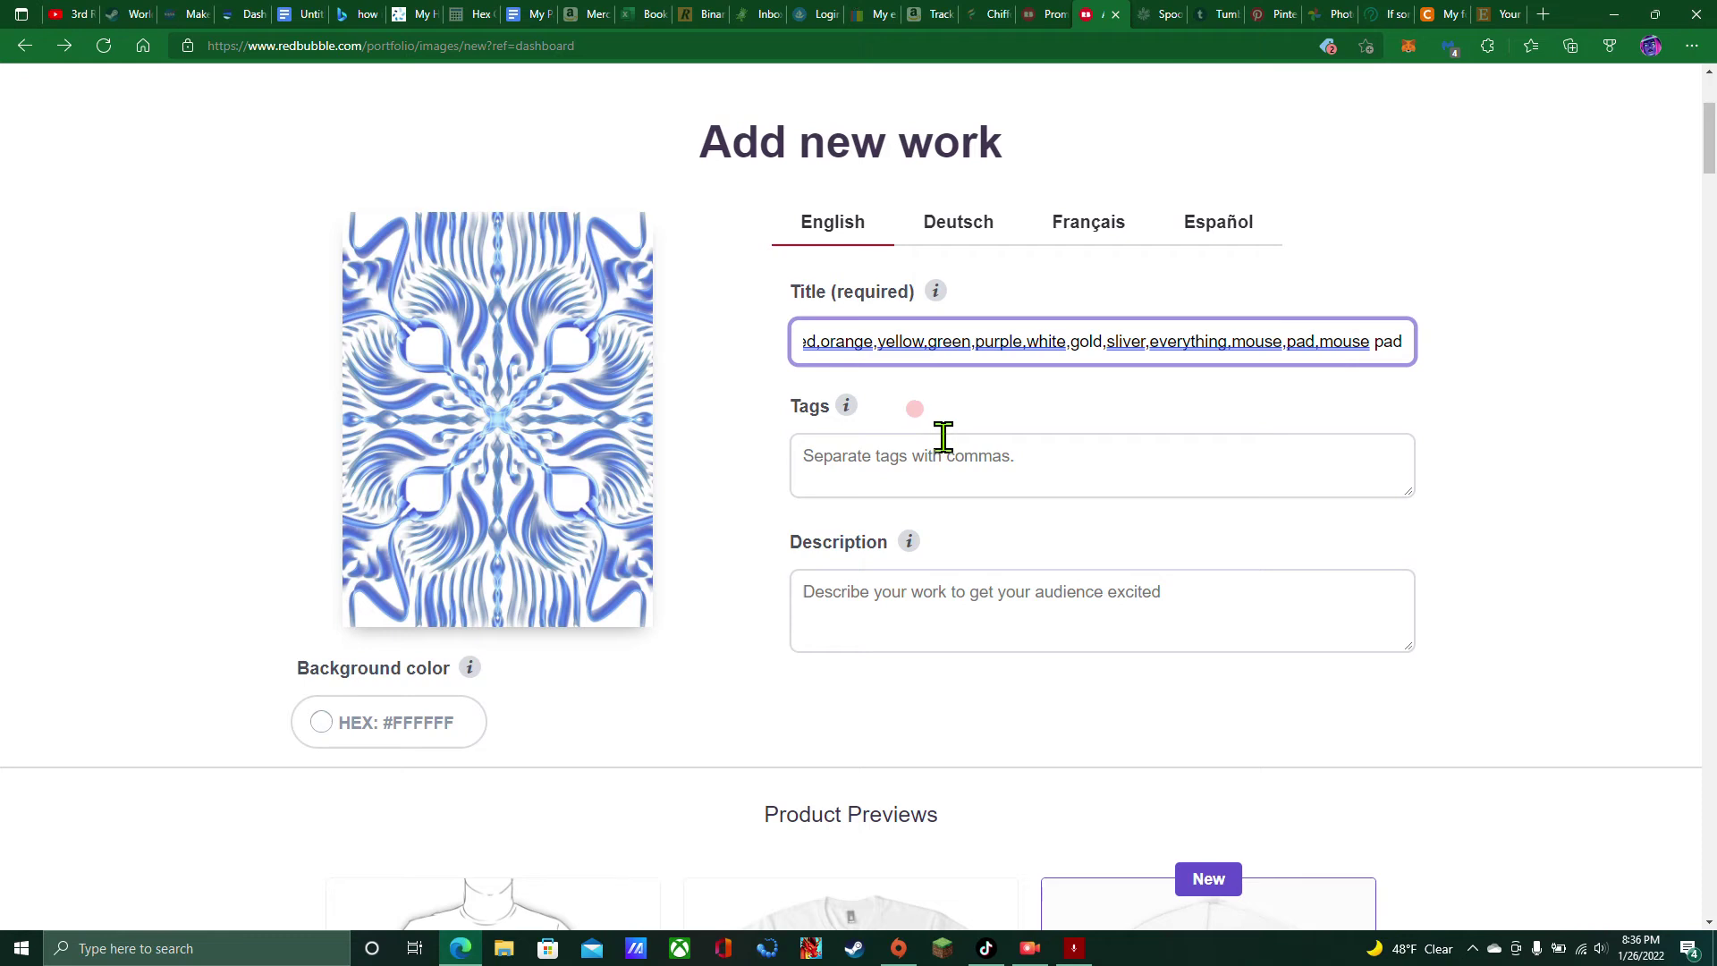
Move the comma-separated tag list from the title field into the Tags field, leaving "Icey Blue Mandala" as the title
{"action": "left_click_drag", "start_coordinate": [1407, 341], "coordinate": [937, 427]}
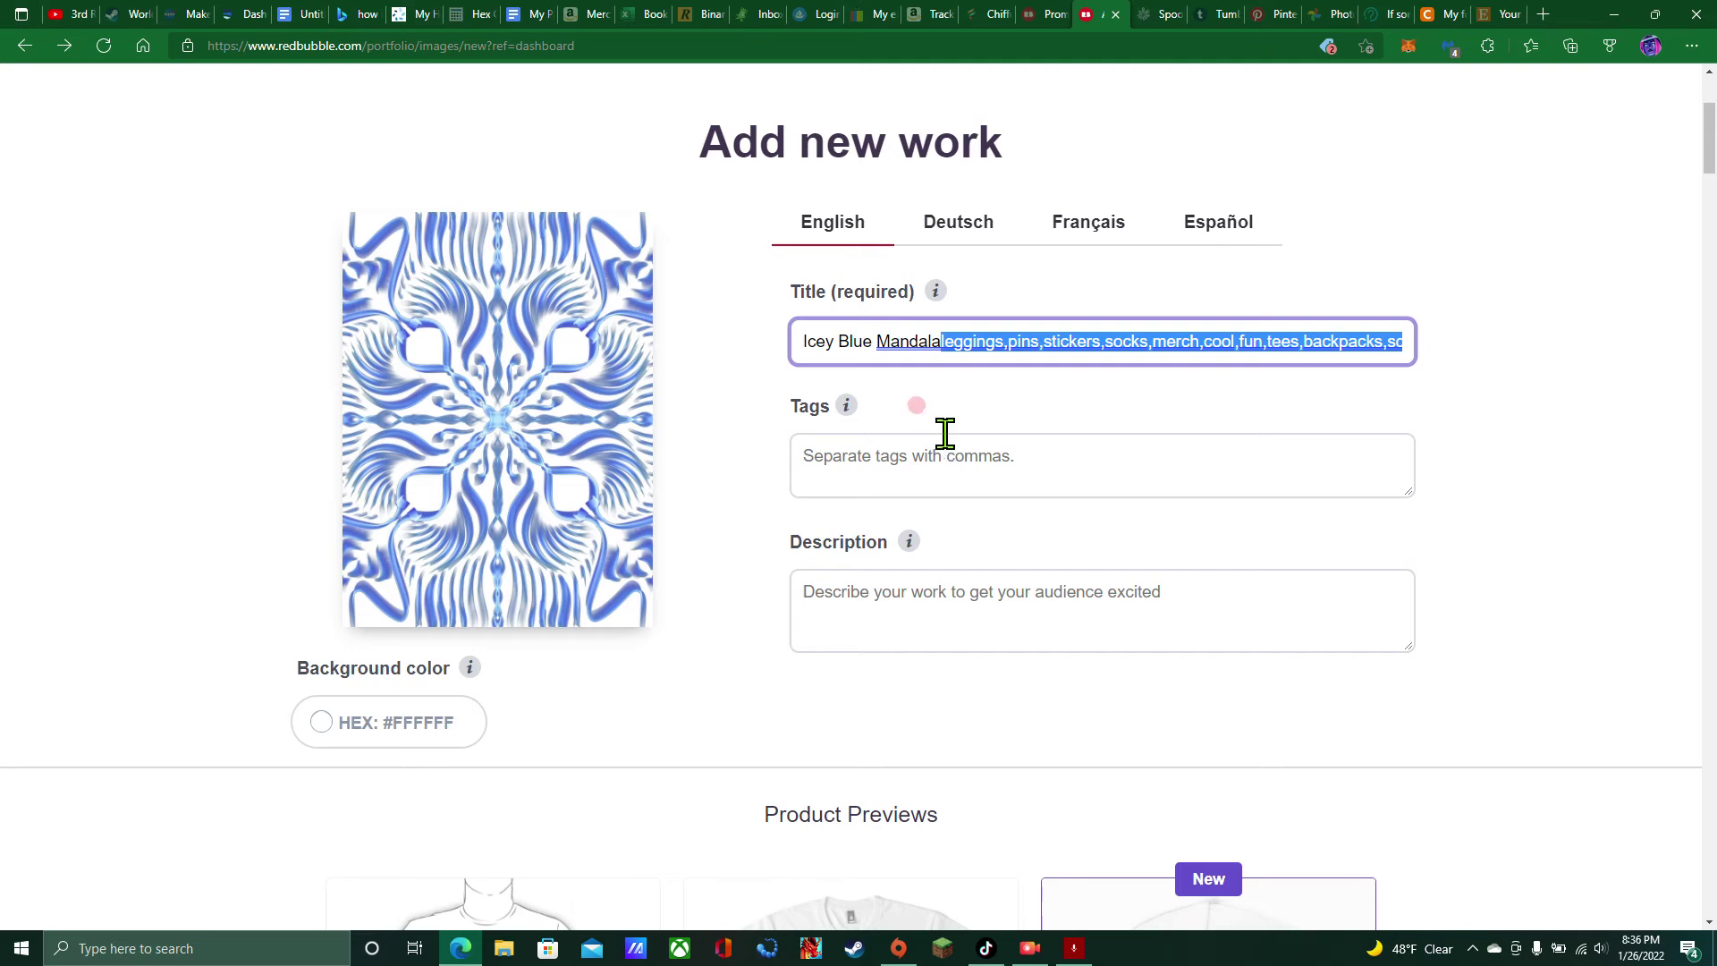
{"action": "key", "text": "ctrl+x"}
{"action": "left_click", "coordinate": [931, 456]}
{"action": "key", "text": "ctrl+v"}
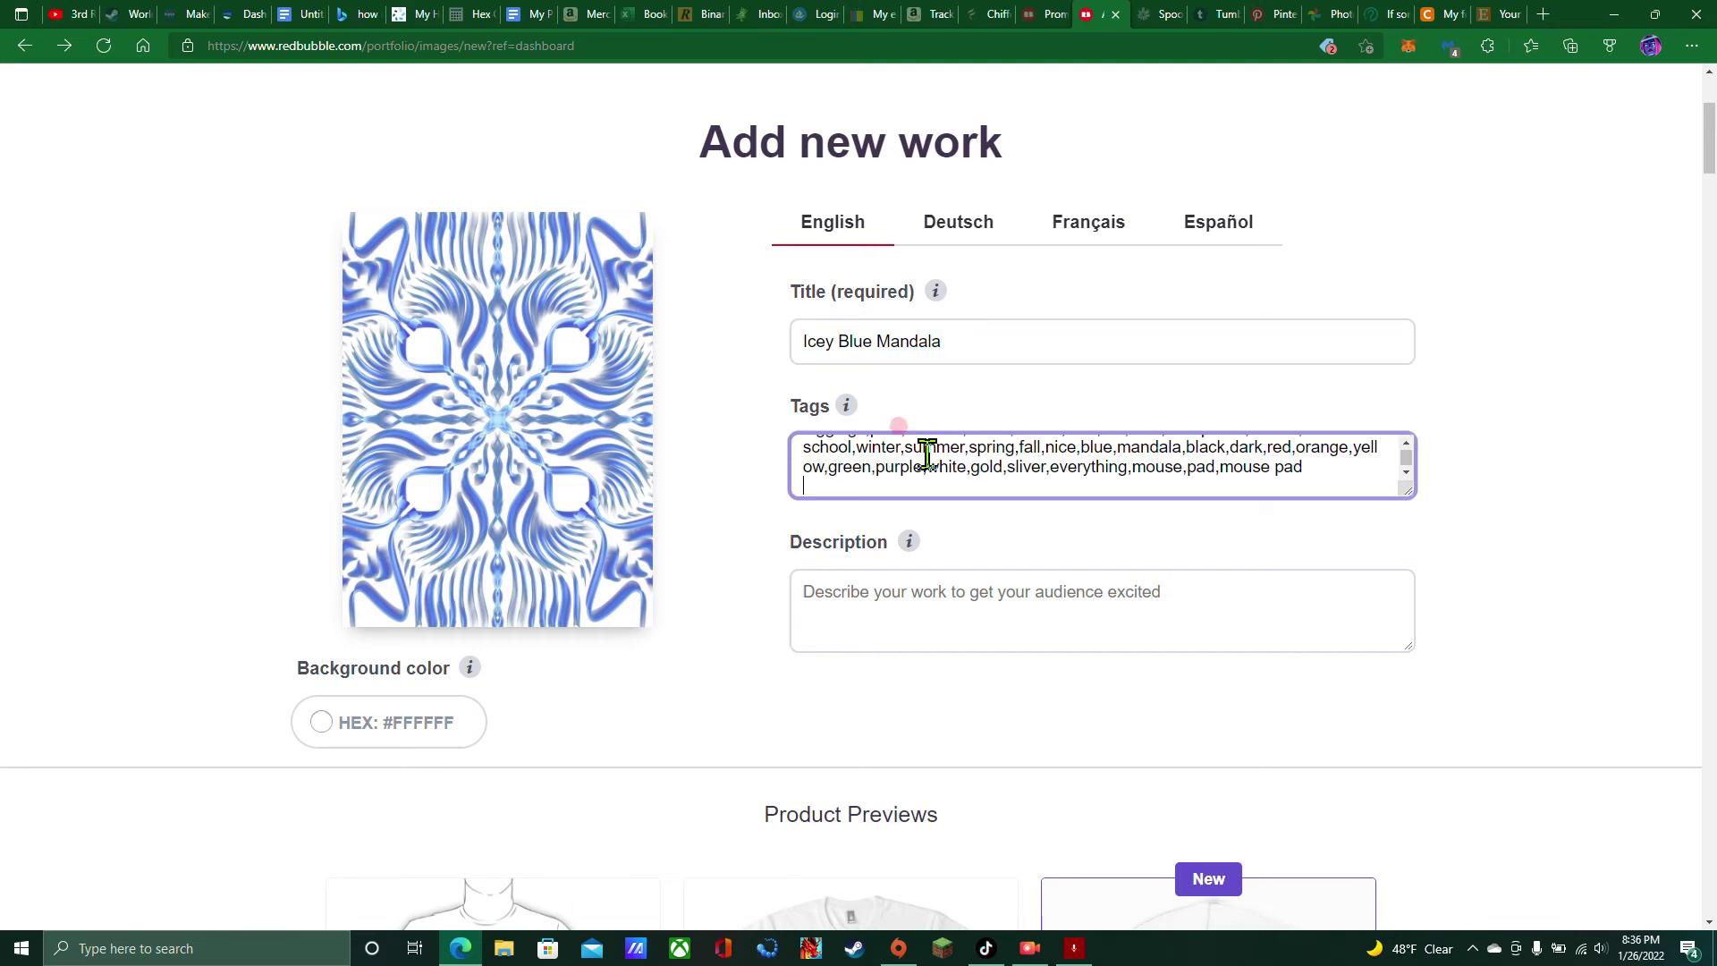
{"action": "scroll", "coordinate": [1151, 480], "scroll_direction": "up", "scroll_amount": 2}
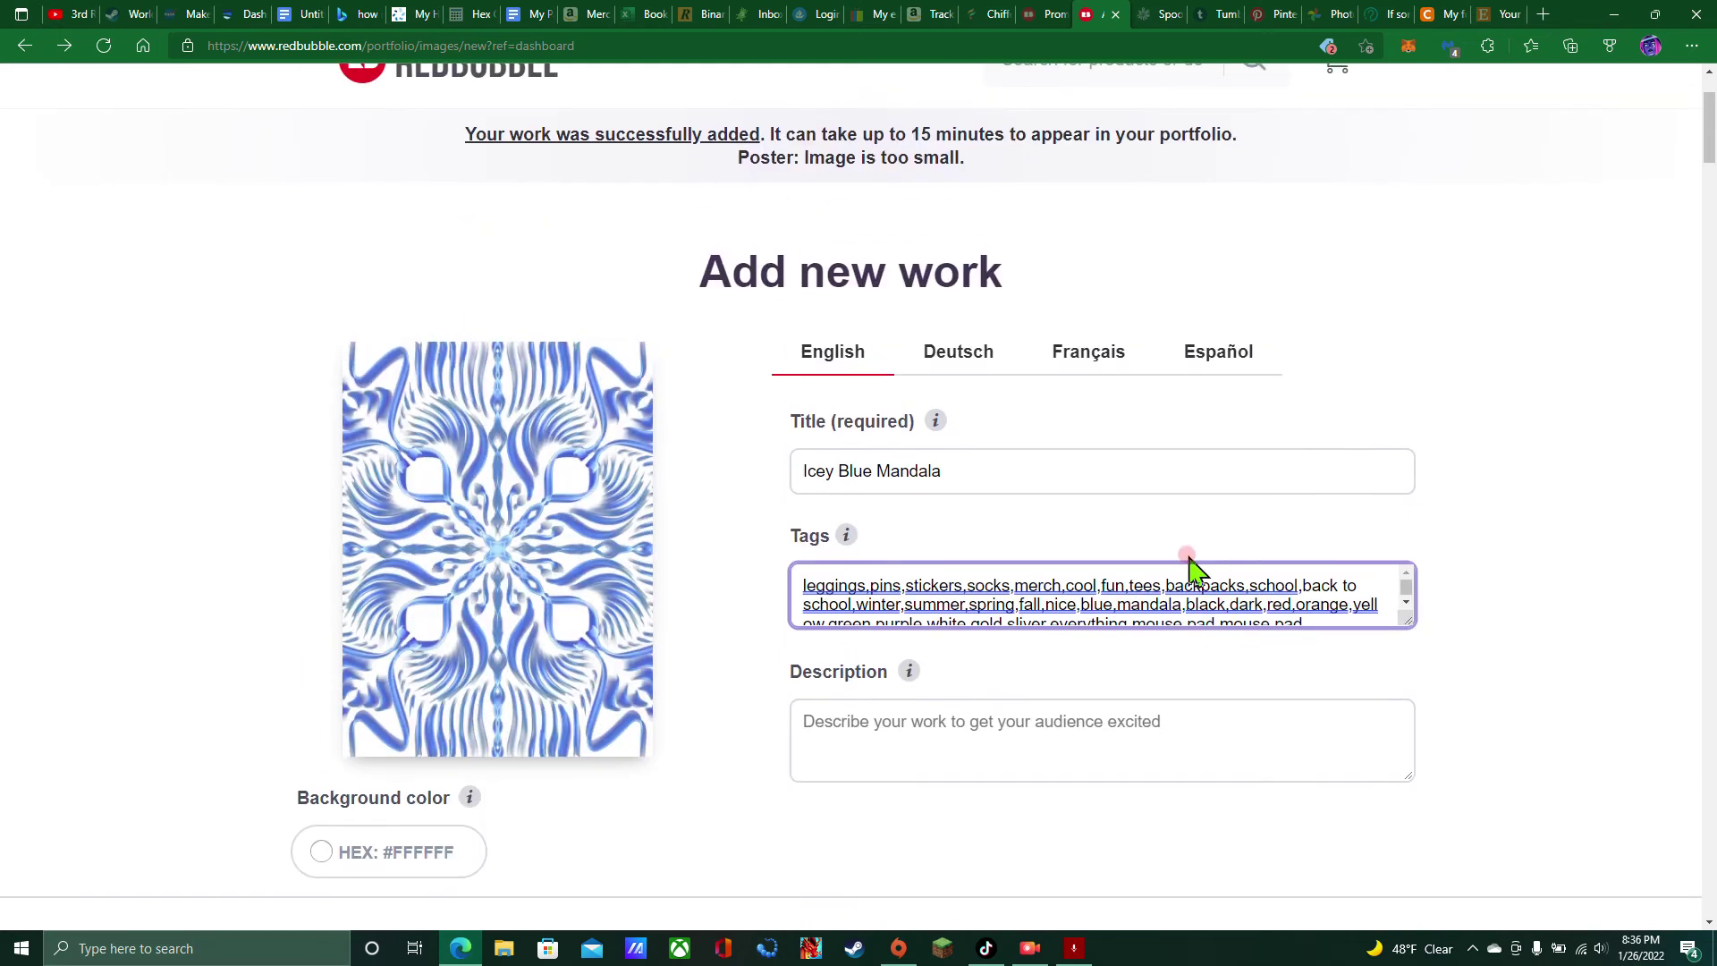
{"action": "scroll", "coordinate": [1208, 581], "scroll_direction": "down", "scroll_amount": 2}
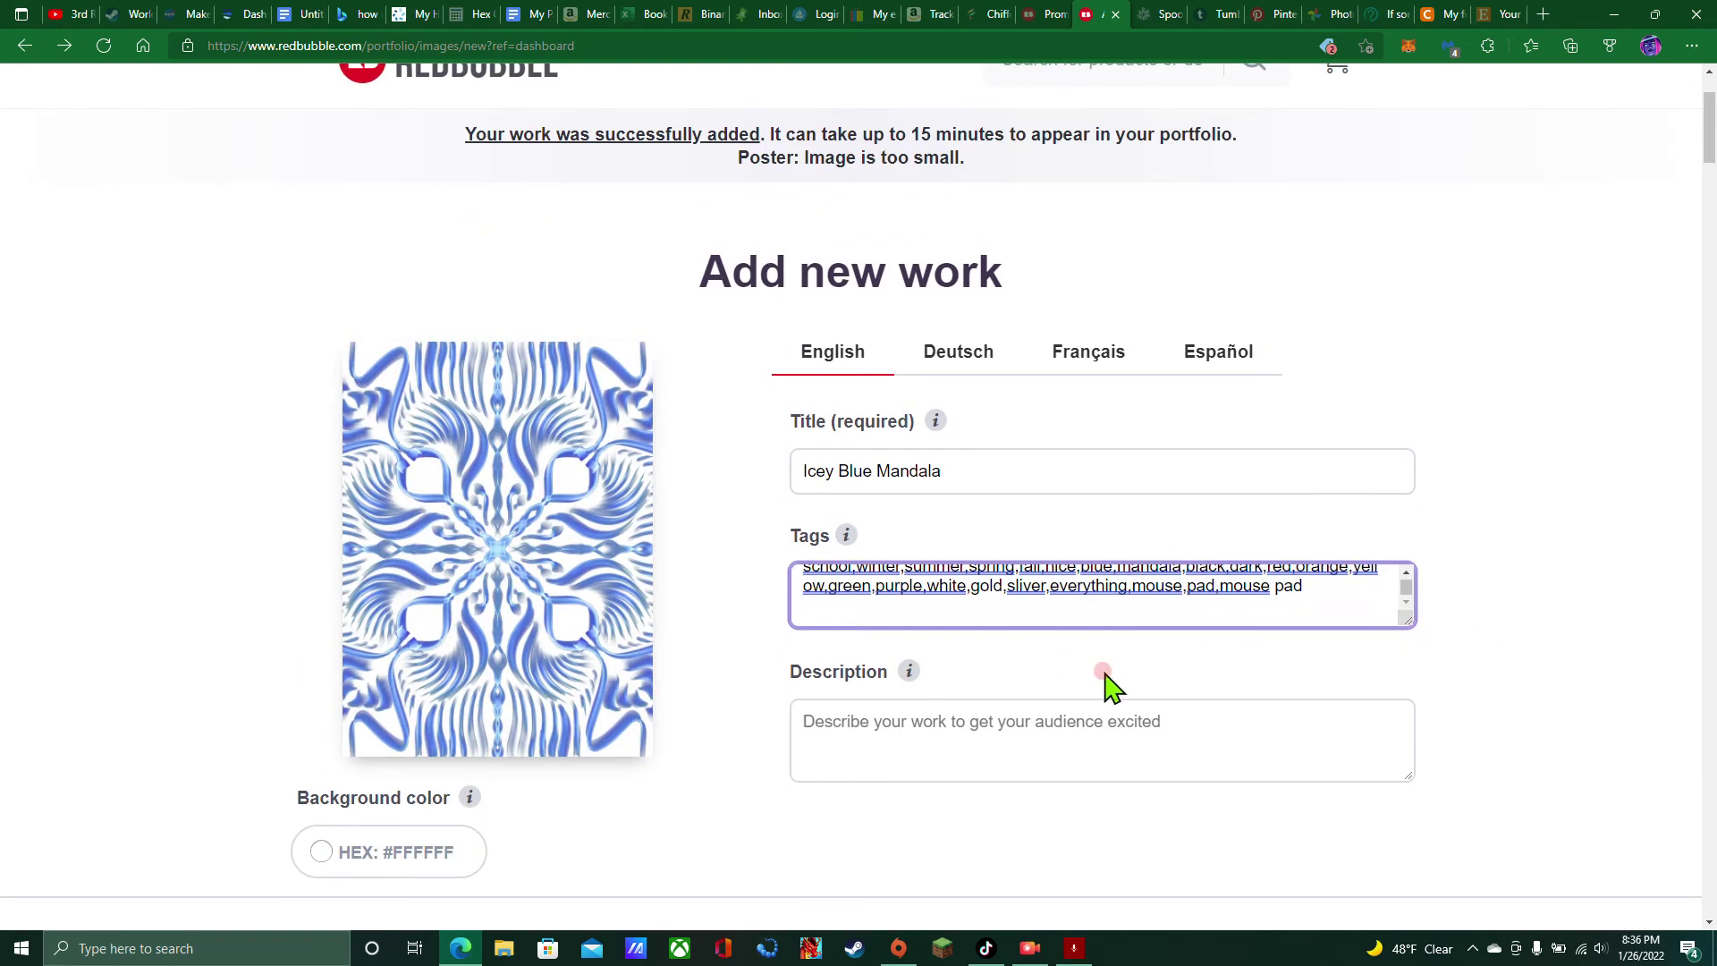
Enter "Icey Blue Mandala" as the work's English description
{"action": "scroll", "coordinate": [1085, 674], "scroll_direction": "down", "scroll_amount": 4}
{"action": "left_click", "coordinate": [895, 333]}
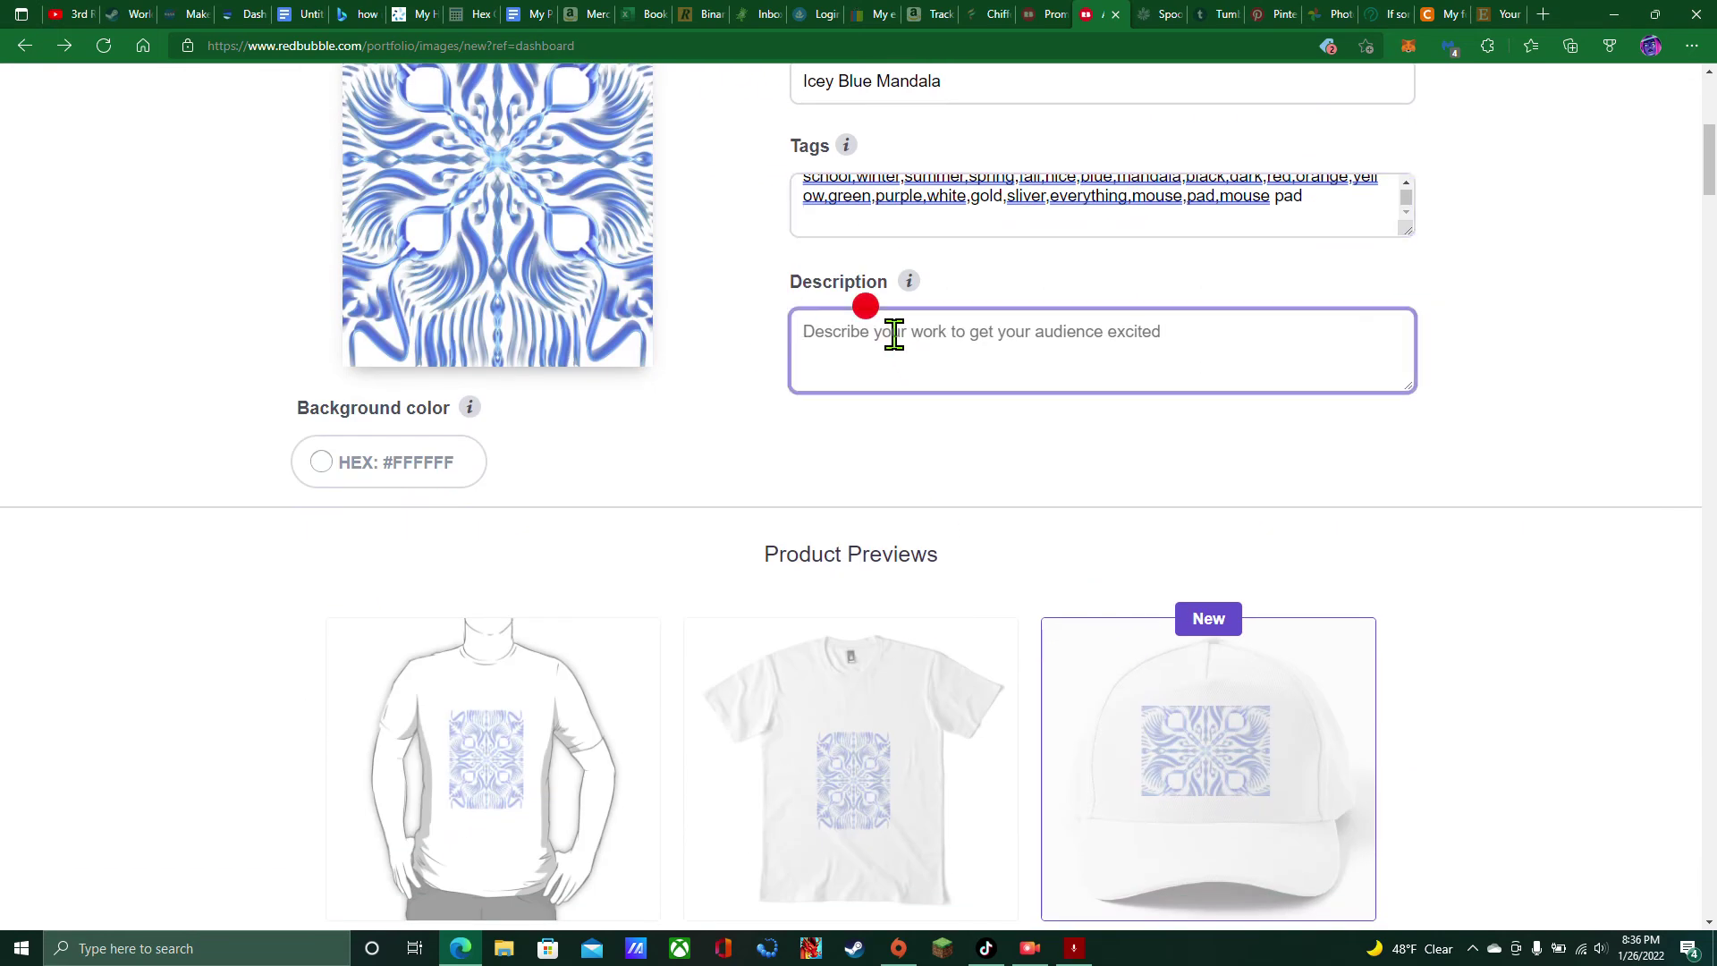
{"action": "type", "text": "Icey Blue Mandala"}
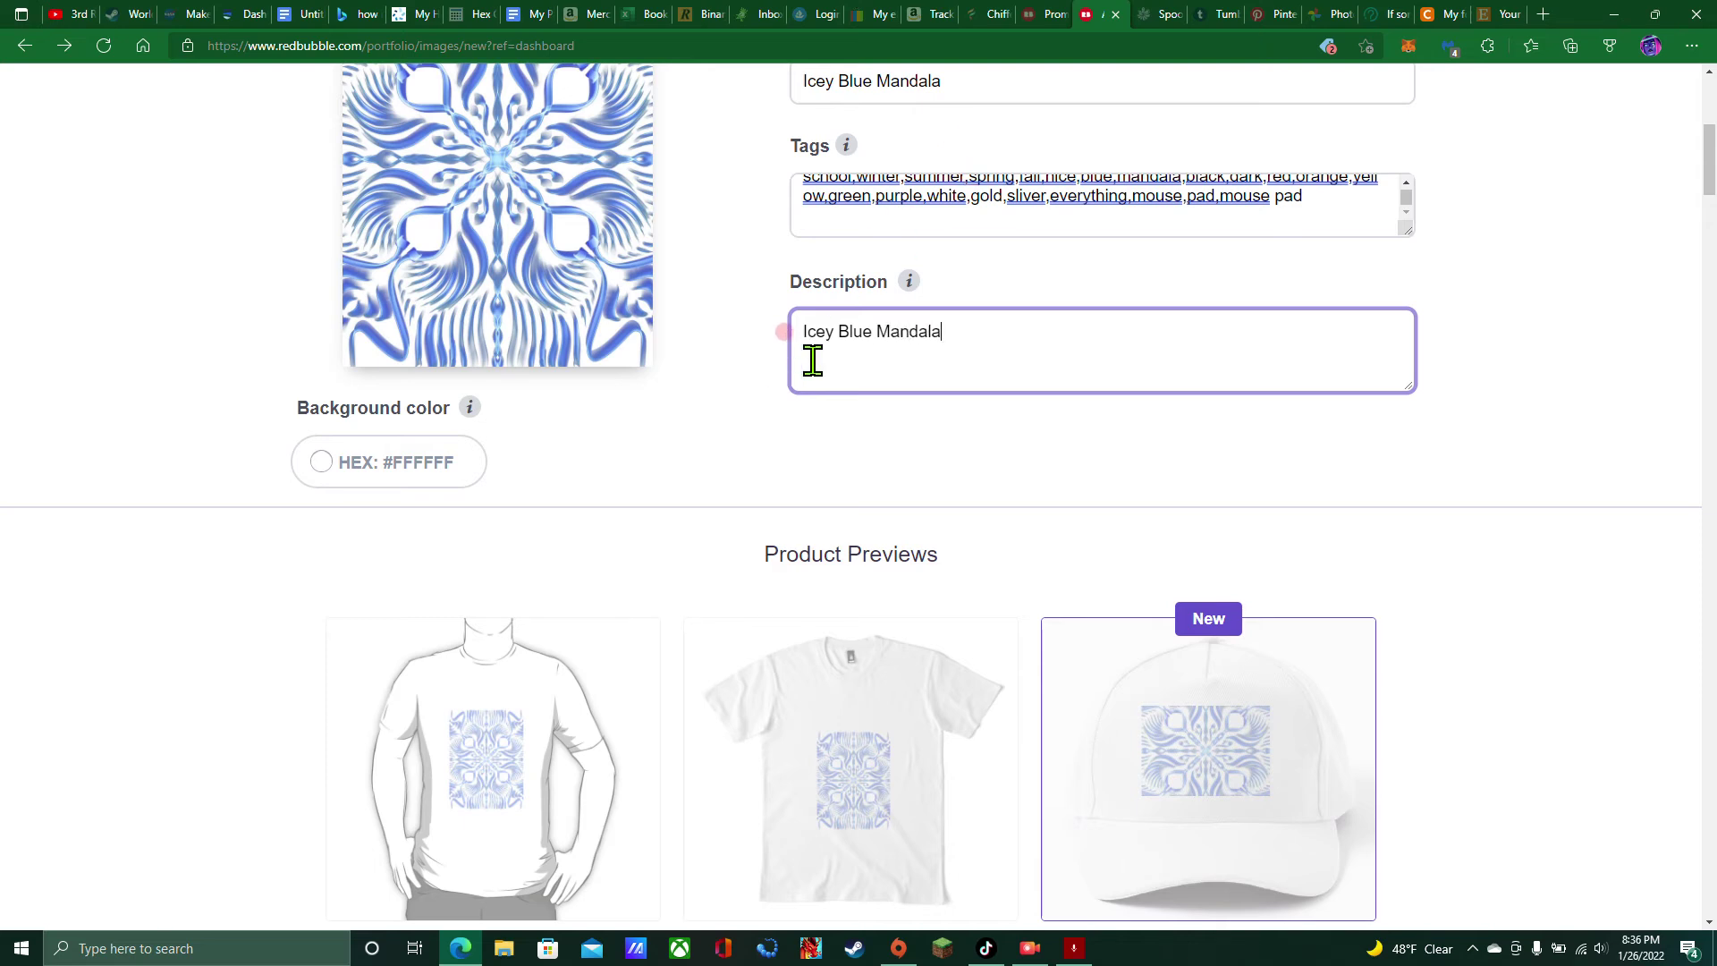
Review the title, tags and description, the product previews, and the media, collection and visibility settings of the new work
{"action": "scroll", "coordinate": [949, 331], "scroll_direction": "up", "scroll_amount": 3}
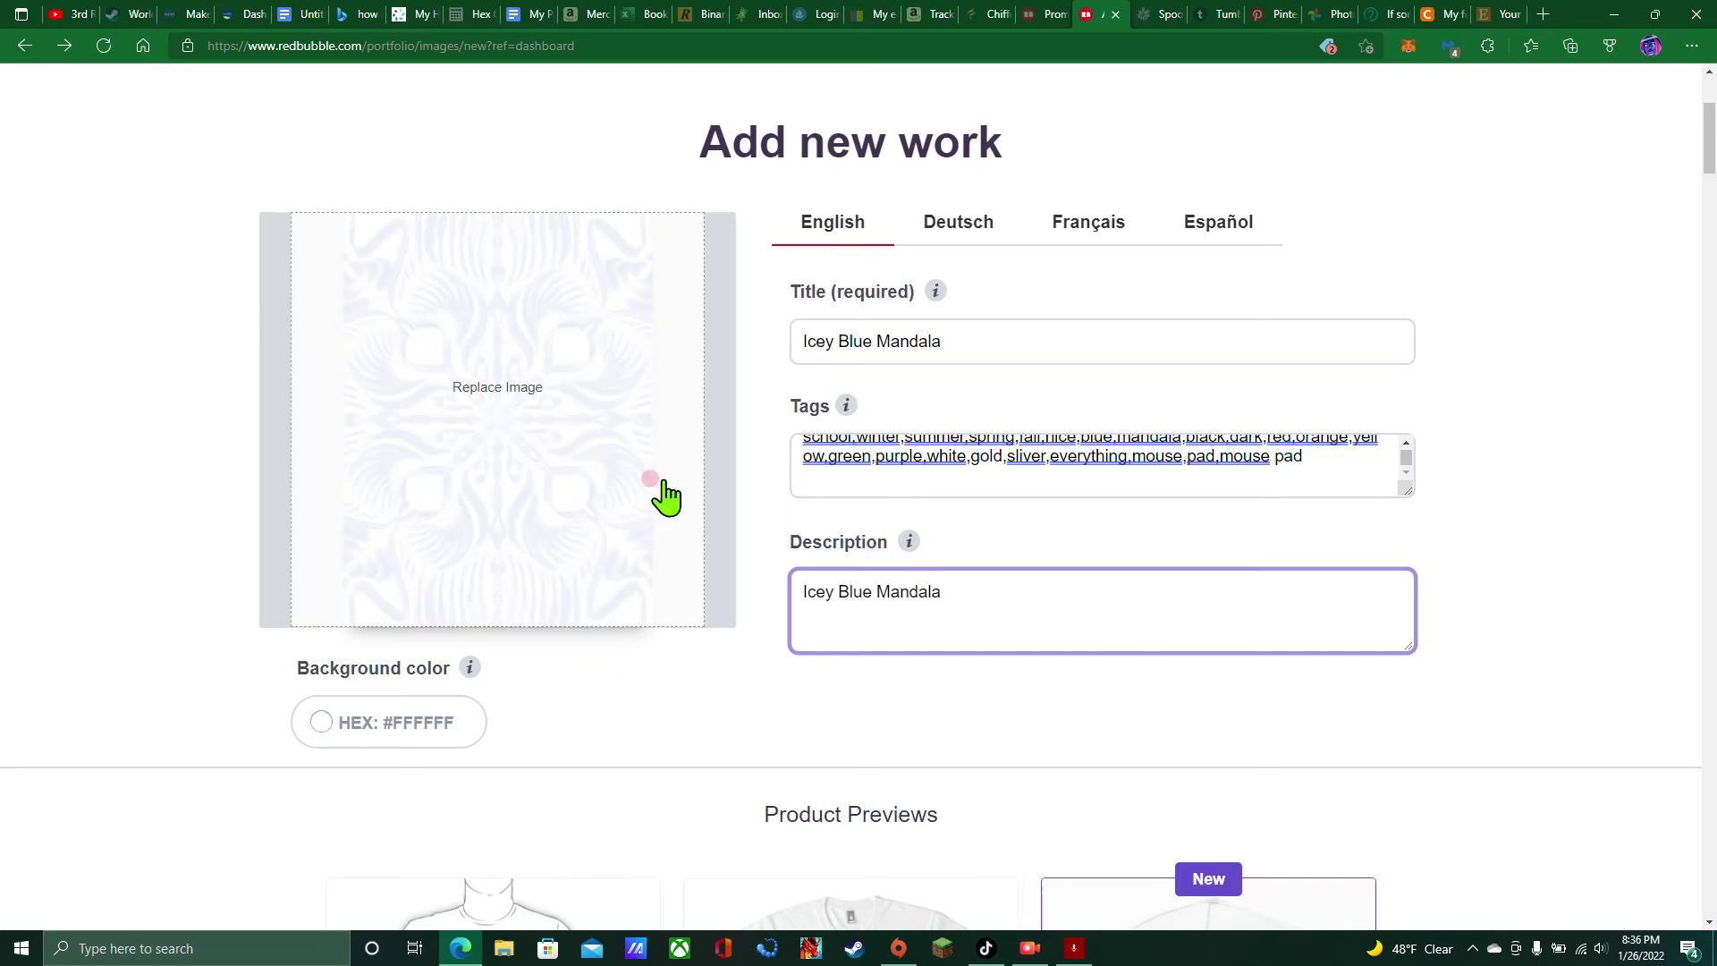
{"action": "scroll", "coordinate": [1195, 572], "scroll_direction": "down", "scroll_amount": 5}
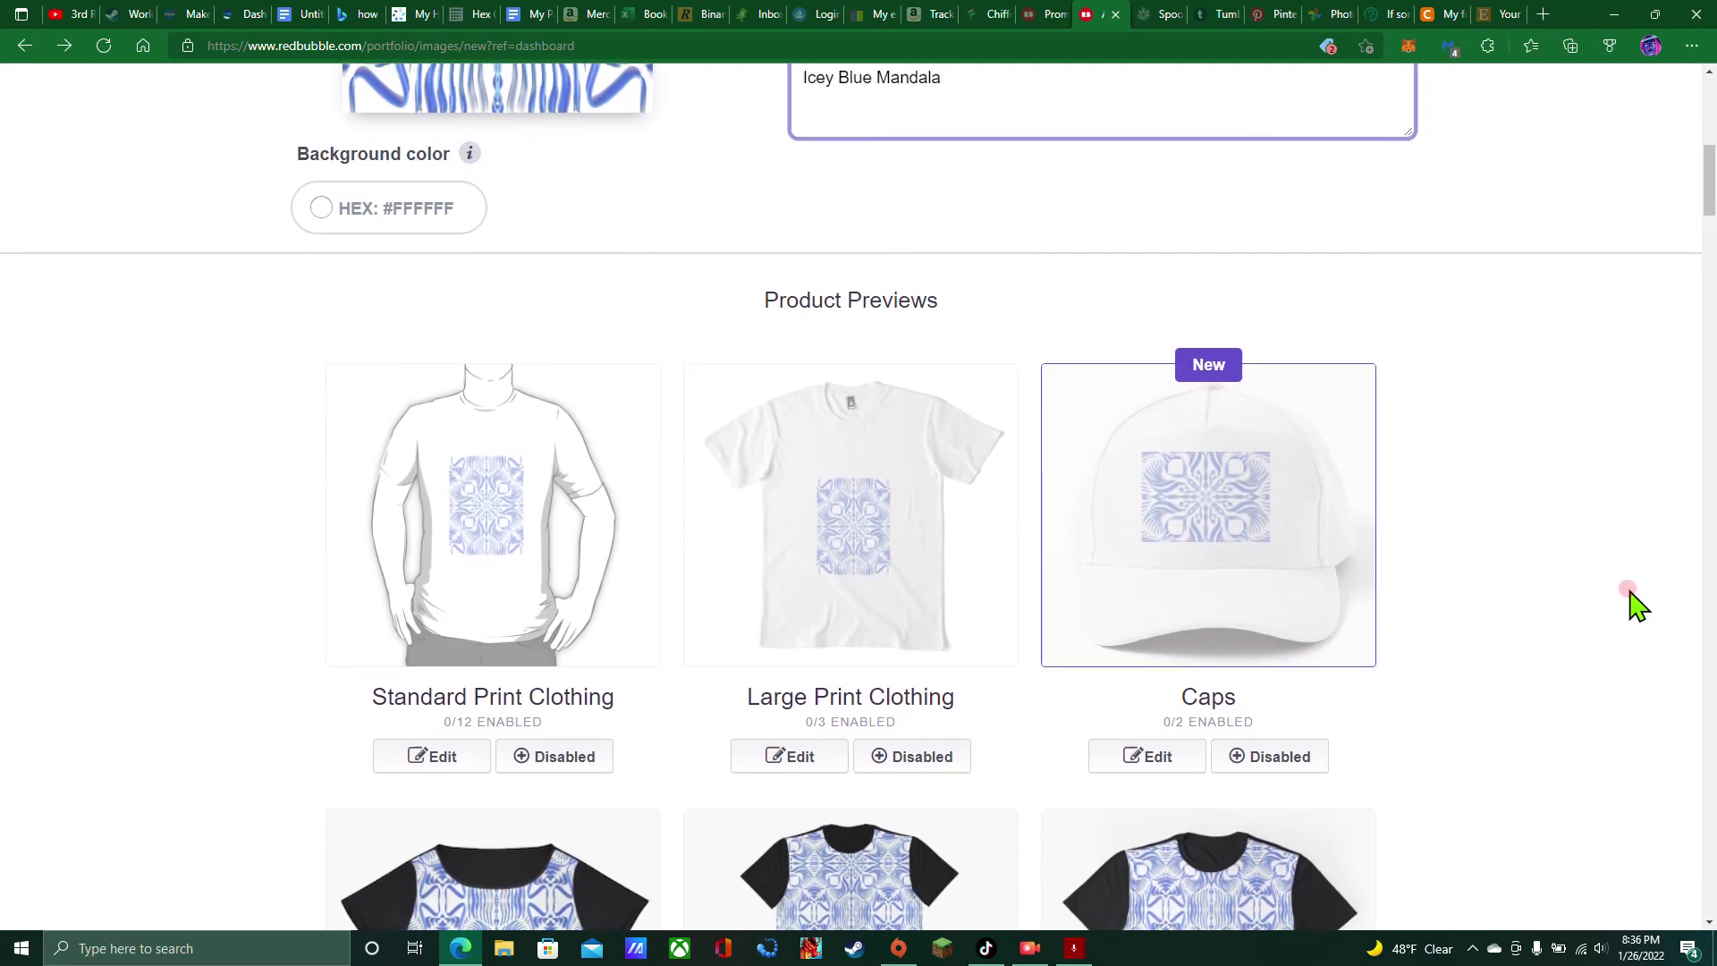
{"action": "scroll", "coordinate": [1214, 475], "scroll_direction": "up", "scroll_amount": 4}
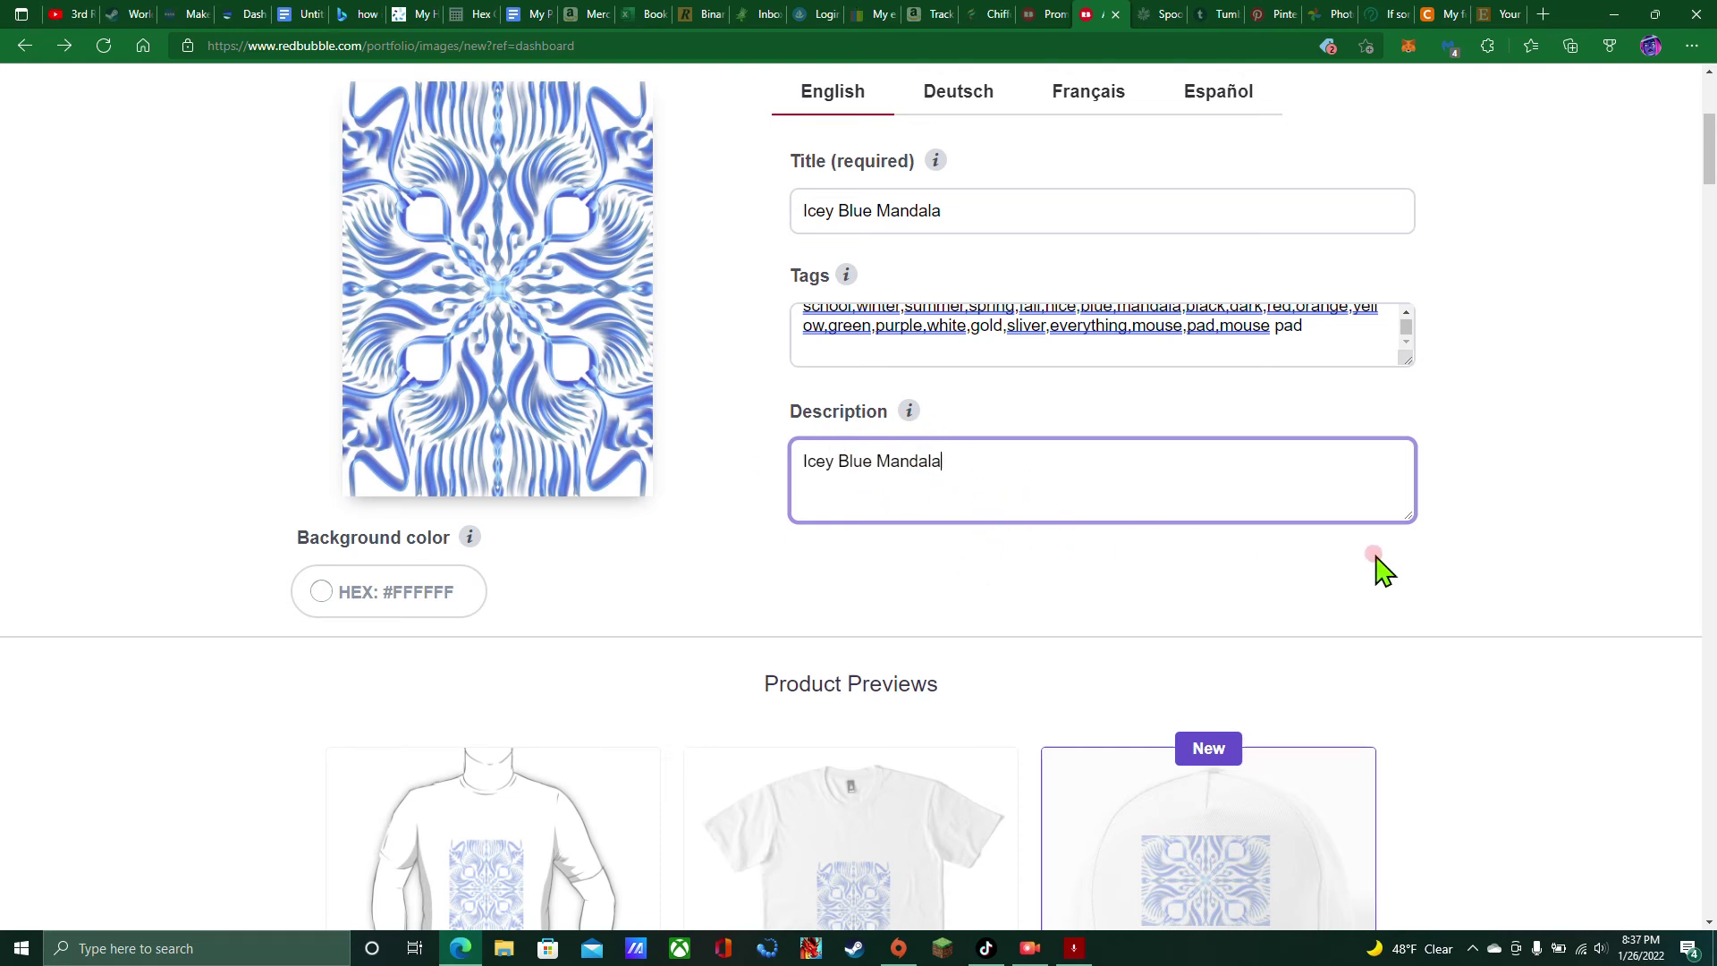
{"action": "scroll", "coordinate": [1516, 583], "scroll_direction": "down", "scroll_amount": 20}
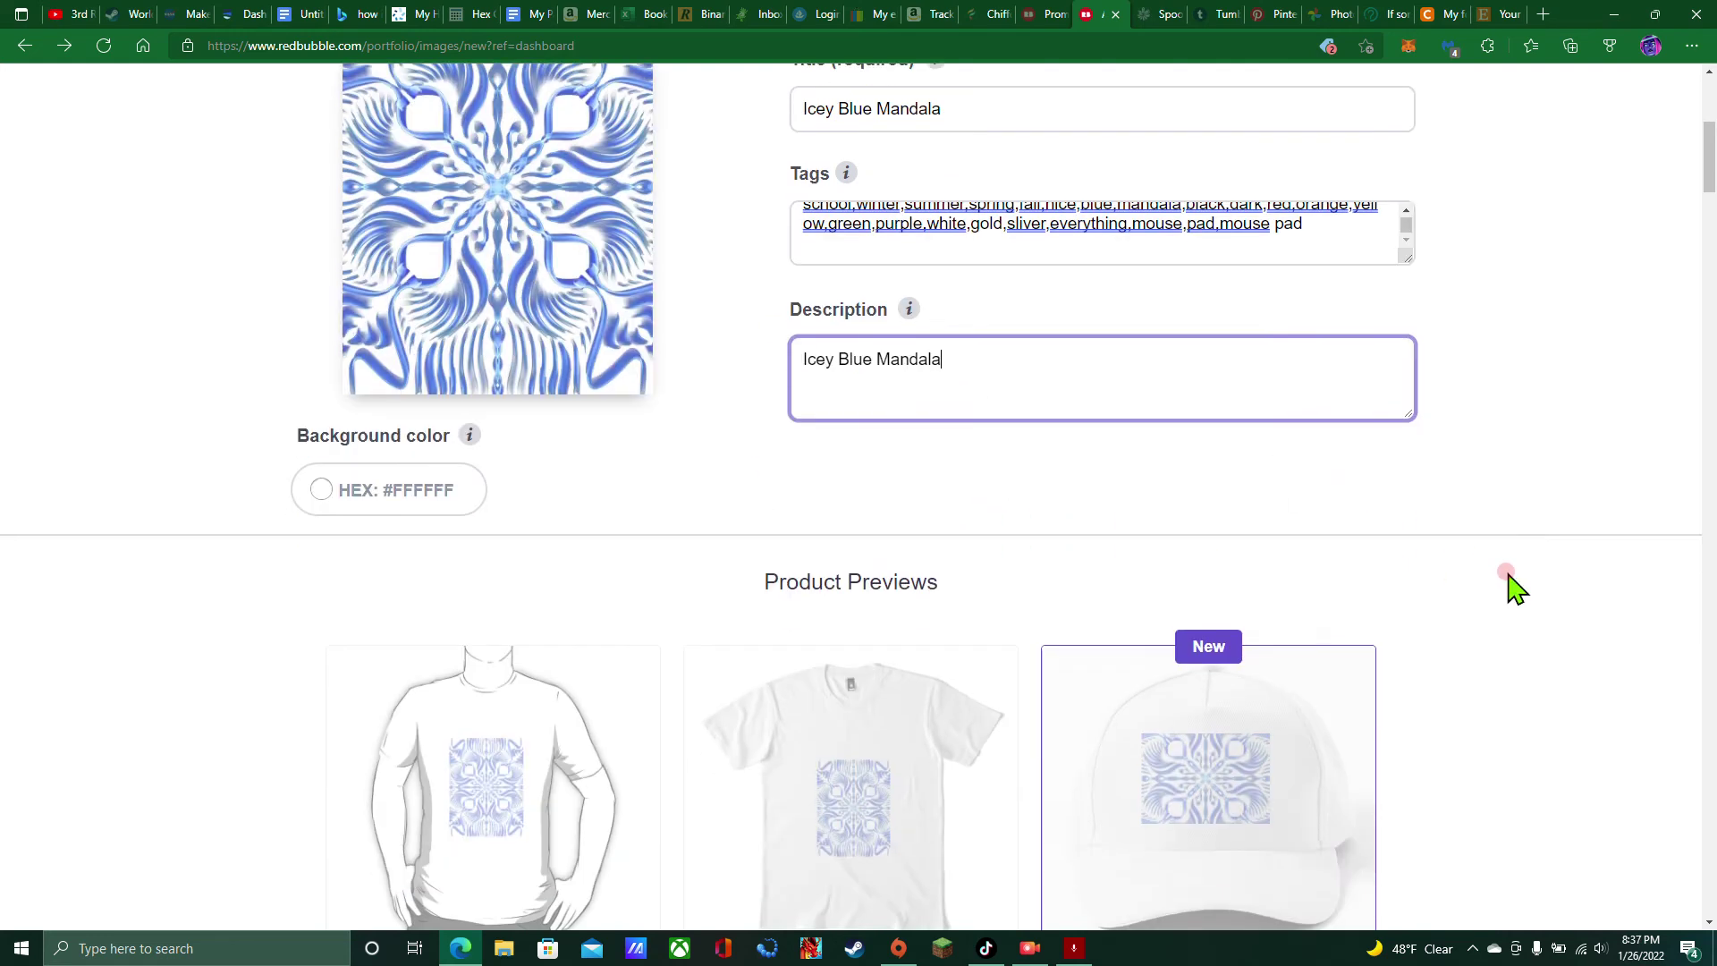
{"action": "scroll", "coordinate": [1518, 580], "scroll_direction": "down", "scroll_amount": 20}
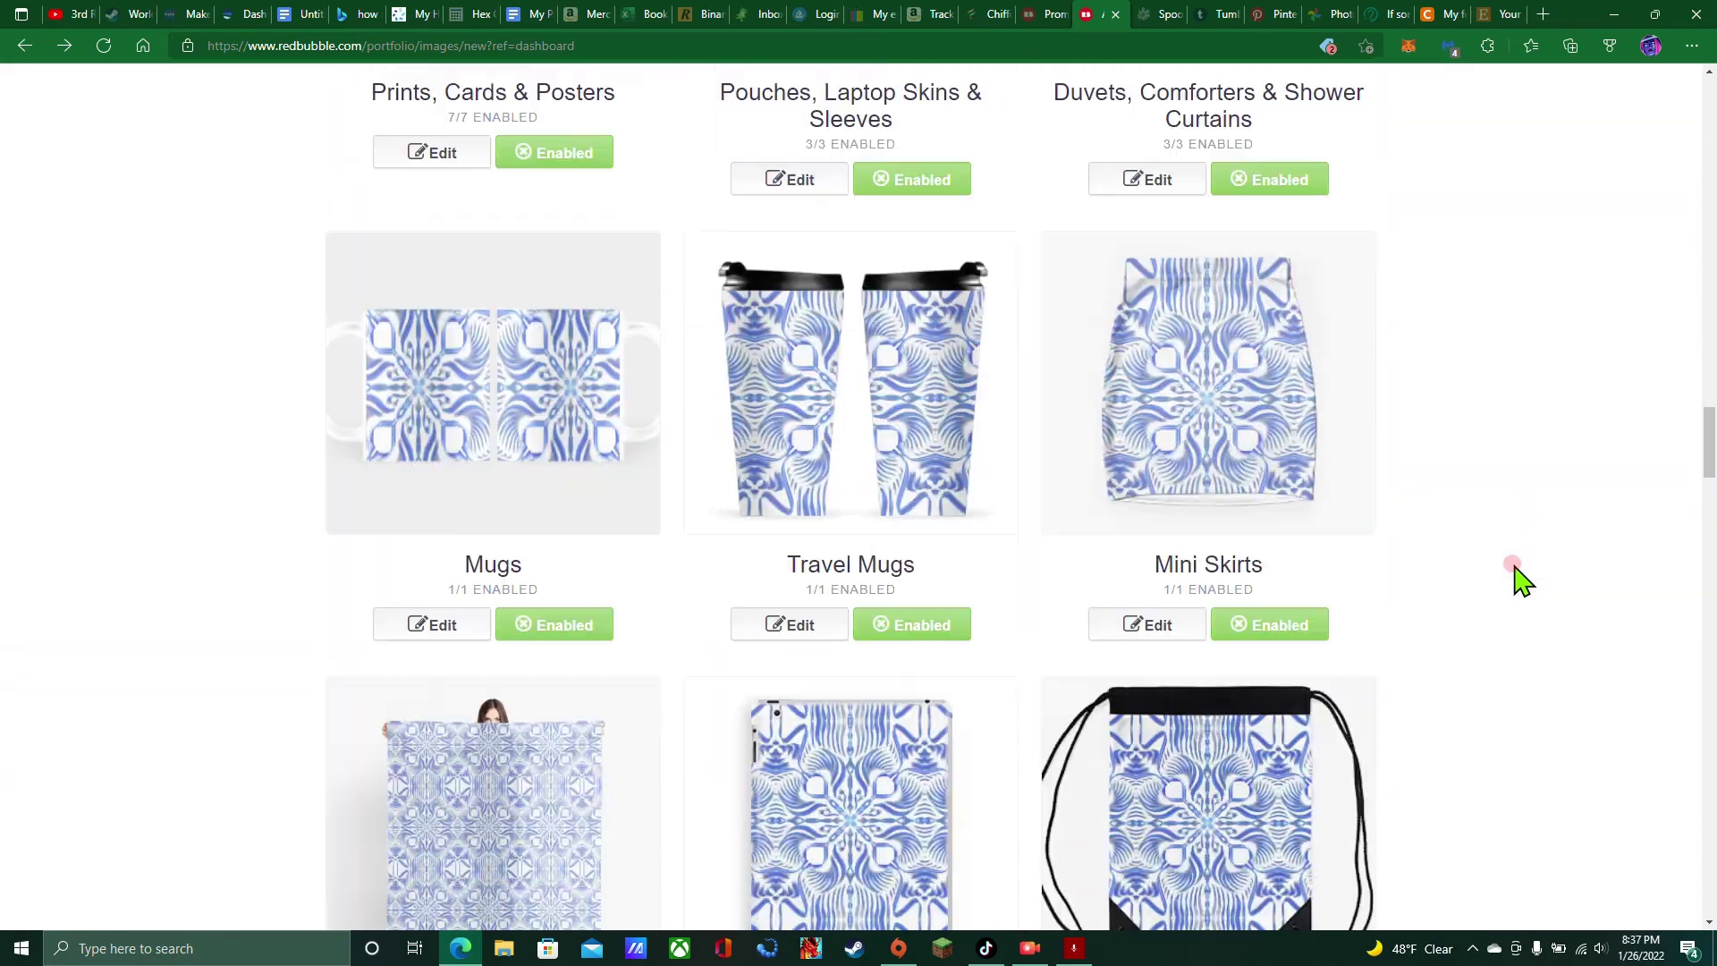
{"action": "scroll", "coordinate": [1518, 579], "scroll_direction": "down", "scroll_amount": 20}
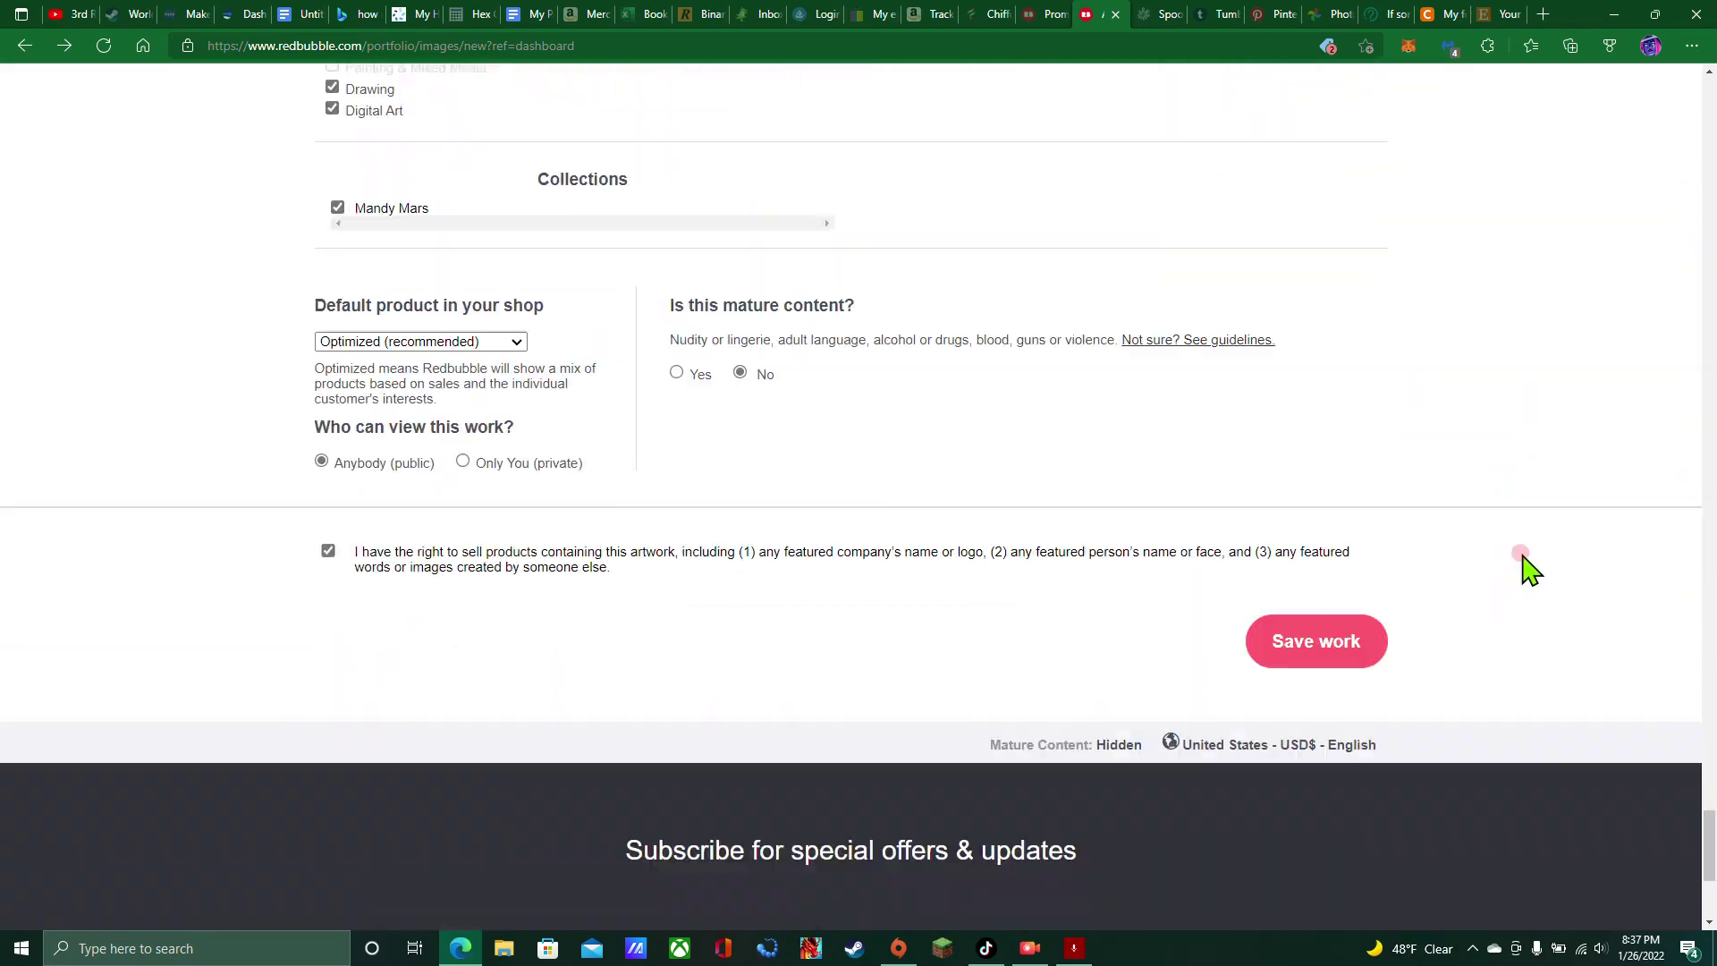
{"action": "scroll", "coordinate": [1506, 567], "scroll_direction": "up", "scroll_amount": 5}
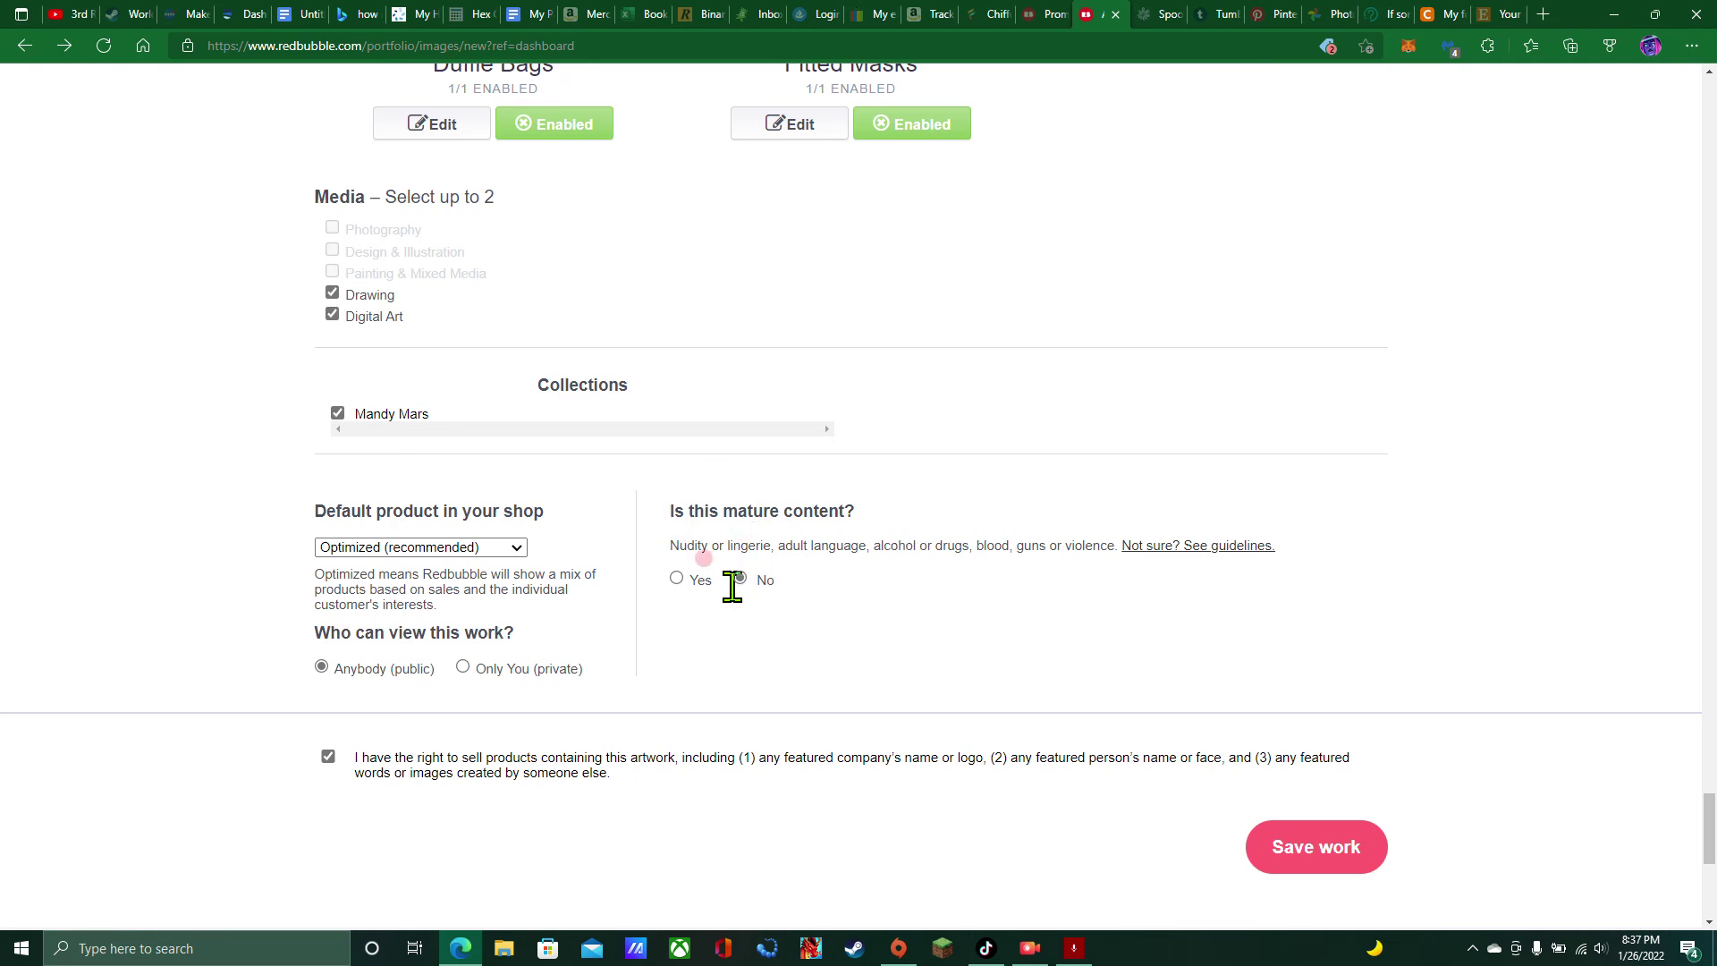
Set the default product in the shop to T-Shirt
{"action": "left_click", "coordinate": [509, 546]}
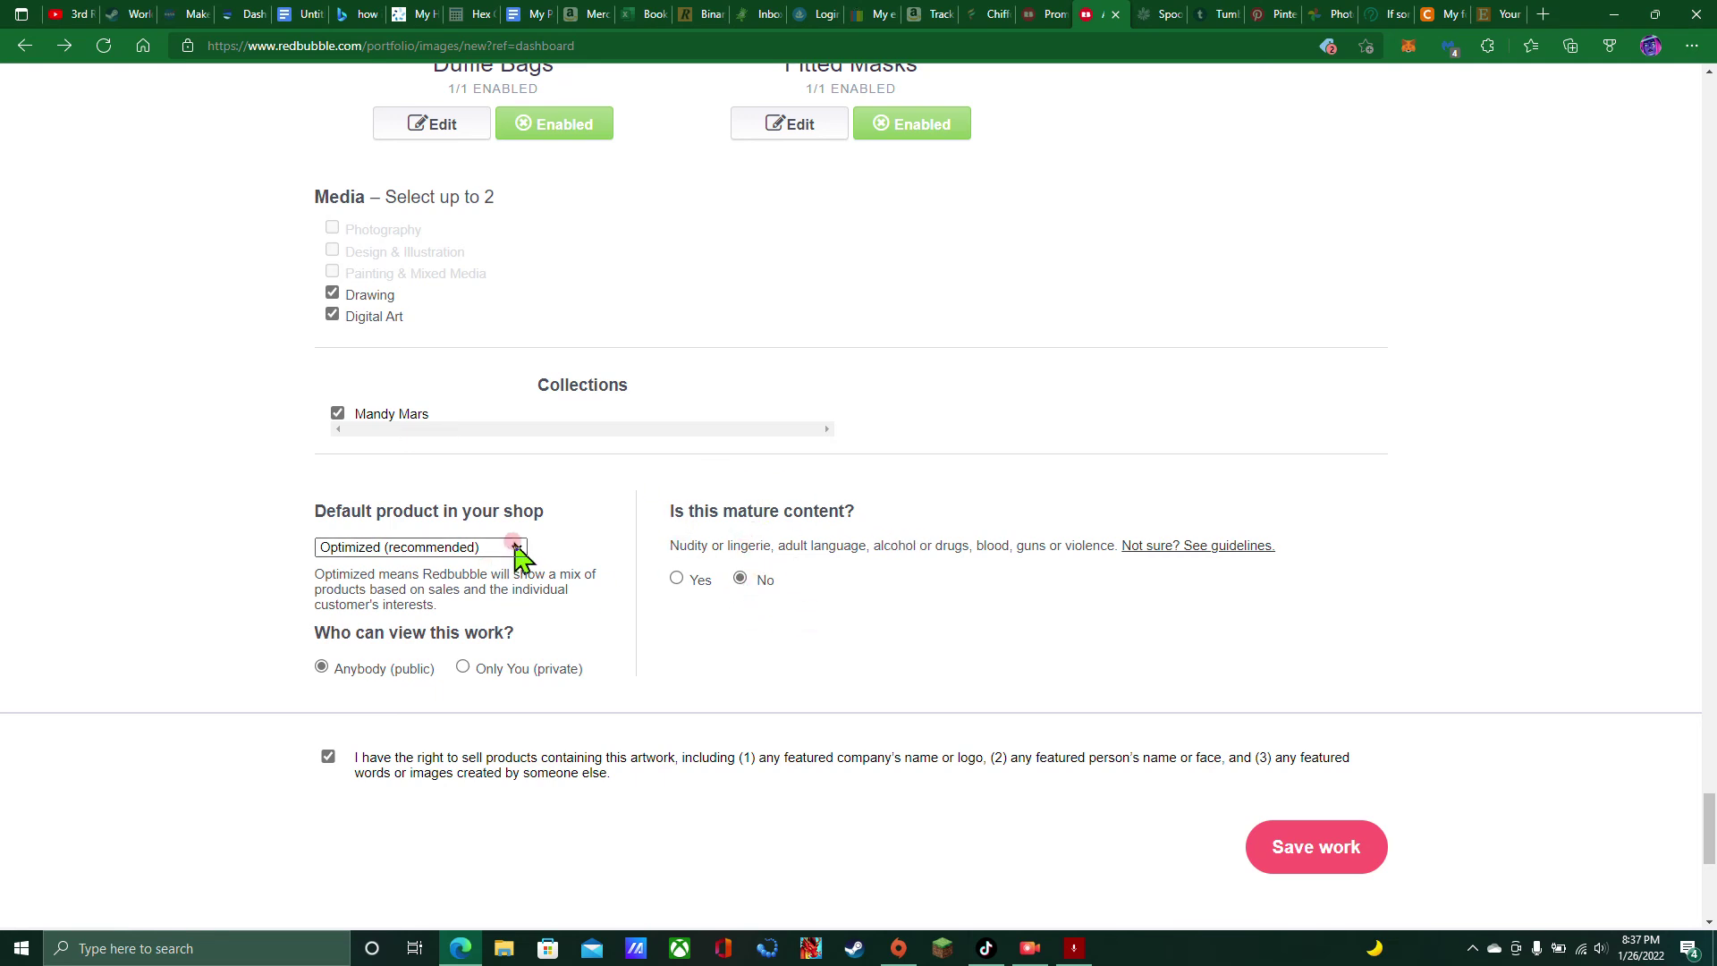
{"action": "left_click", "coordinate": [517, 547]}
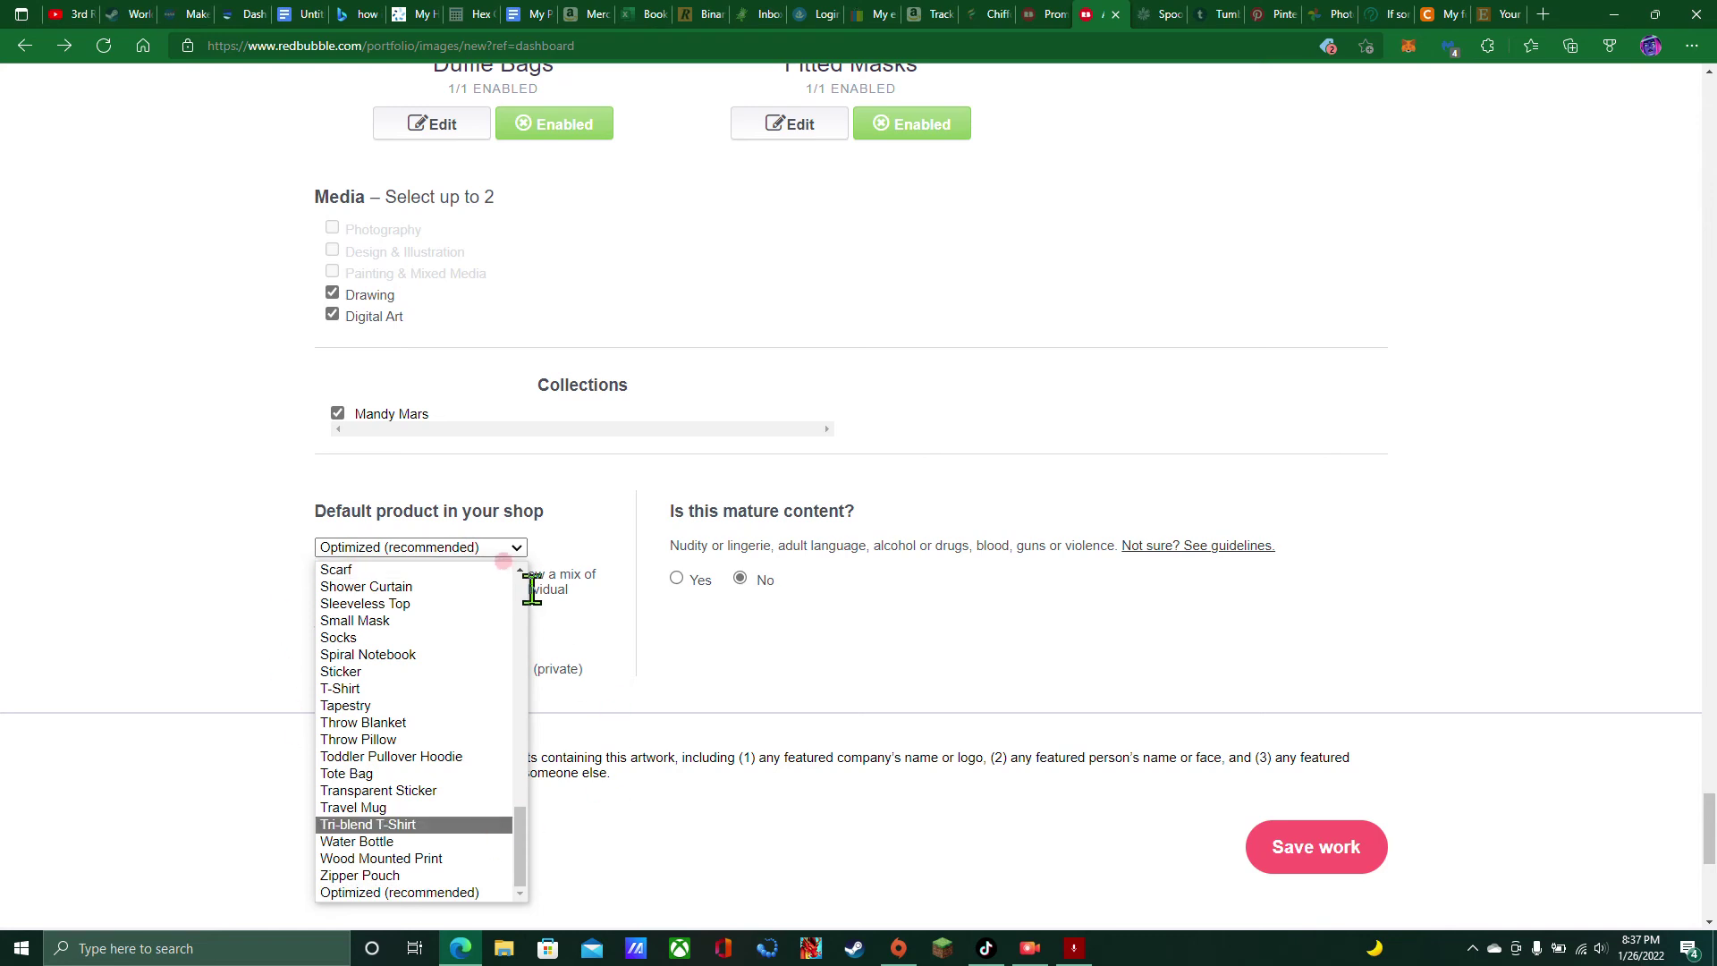
{"action": "scroll", "coordinate": [525, 548], "scroll_direction": "down", "scroll_amount": 2}
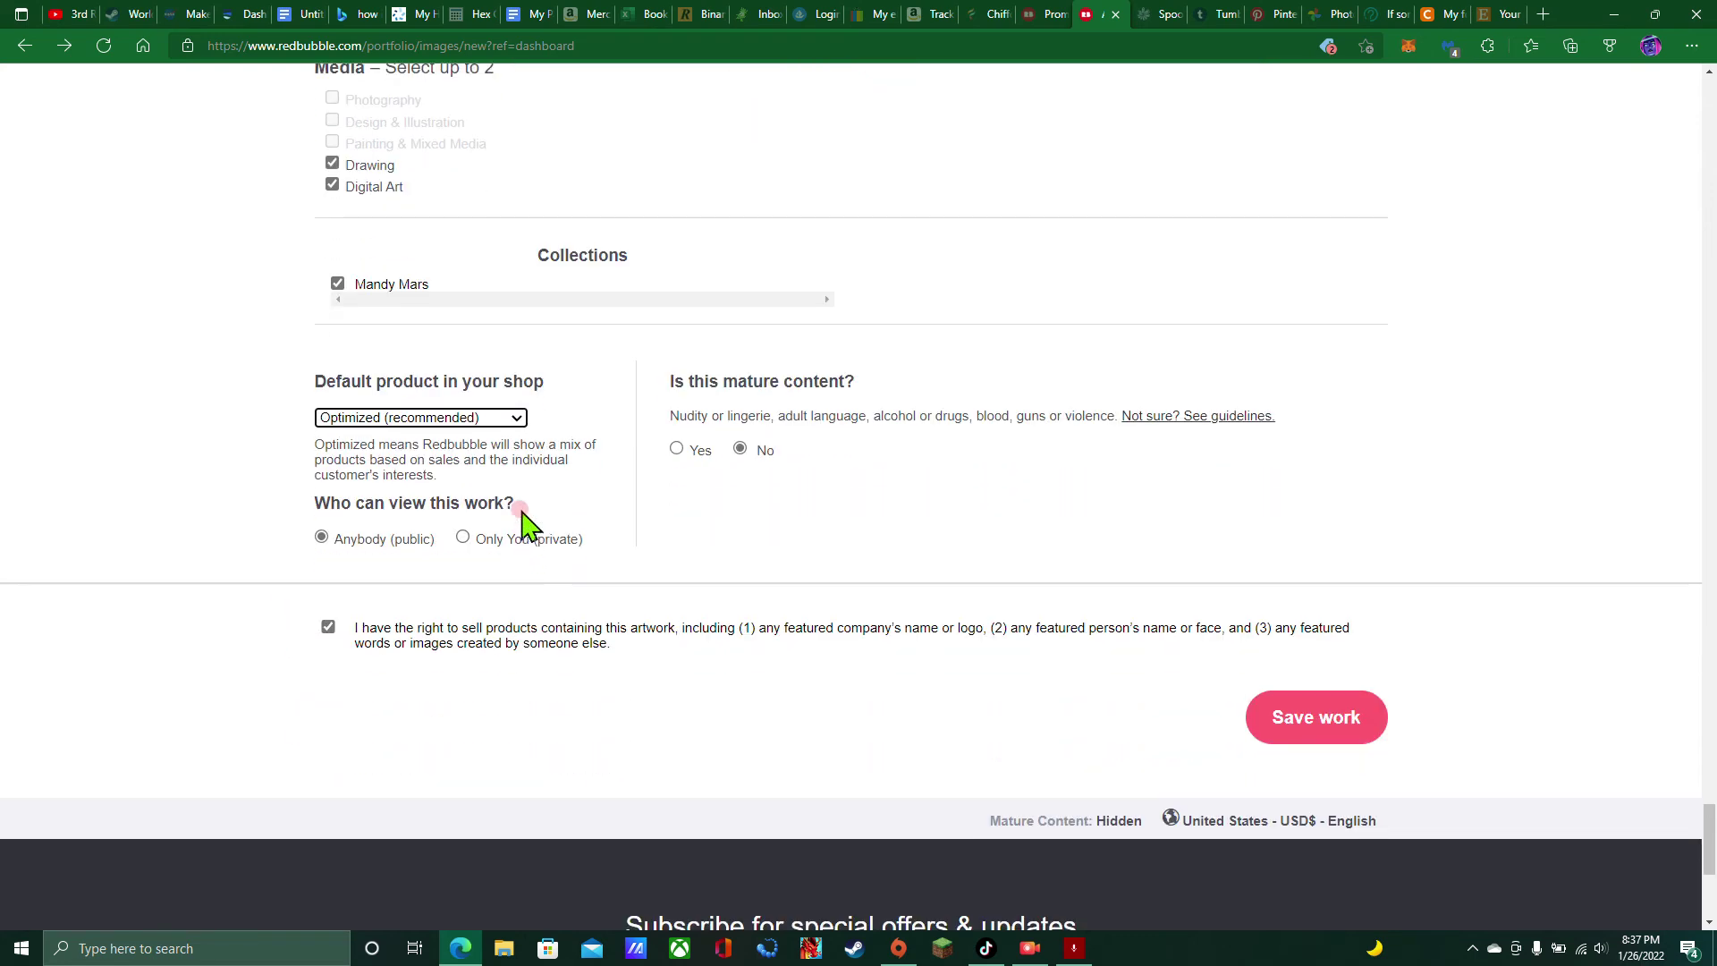
{"action": "left_click", "coordinate": [514, 426]}
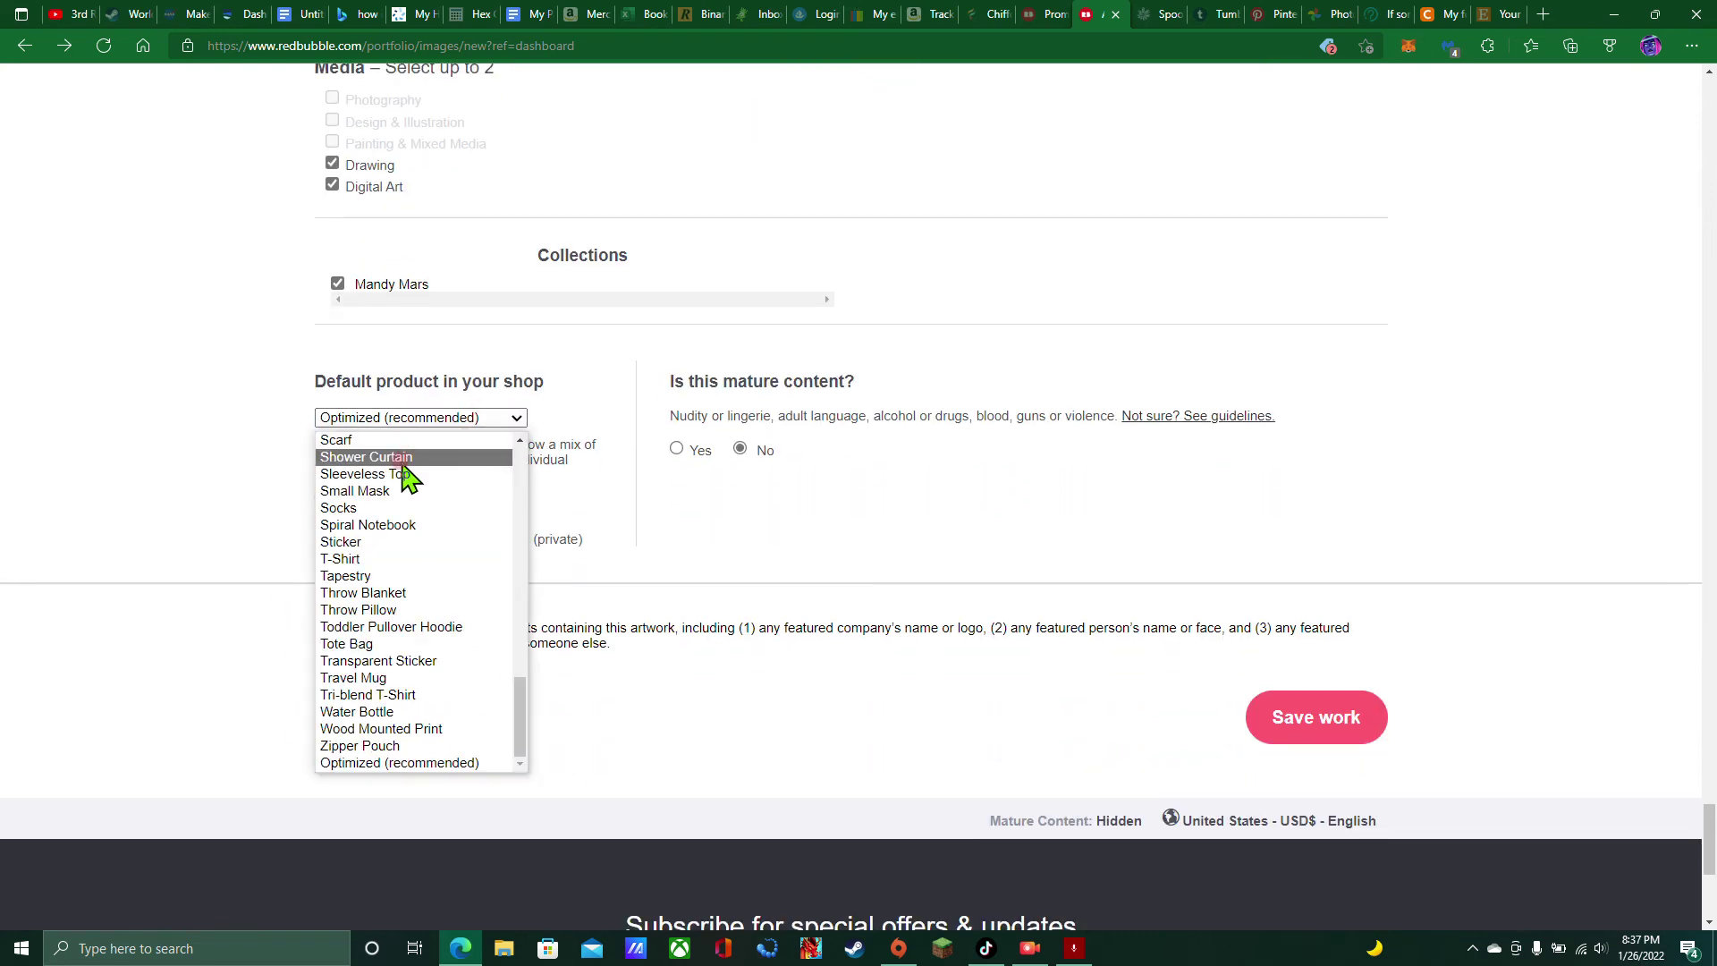
{"action": "left_click", "coordinate": [340, 559]}
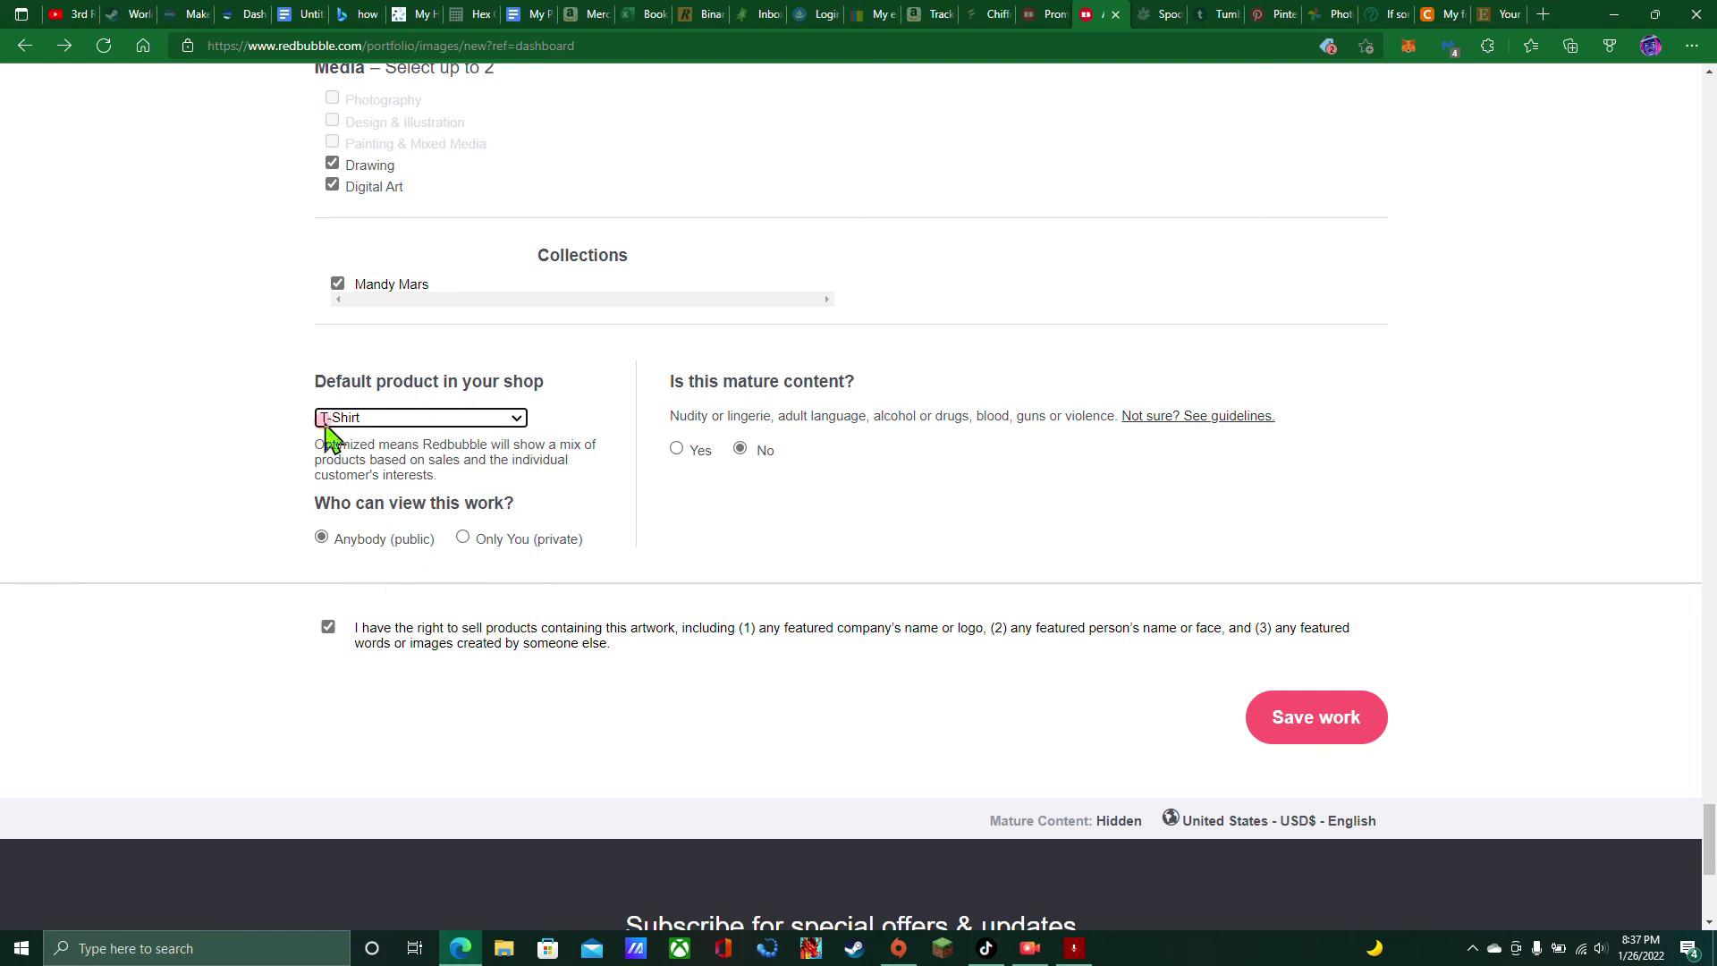
Set the default product in the shop back to Optimized (recommended)
{"action": "scroll", "coordinate": [631, 490], "scroll_direction": "up", "scroll_amount": 20}
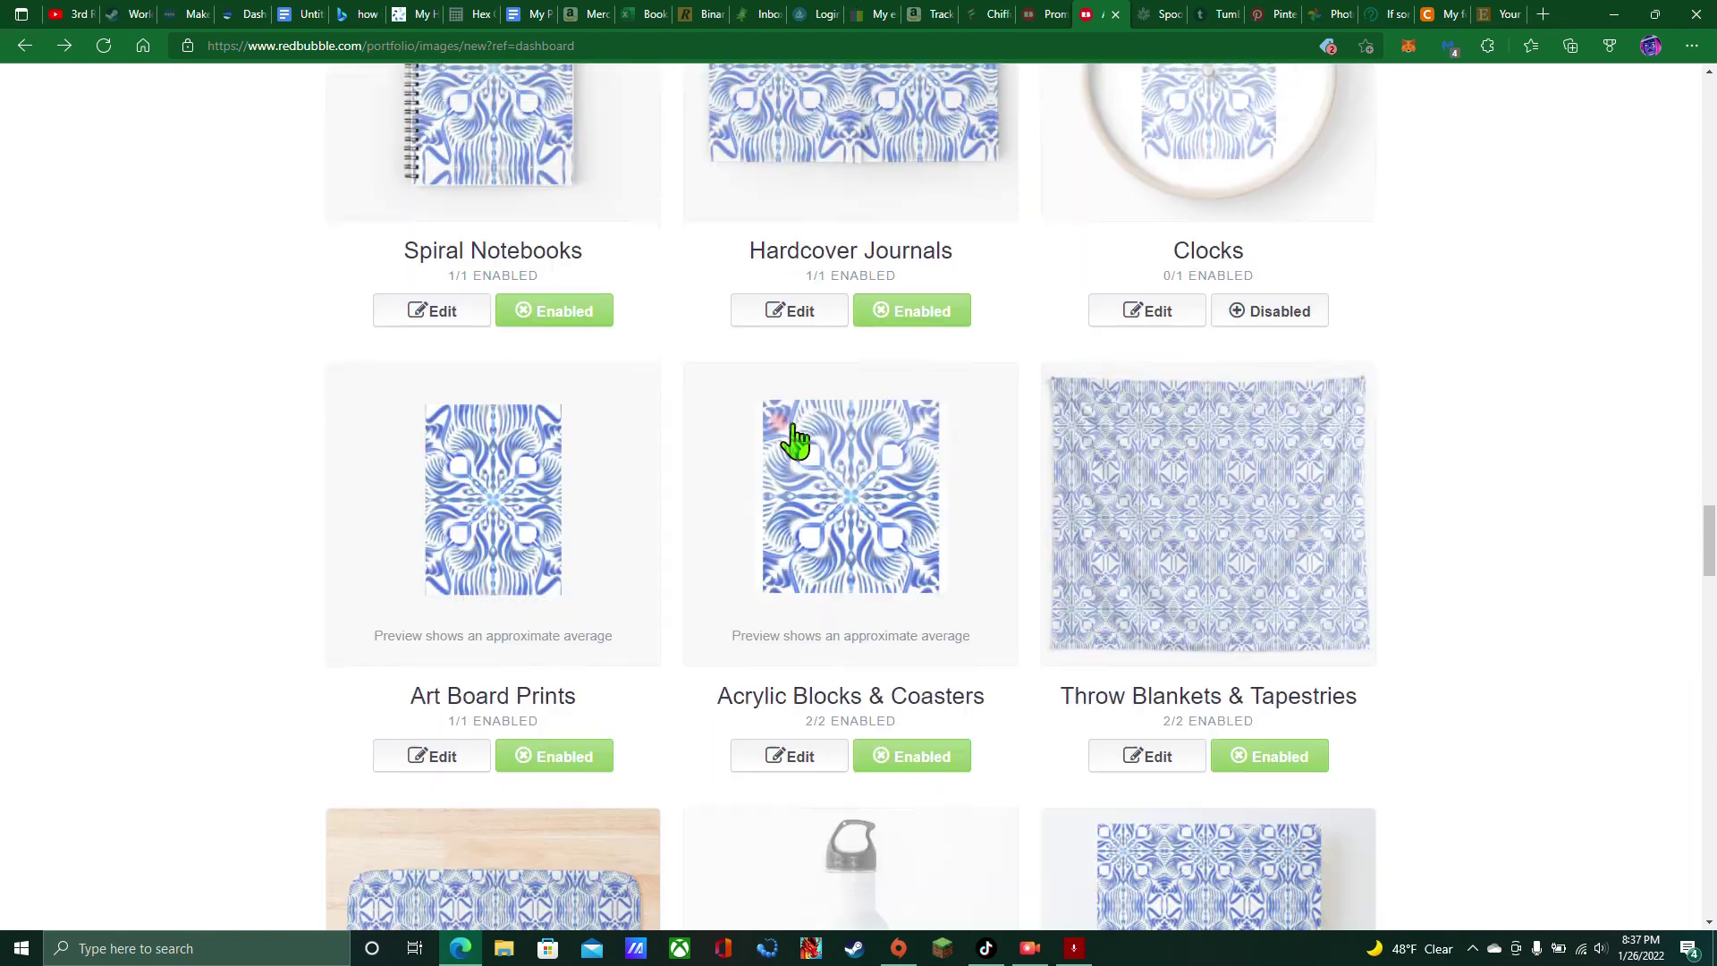
{"action": "scroll", "coordinate": [917, 575], "scroll_direction": "down", "scroll_amount": 20}
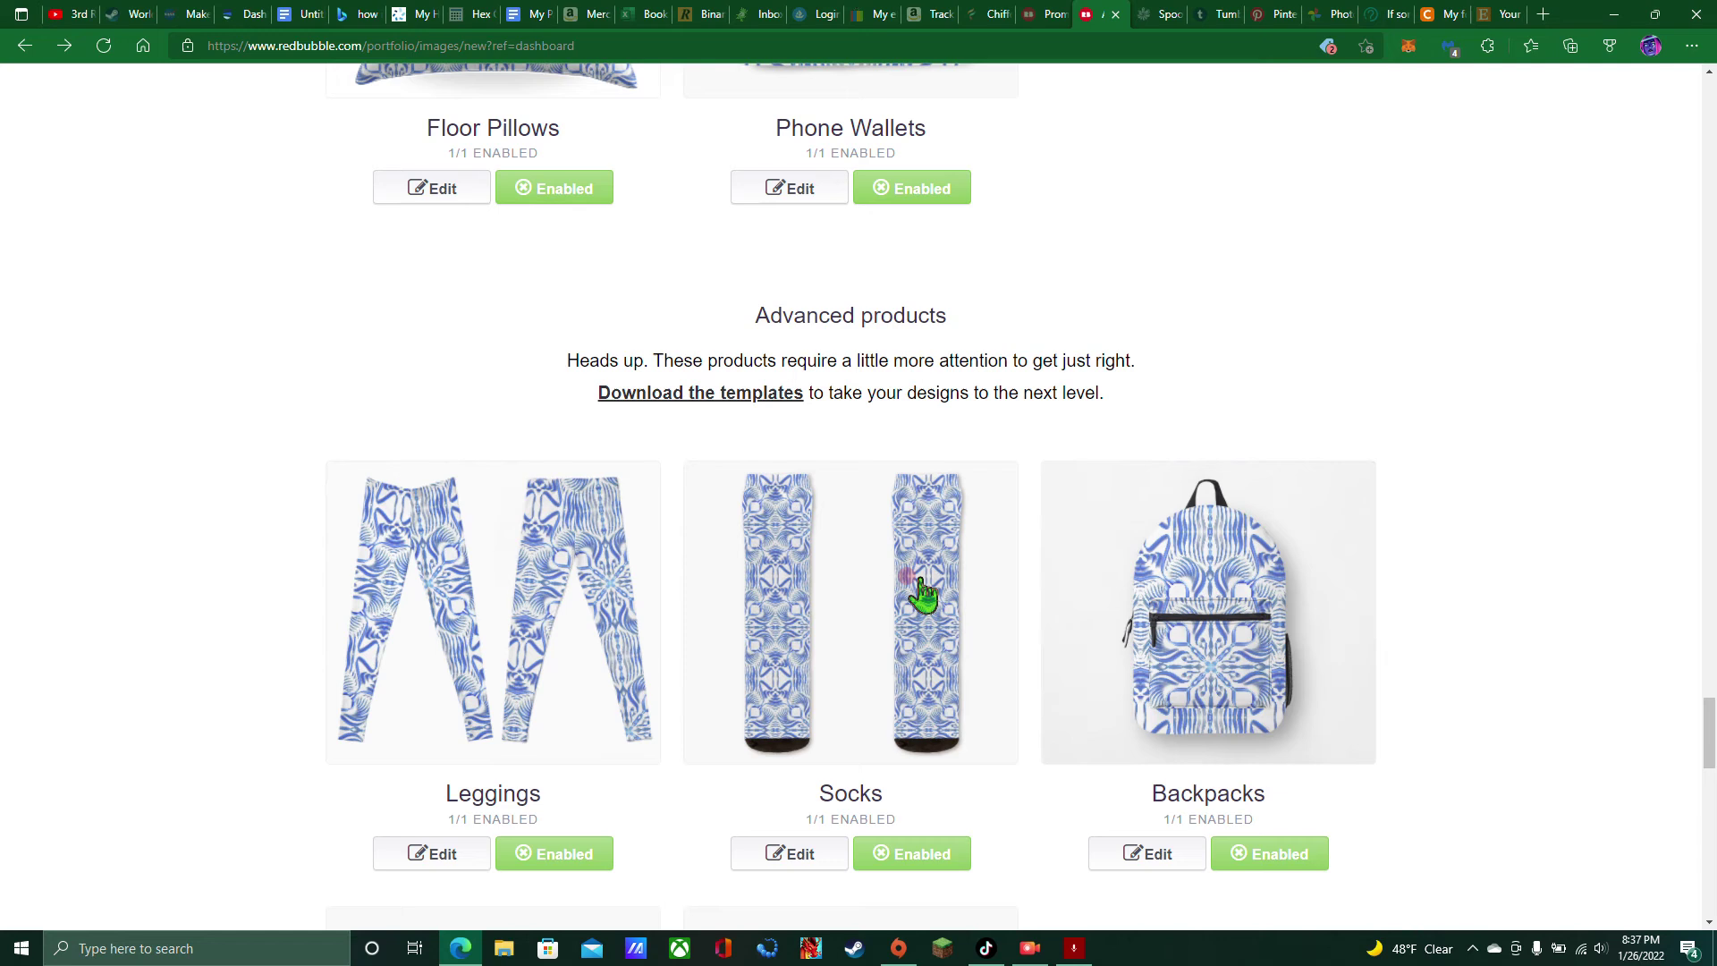
{"action": "scroll", "coordinate": [913, 575], "scroll_direction": "down", "scroll_amount": 5}
{"action": "left_click", "coordinate": [480, 547]}
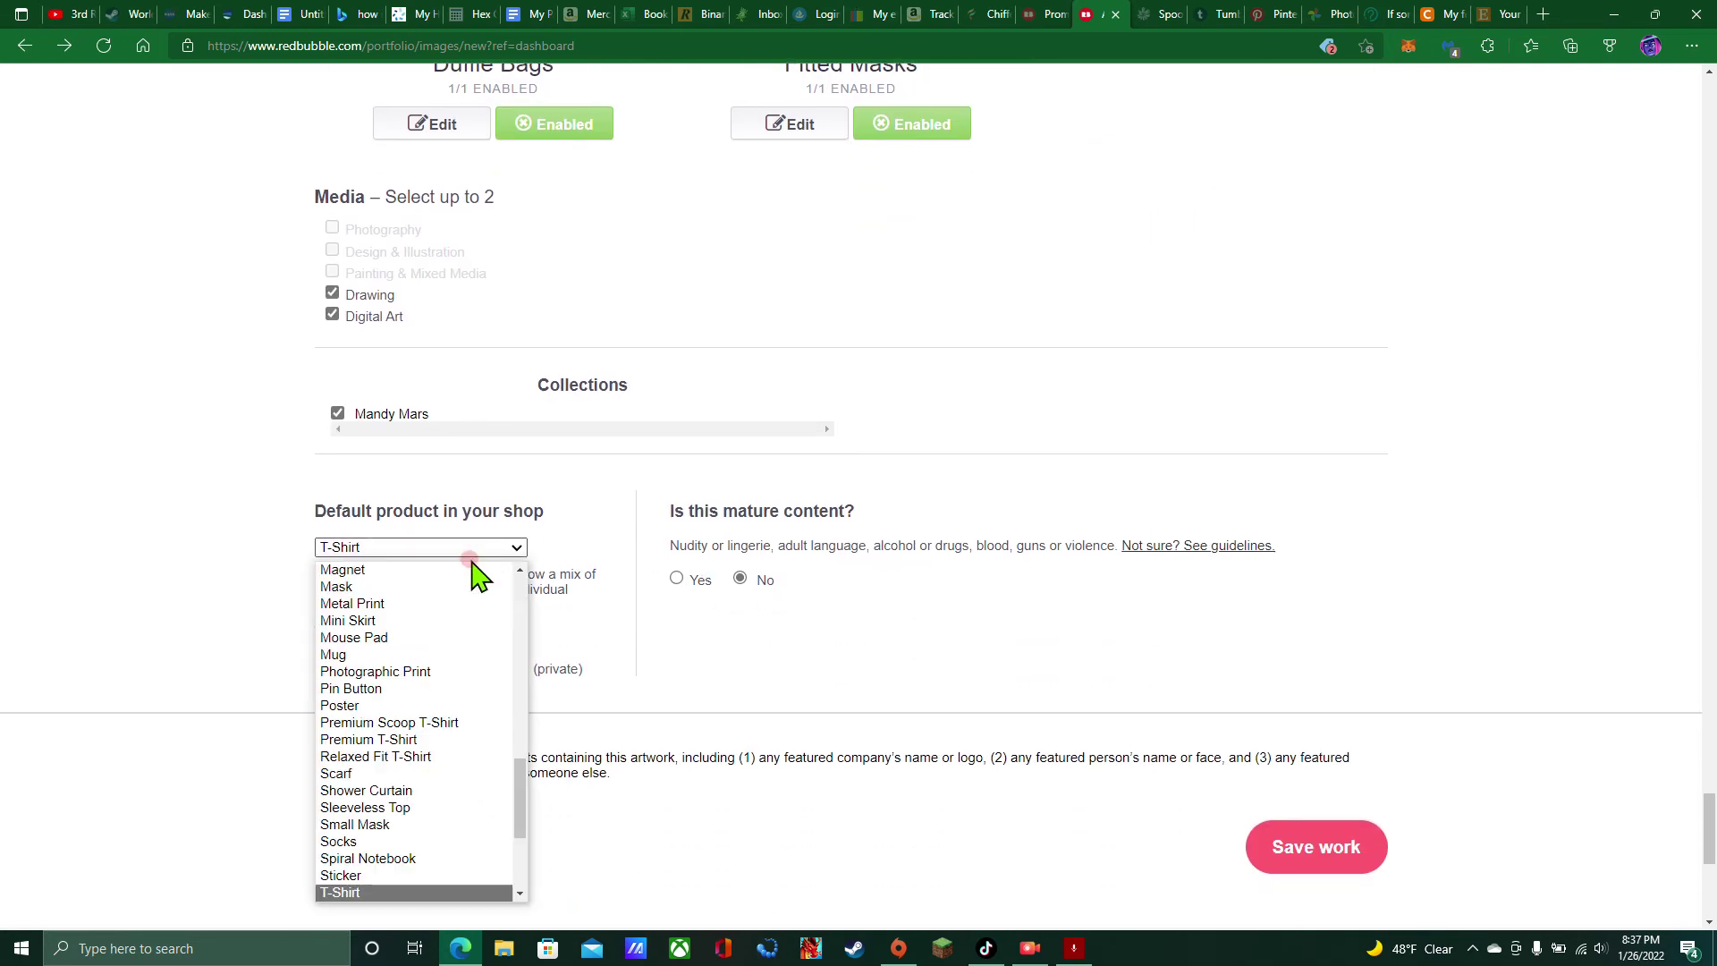
{"action": "scroll", "coordinate": [457, 742], "scroll_direction": "down", "scroll_amount": 4}
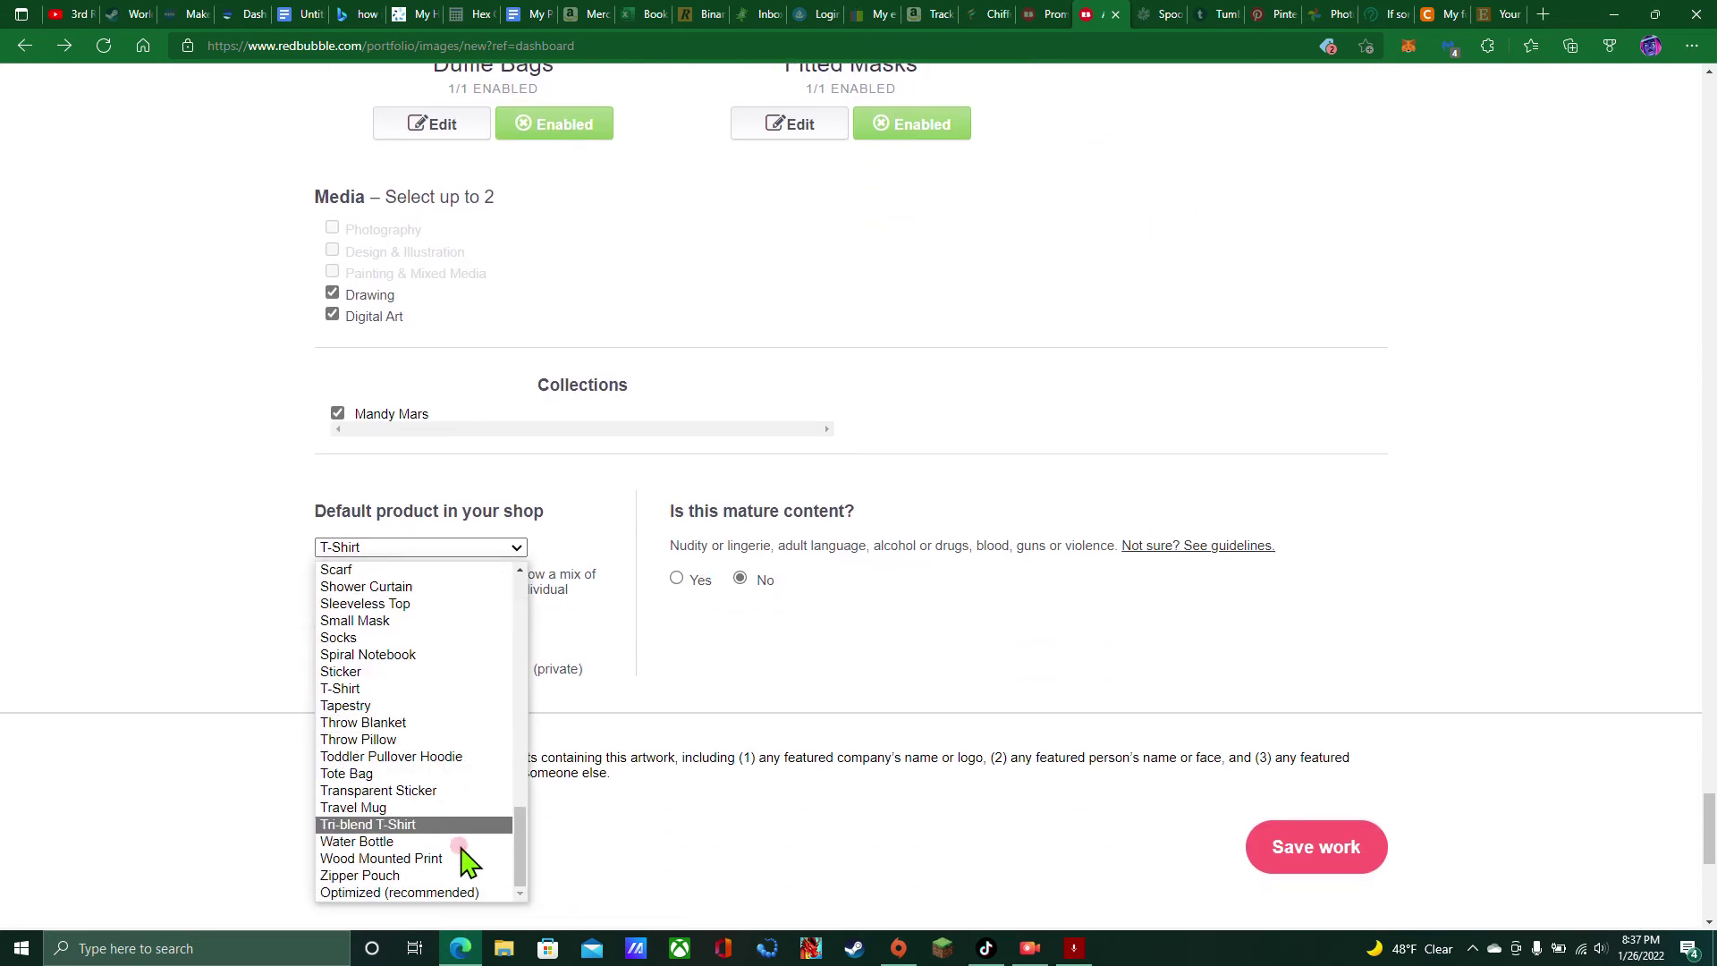
{"action": "left_click", "coordinate": [474, 893]}
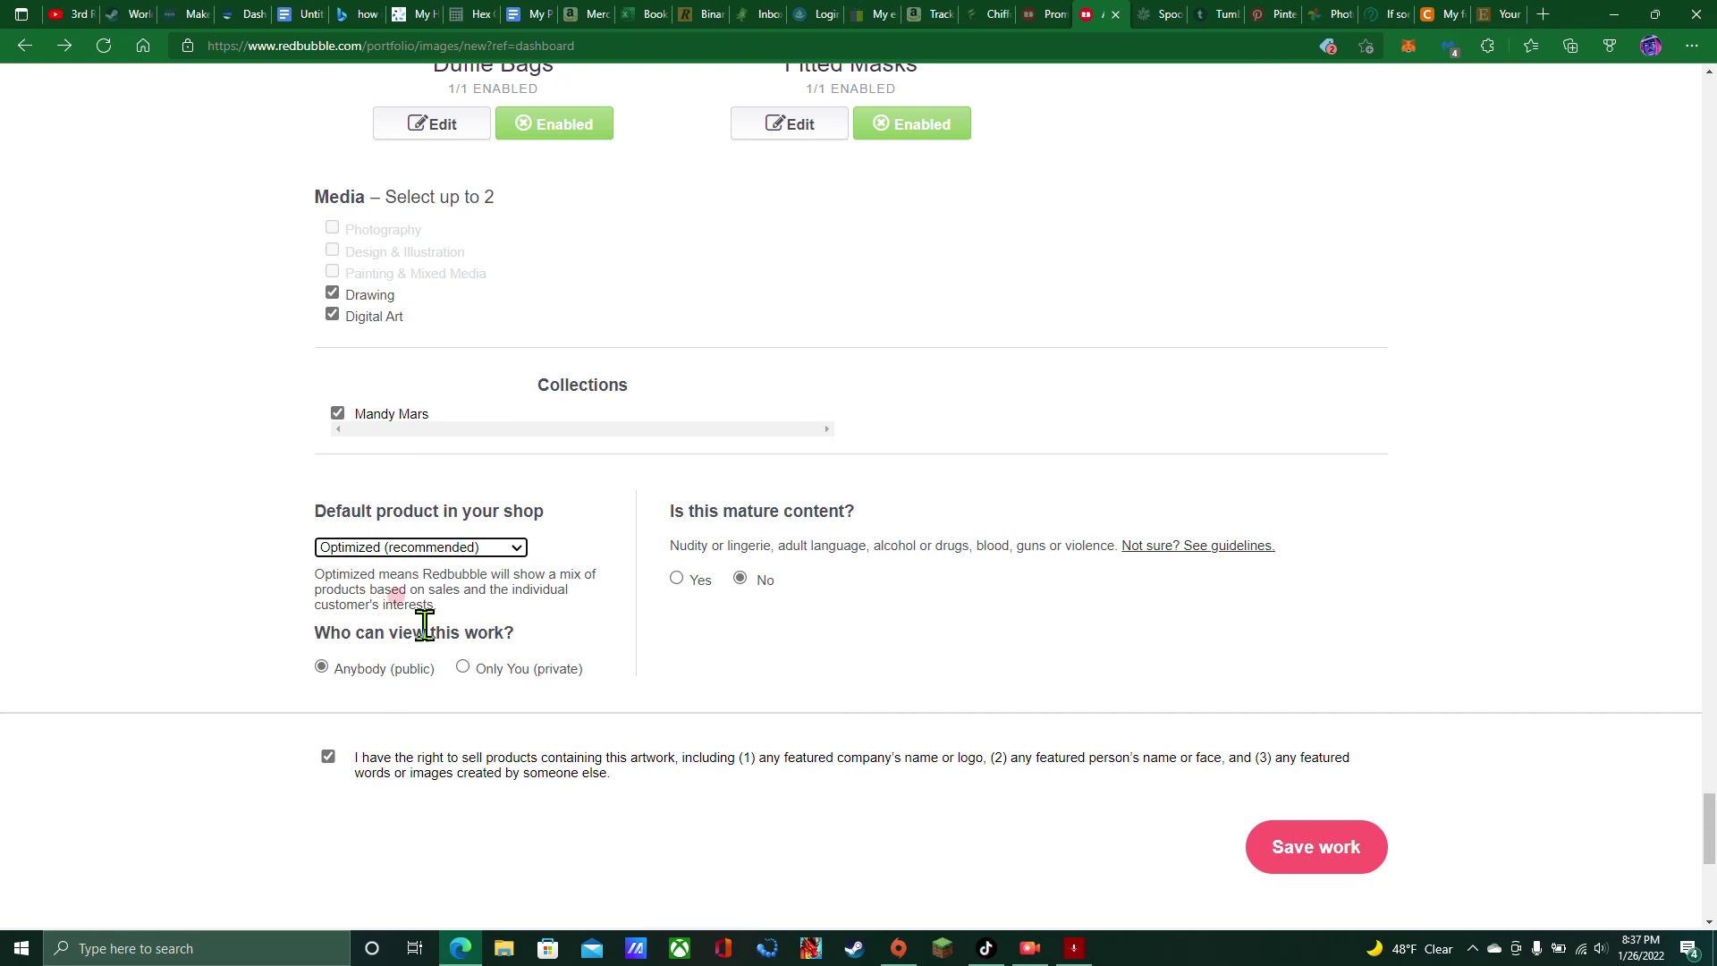
Save the new work with public visibility and the rights declaration accepted to publish it
{"action": "scroll", "coordinate": [614, 634], "scroll_direction": "down", "scroll_amount": 3}
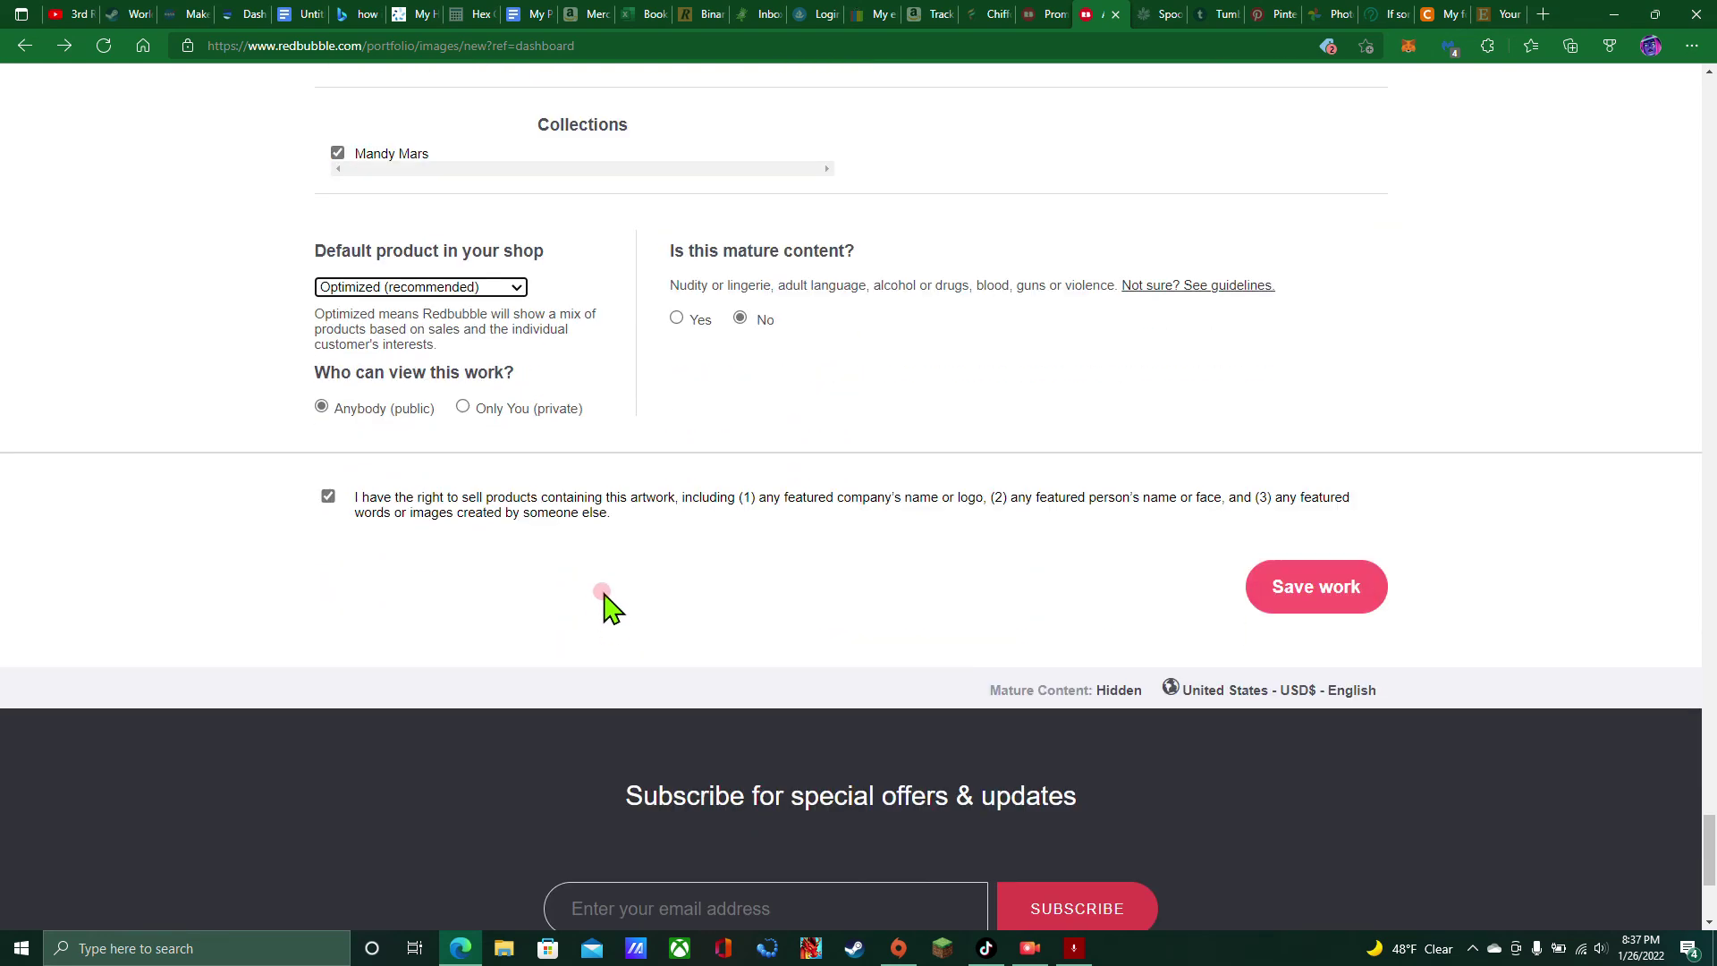
{"action": "scroll", "coordinate": [552, 595], "scroll_direction": "up", "scroll_amount": 1}
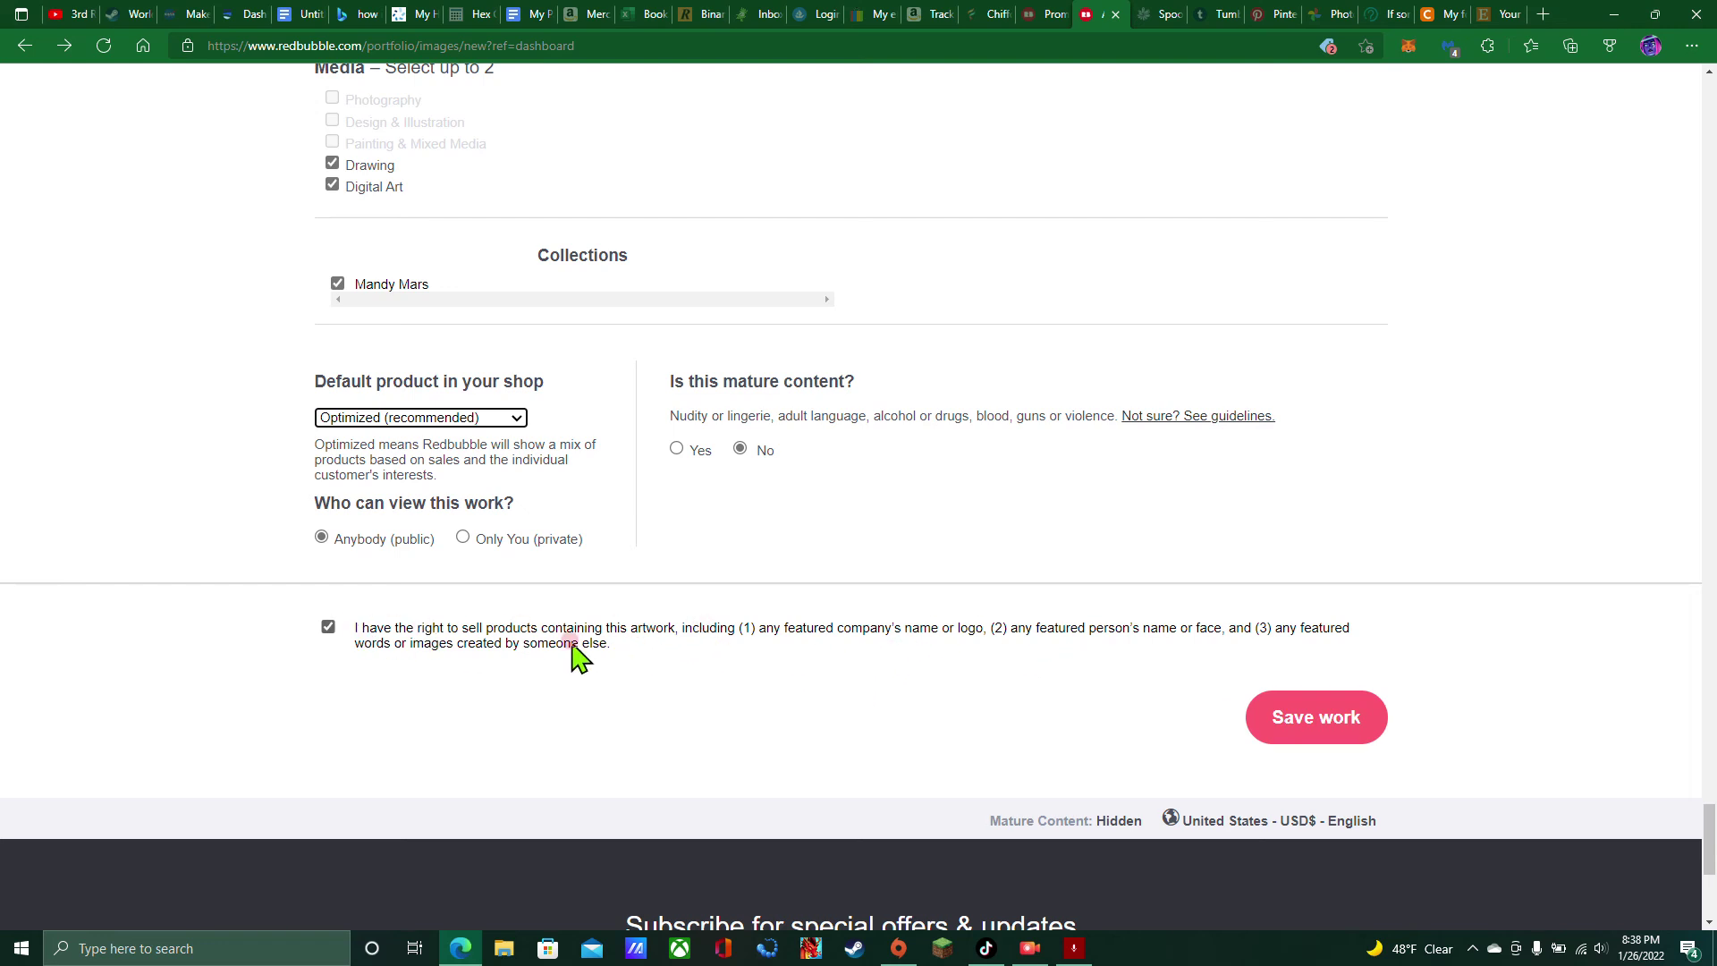
{"action": "scroll", "coordinate": [893, 395], "scroll_direction": "up", "scroll_amount": 5}
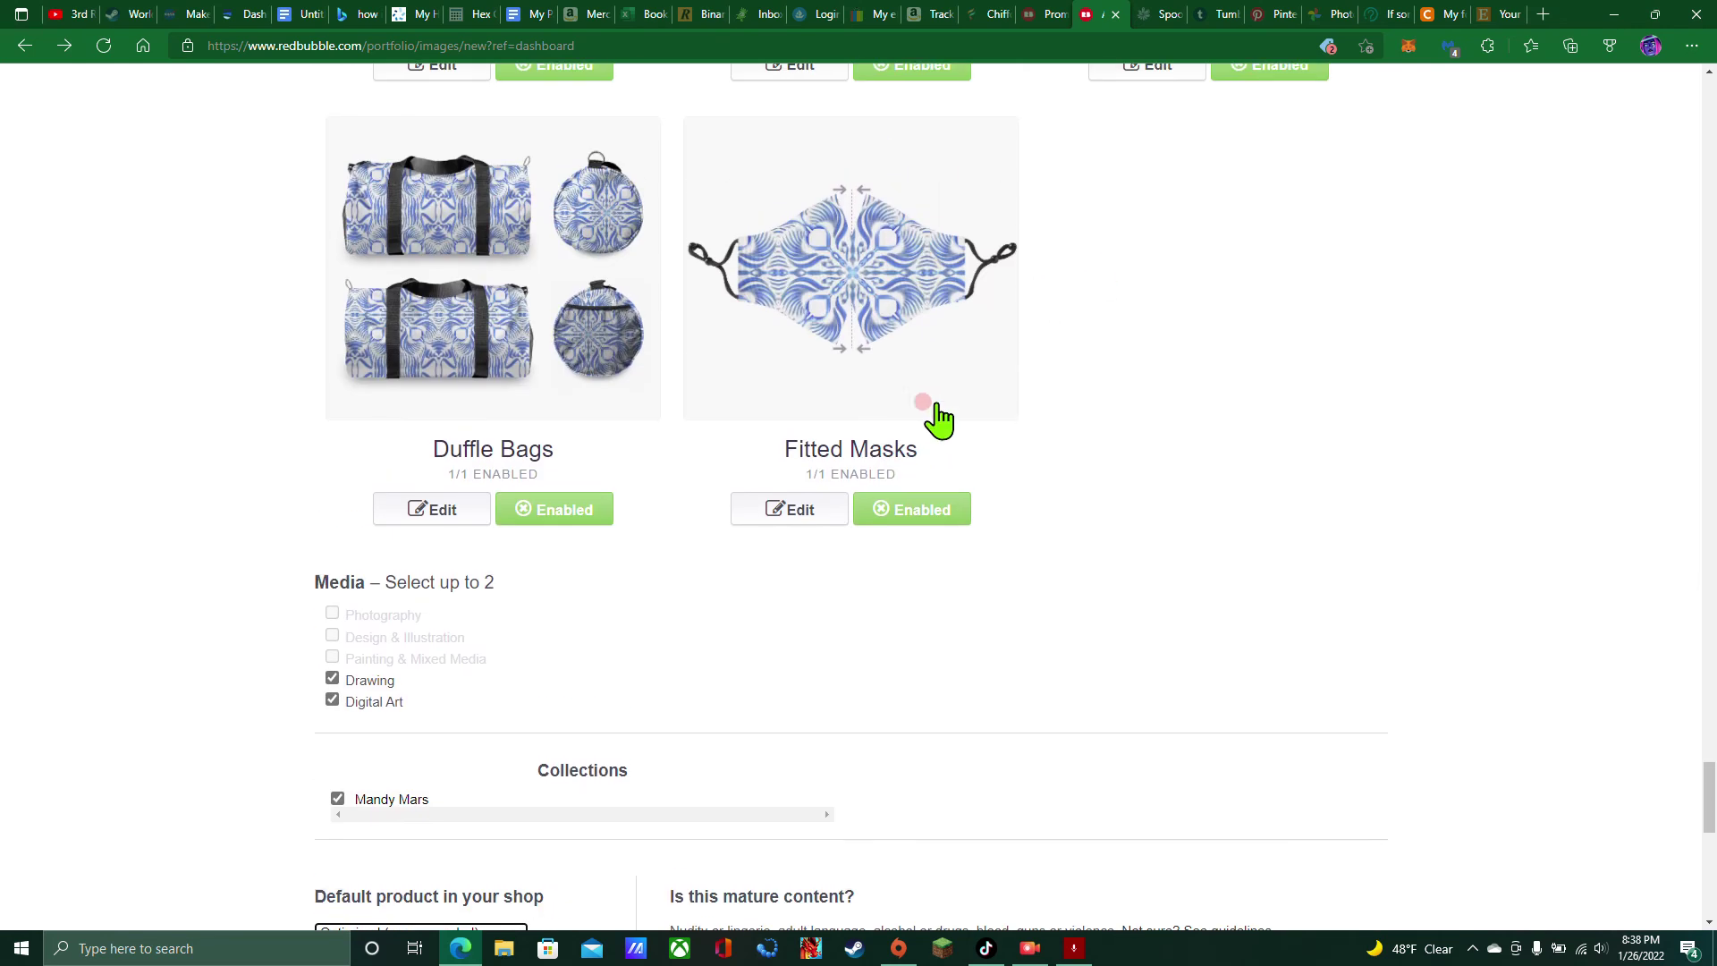
{"action": "scroll", "coordinate": [866, 567], "scroll_direction": "down", "scroll_amount": 8}
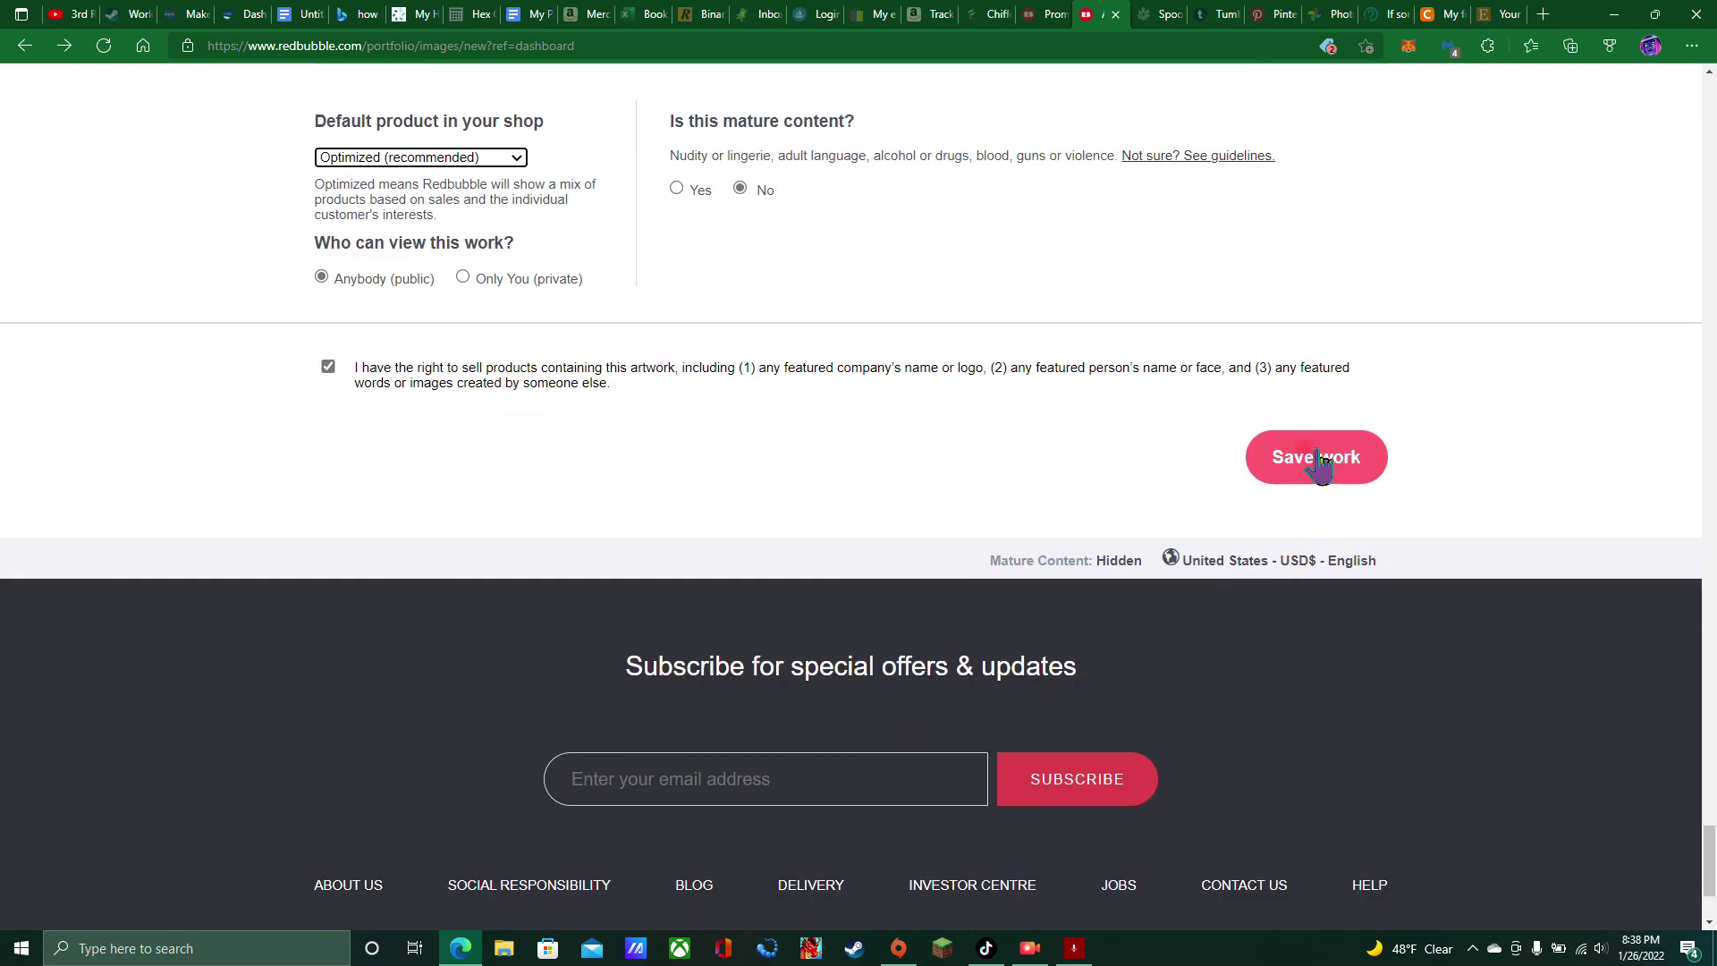
{"action": "left_click", "coordinate": [538, 433]}
{"action": "left_click", "coordinate": [1317, 450]}
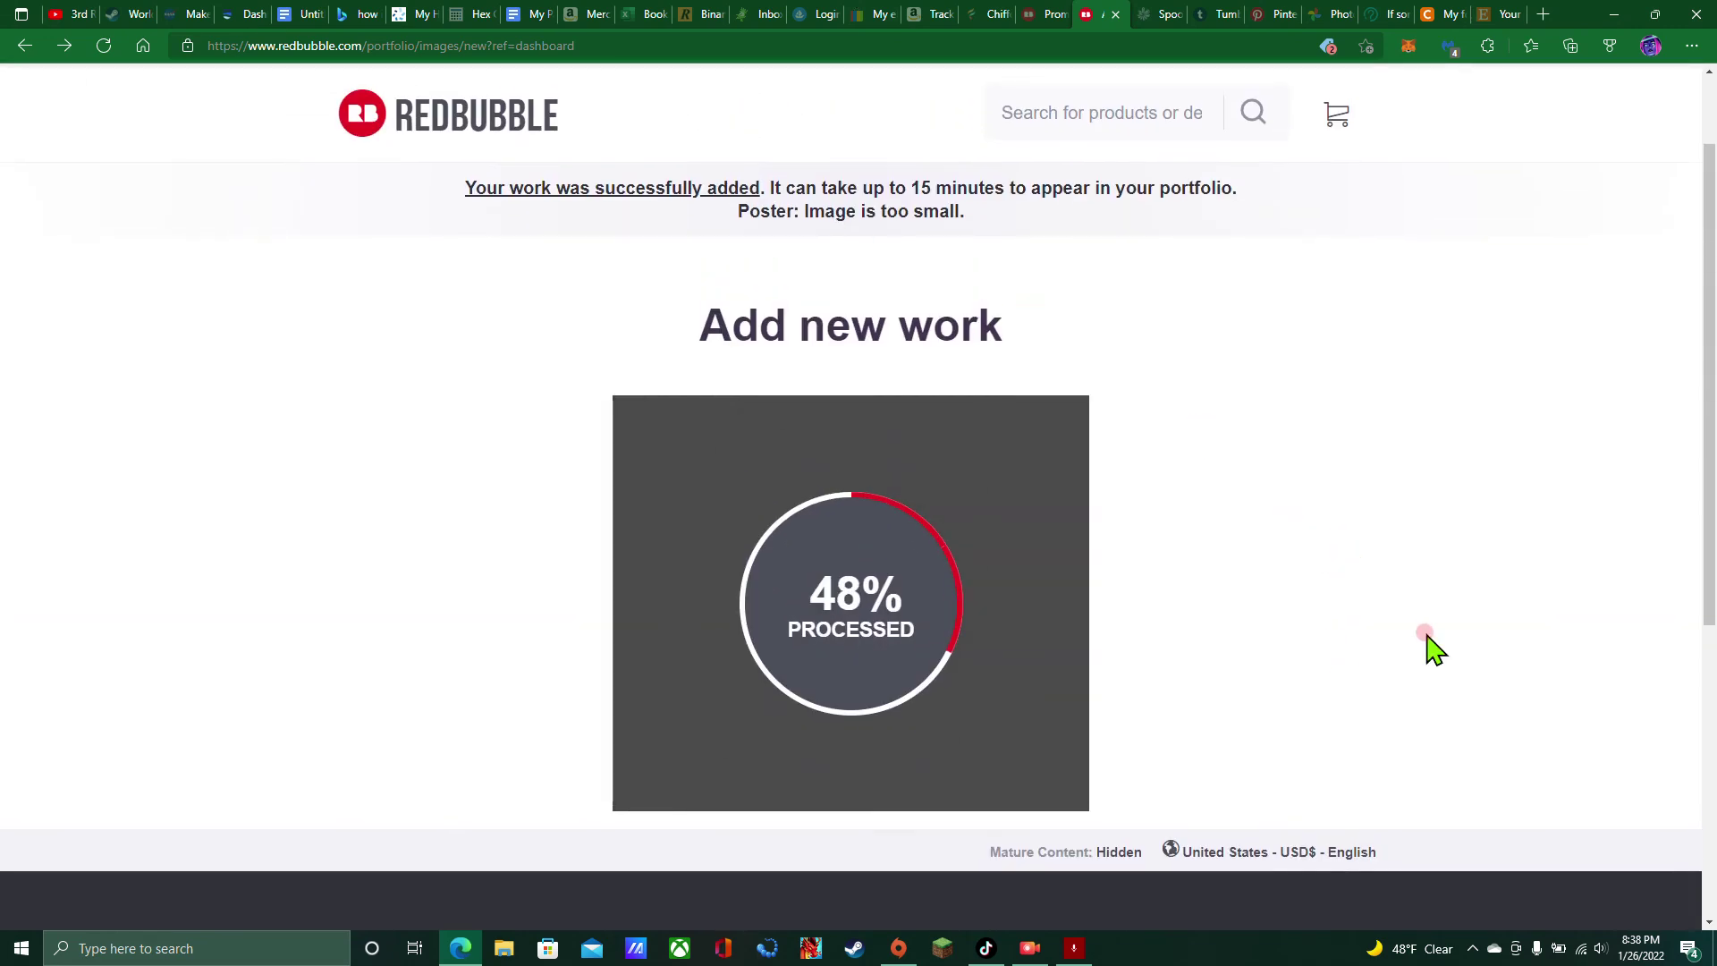
{"action": "left_click", "coordinate": [746, 165]}
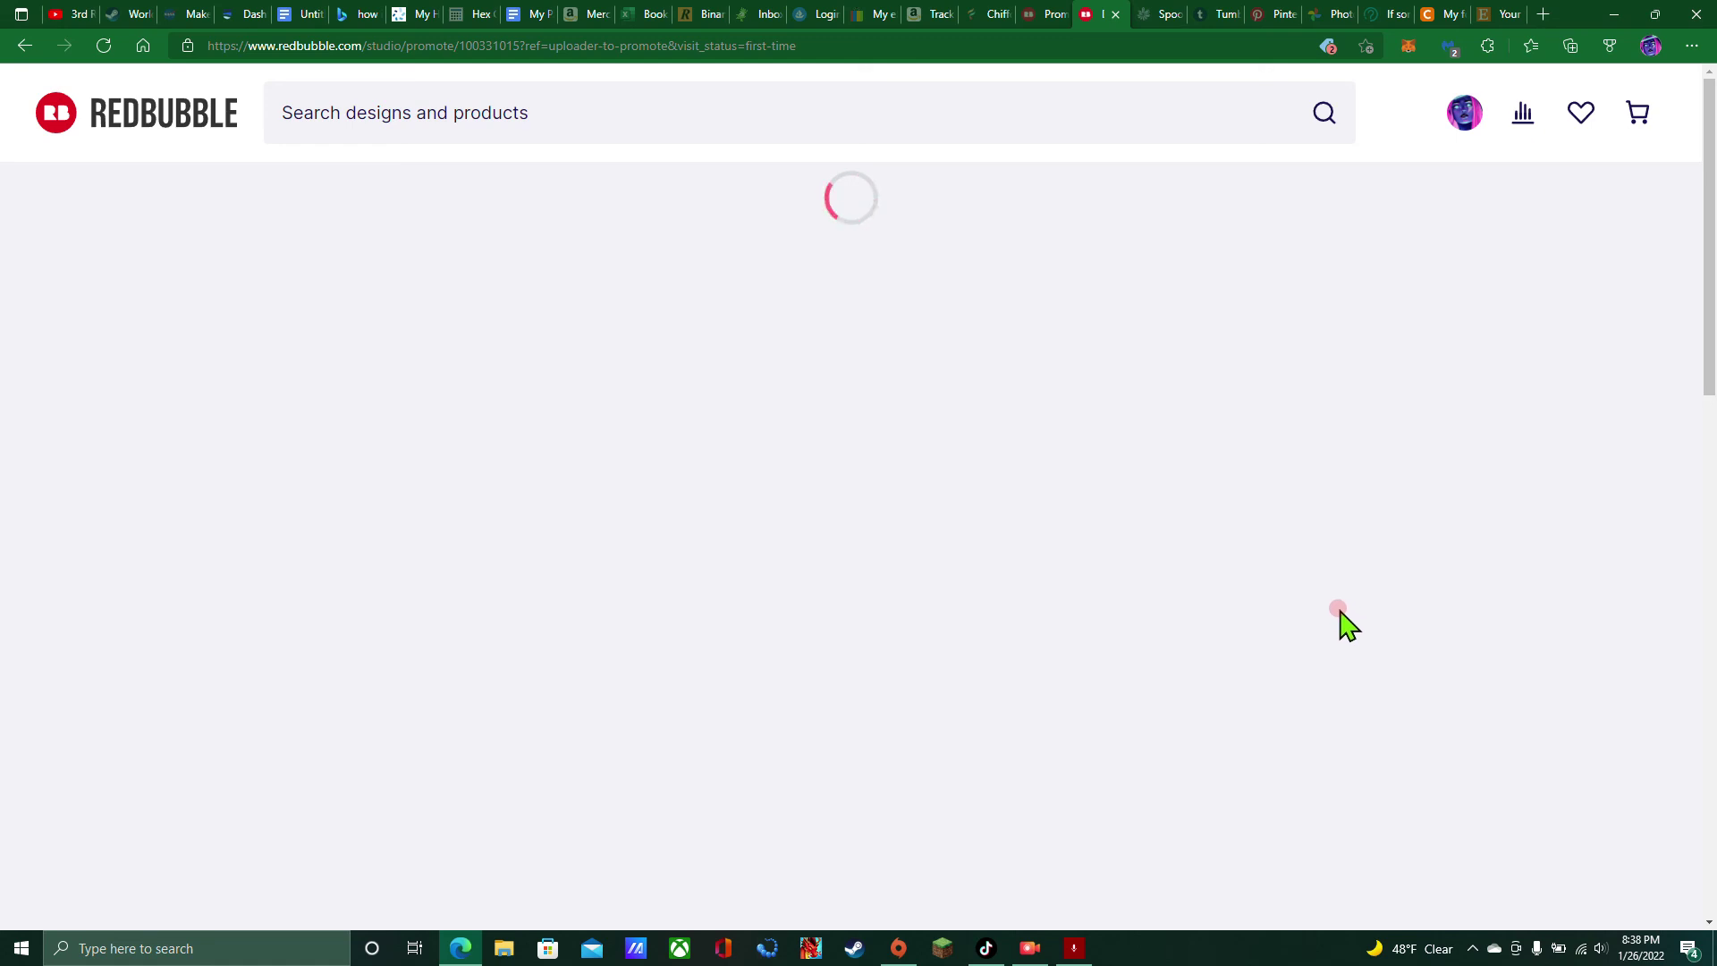
Examine the published Icey Blue Mandala work's tags, description and product images on its sharing page
{"action": "scroll", "coordinate": [1304, 592], "scroll_direction": "down", "scroll_amount": 3}
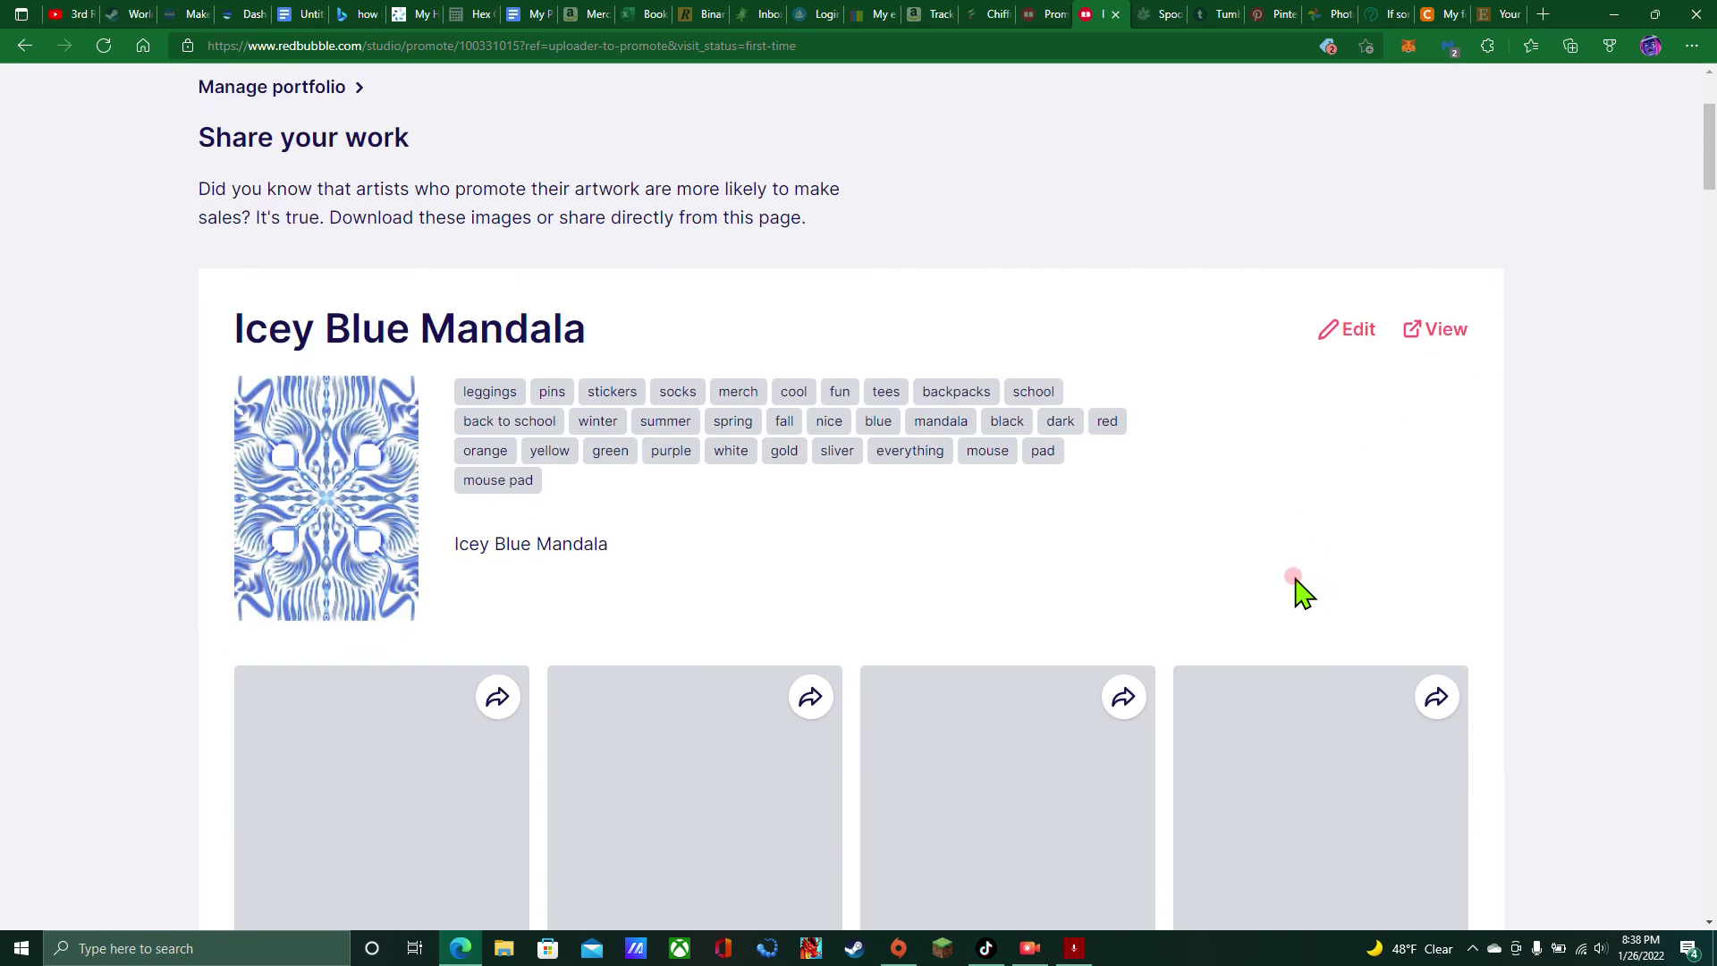
{"action": "scroll", "coordinate": [1305, 592], "scroll_direction": "down", "scroll_amount": 5}
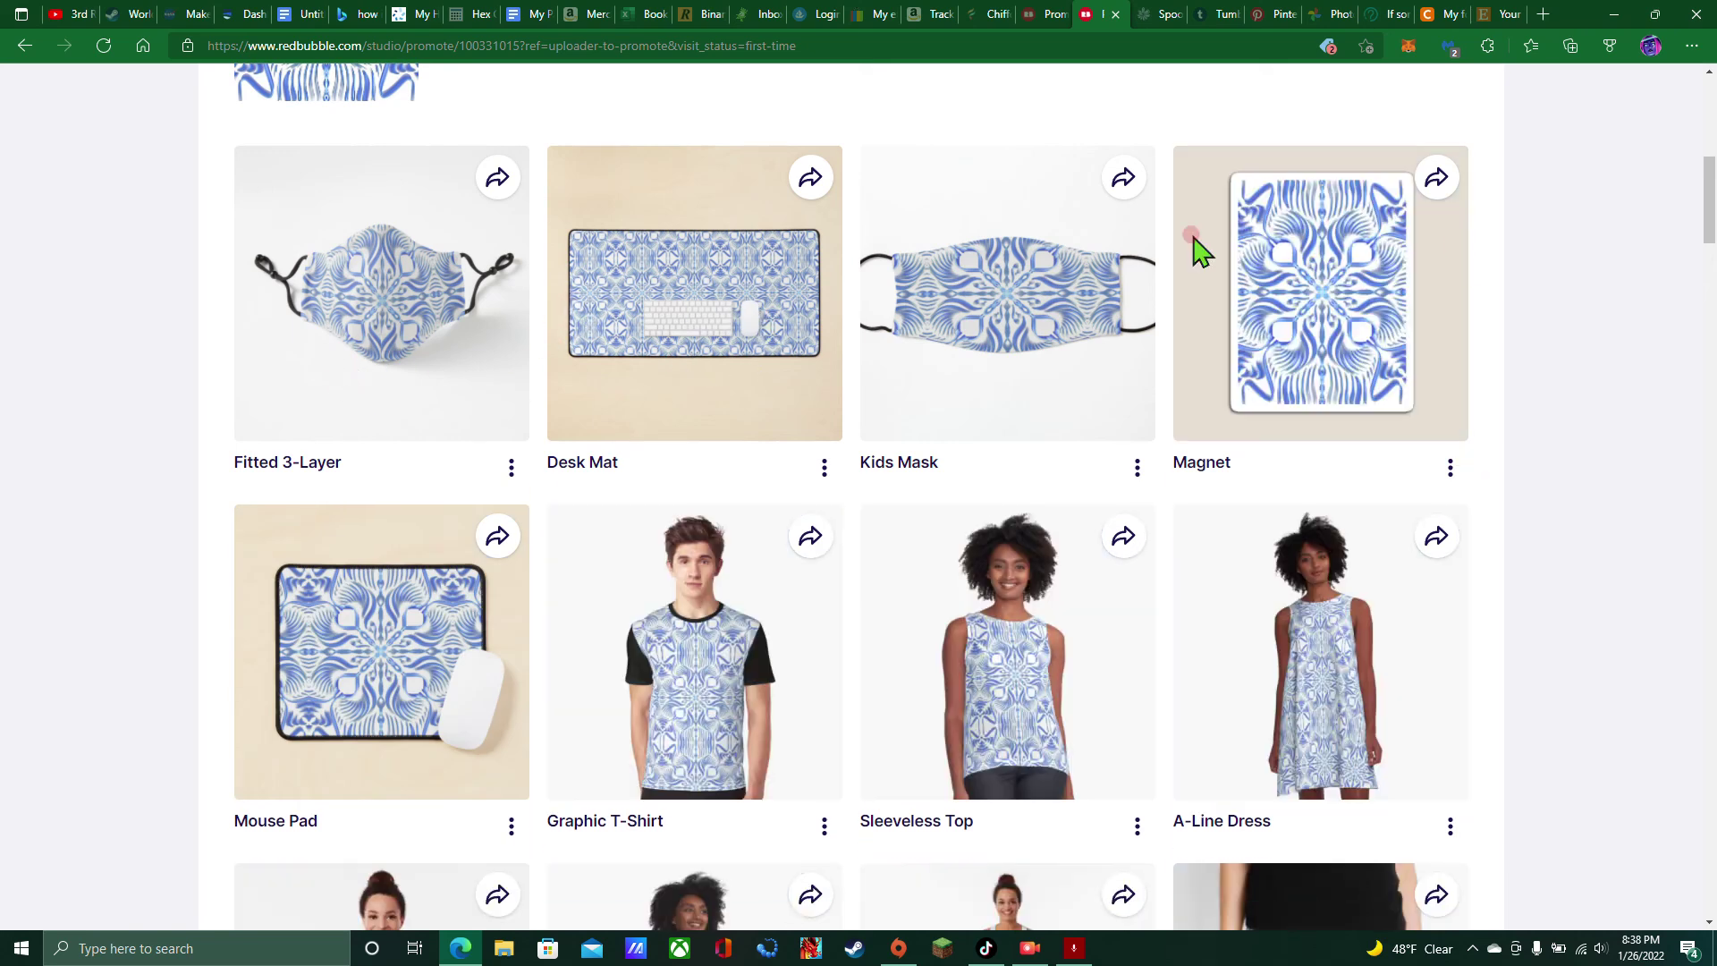
{"action": "scroll", "coordinate": [1378, 429], "scroll_direction": "down", "scroll_amount": 10}
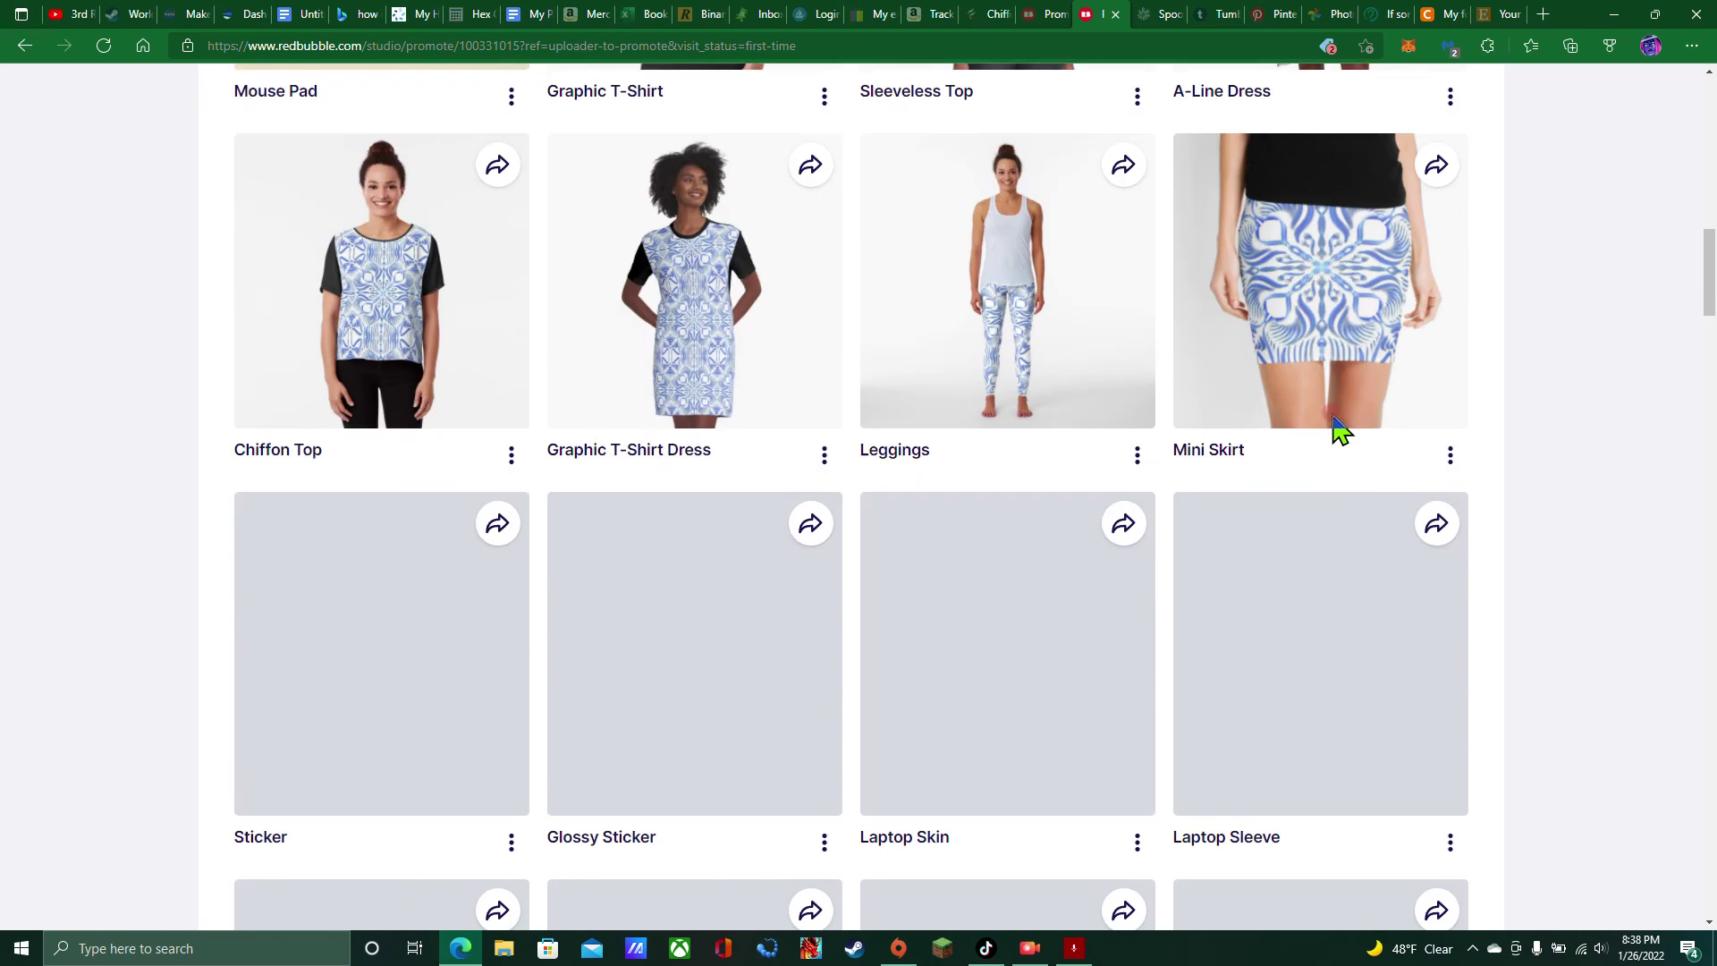
{"action": "scroll", "coordinate": [1376, 491], "scroll_direction": "up", "scroll_amount": 4}
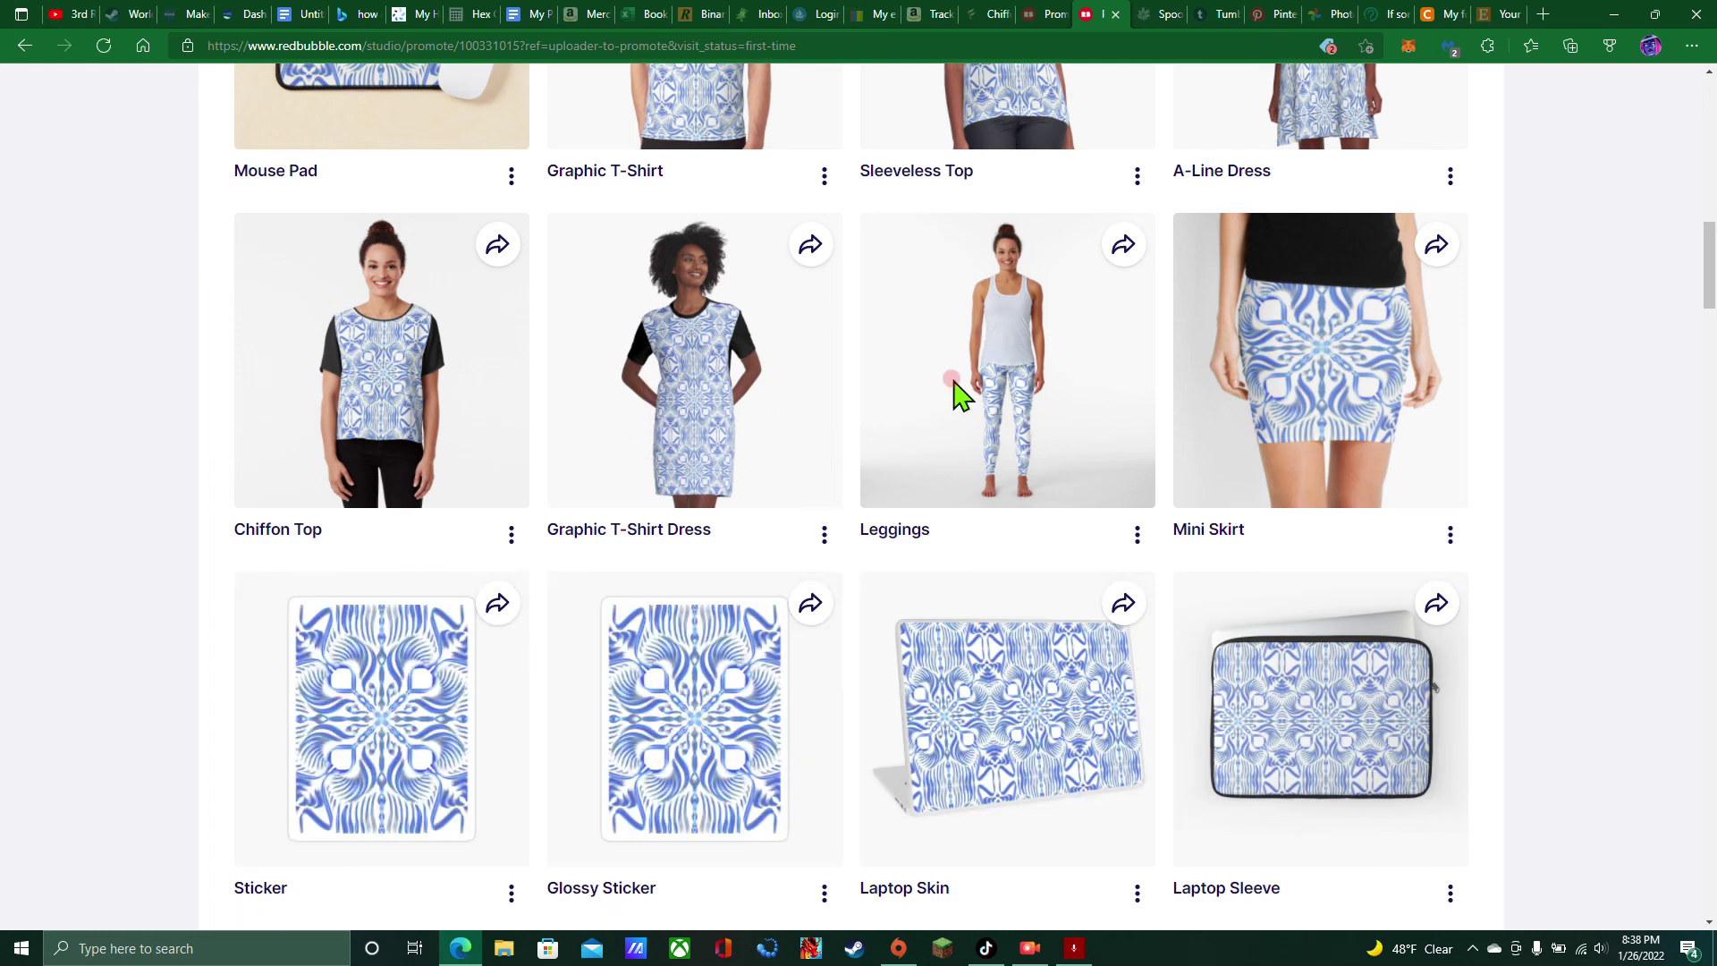
{"action": "scroll", "coordinate": [1587, 499], "scroll_direction": "down", "scroll_amount": 10}
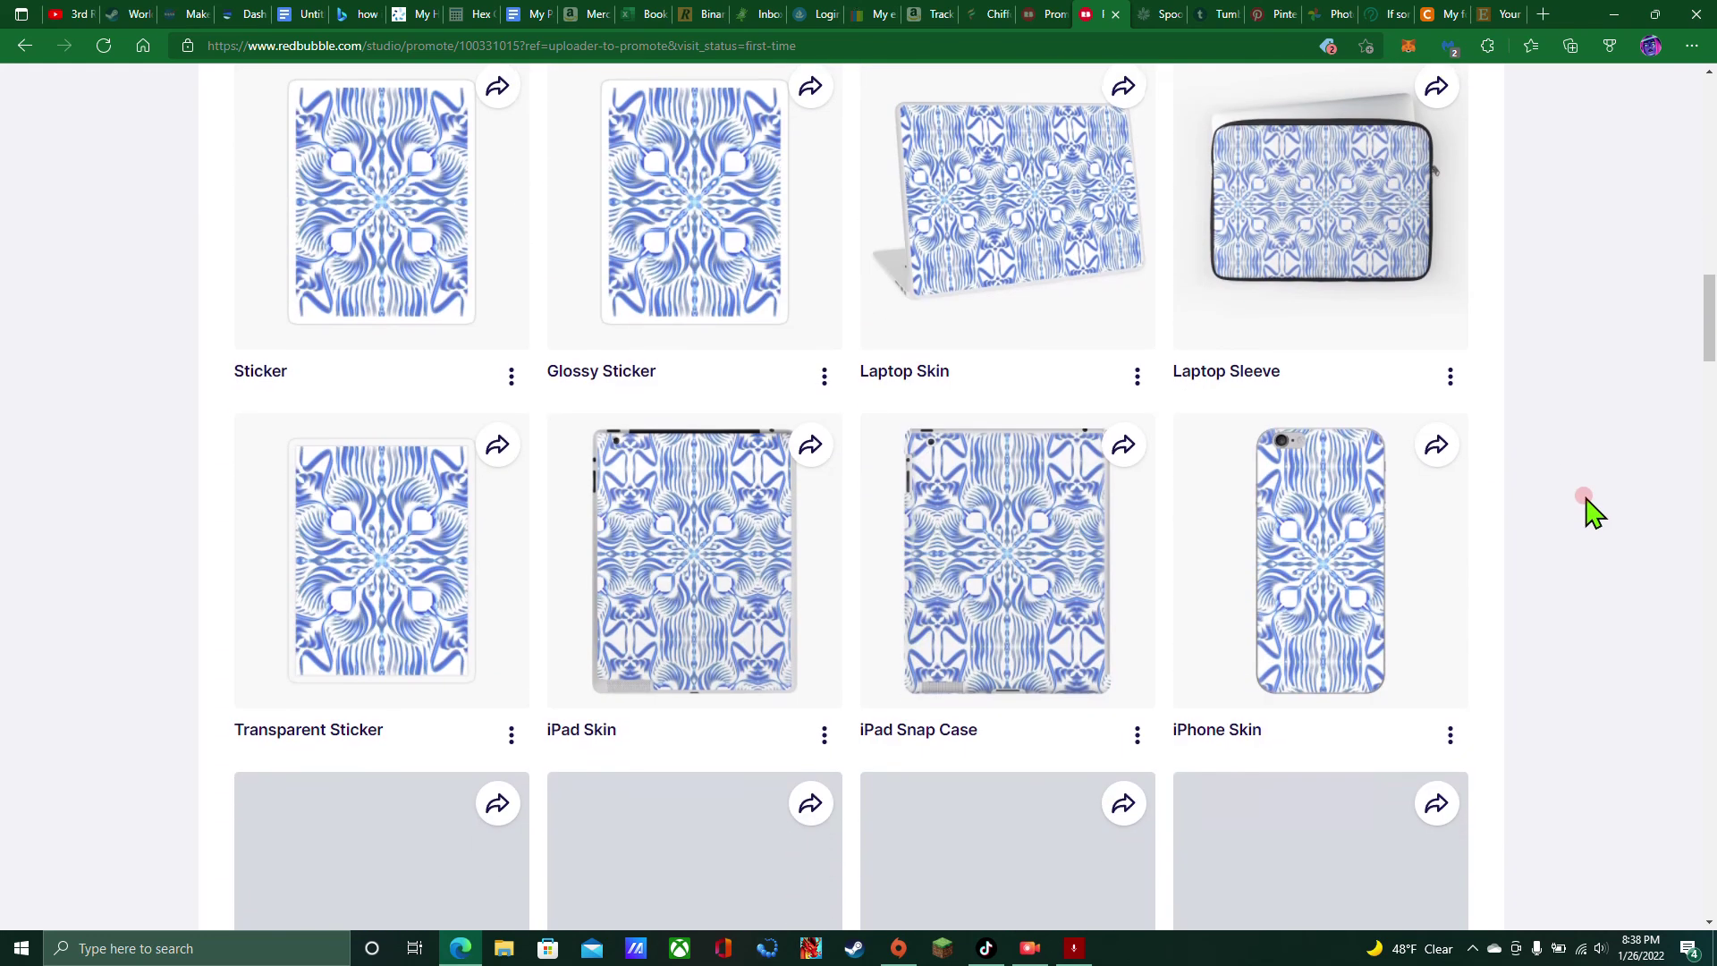
{"action": "scroll", "coordinate": [1600, 515], "scroll_direction": "up", "scroll_amount": 14}
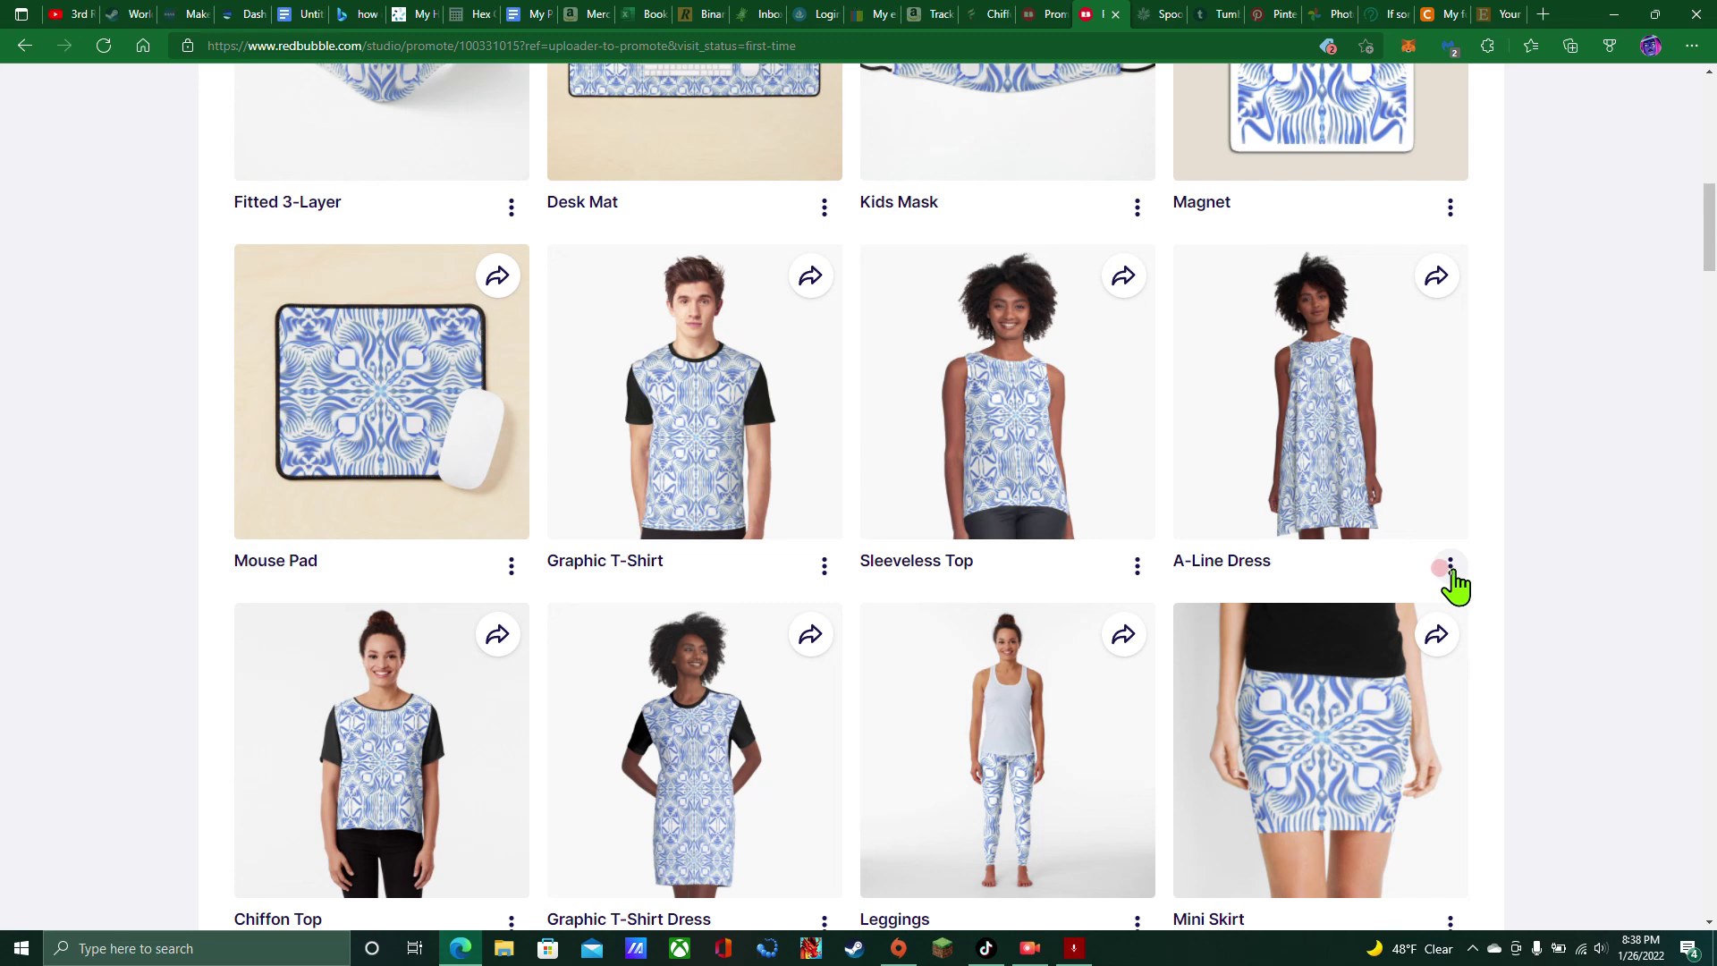
View the downloadable product images for the A-Line Dress, and close the image overview
{"action": "left_click", "coordinate": [1449, 567]}
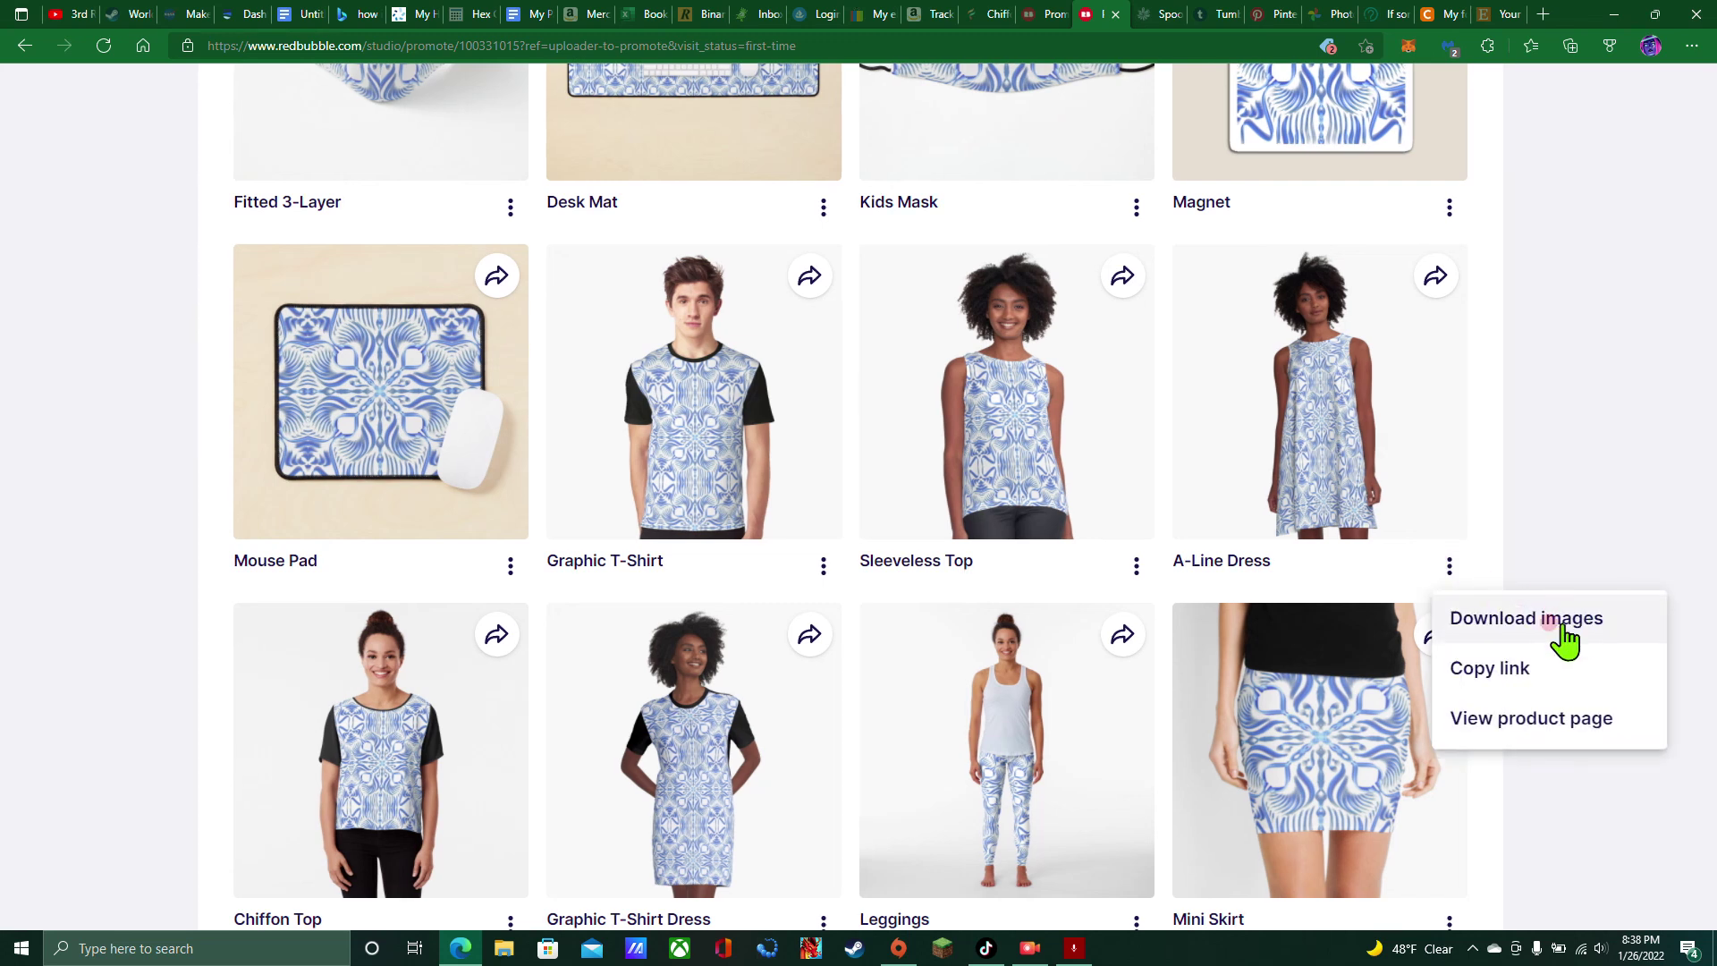
{"action": "left_click", "coordinate": [1545, 612]}
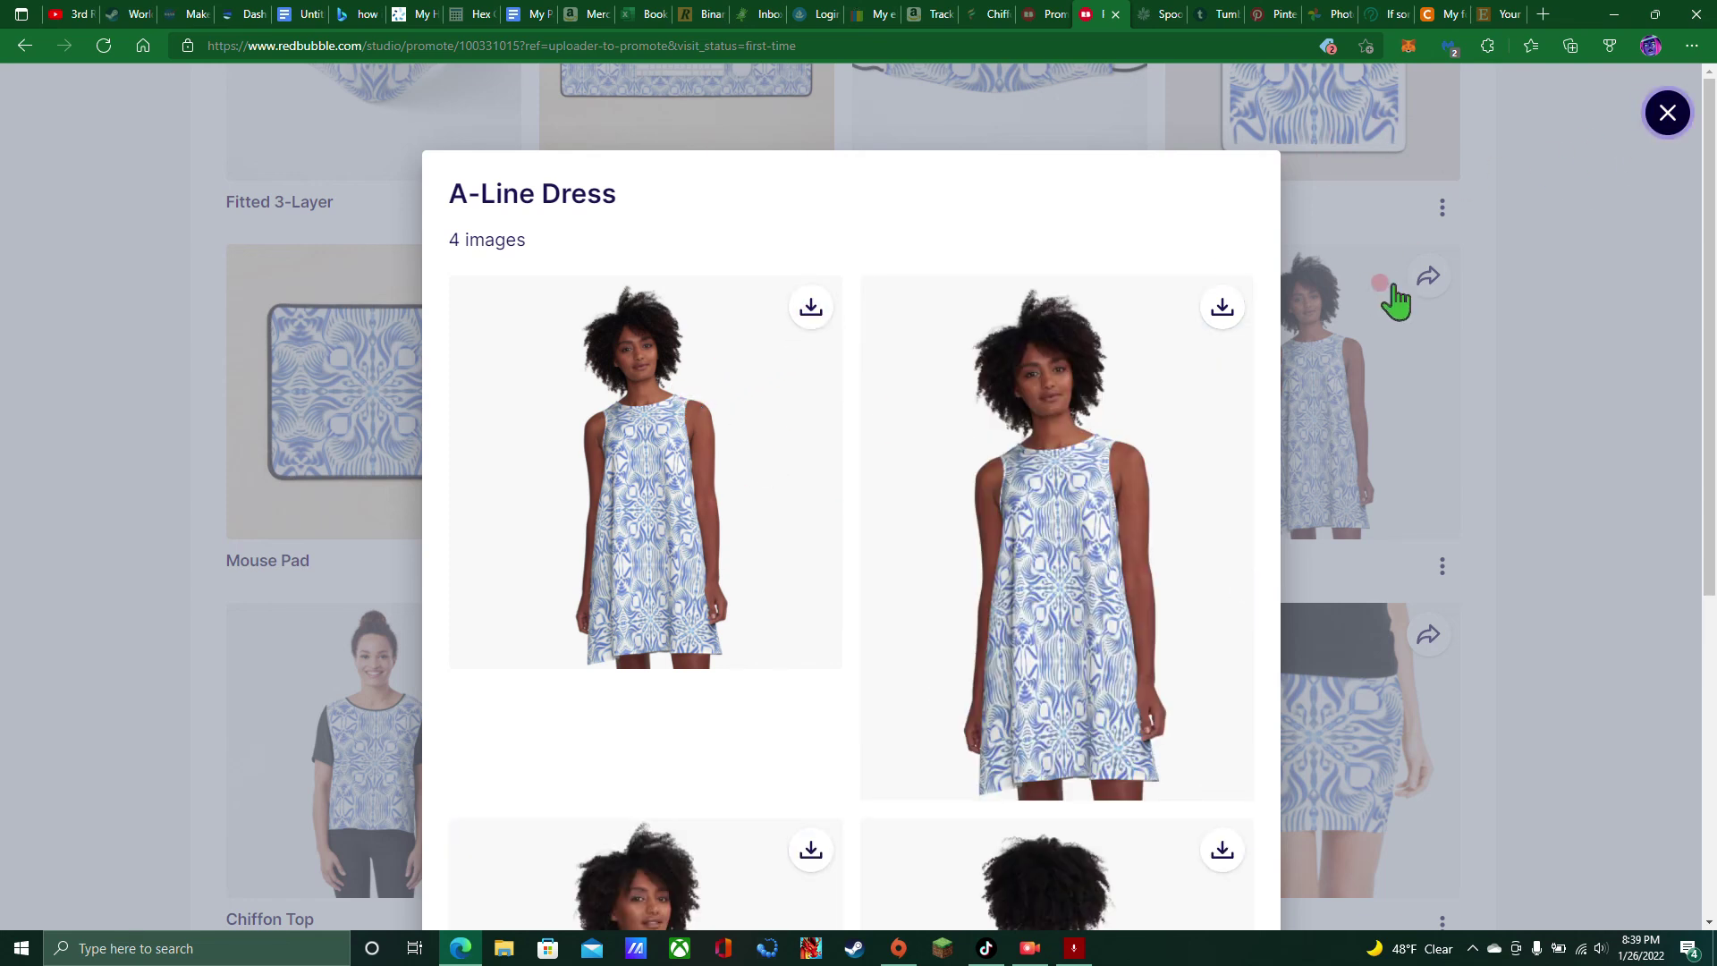
{"action": "left_click", "coordinate": [1663, 116]}
Bring up the Tumblr sharing window for the A-Line Dress and close it without posting
{"action": "left_click", "coordinate": [1439, 277]}
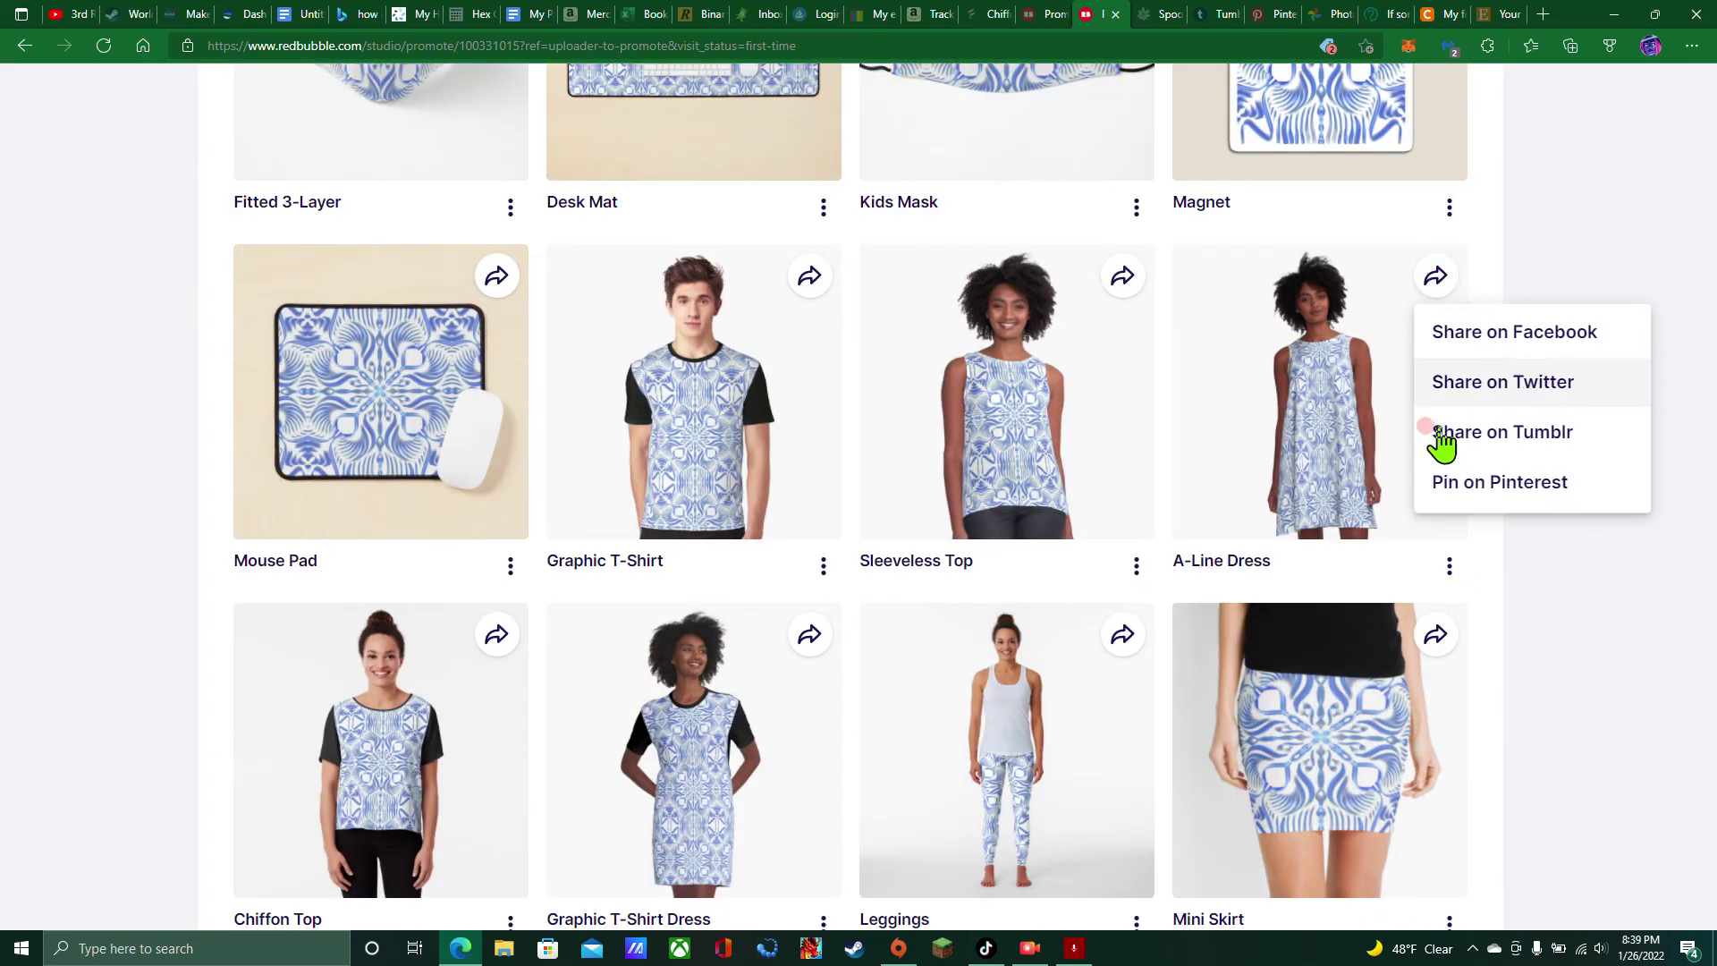
{"action": "left_click", "coordinate": [1543, 440]}
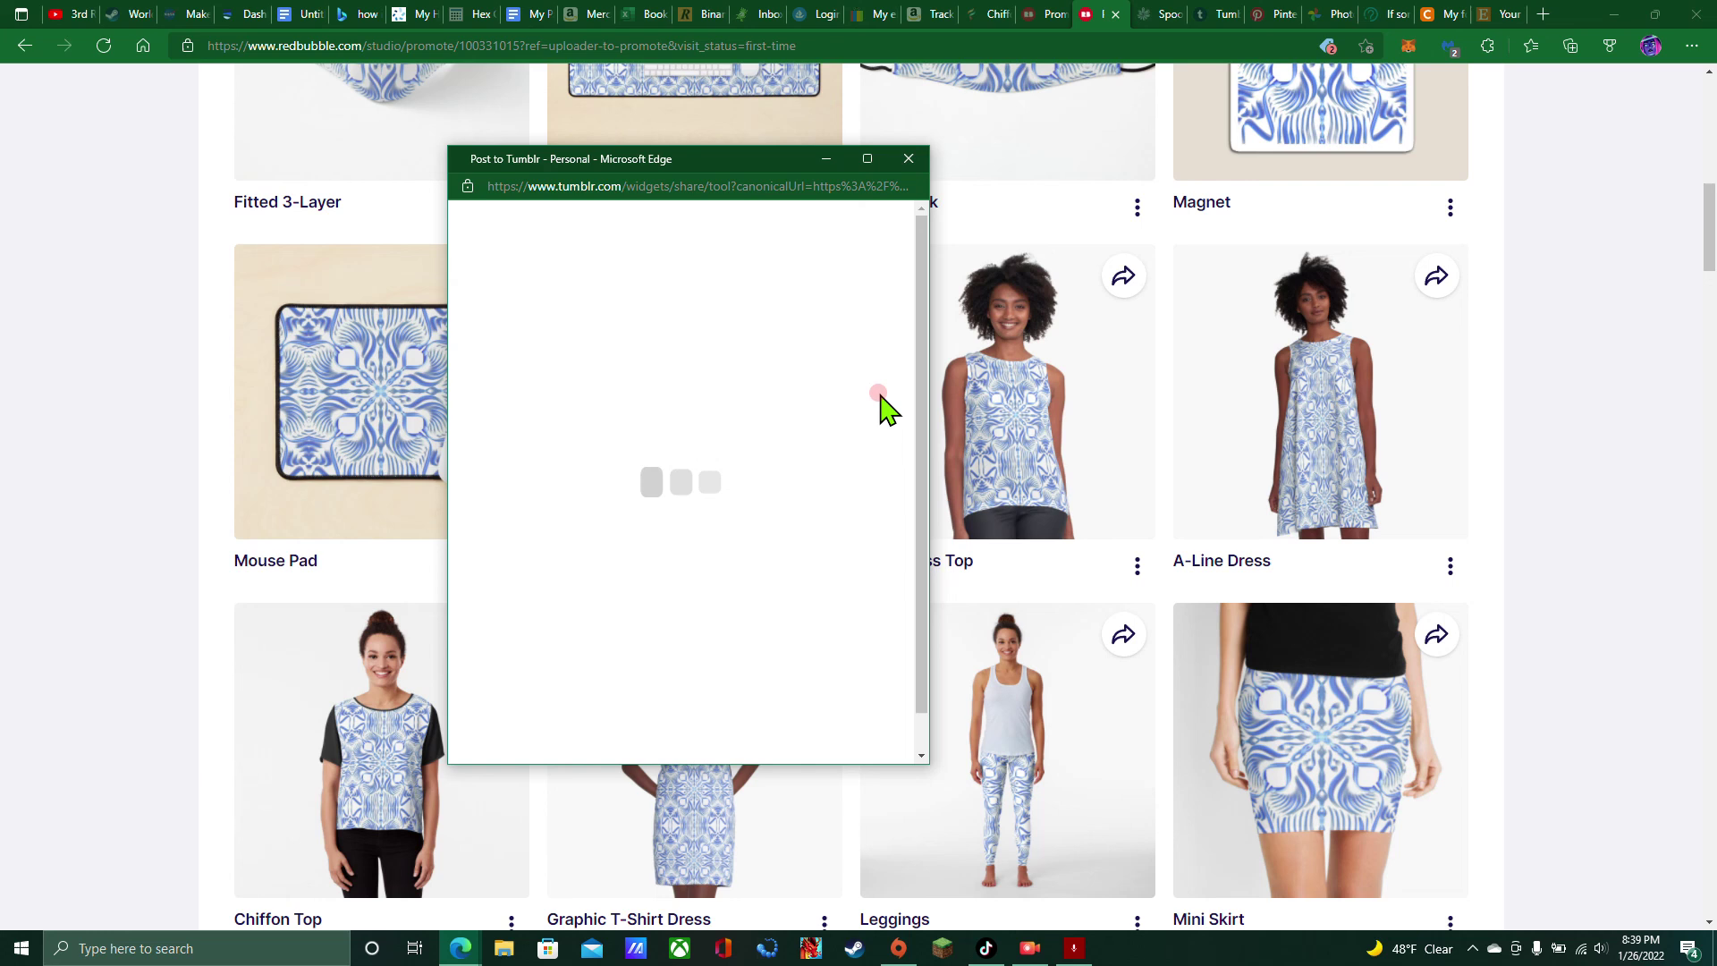
{"action": "left_click", "coordinate": [910, 160]}
Examine the Icey Blue Mandala product previews, from masks and apparel to stickers, device cases, wall art and home items
{"action": "scroll", "coordinate": [1399, 440], "scroll_direction": "up", "scroll_amount": 10}
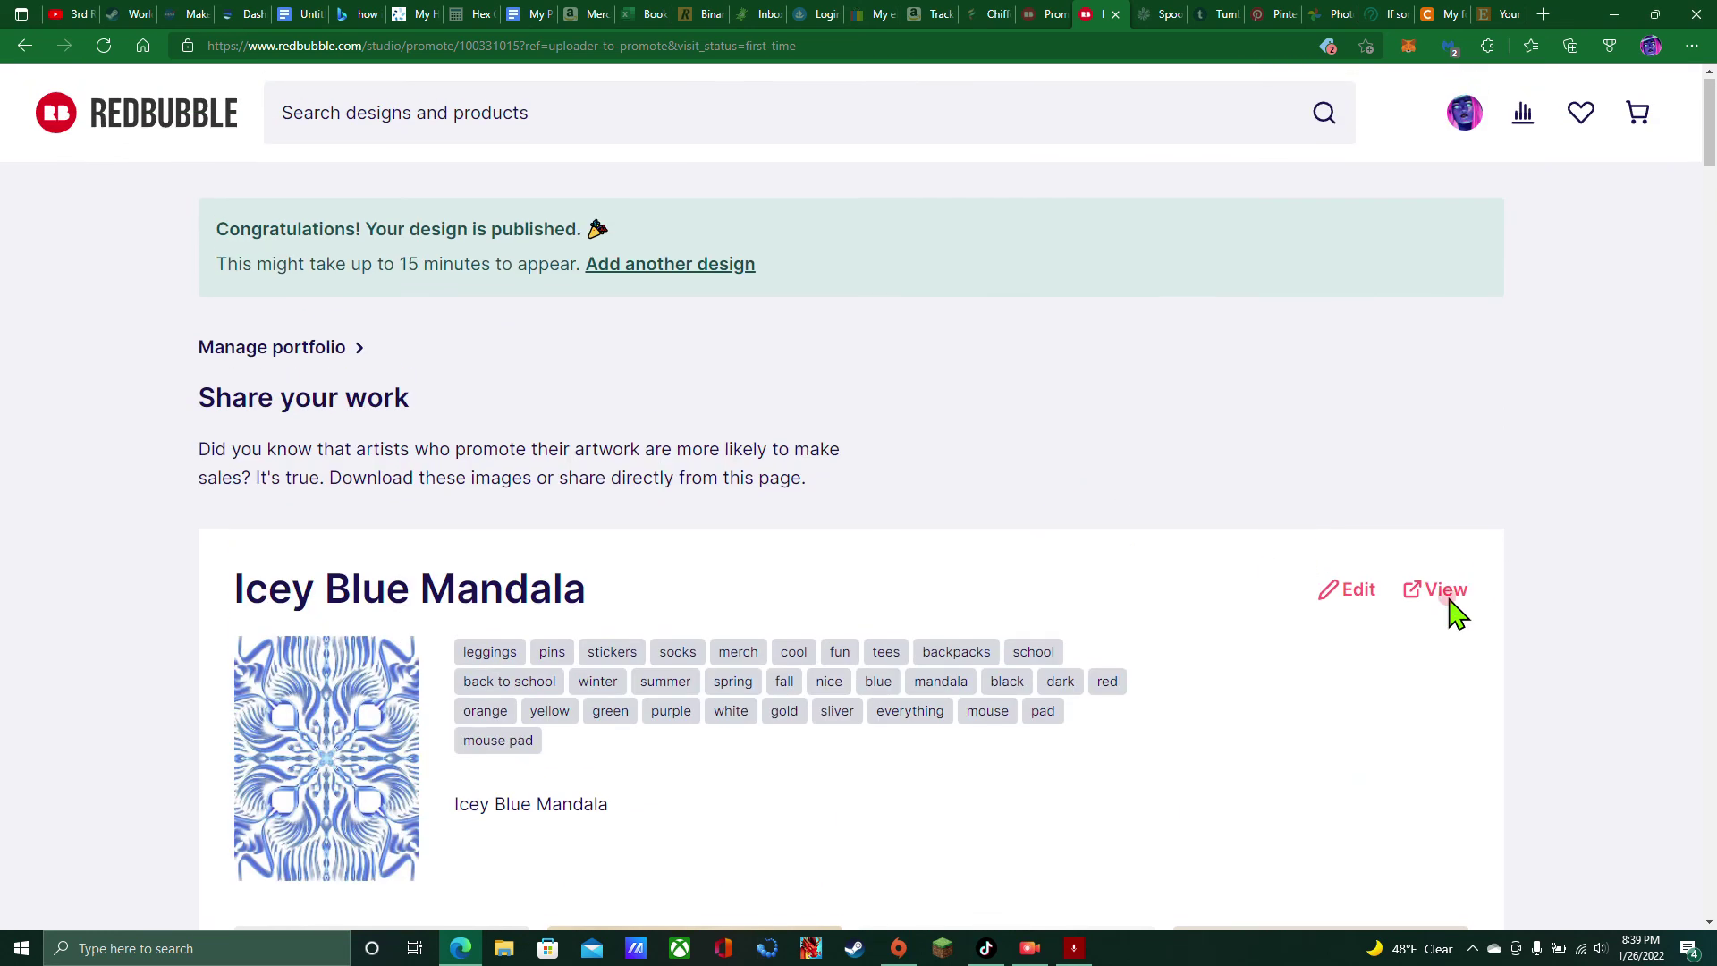
{"action": "scroll", "coordinate": [1027, 481], "scroll_direction": "down", "scroll_amount": 10}
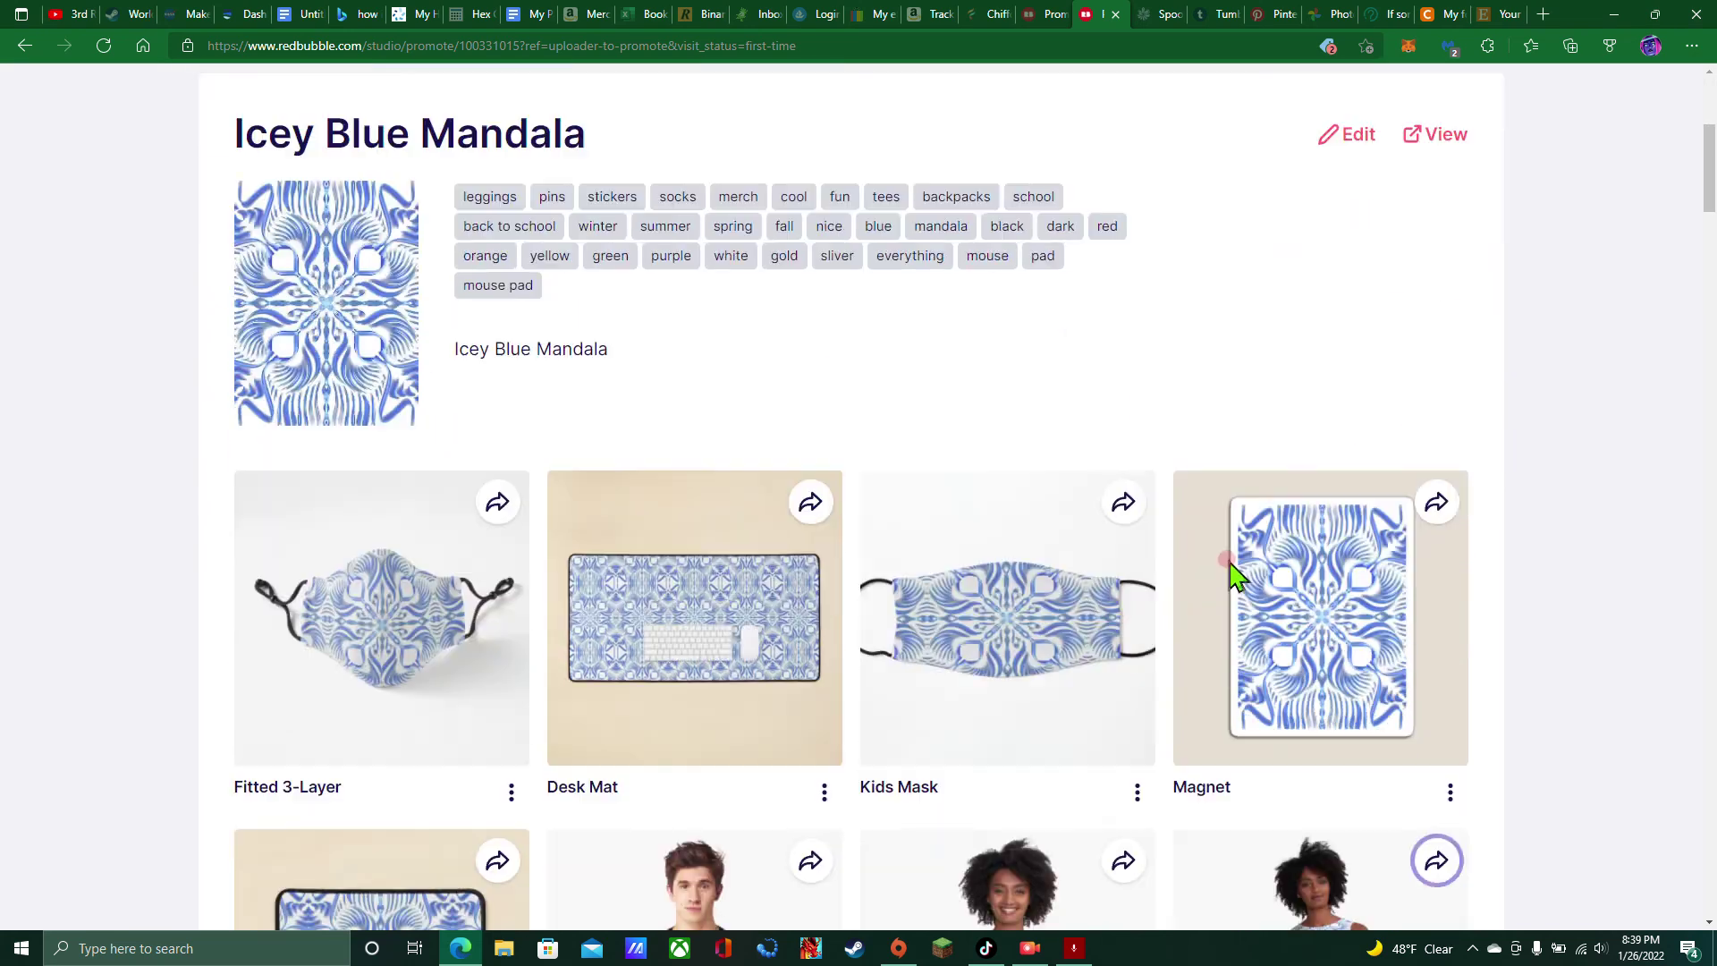
{"action": "scroll", "coordinate": [1506, 546], "scroll_direction": "down", "scroll_amount": 9}
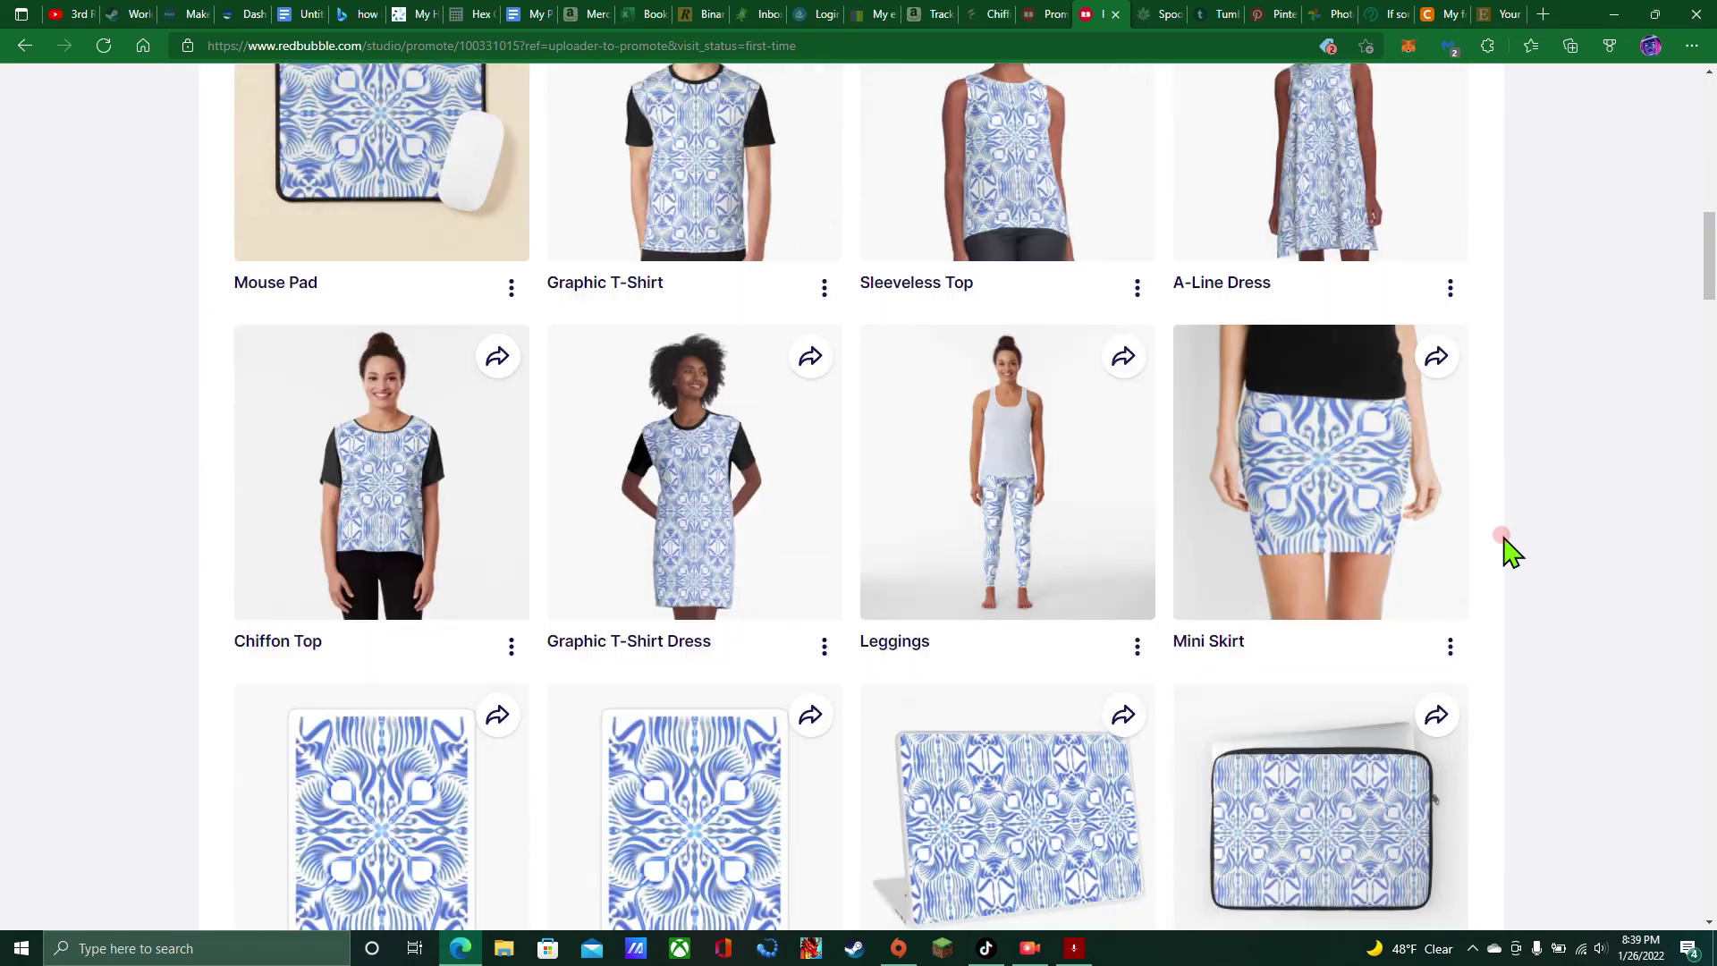
{"action": "scroll", "coordinate": [1510, 550], "scroll_direction": "up", "scroll_amount": 4}
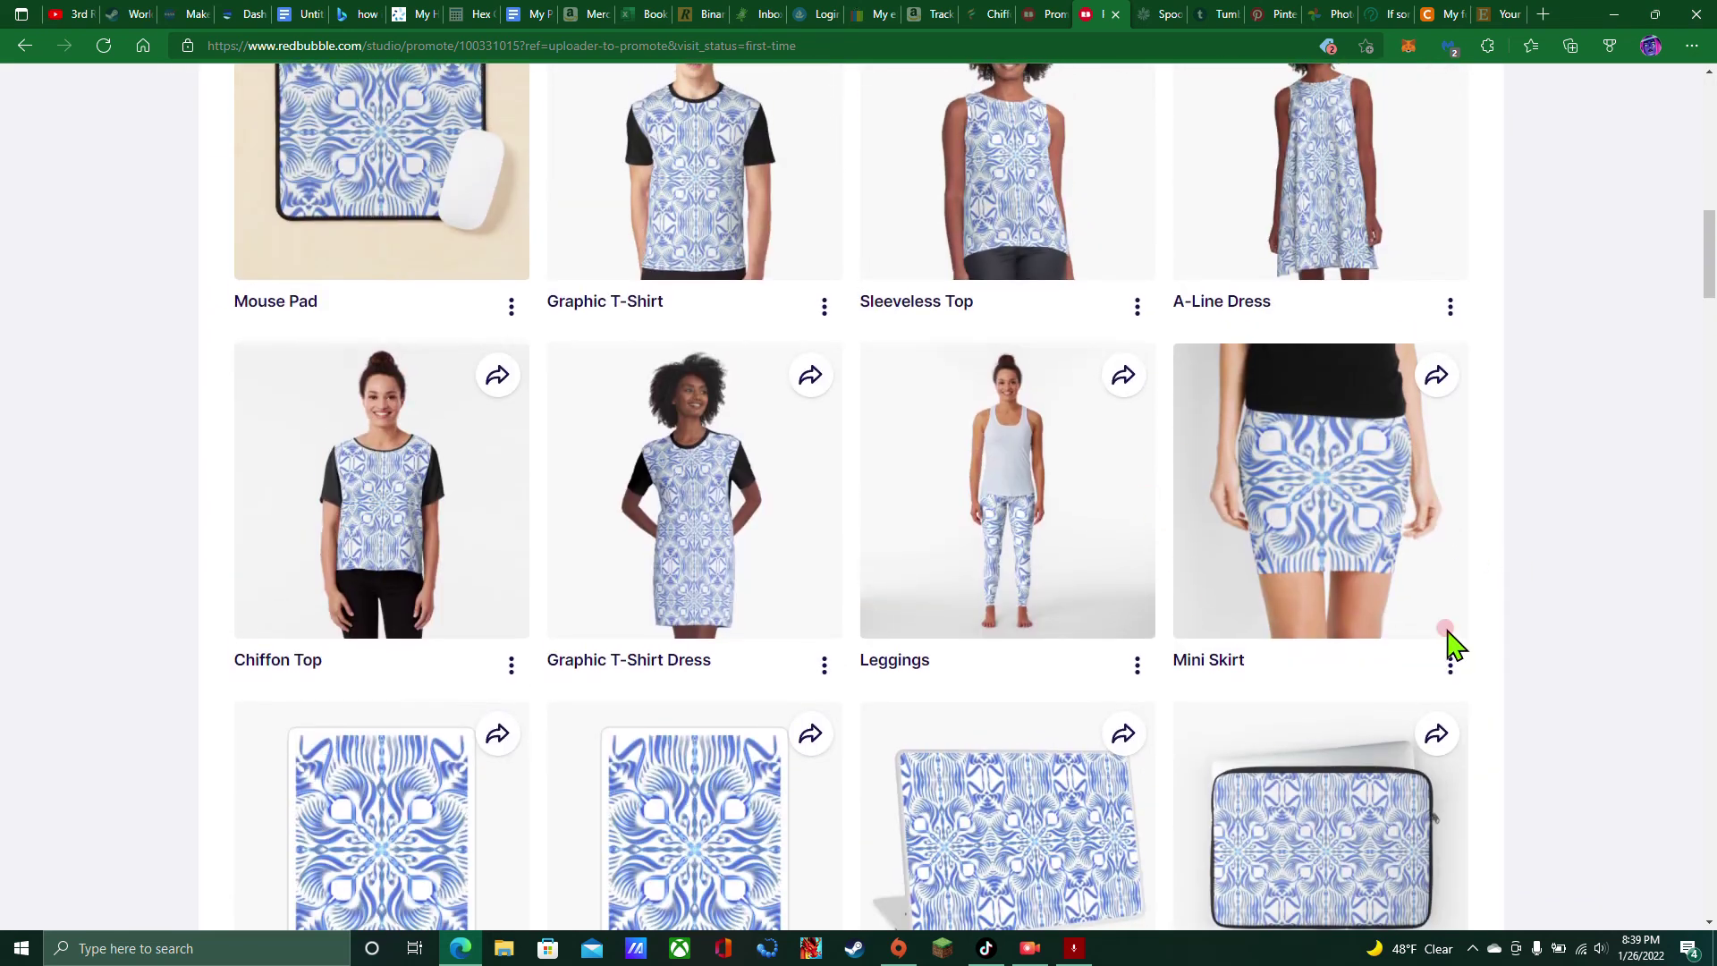
{"action": "scroll", "coordinate": [1617, 725], "scroll_direction": "down", "scroll_amount": 9}
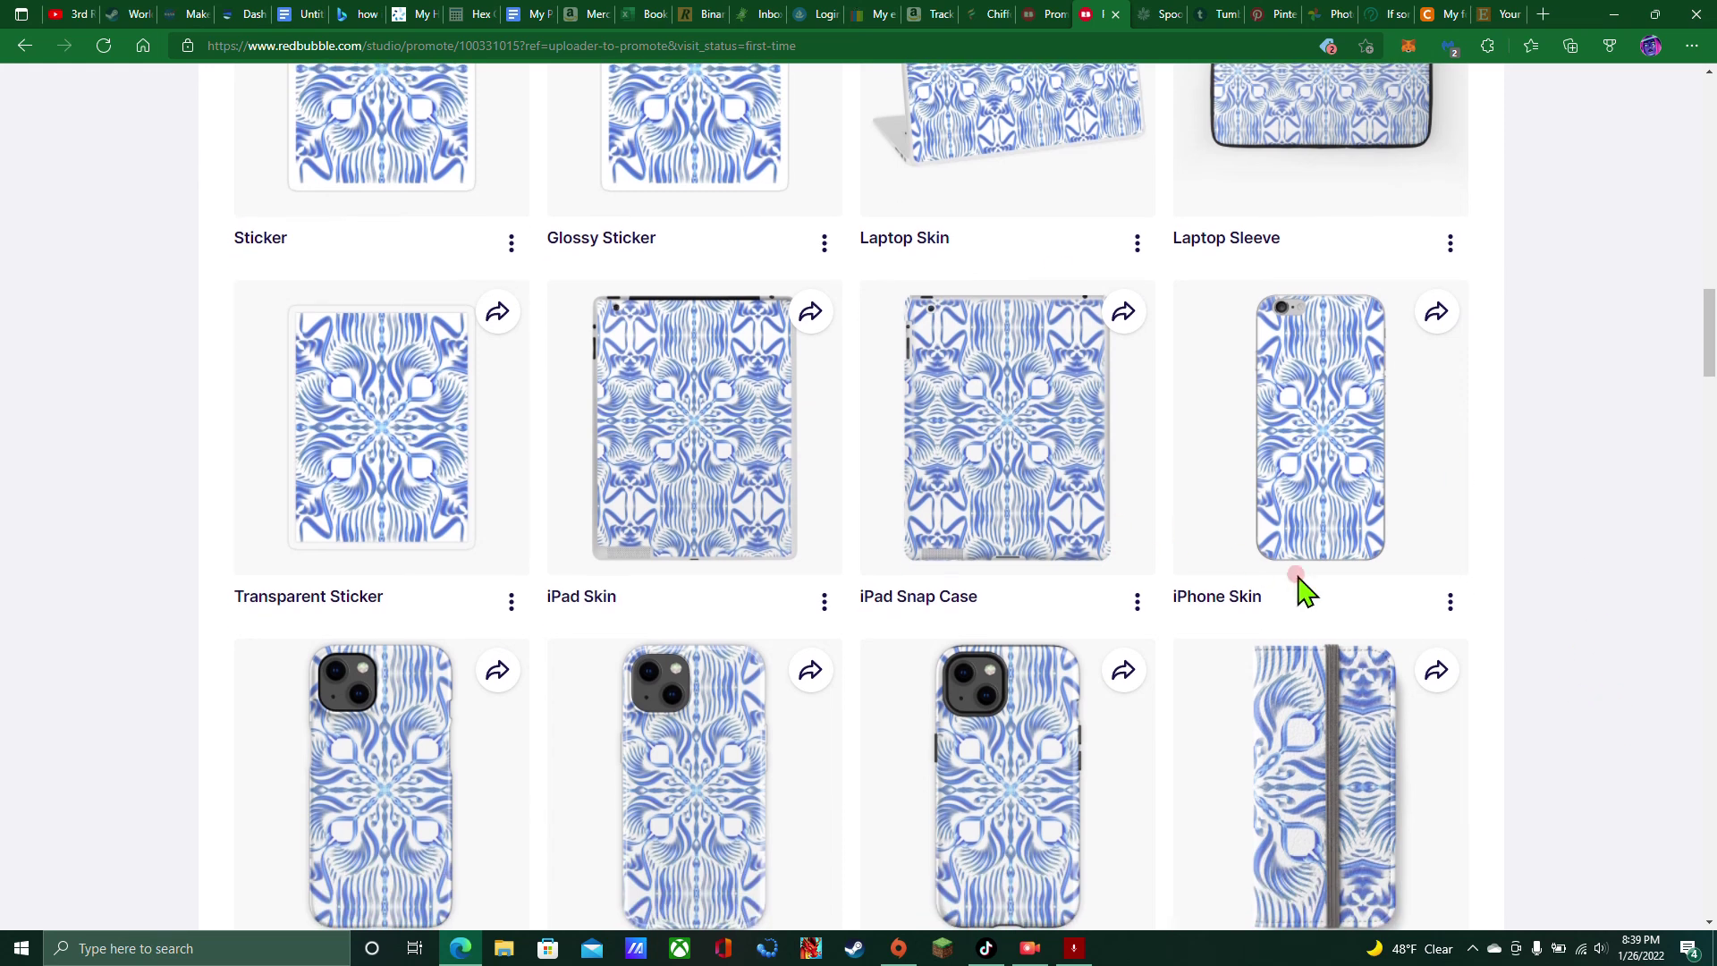
{"action": "scroll", "coordinate": [1301, 590], "scroll_direction": "down", "scroll_amount": 8}
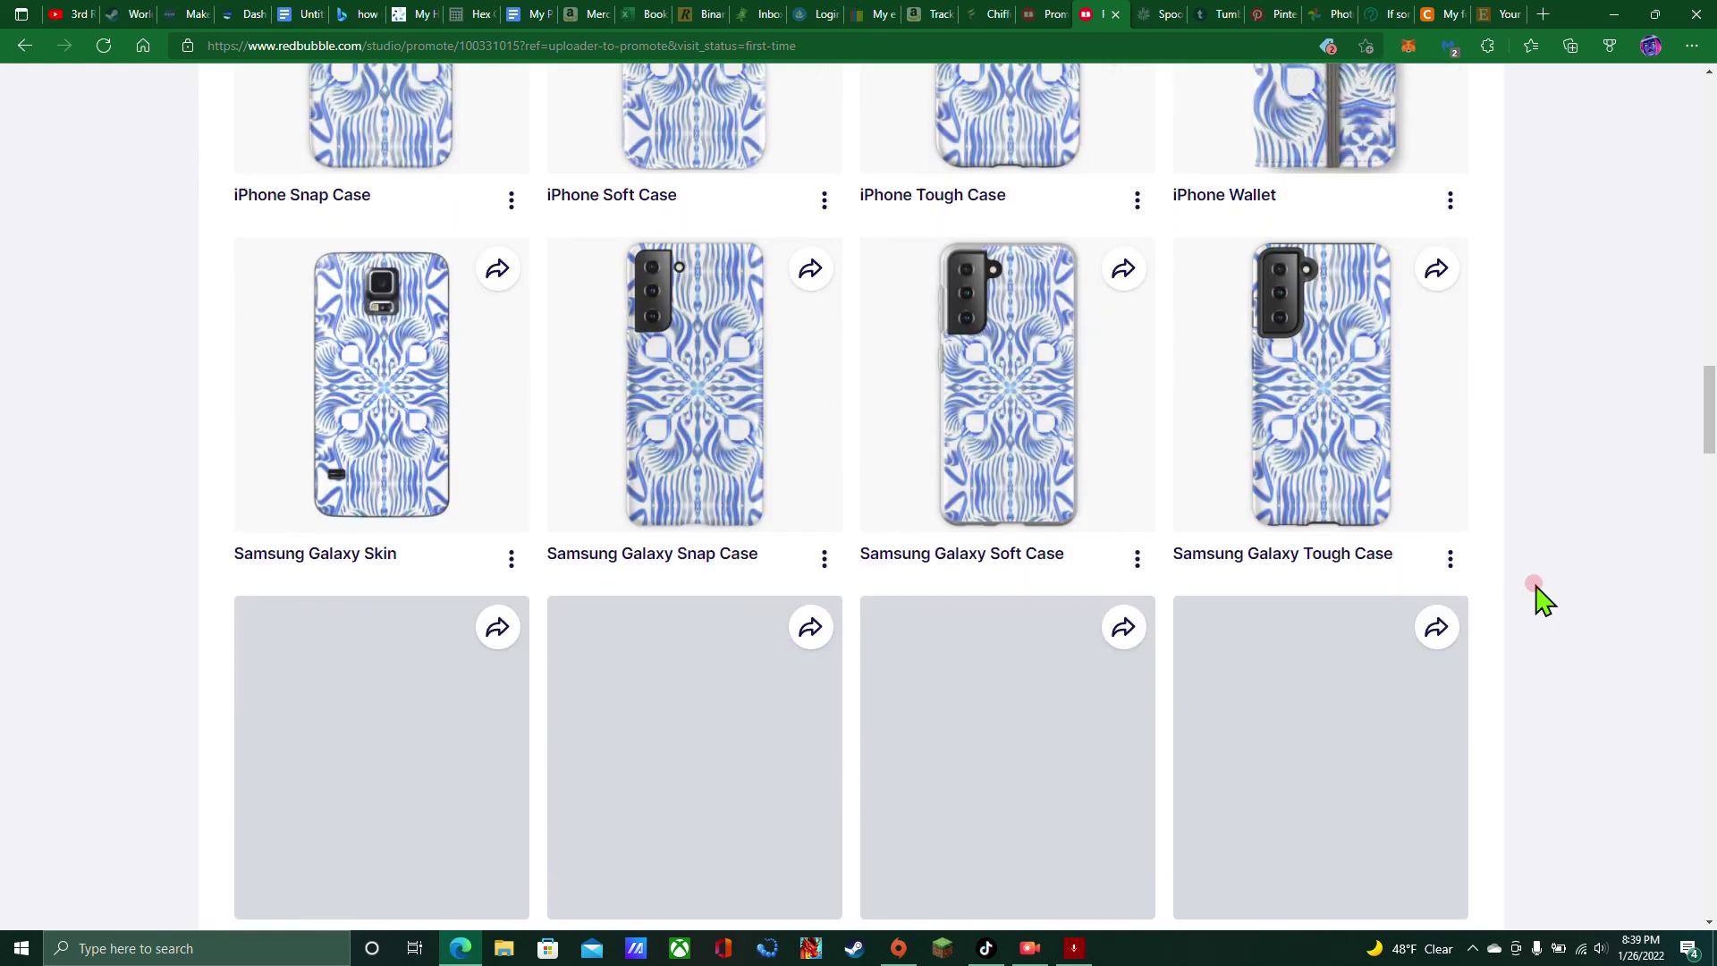
{"action": "scroll", "coordinate": [1548, 602], "scroll_direction": "up", "scroll_amount": 11}
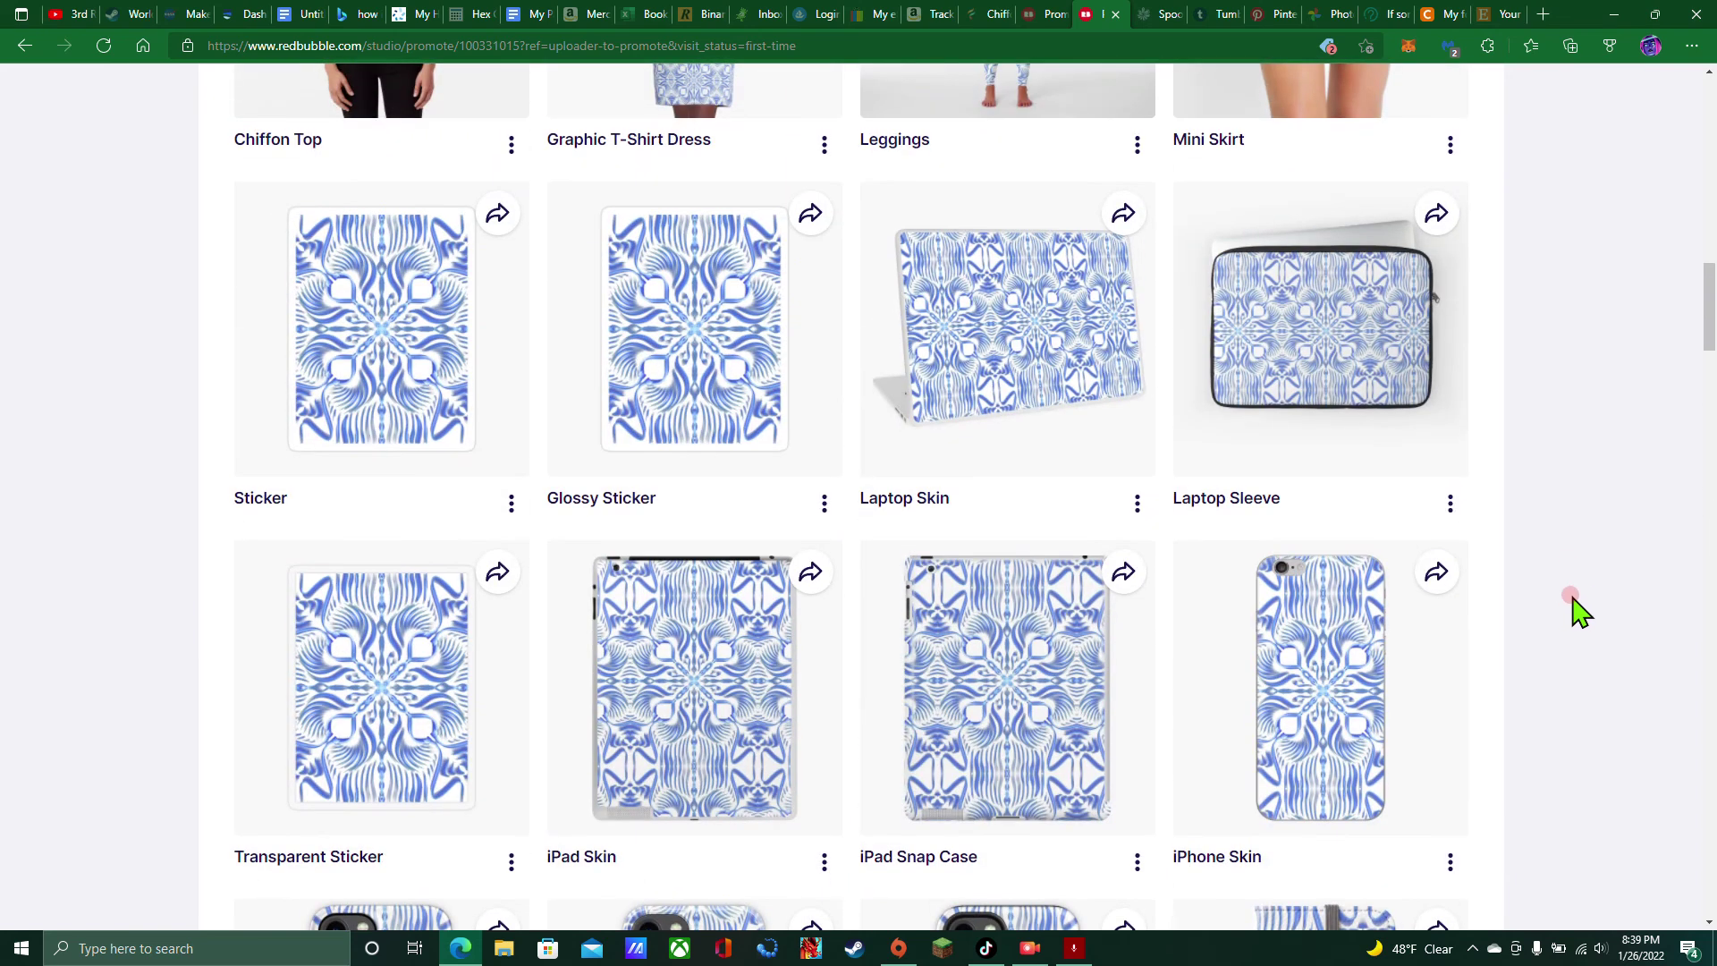
{"action": "scroll", "coordinate": [1579, 613], "scroll_direction": "down", "scroll_amount": 20}
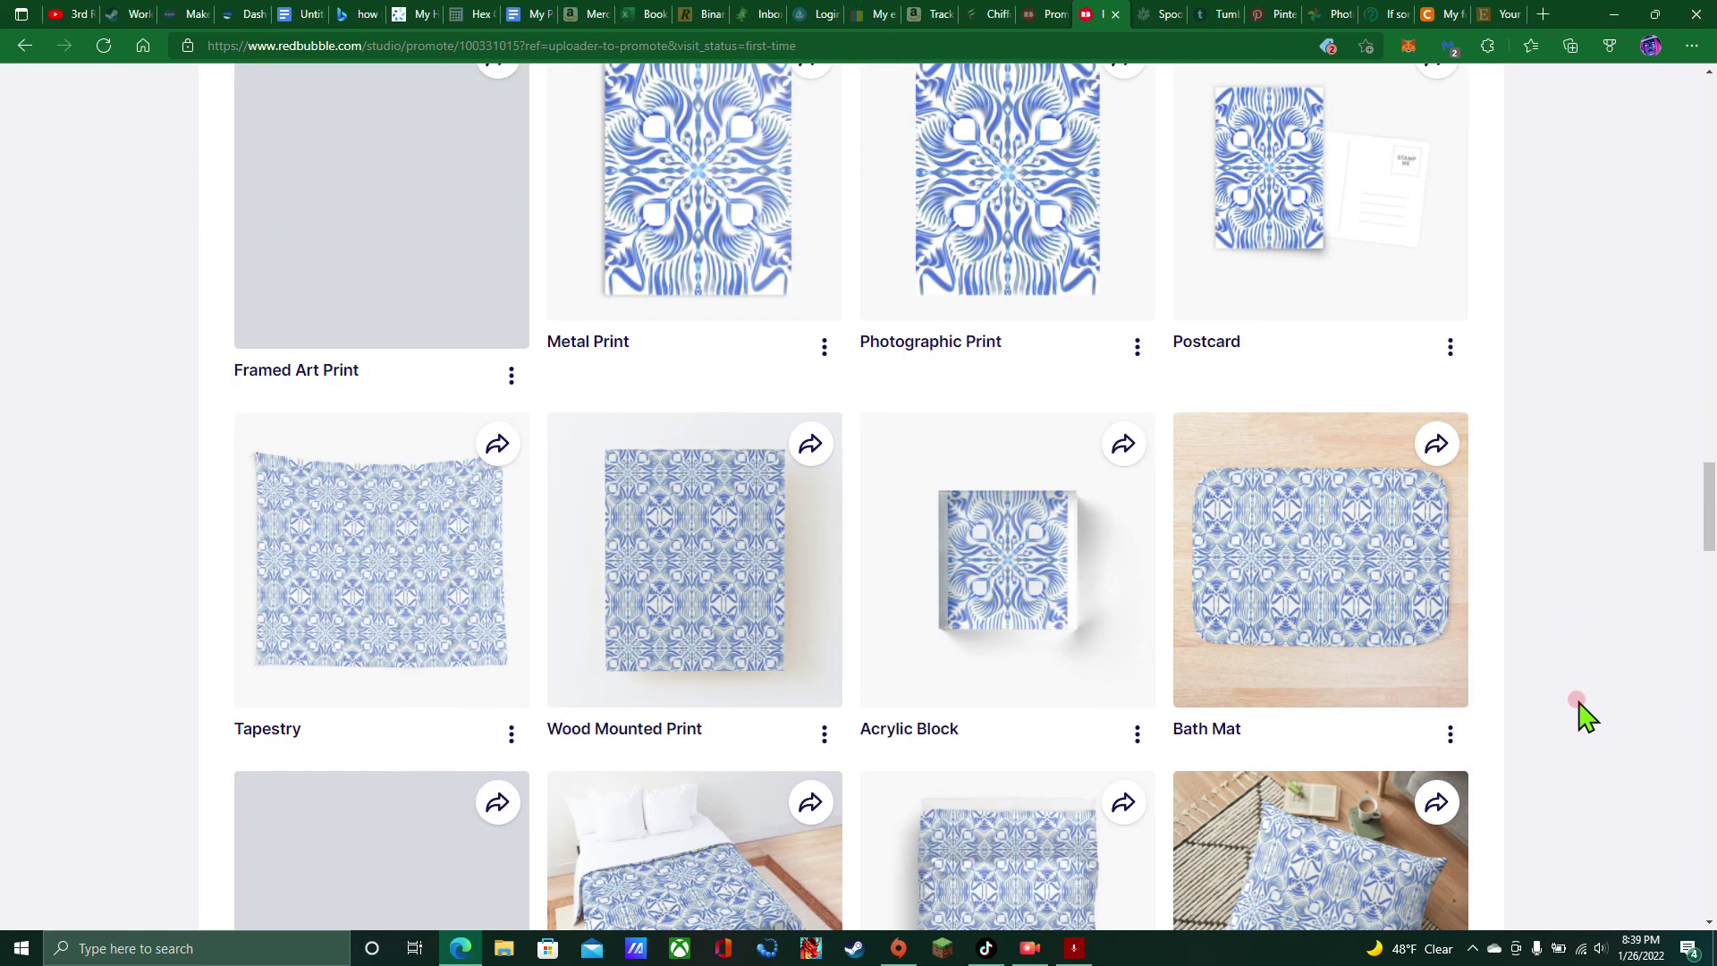
{"action": "scroll", "coordinate": [1601, 707], "scroll_direction": "down", "scroll_amount": 7}
{"action": "scroll", "coordinate": [1610, 705], "scroll_direction": "up", "scroll_amount": 5}
{"action": "scroll", "coordinate": [1614, 704], "scroll_direction": "up", "scroll_amount": 20}
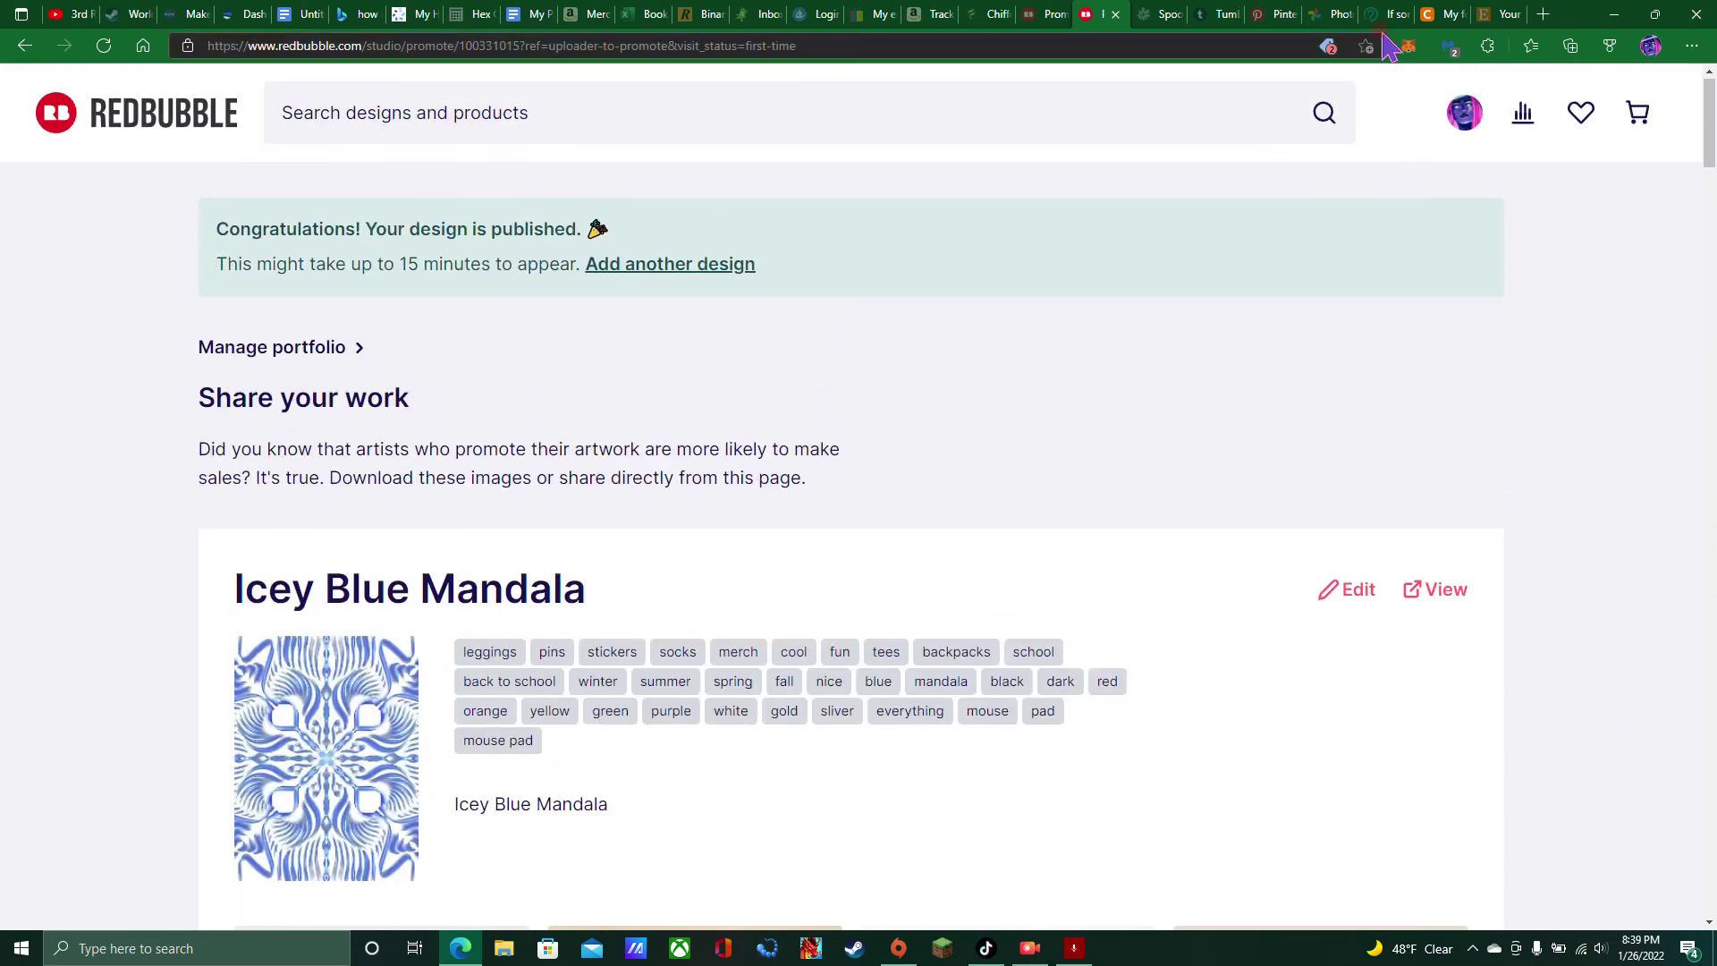
Open the account's own shop page and look over its featured collection
{"action": "left_click", "coordinate": [1464, 114]}
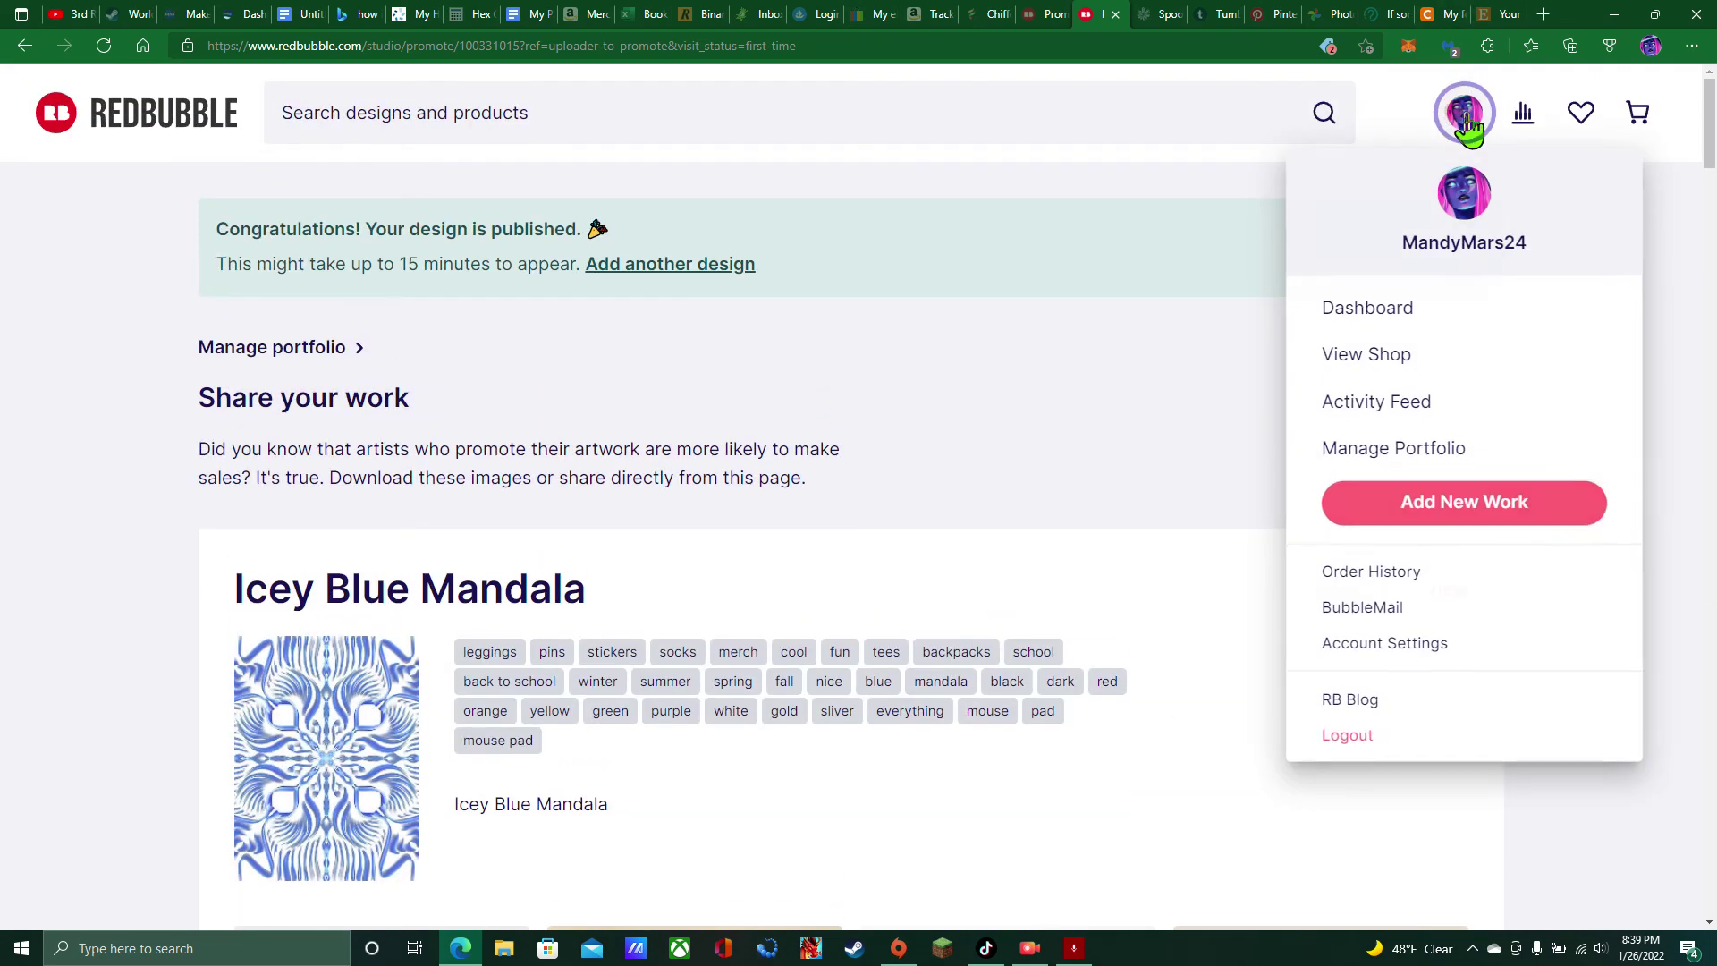
{"action": "left_click", "coordinate": [1400, 356]}
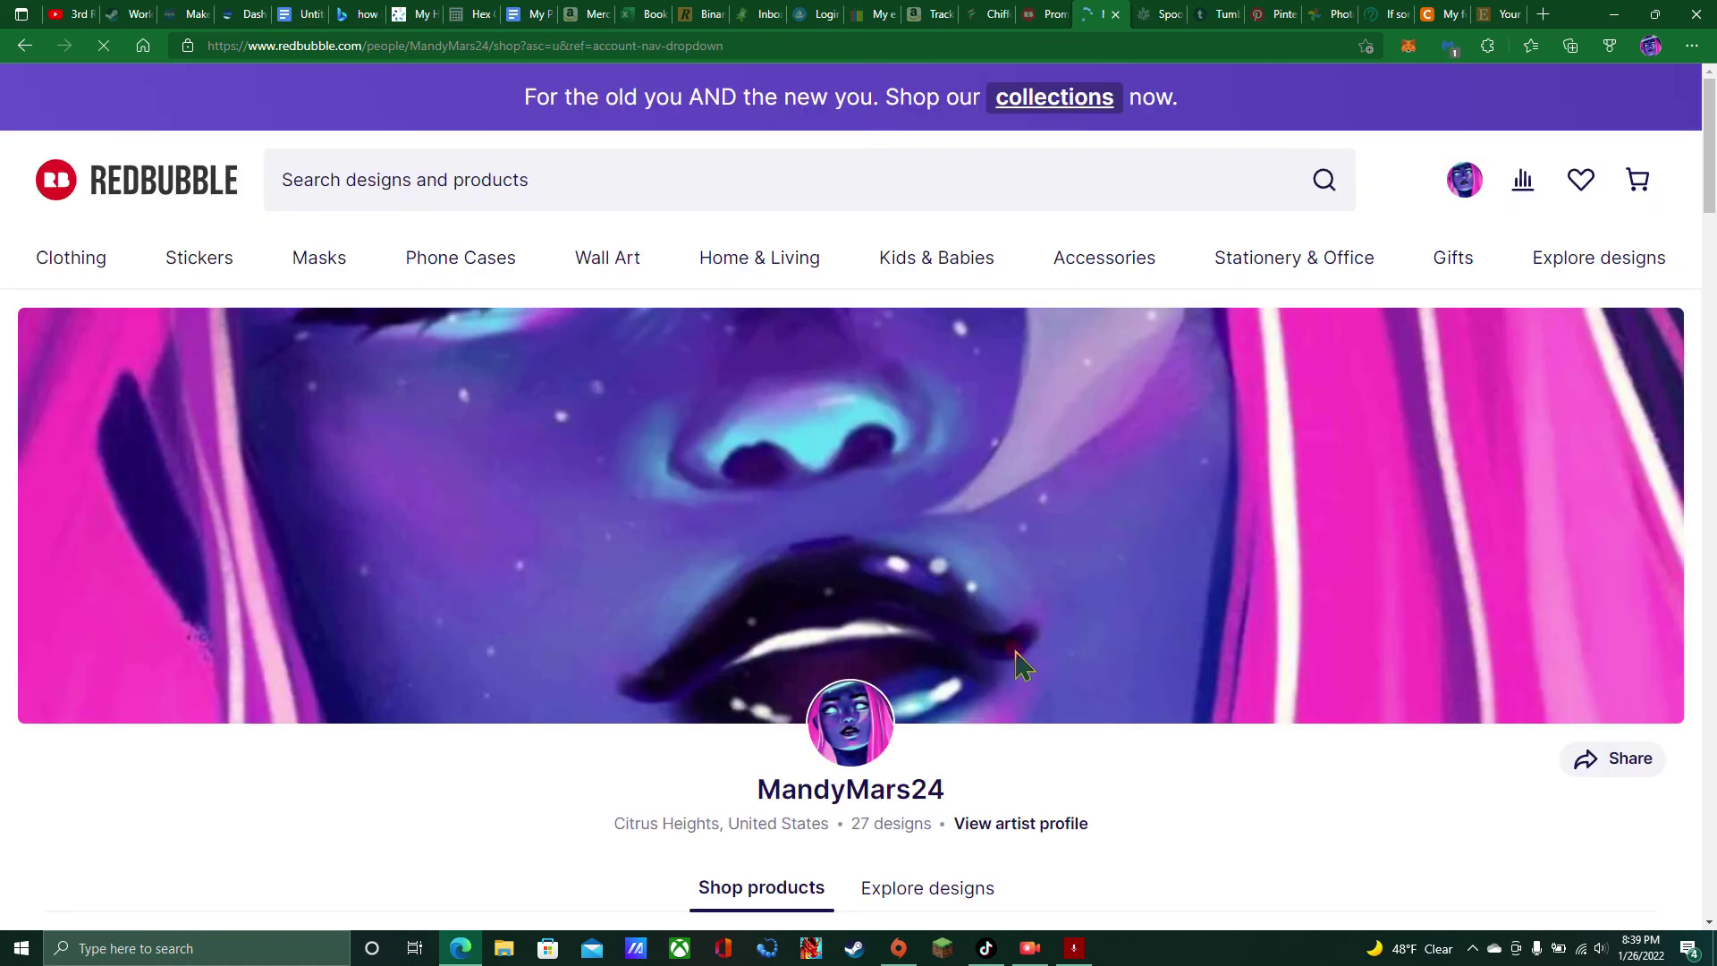
{"action": "scroll", "coordinate": [1038, 656], "scroll_direction": "down", "scroll_amount": 6}
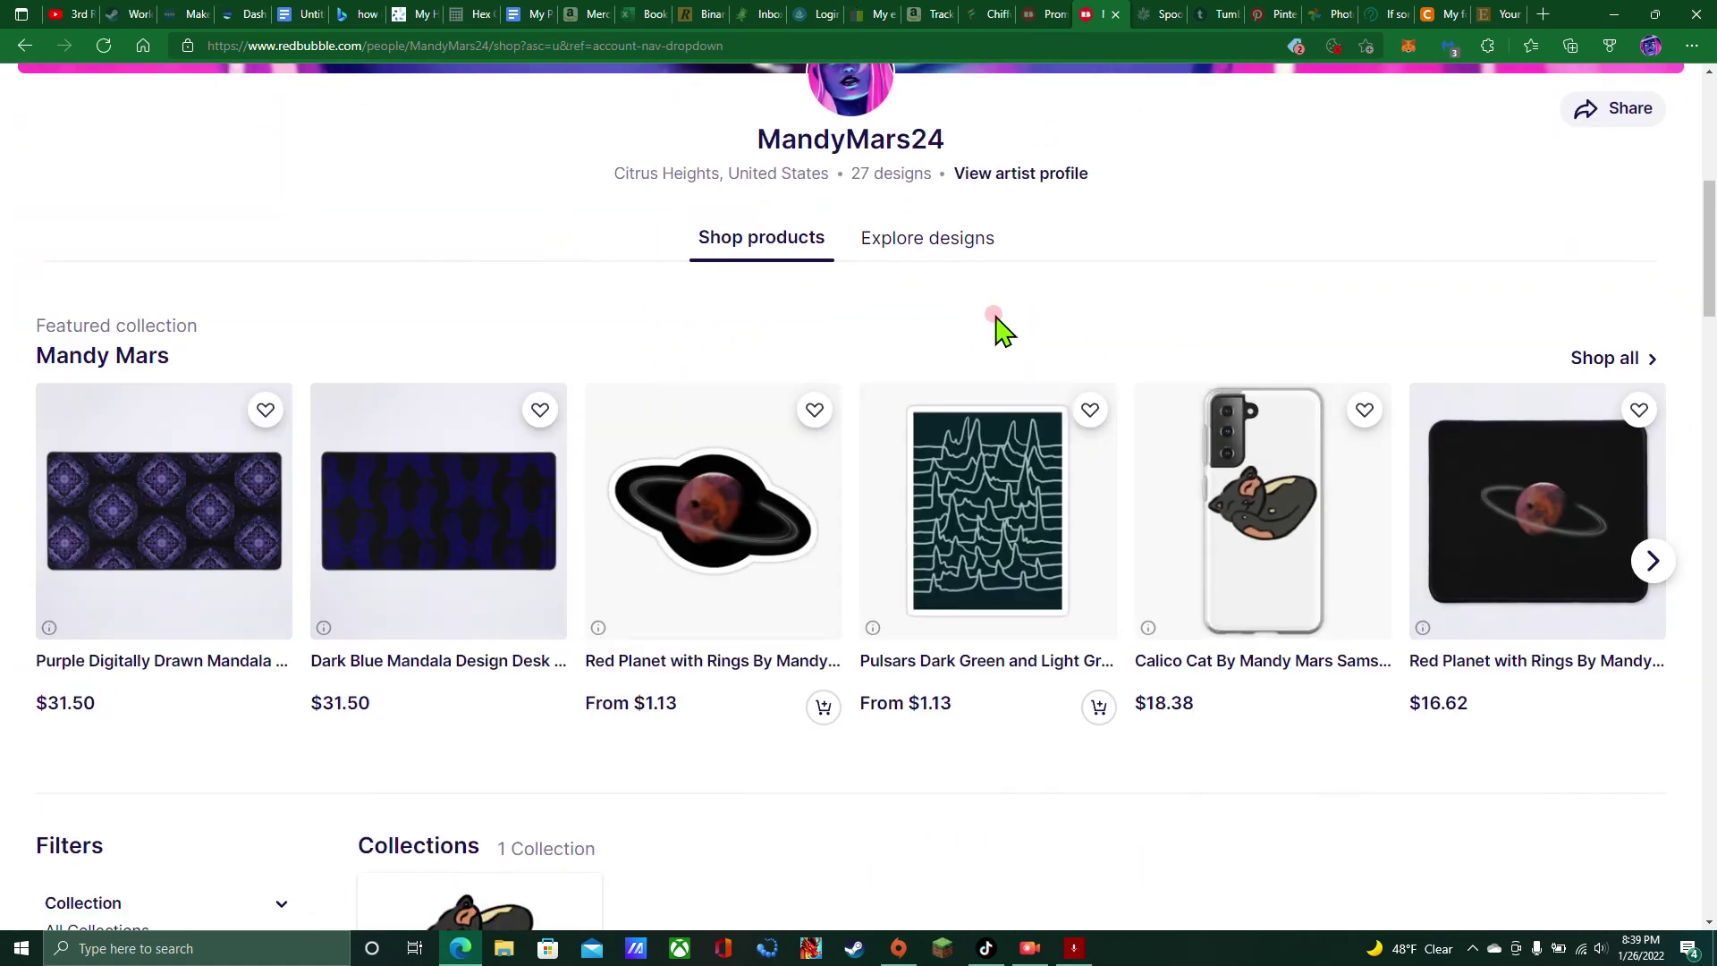